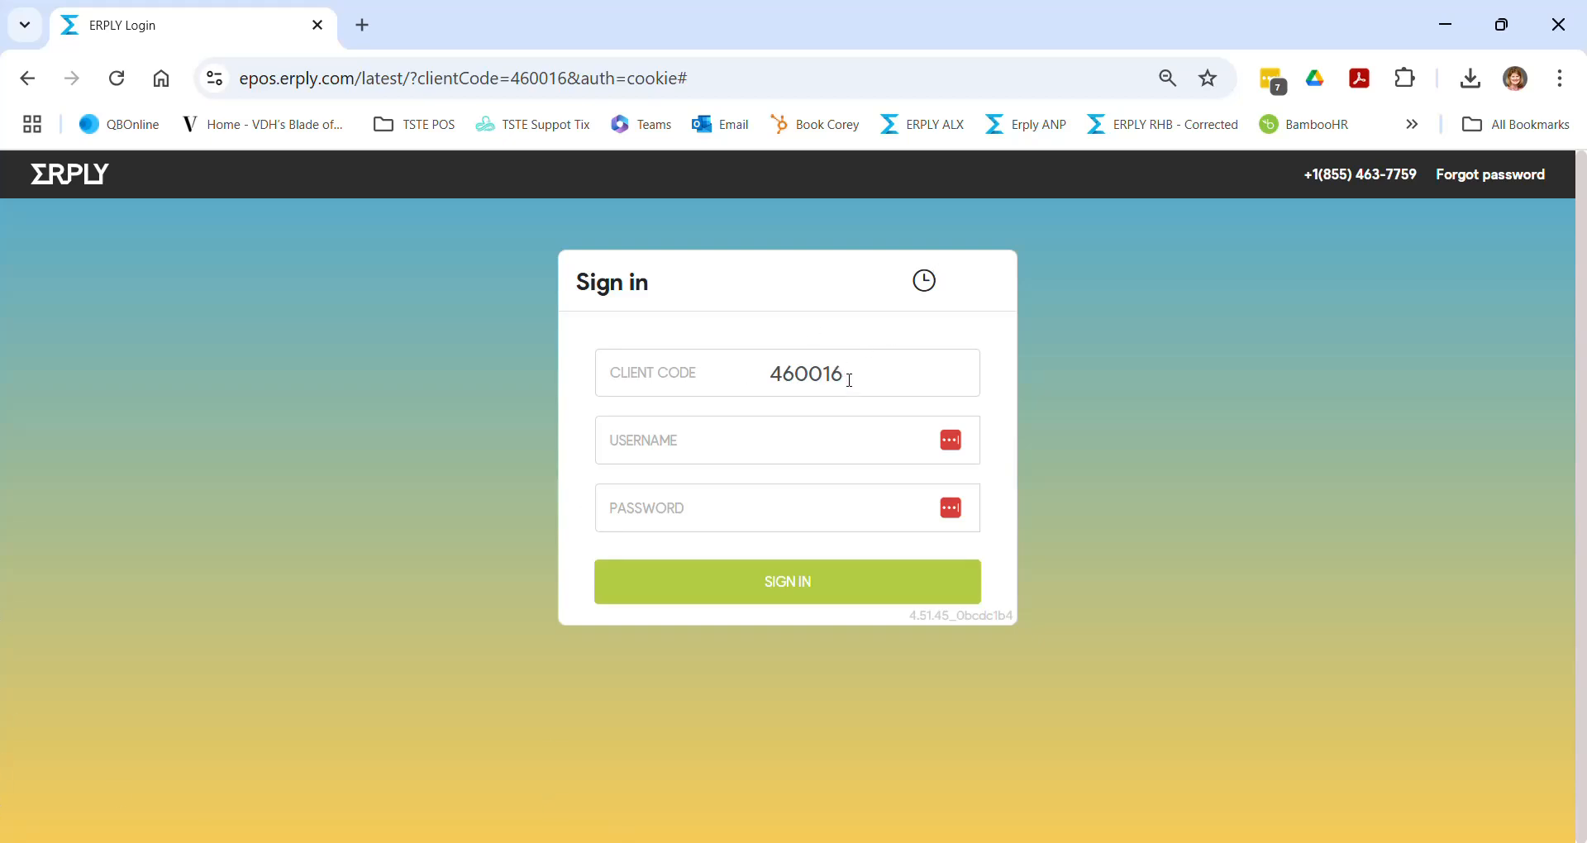
- Sign in to ERPLY POS with the saved username and the account password
click(794, 438)
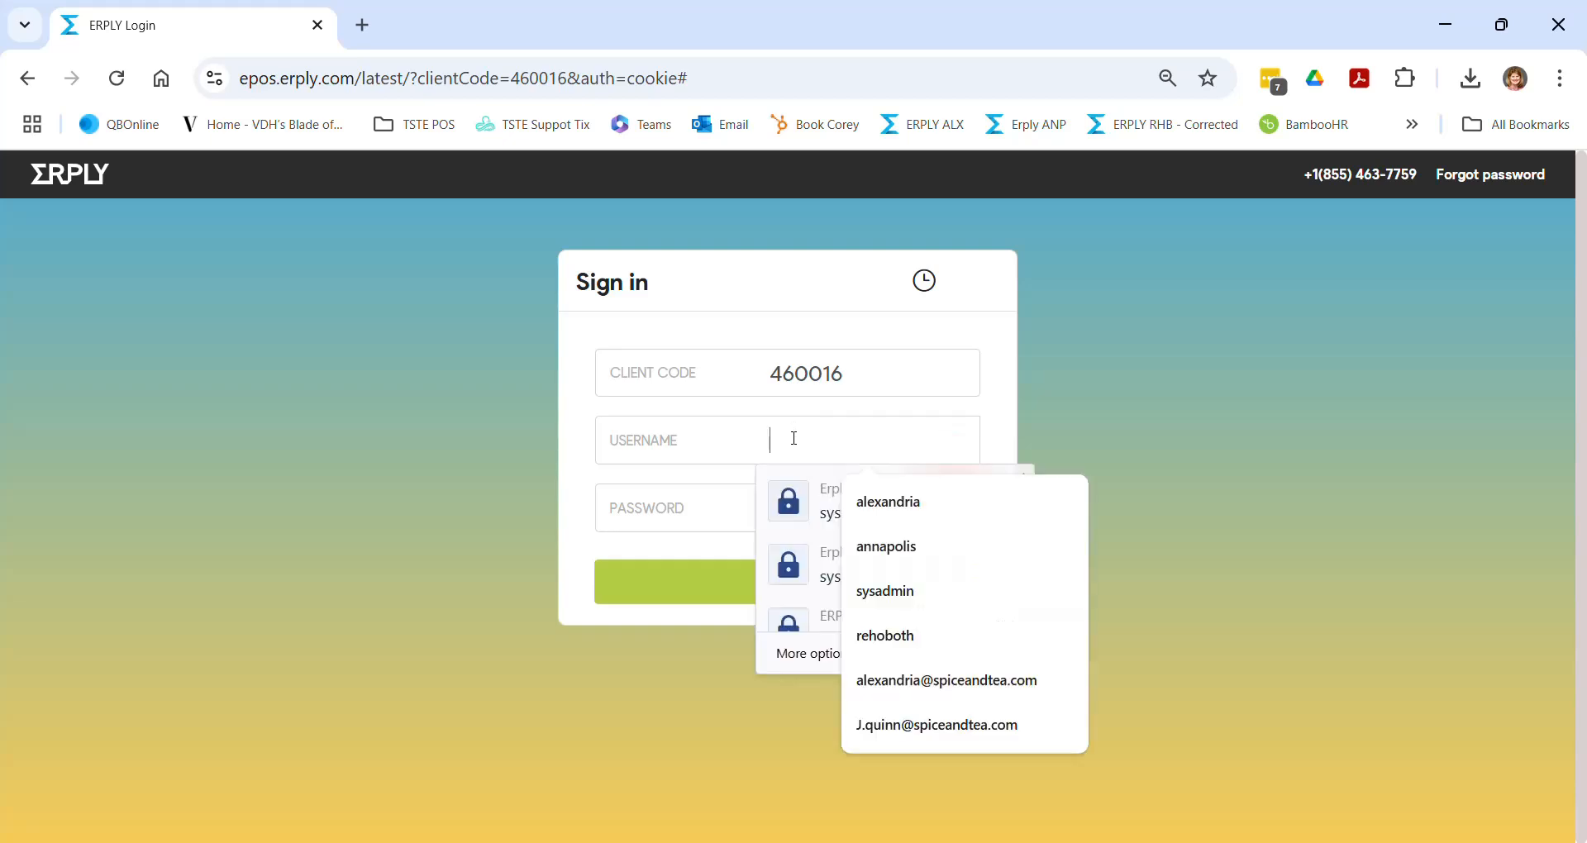
text(sys)
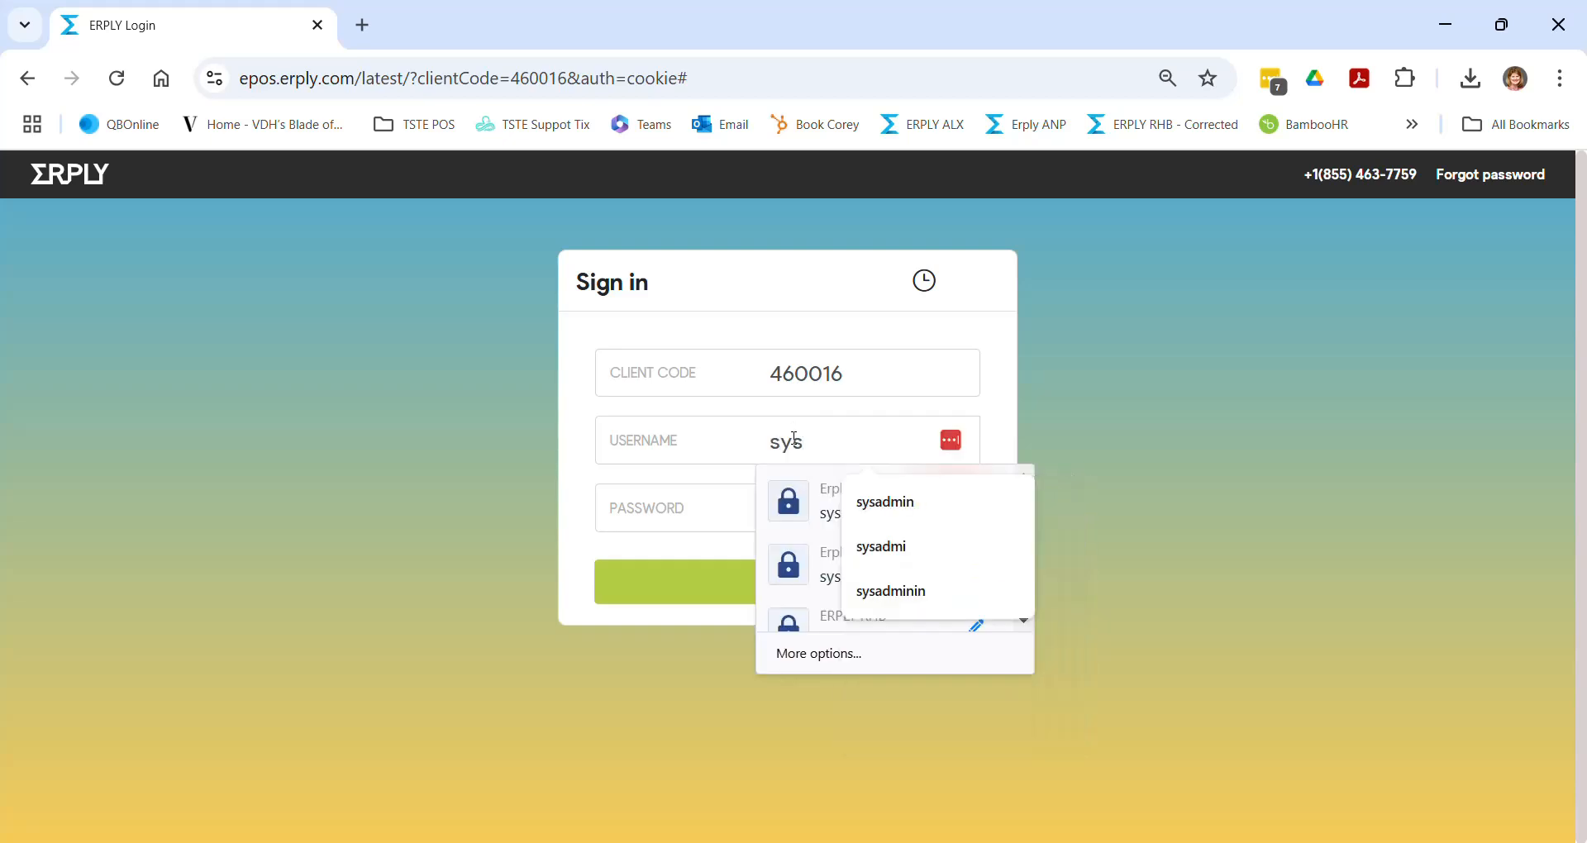
text(admin)
key(Tab)
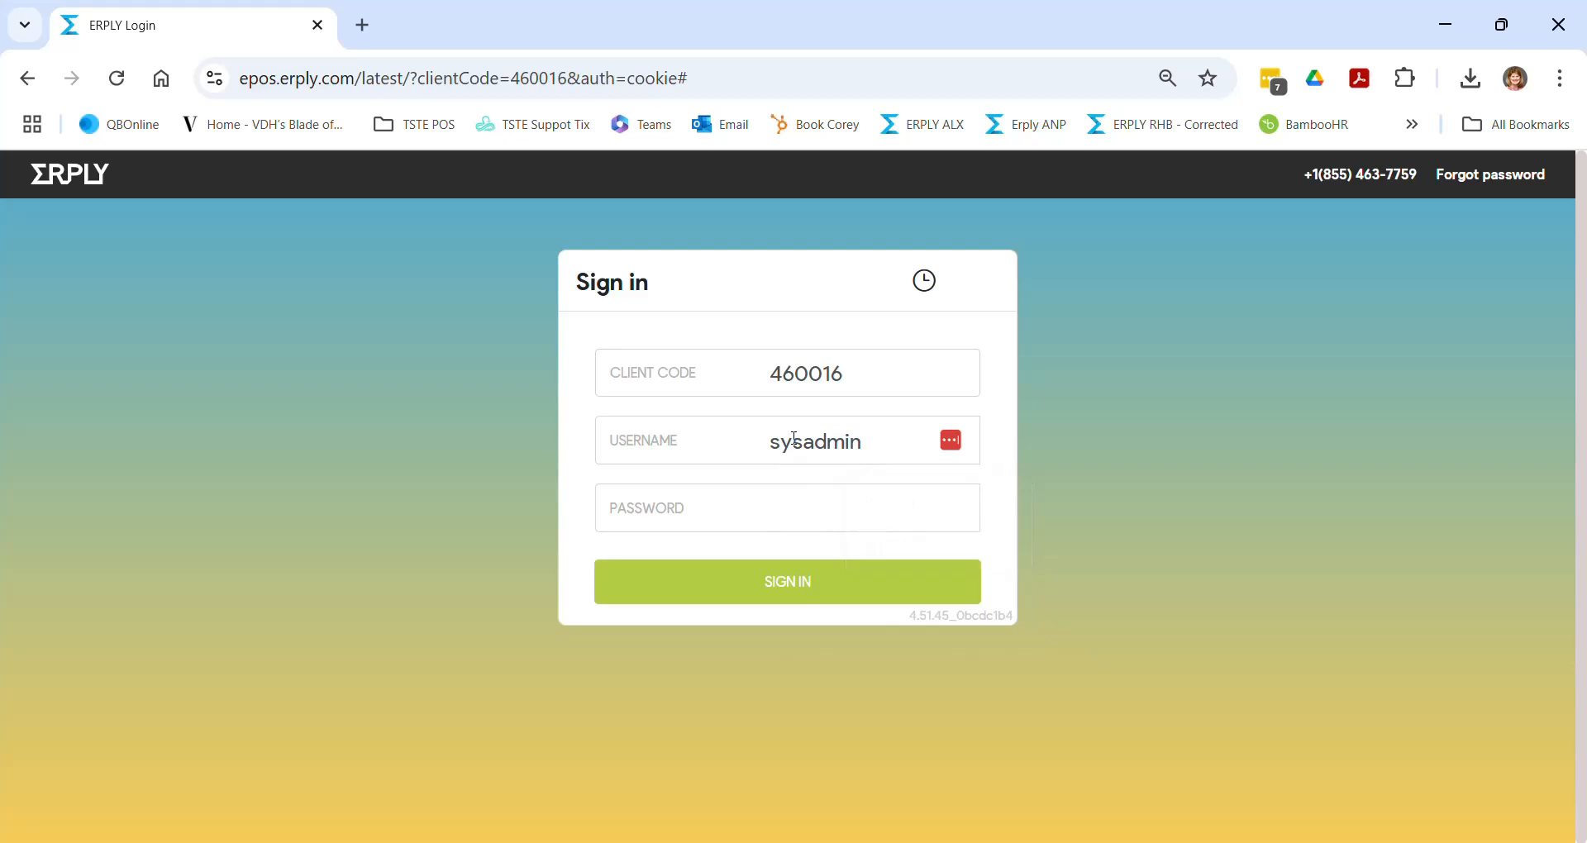
text(•••••••••••••)
click(793, 587)
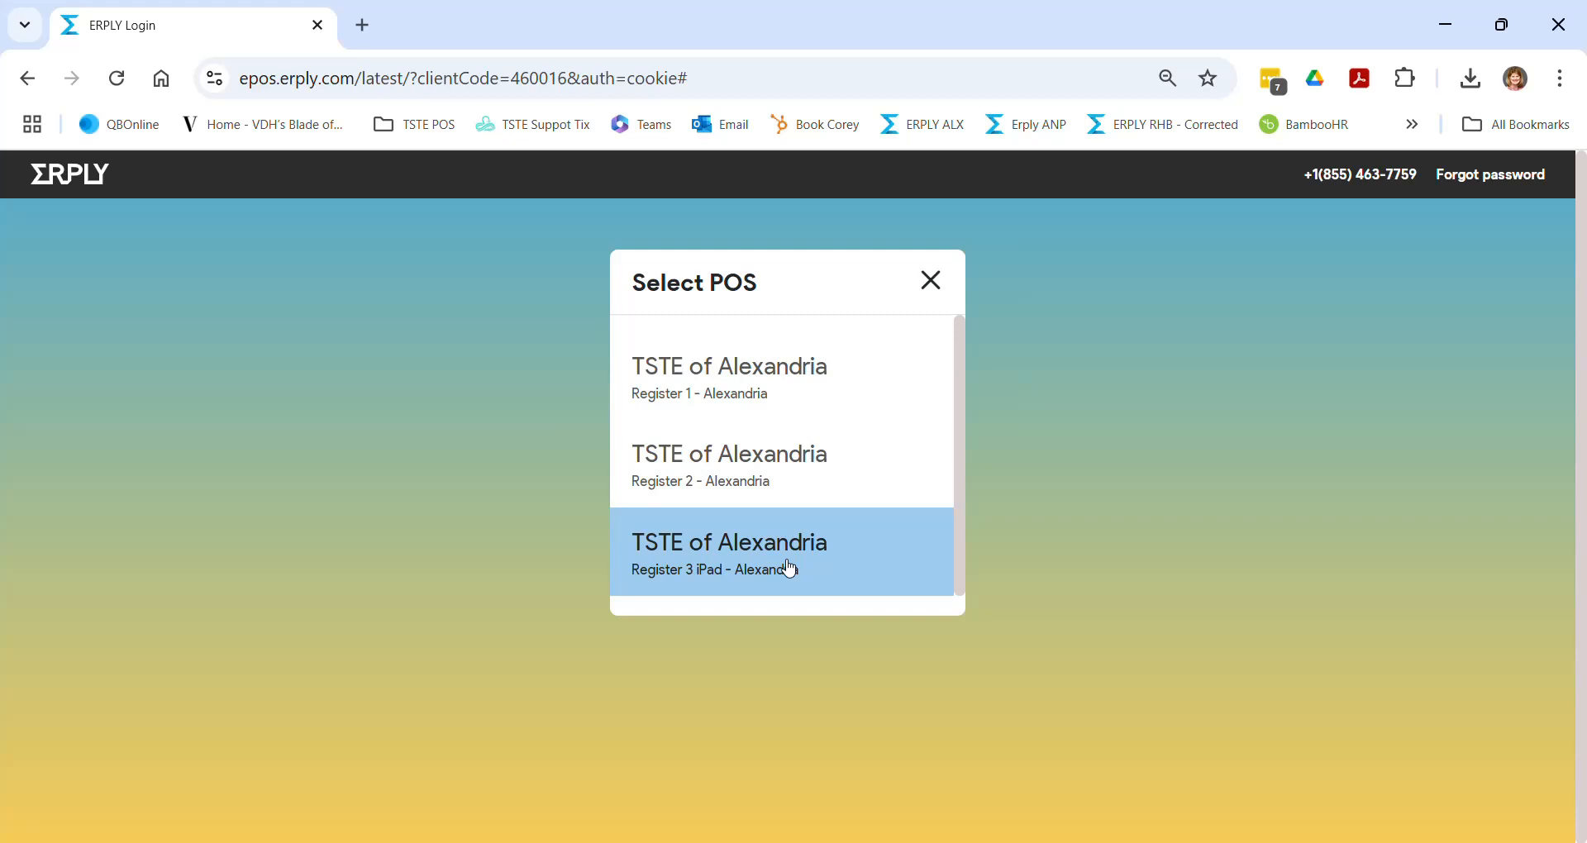
- Open Register 3 iPad - Alexandria and bring up its Close Day cash count
click(789, 568)
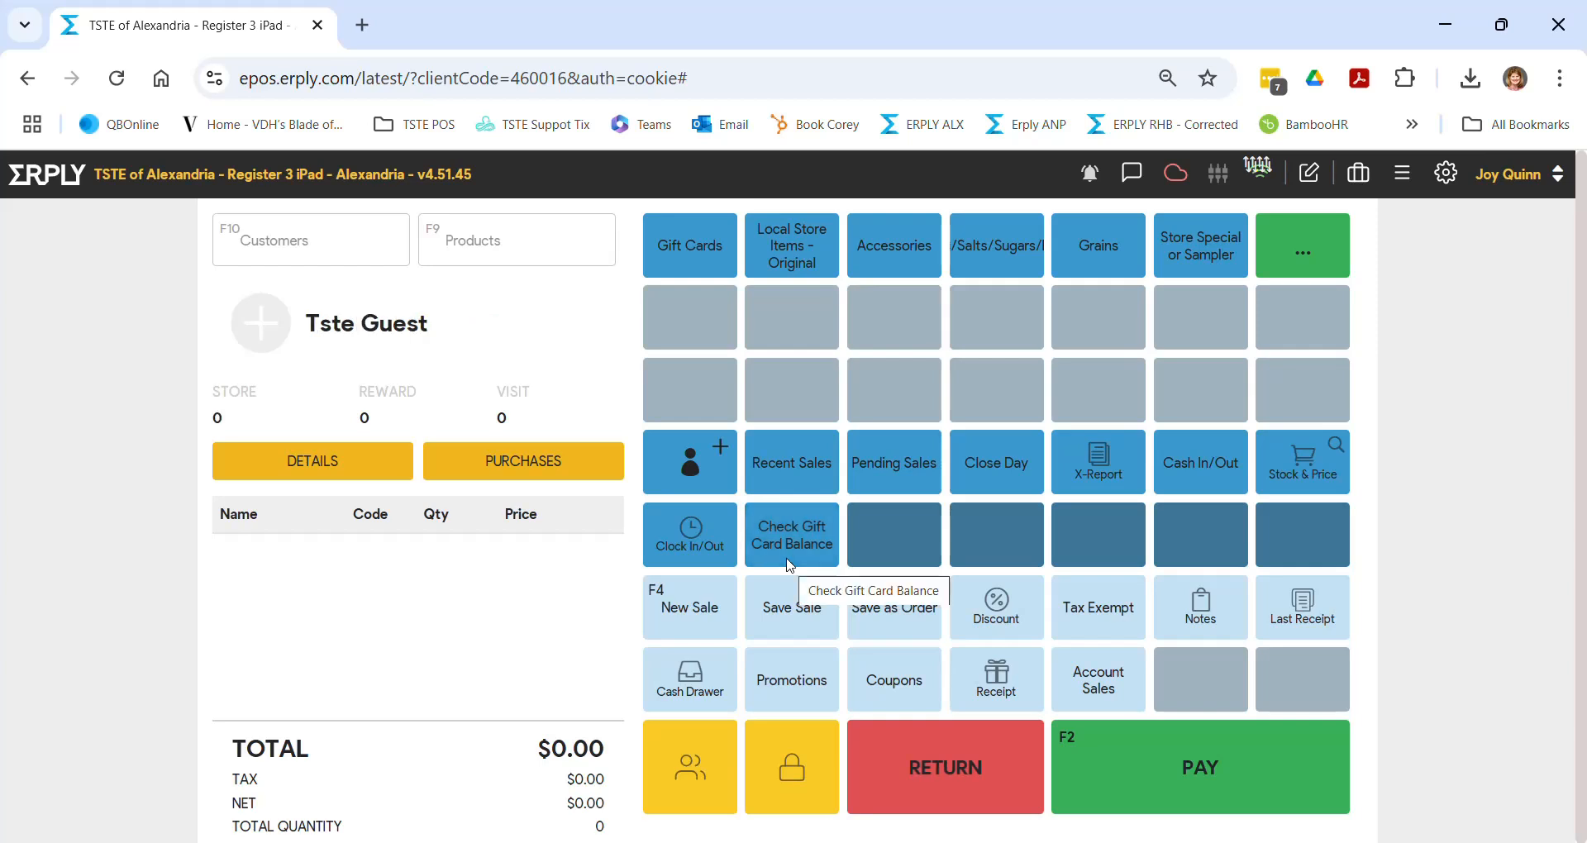
click(998, 484)
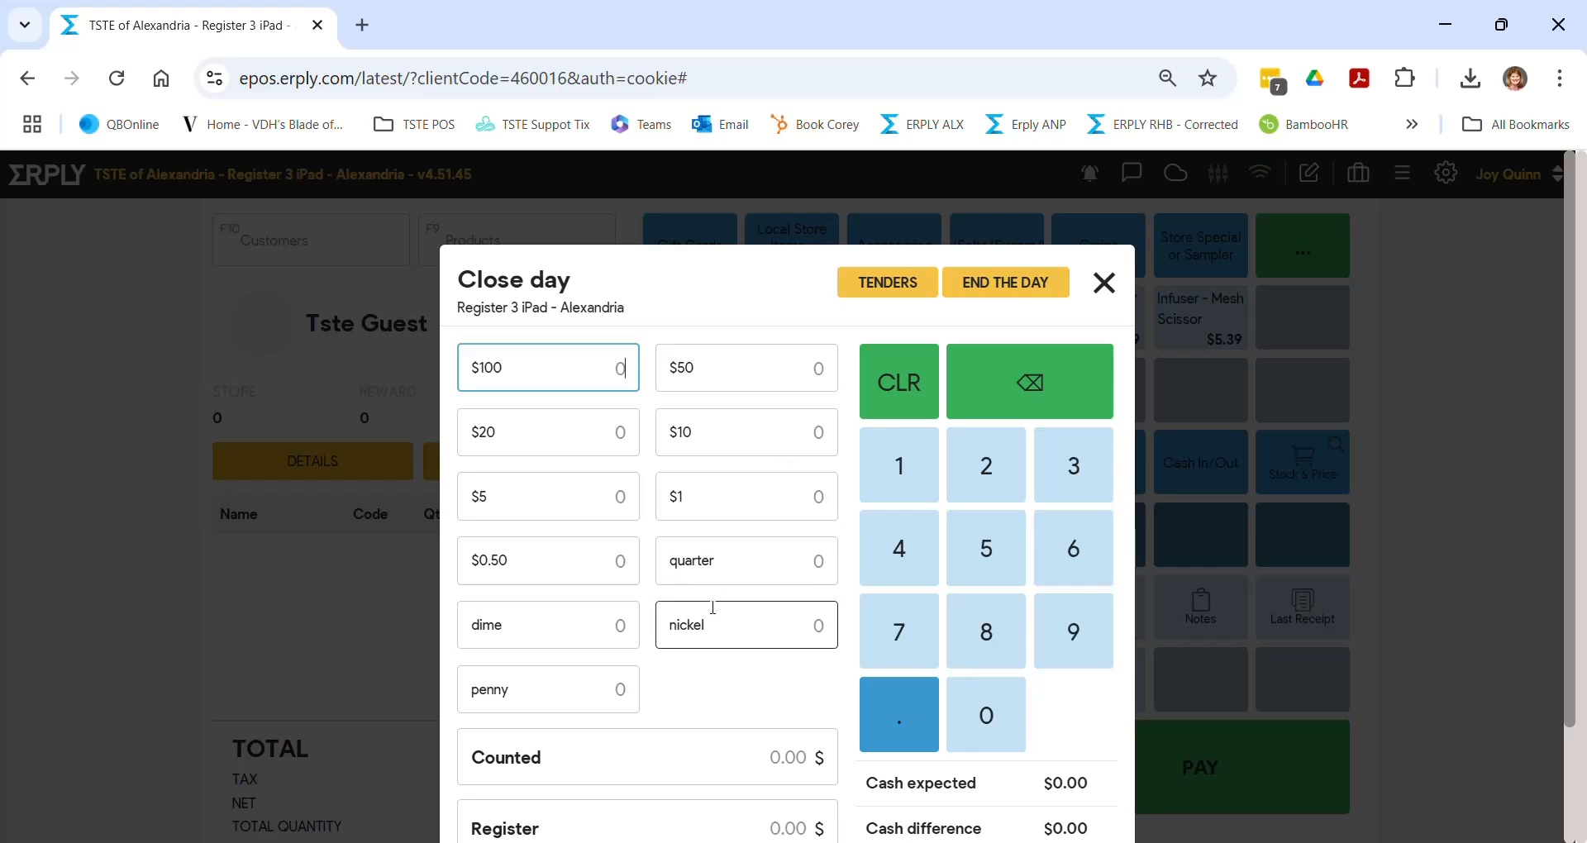
- Dismiss the Close day cash count without ending the day
click(1104, 283)
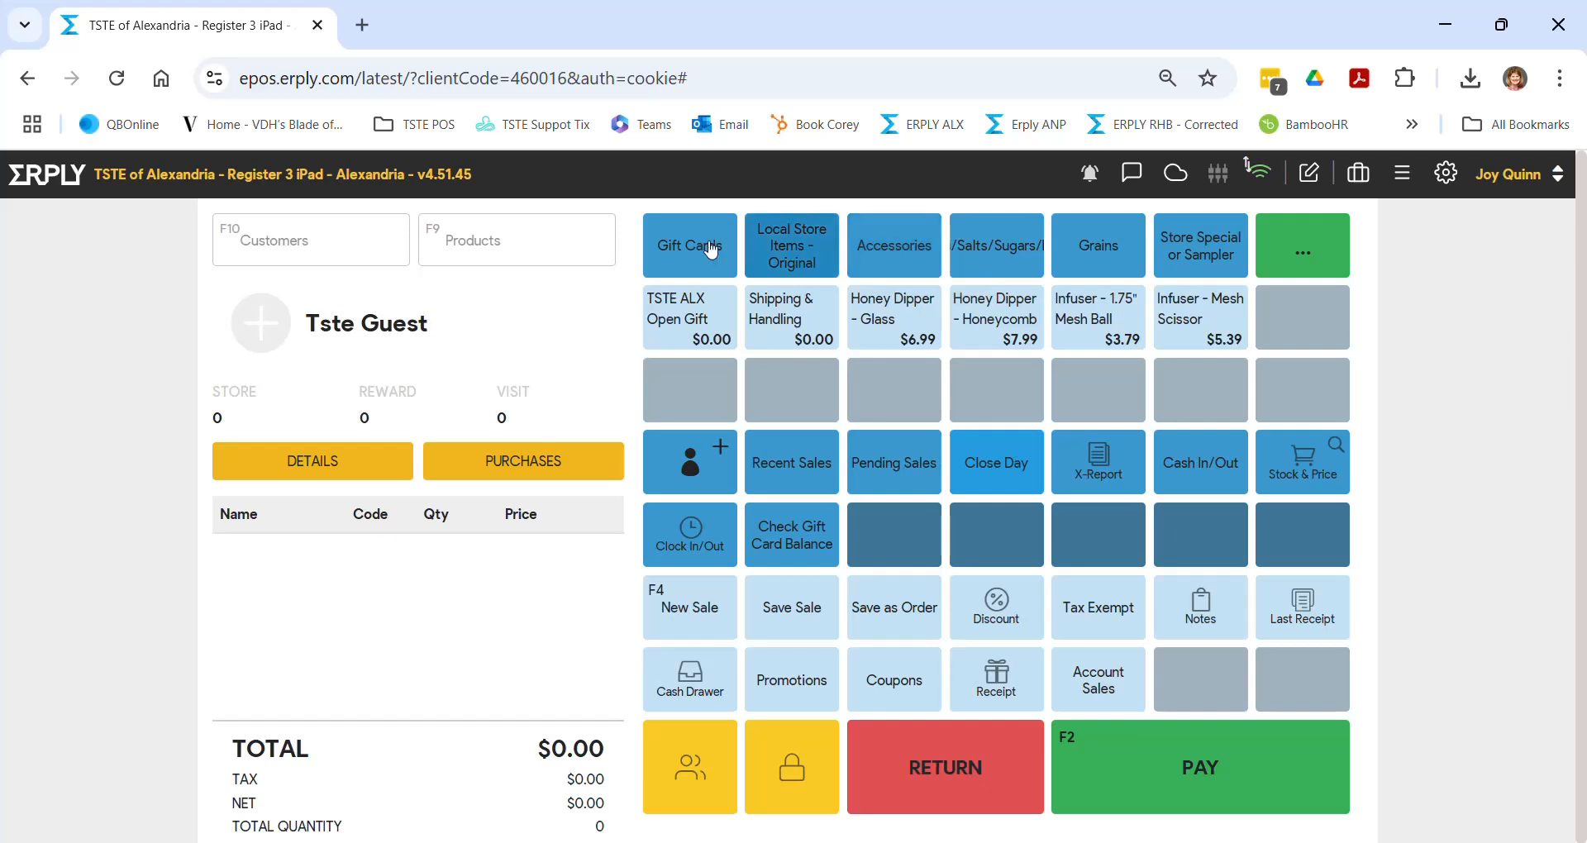
- Add Tuscany Spice Blend 1 oz ($5.59) and 4oz ($22.25) to the cart via product search
click(455, 237)
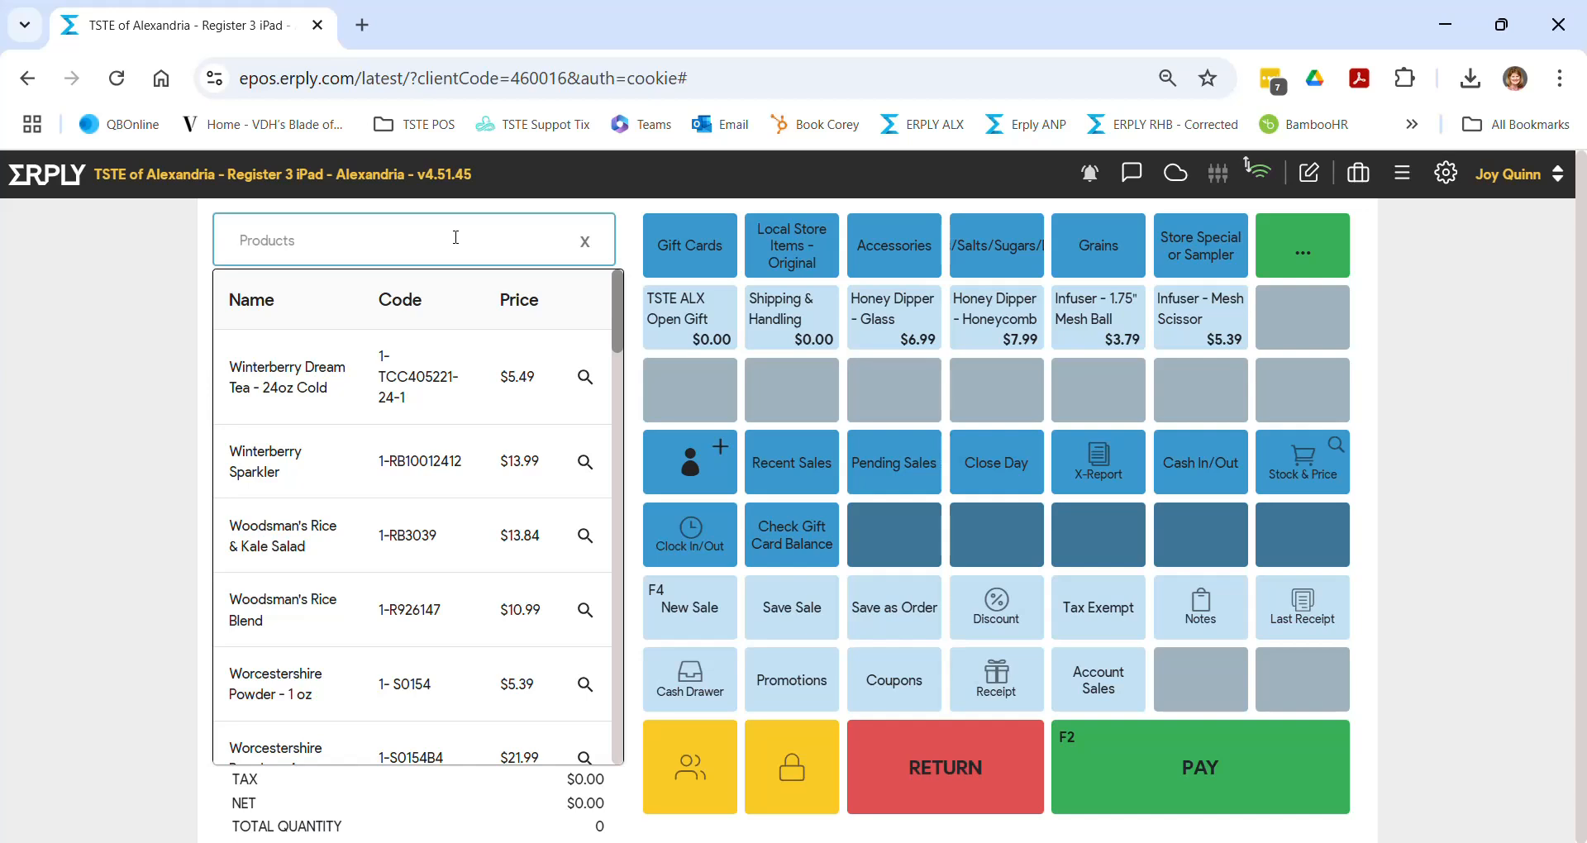
text(tuscany)
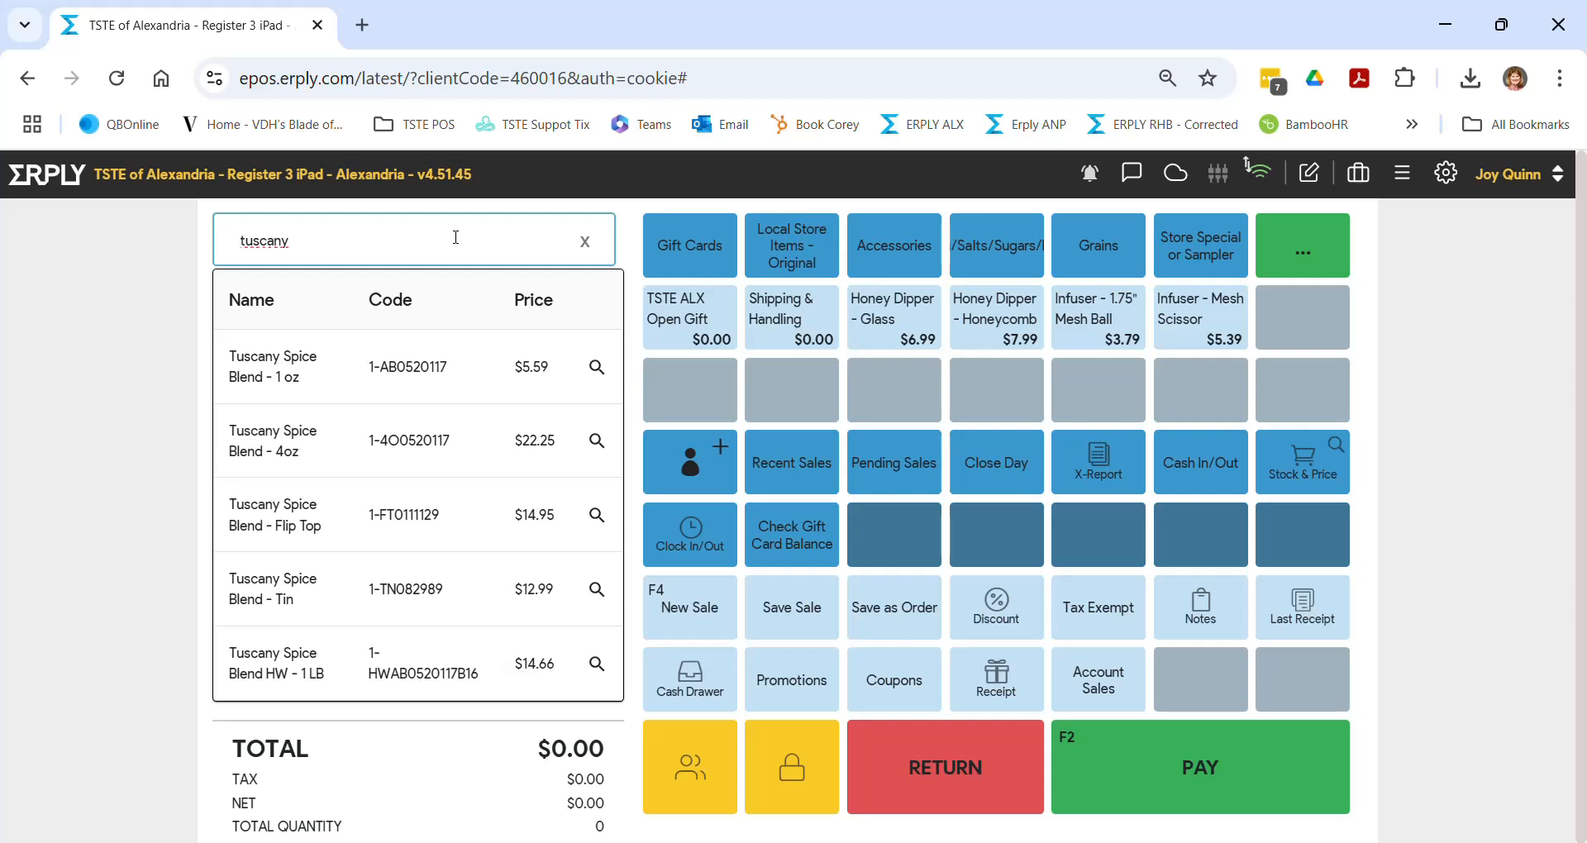
click(282, 382)
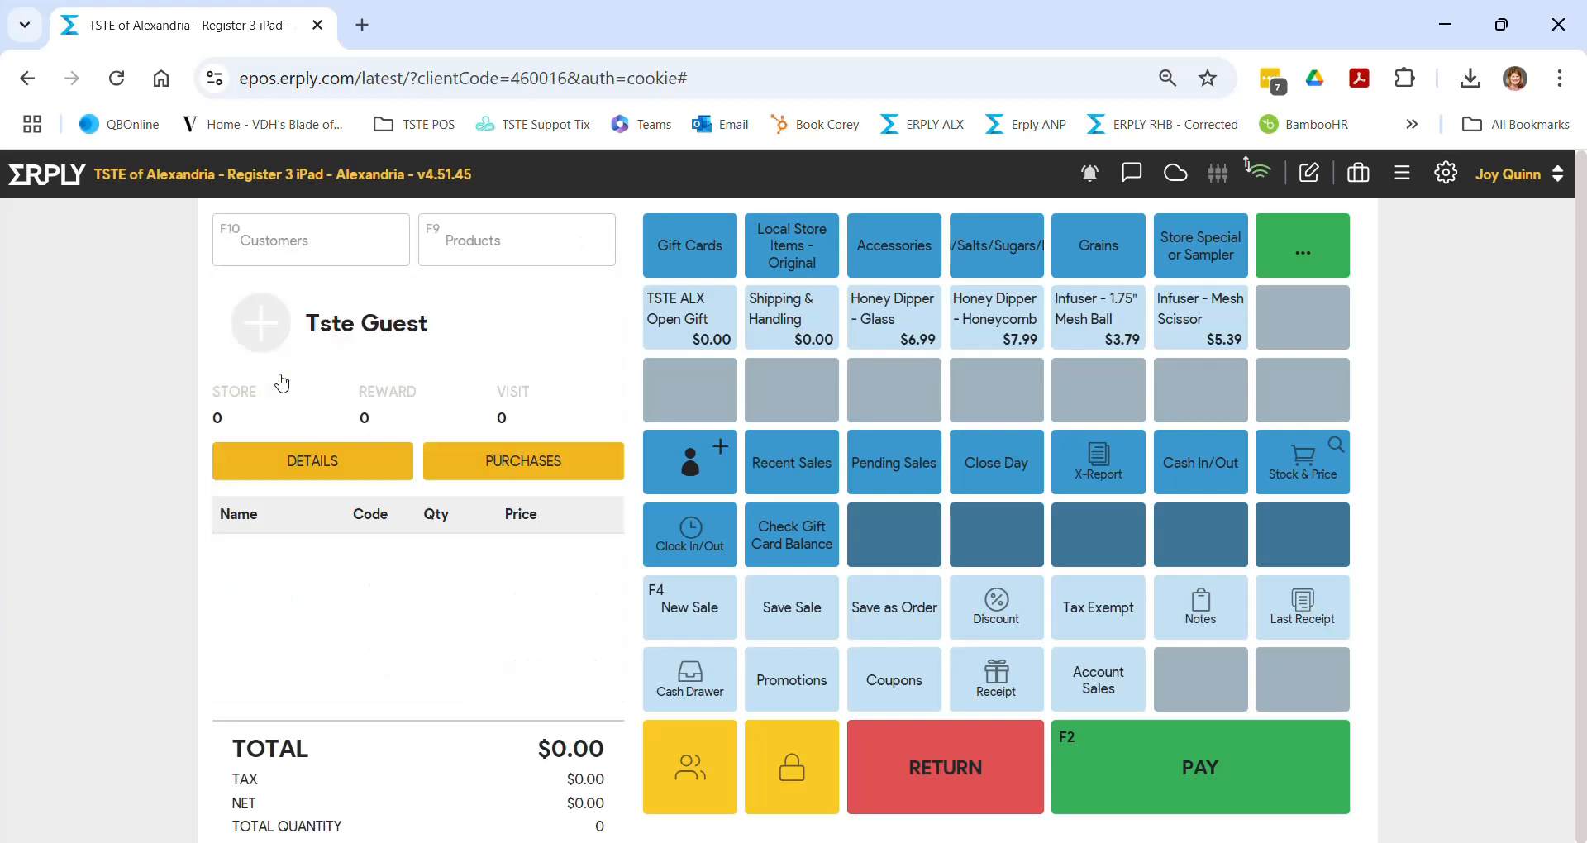
click(517, 238)
text(tuscany)
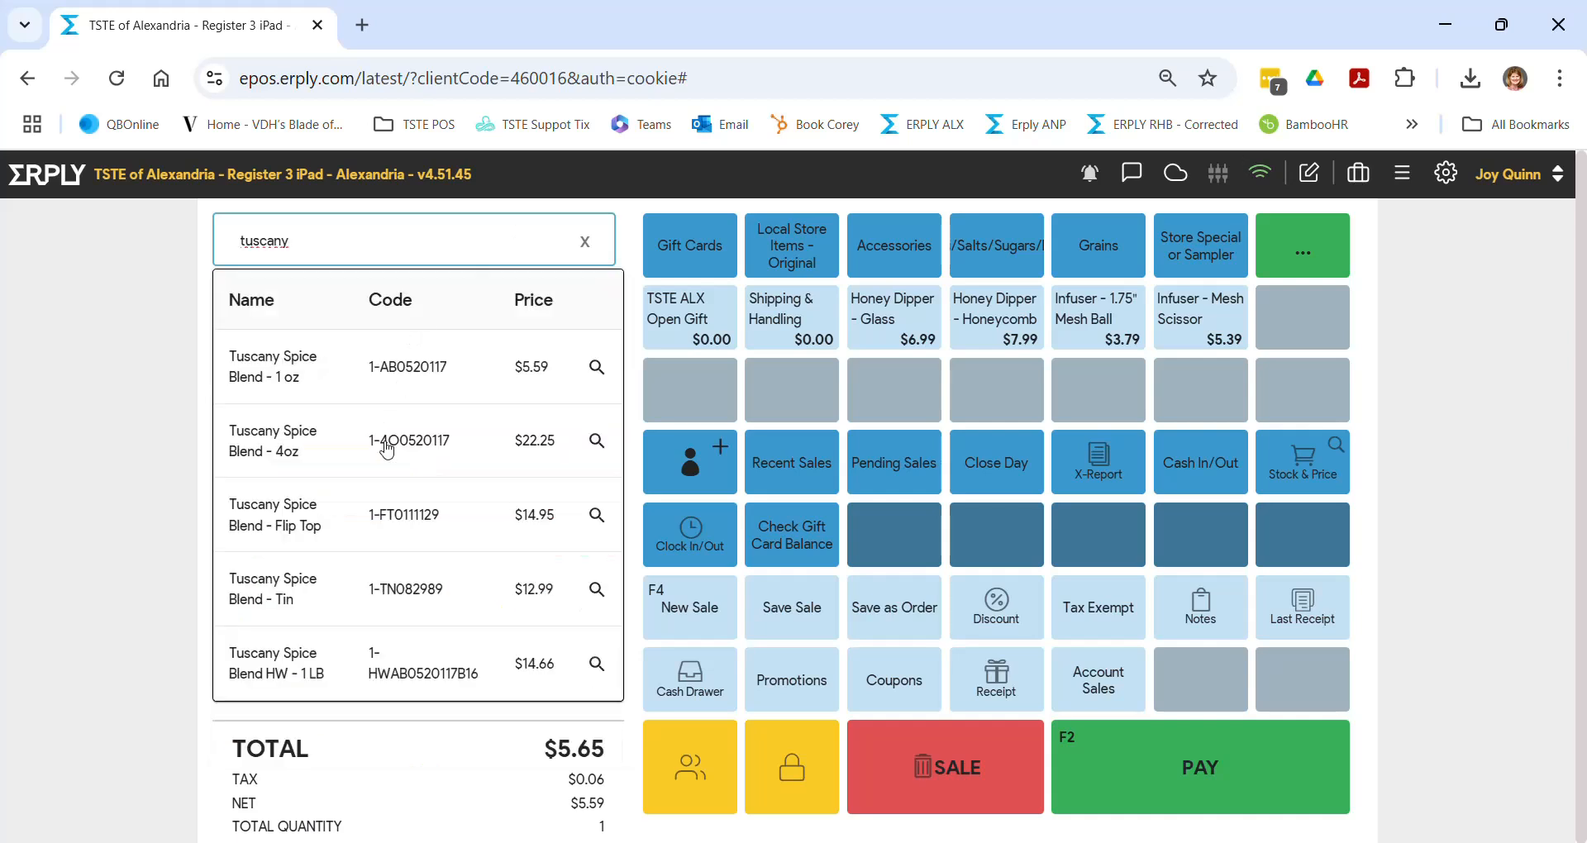
click(384, 442)
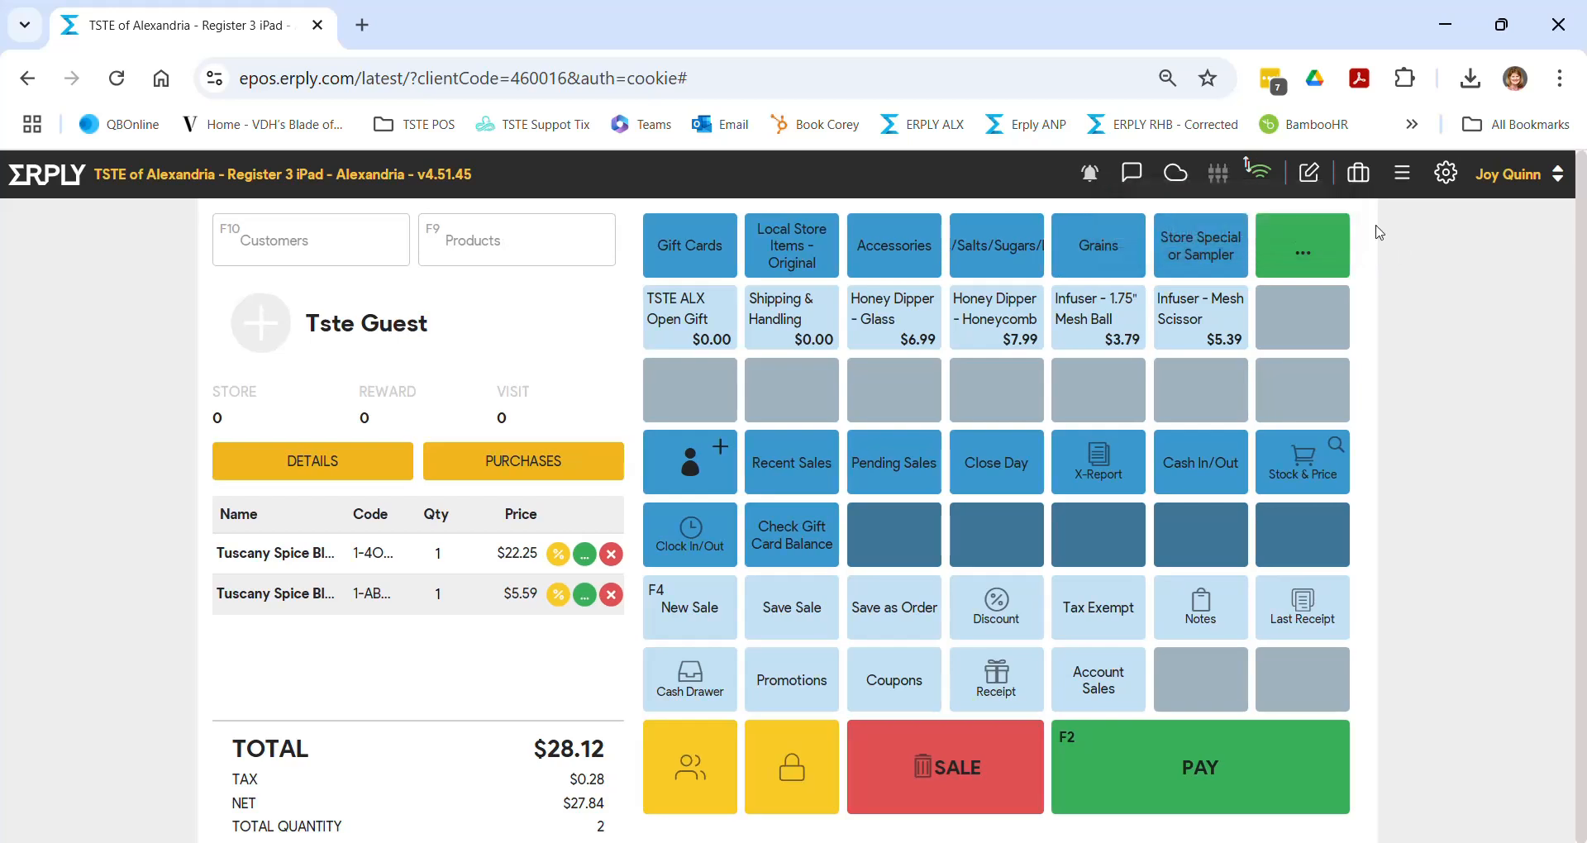
click(1403, 175)
click(1402, 177)
click(1402, 176)
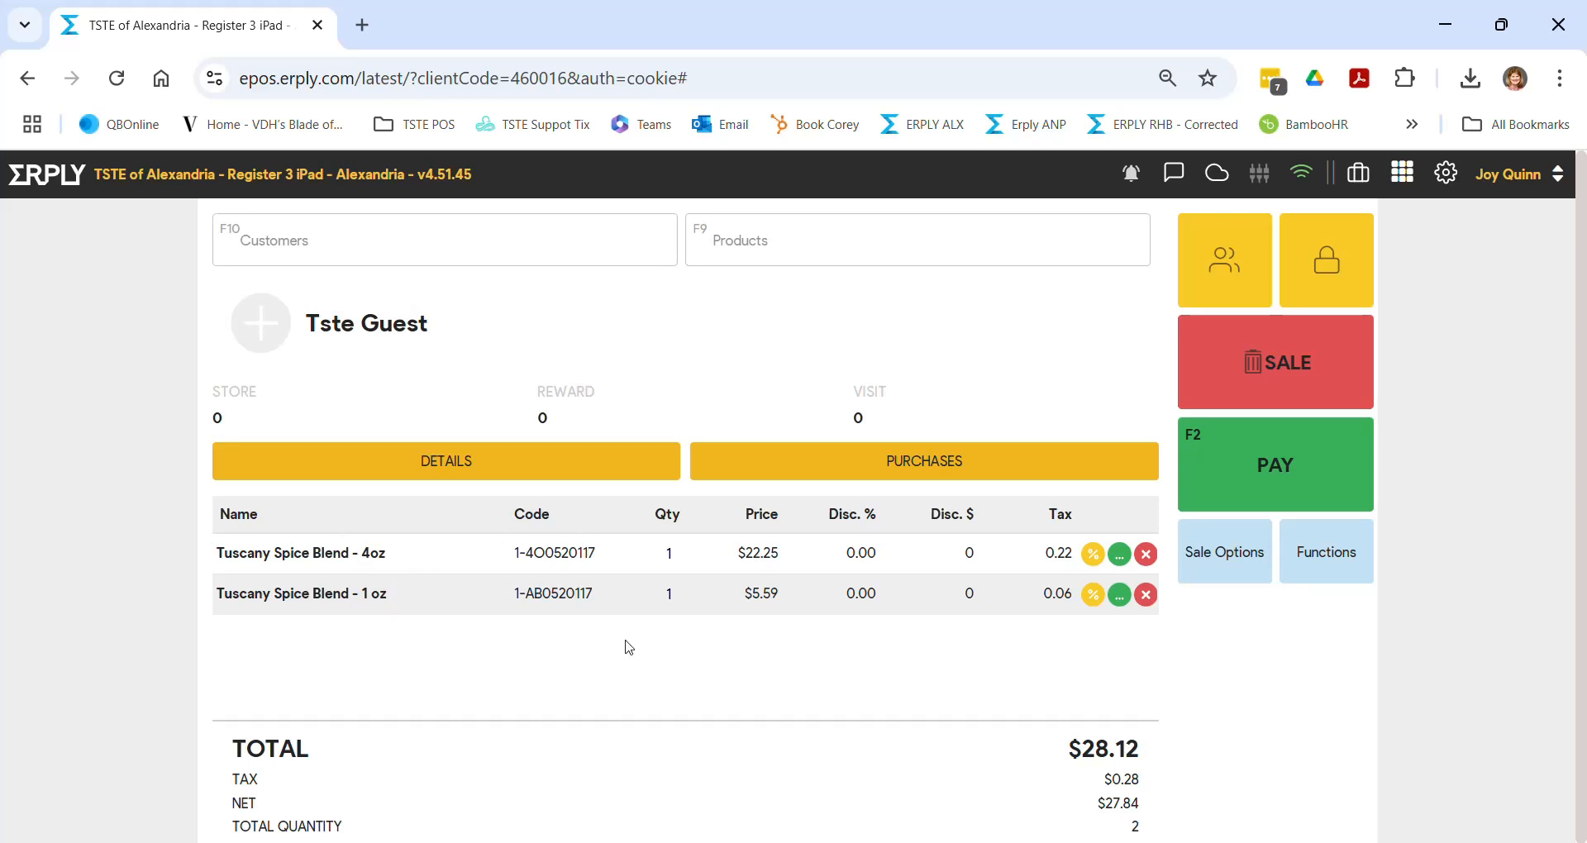
click(1402, 177)
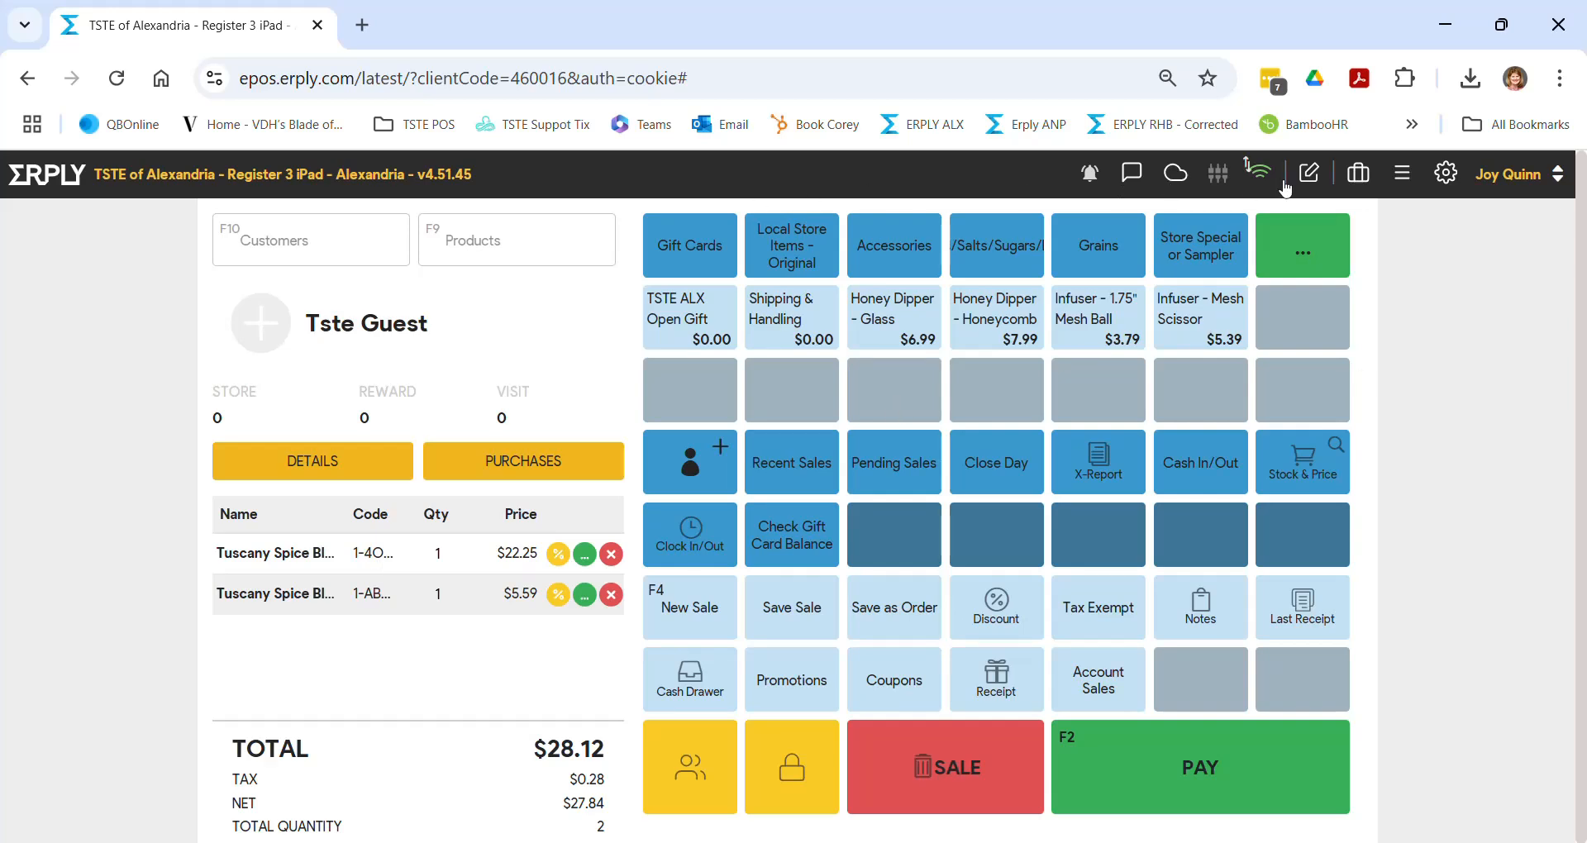
click(1527, 184)
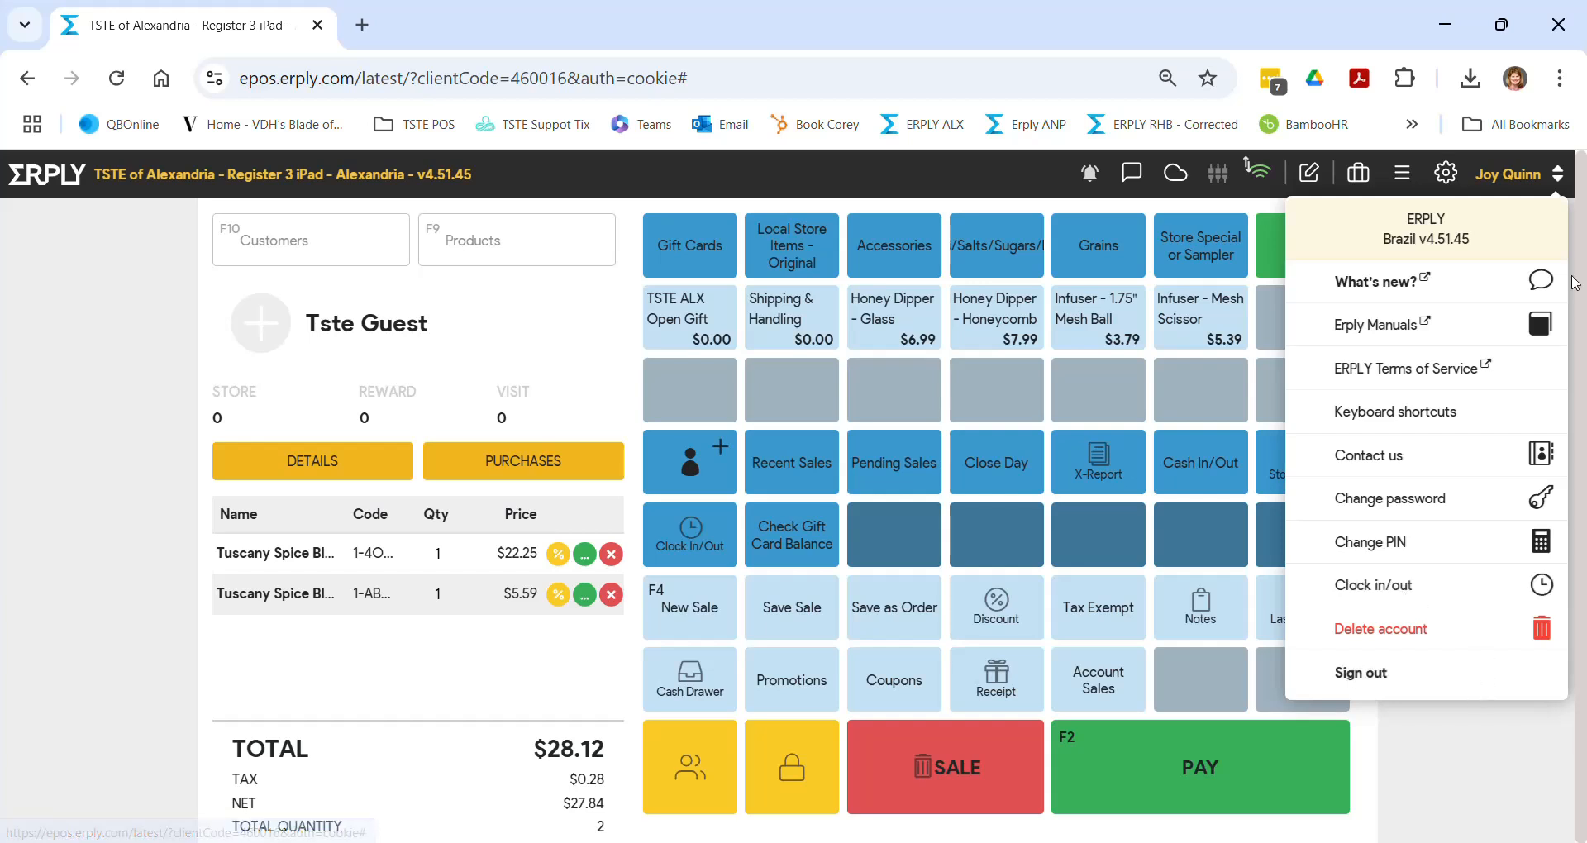
click(1521, 188)
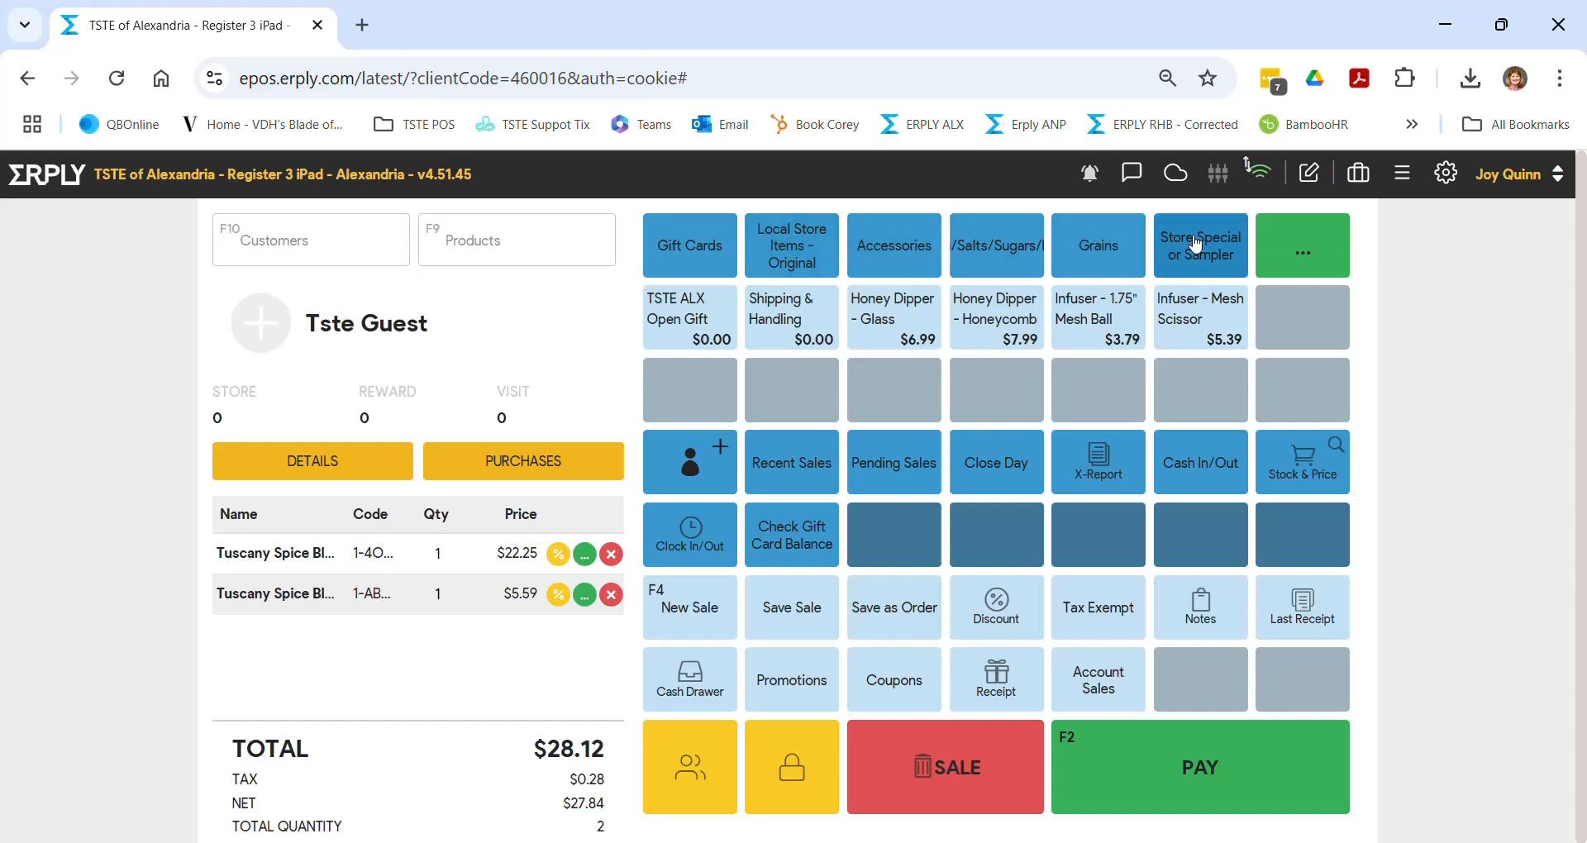
- Add a TSTE ALX Open Gift Card with the card's serial, priced at $10.00
click(505, 241)
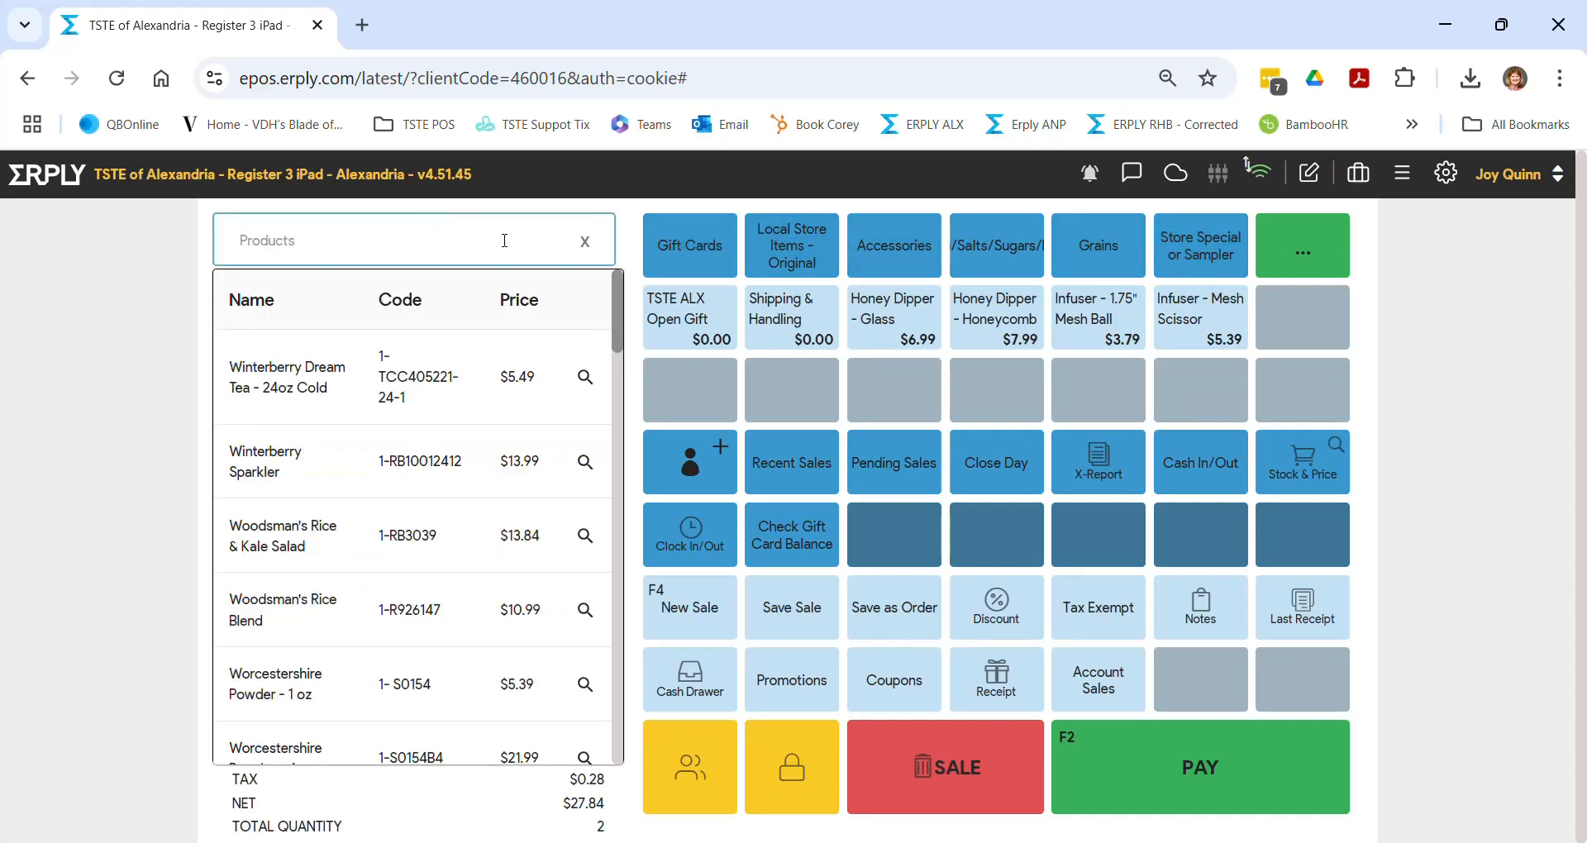
click(588, 244)
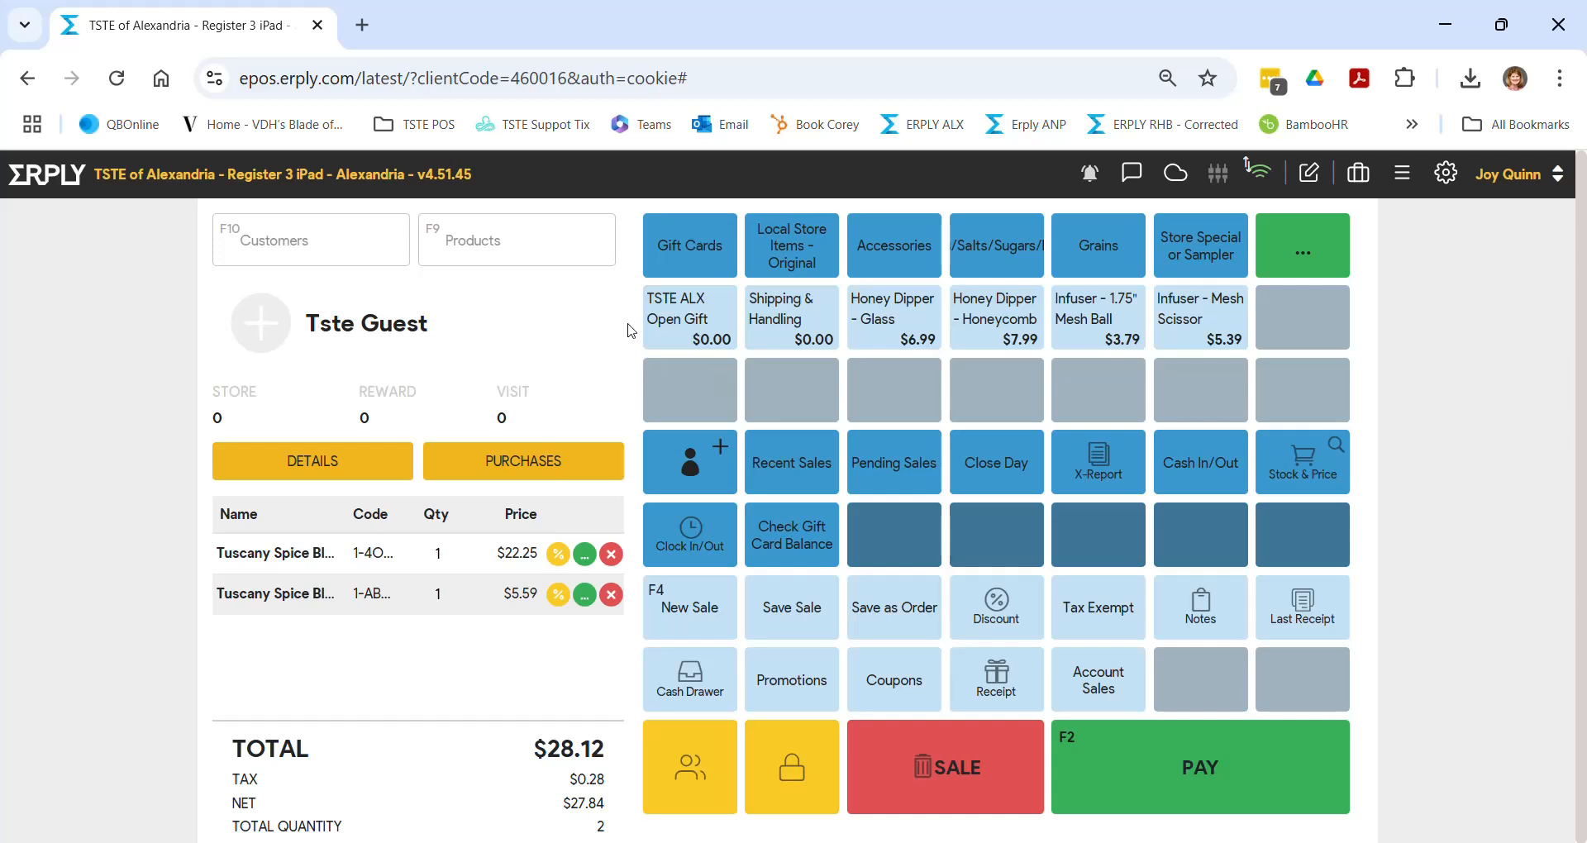
click(699, 331)
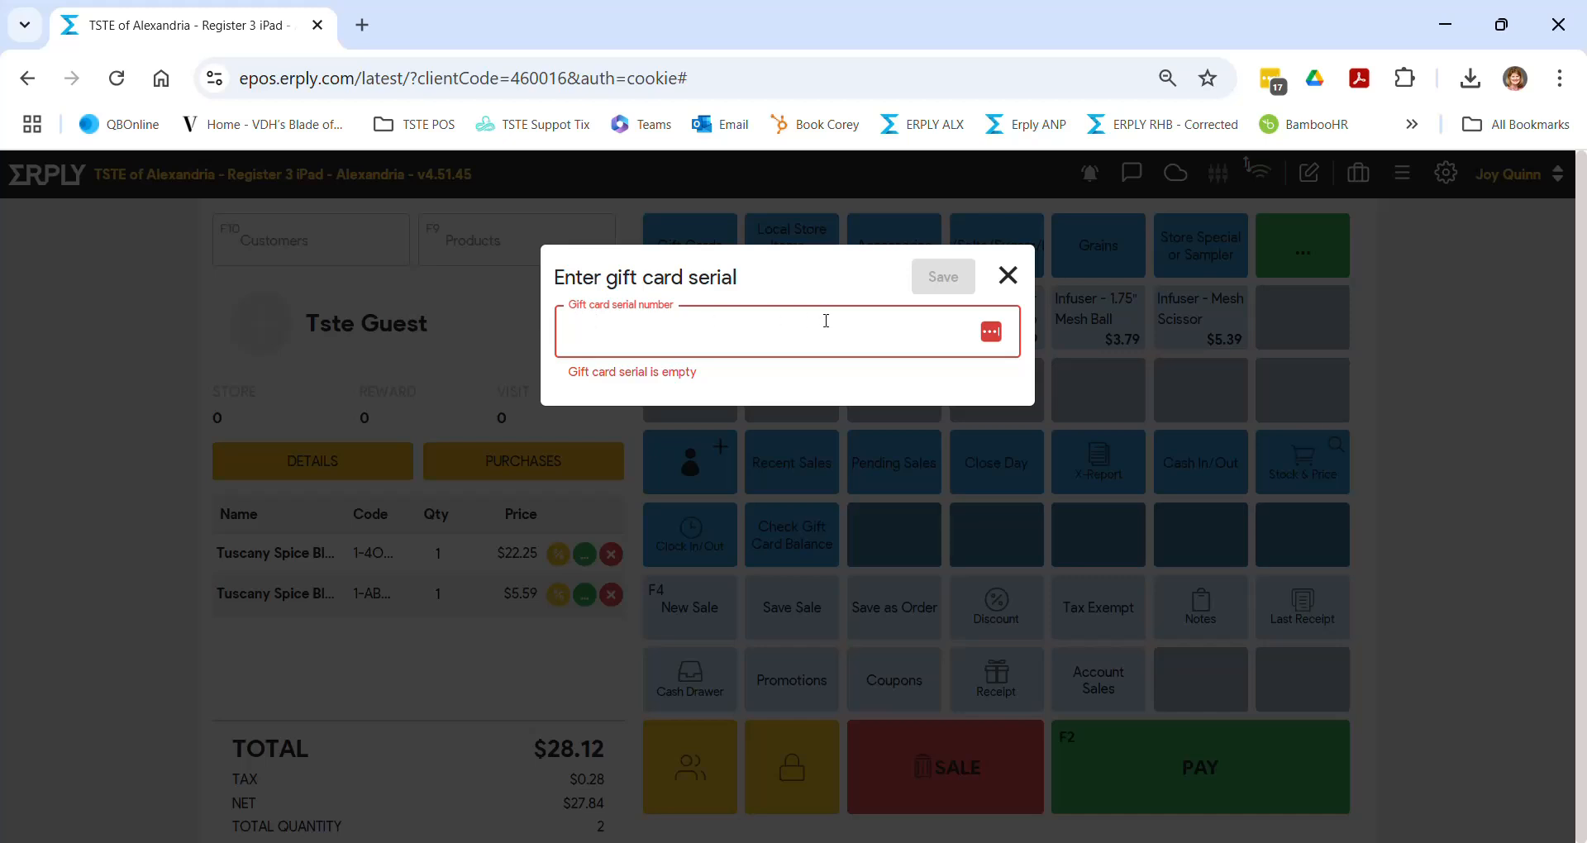
text(JMQTEST)
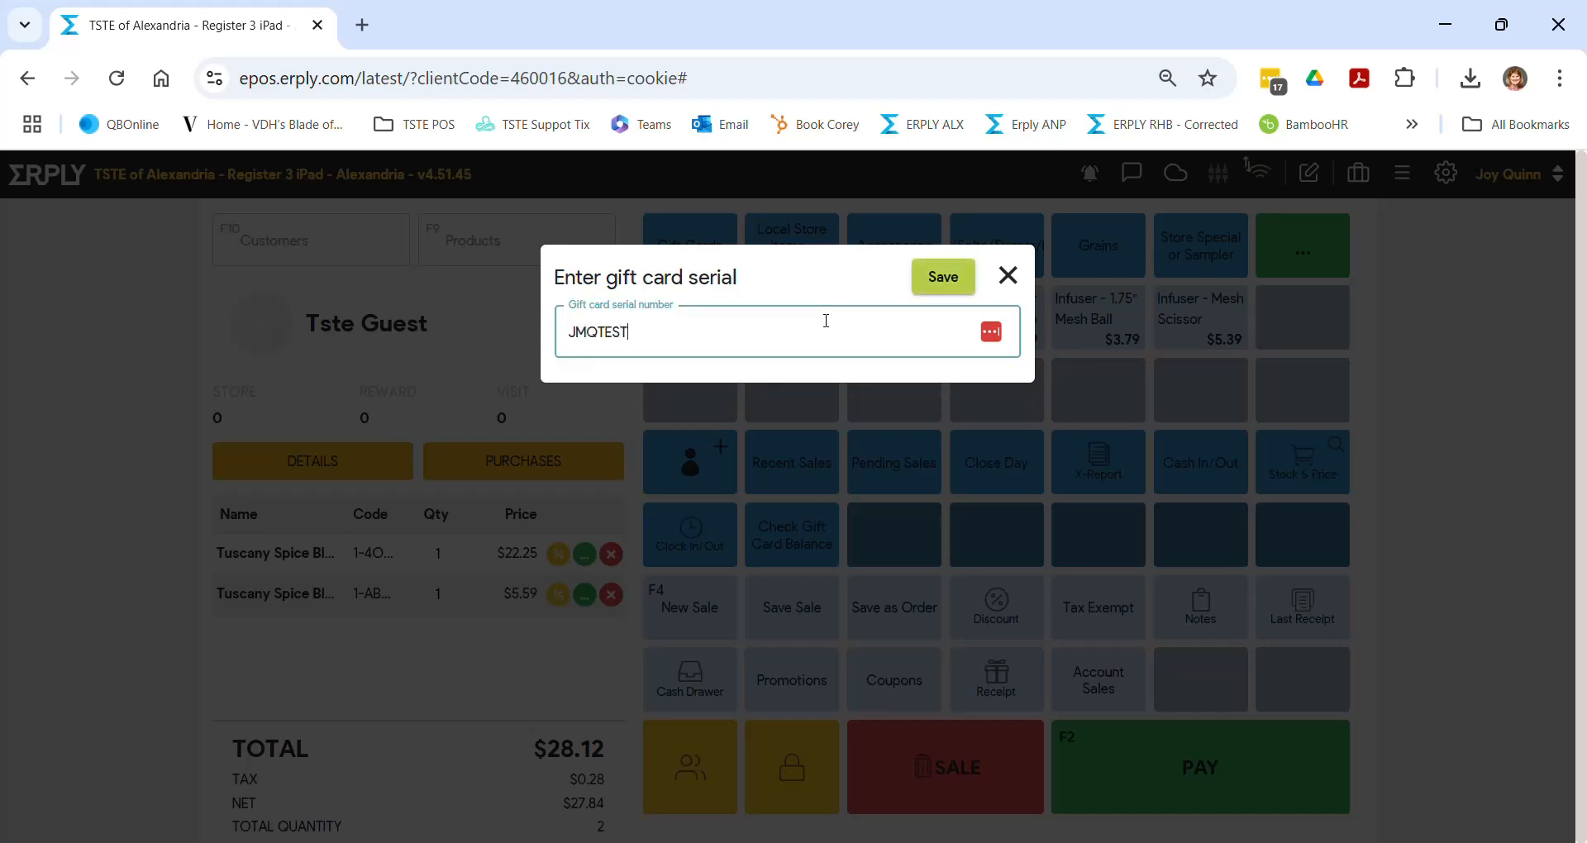
text(10312024)
click(949, 279)
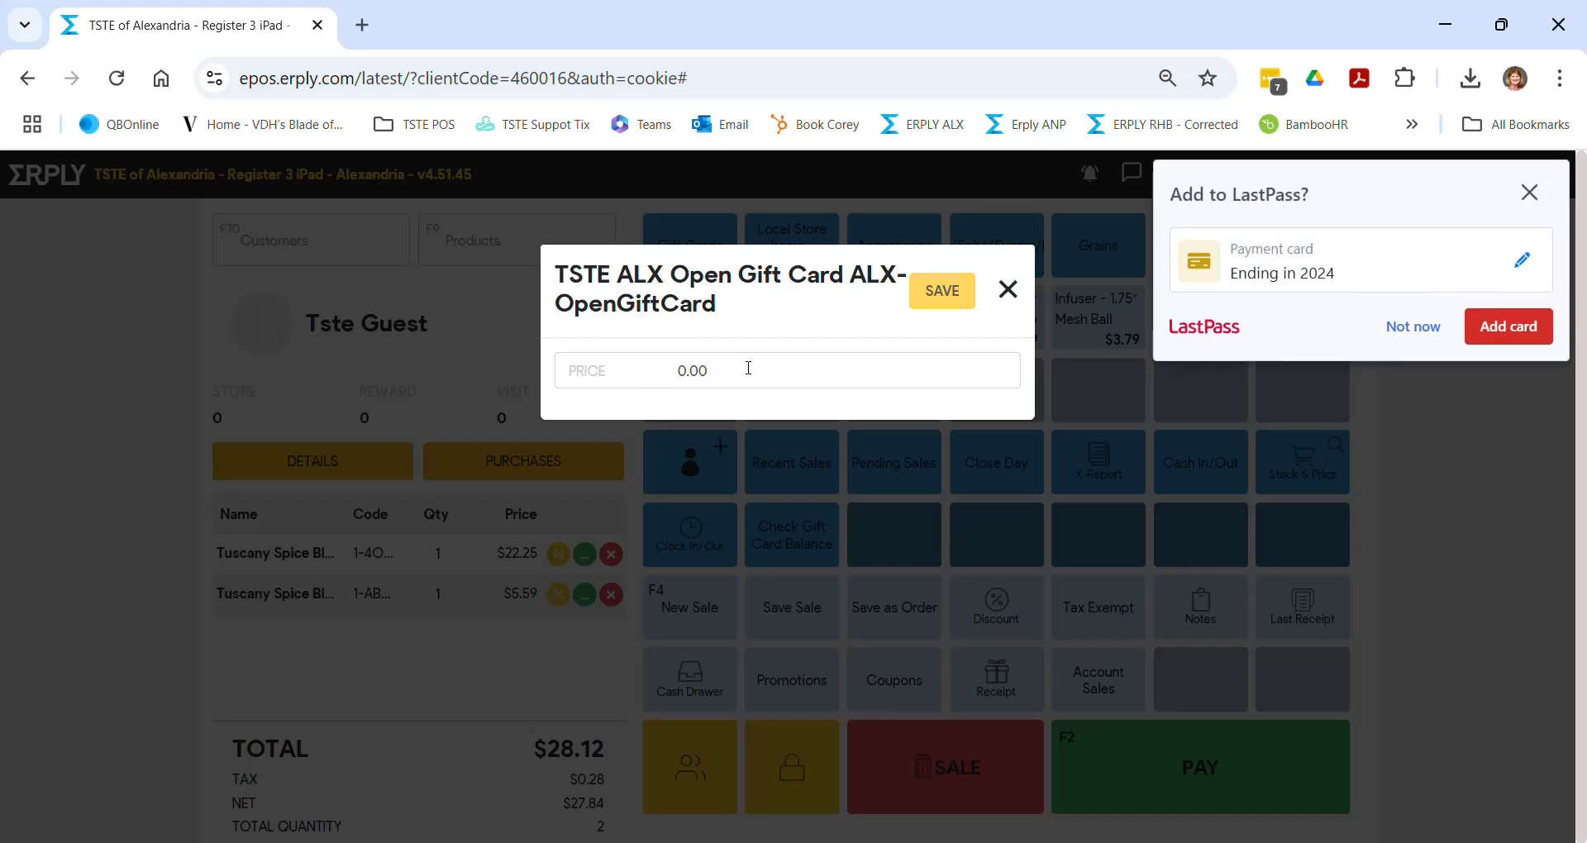
text(10)
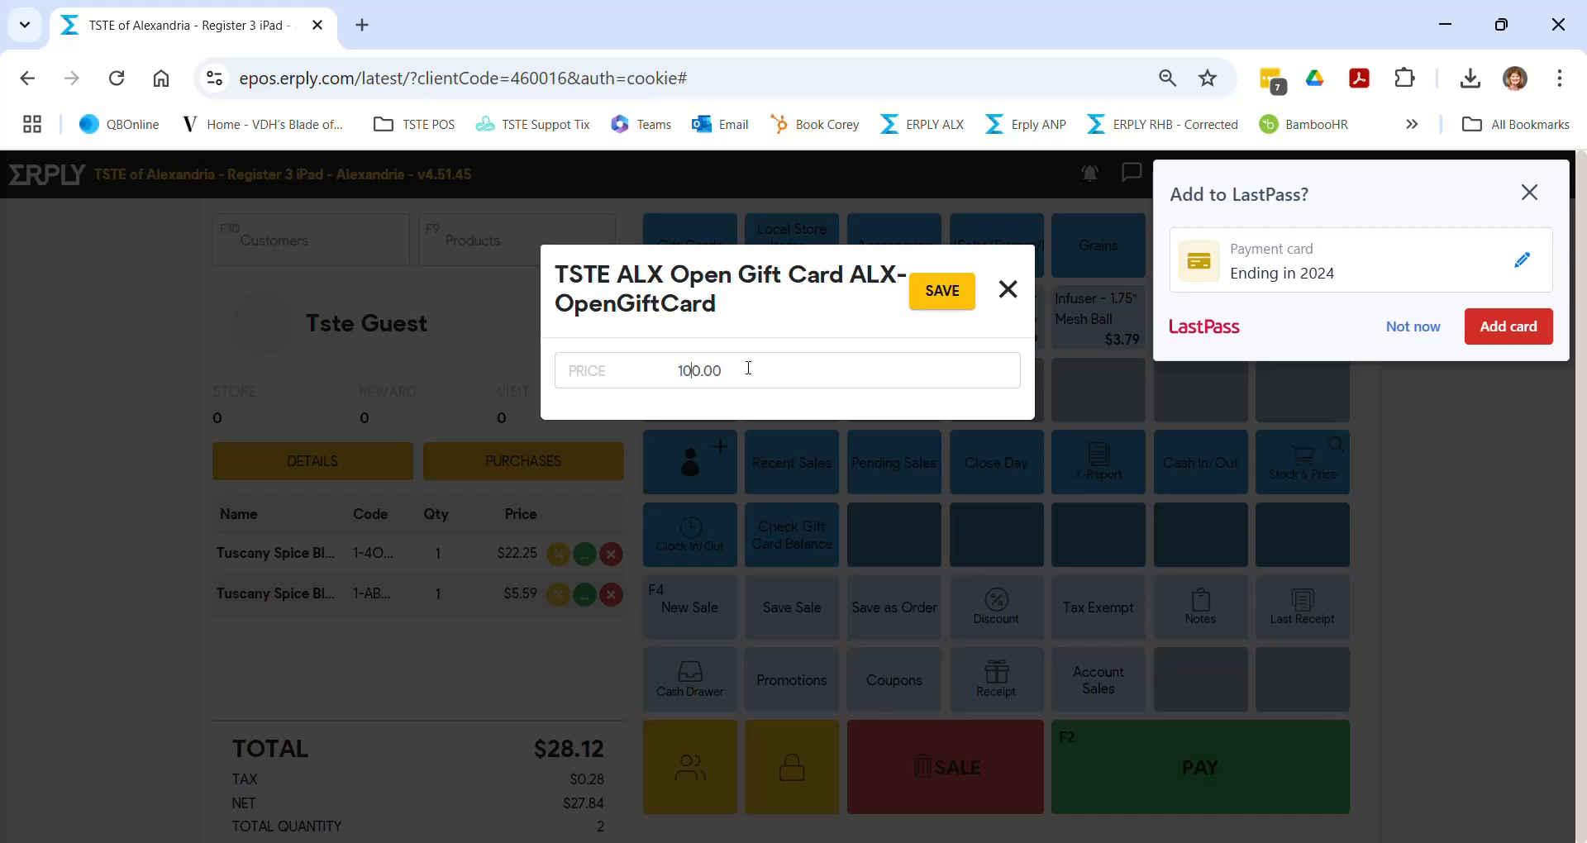
key(Delete)
click(947, 291)
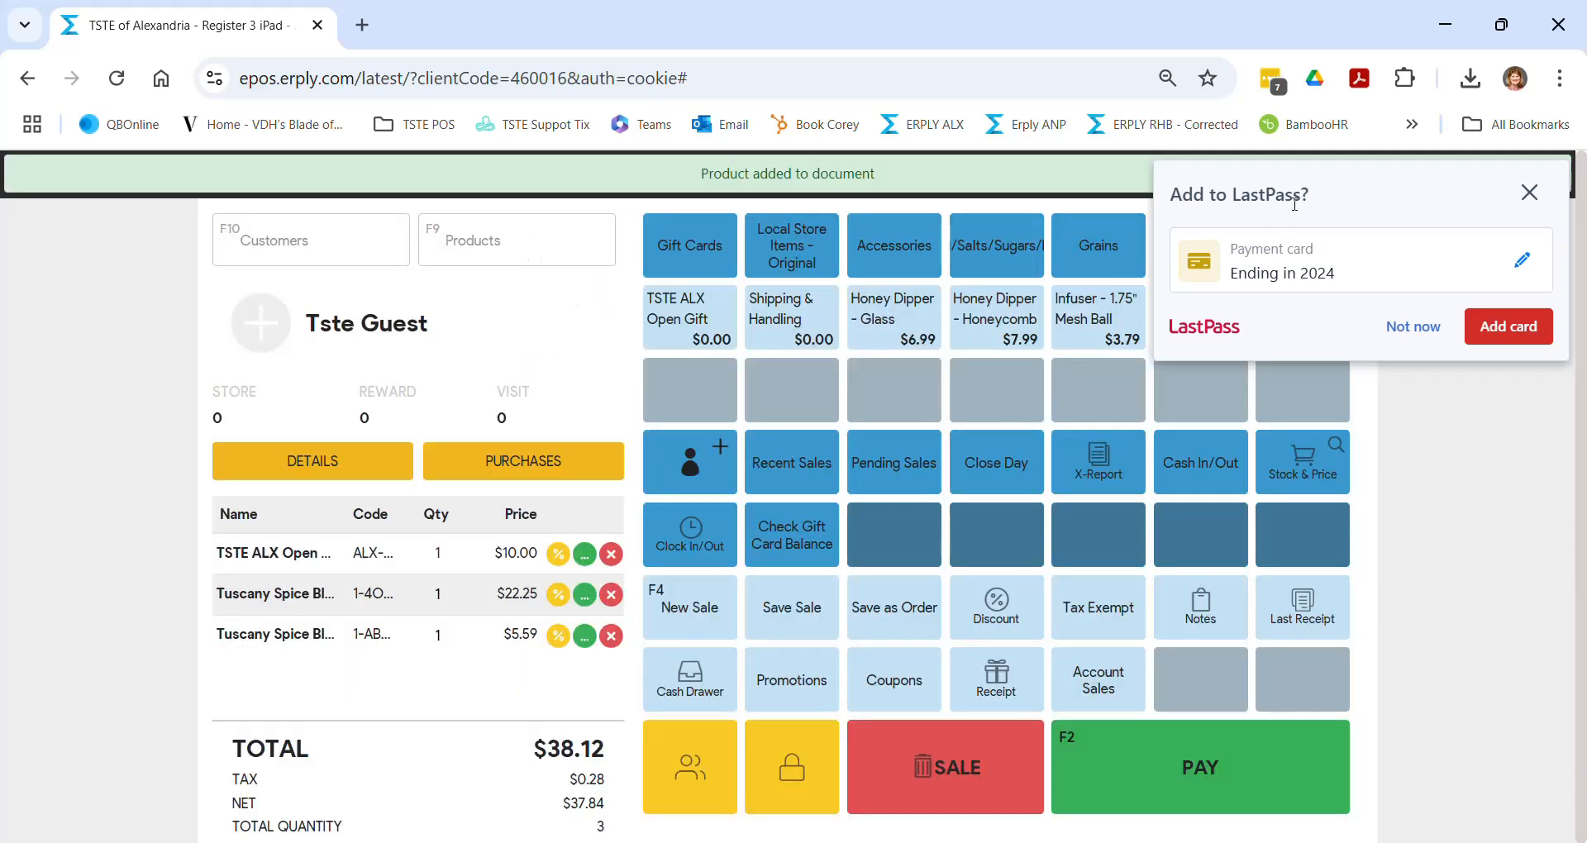
click(1529, 193)
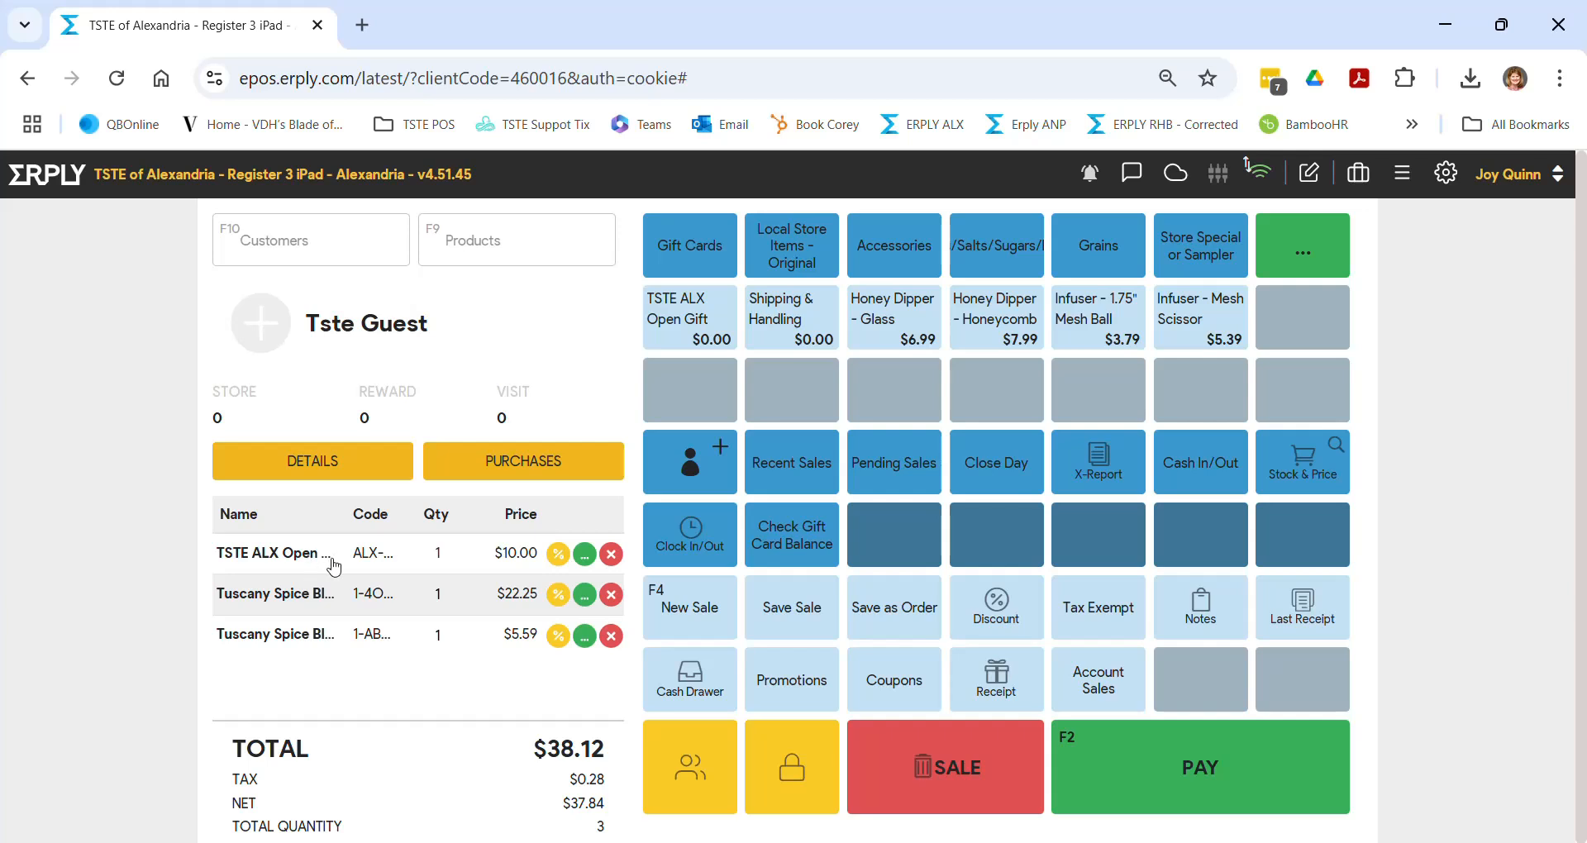
- Toggle the wide cart layout and browse the Gift Cards category, returning to the main buttons
click(1402, 174)
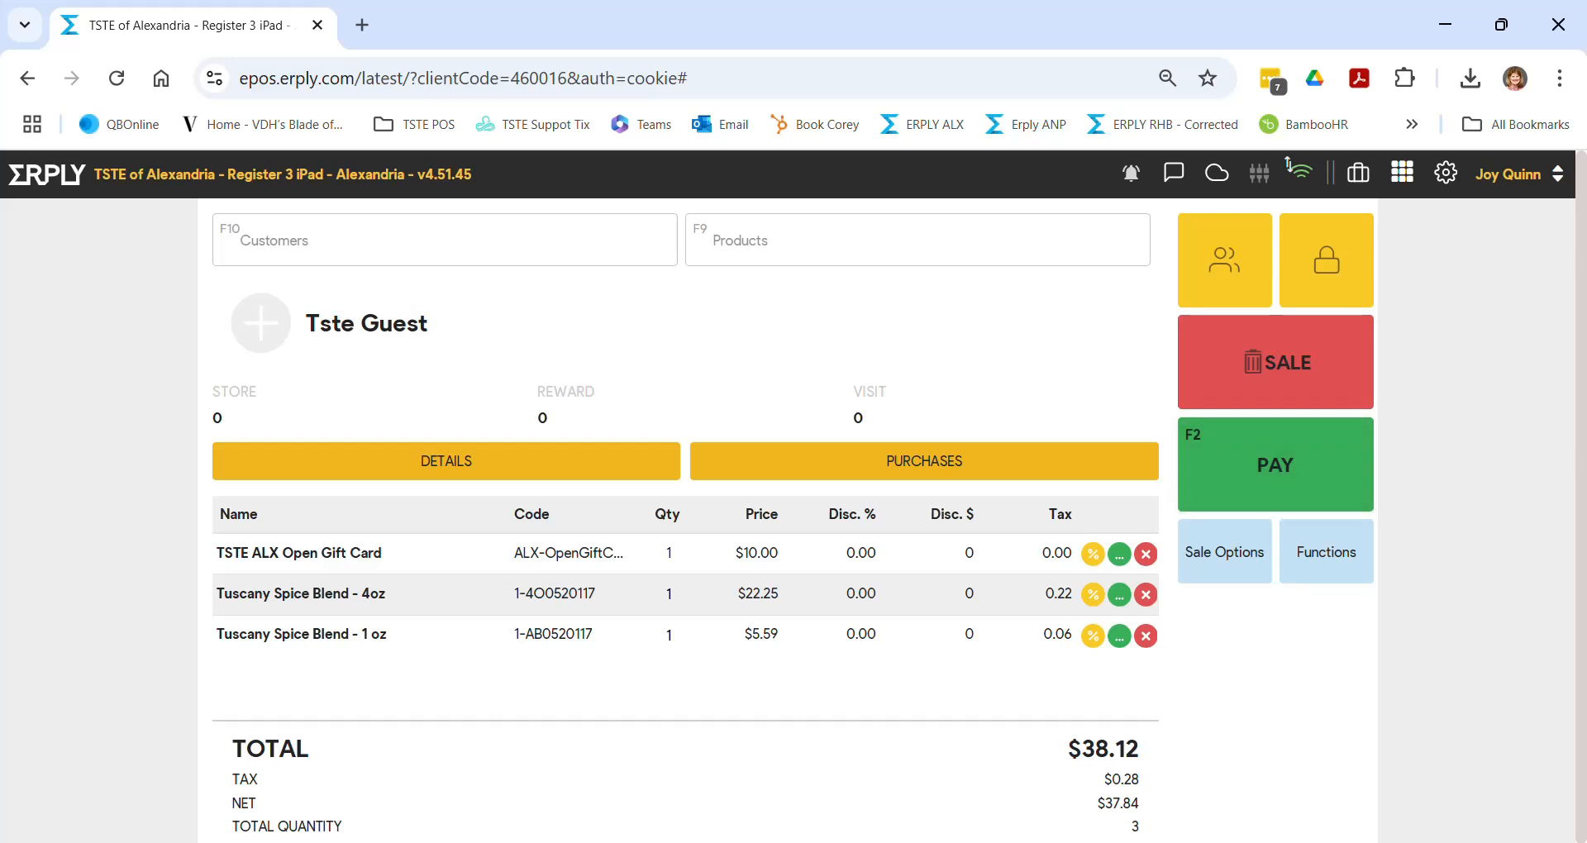
click(1400, 188)
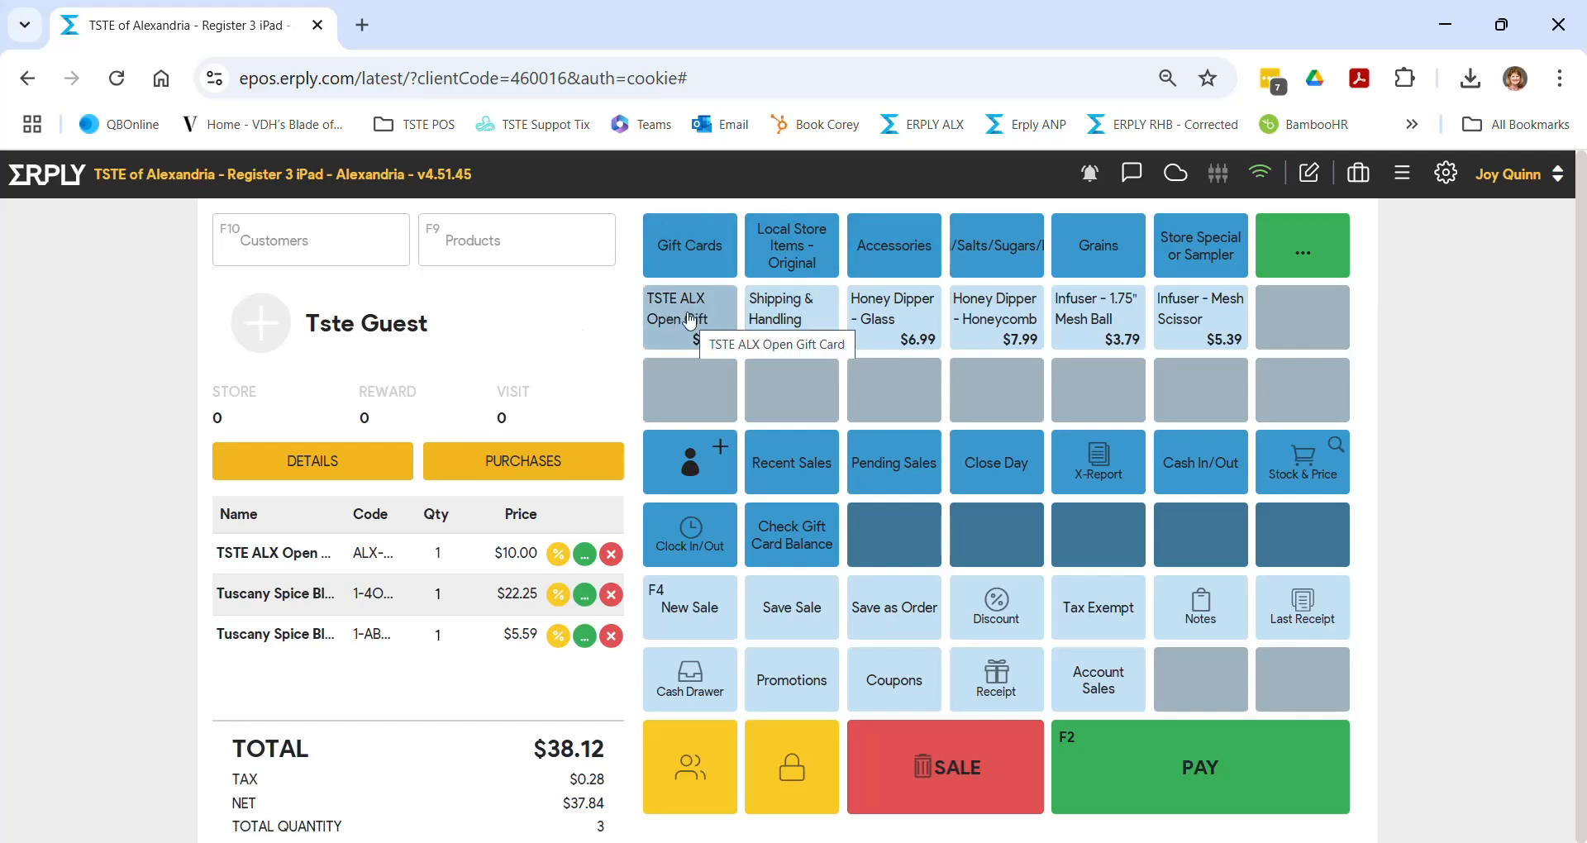
click(697, 257)
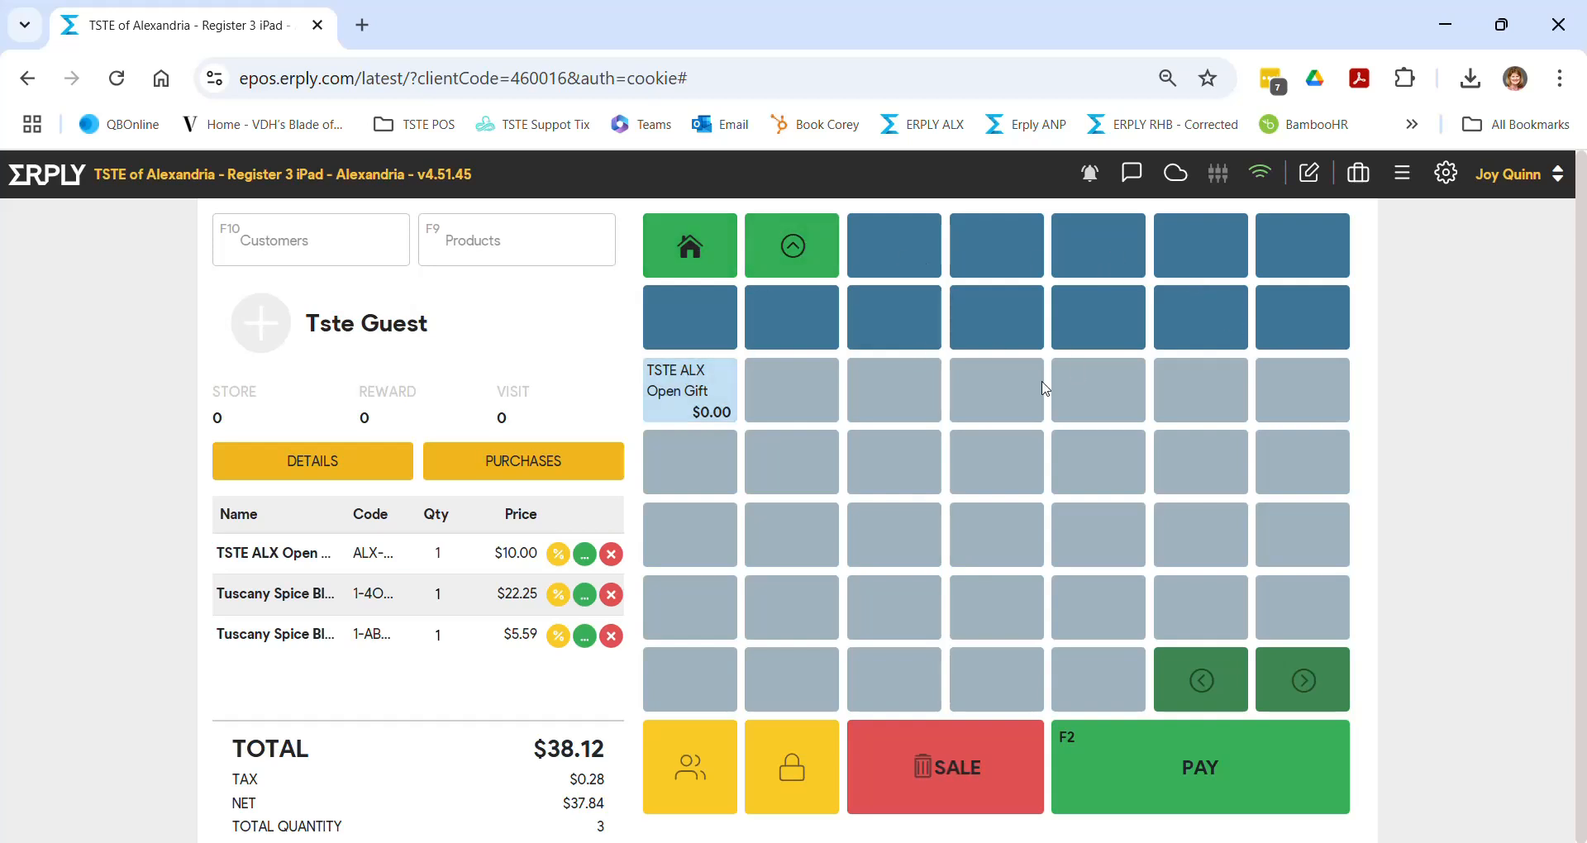
click(691, 248)
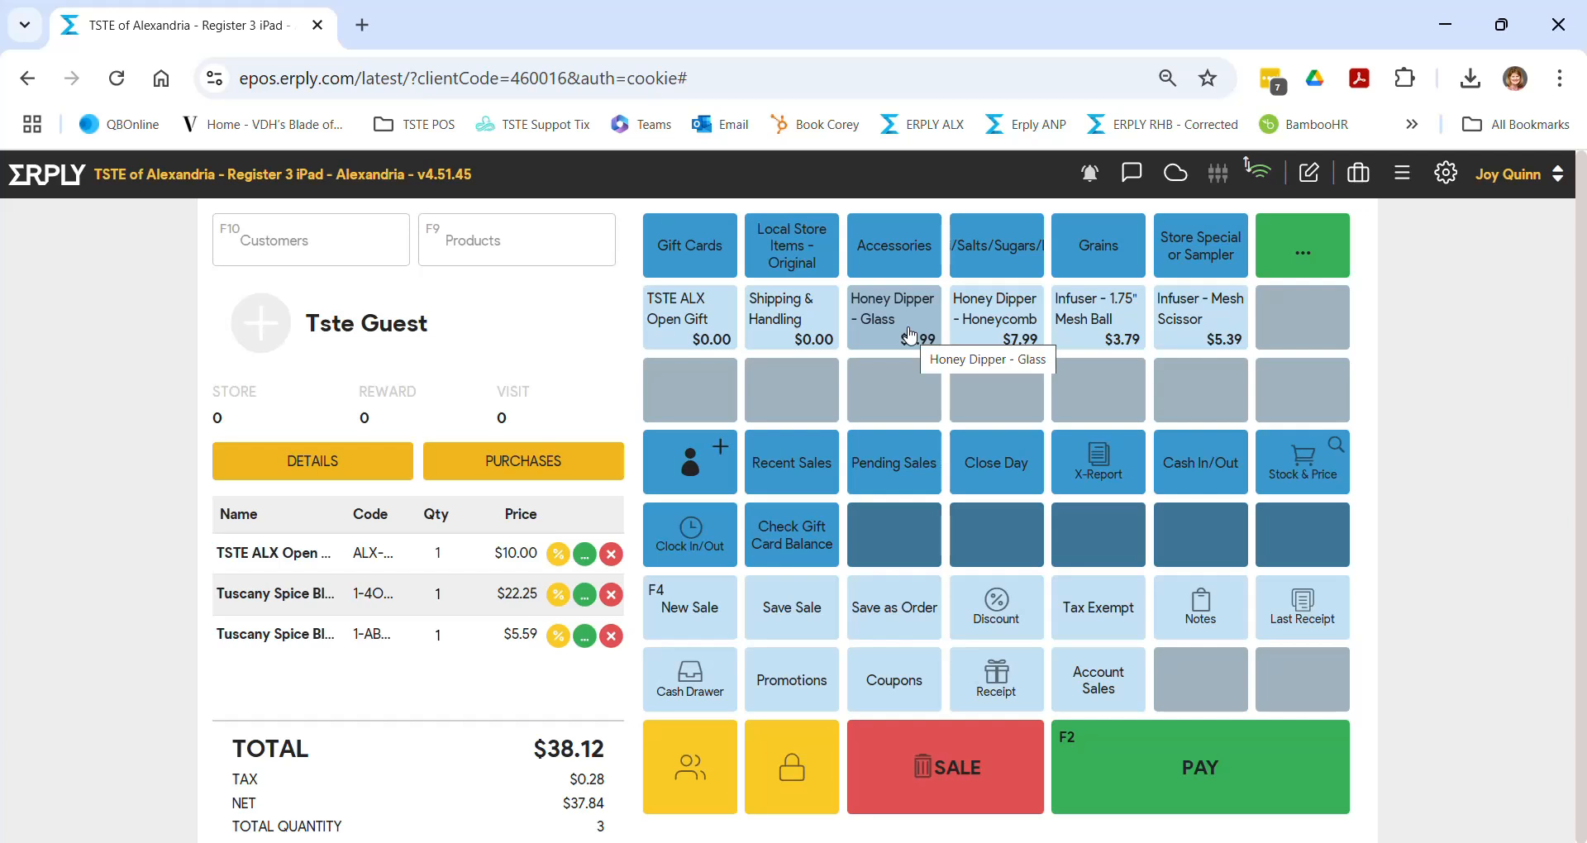
- Add a Shipping & Handling line, keeping its base price at $0.00
click(788, 325)
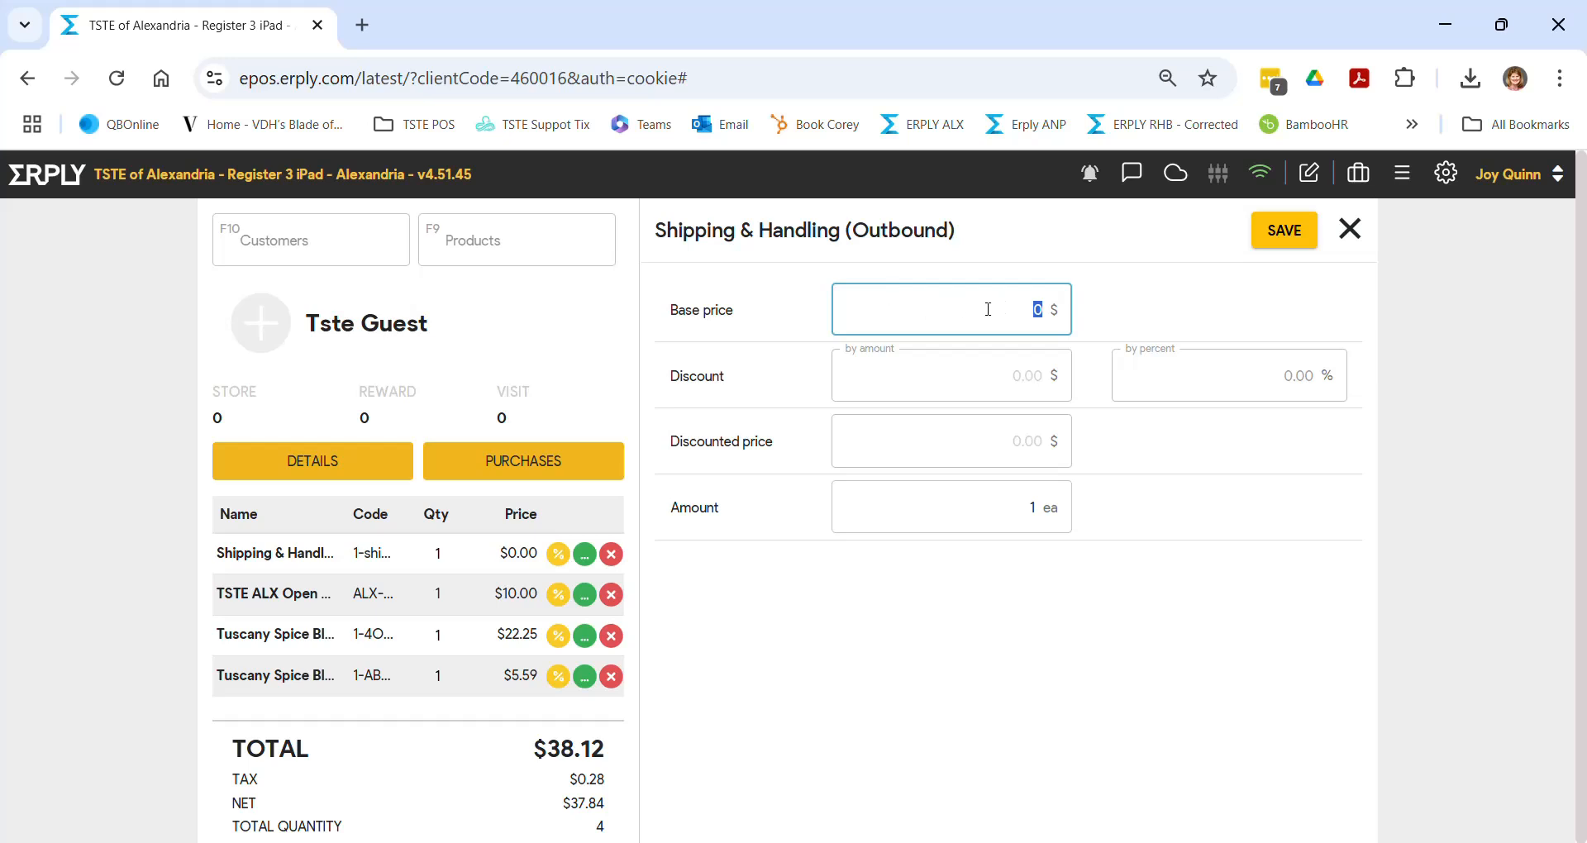
click(1345, 234)
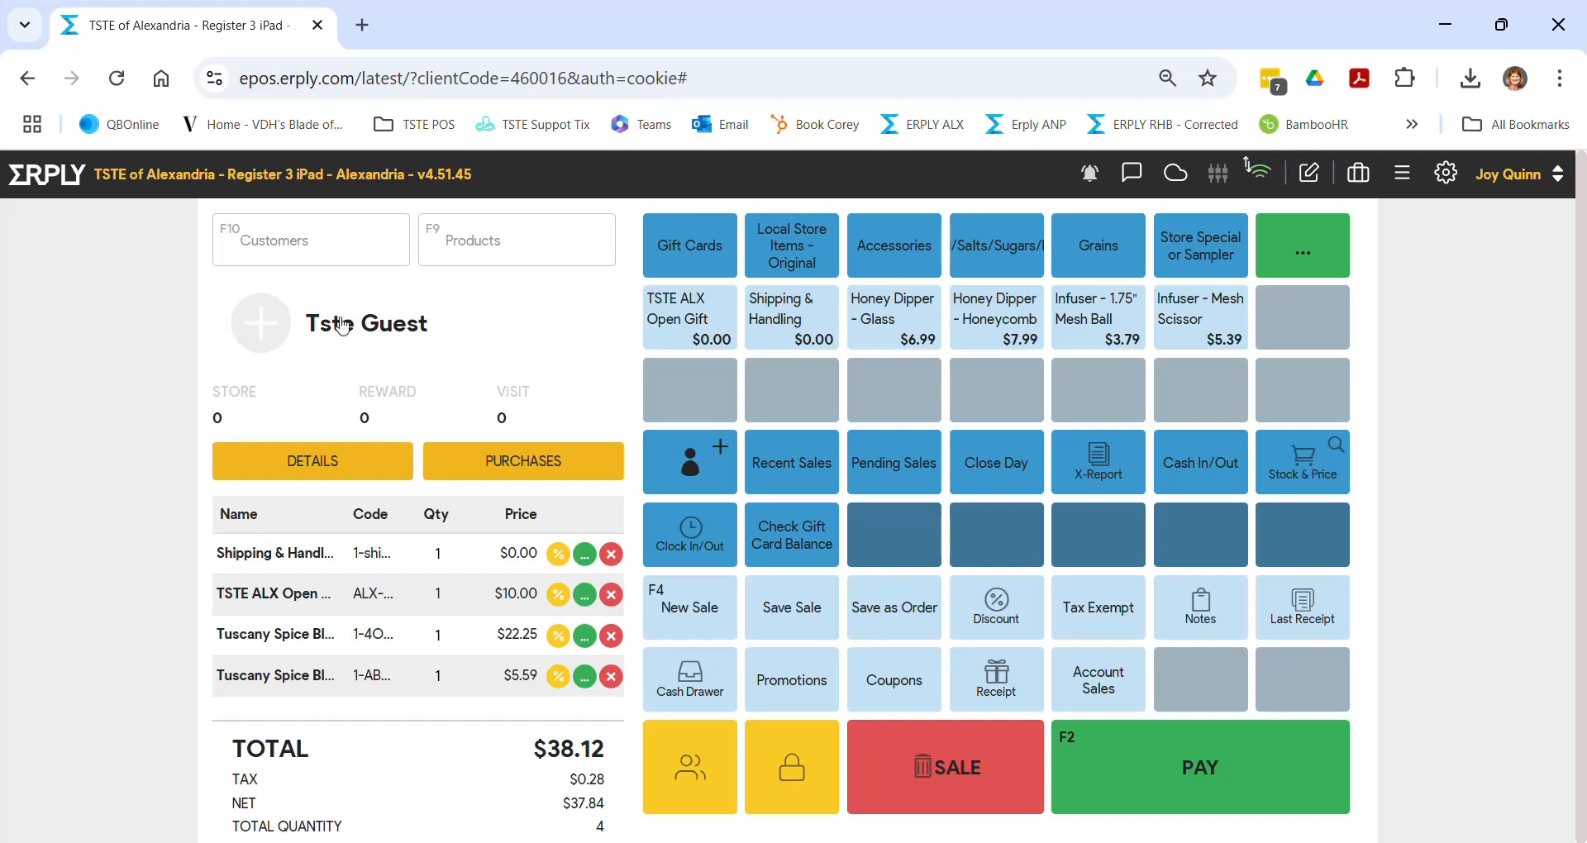
- Search customers by the customer's full name and attach the matching test account
click(323, 248)
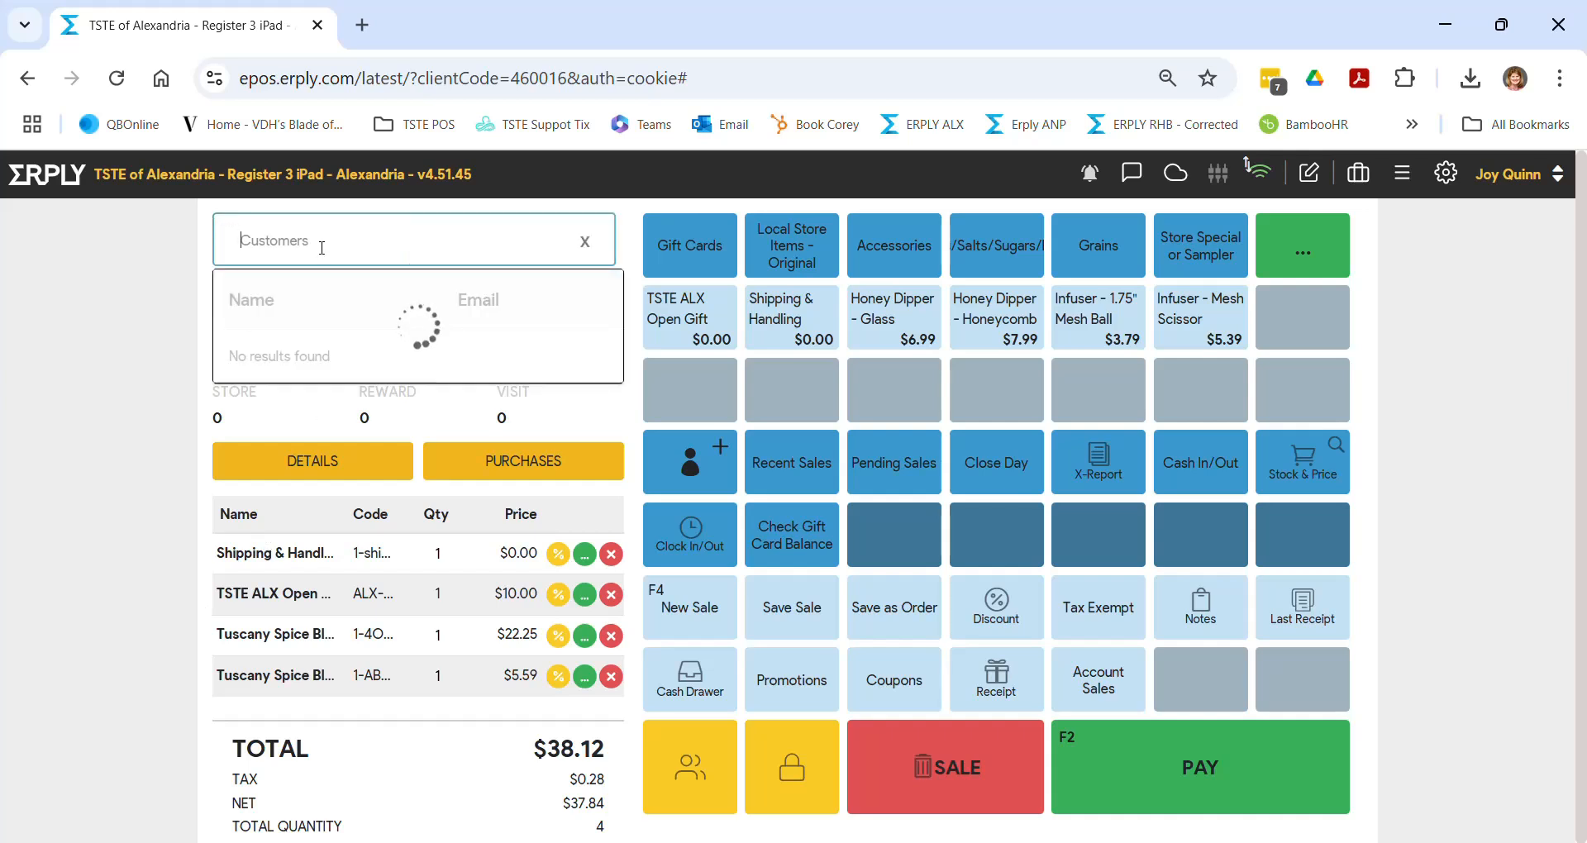
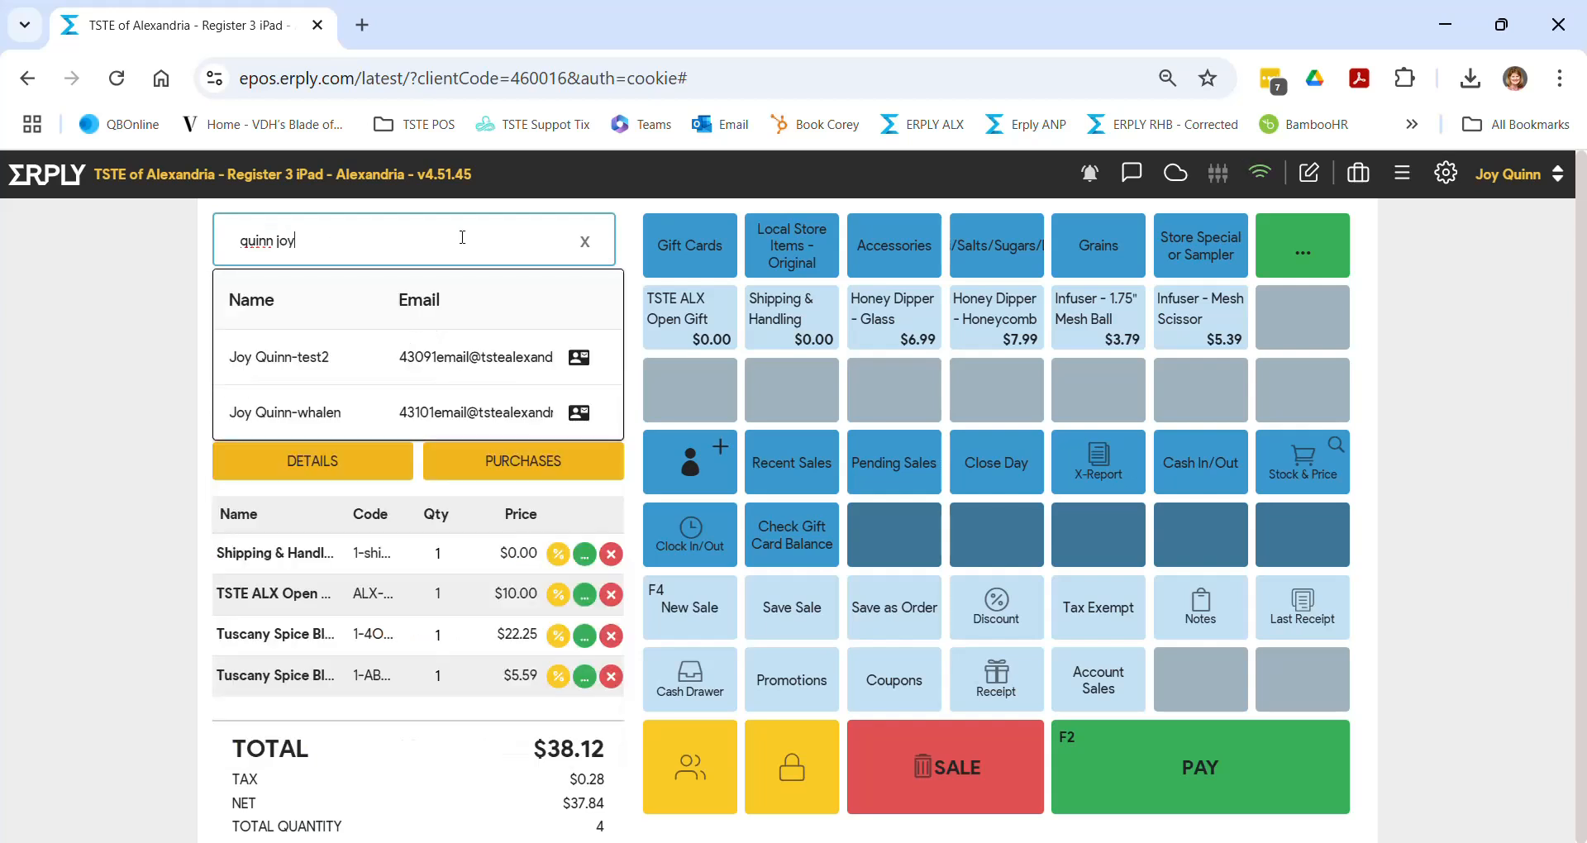
click(305, 370)
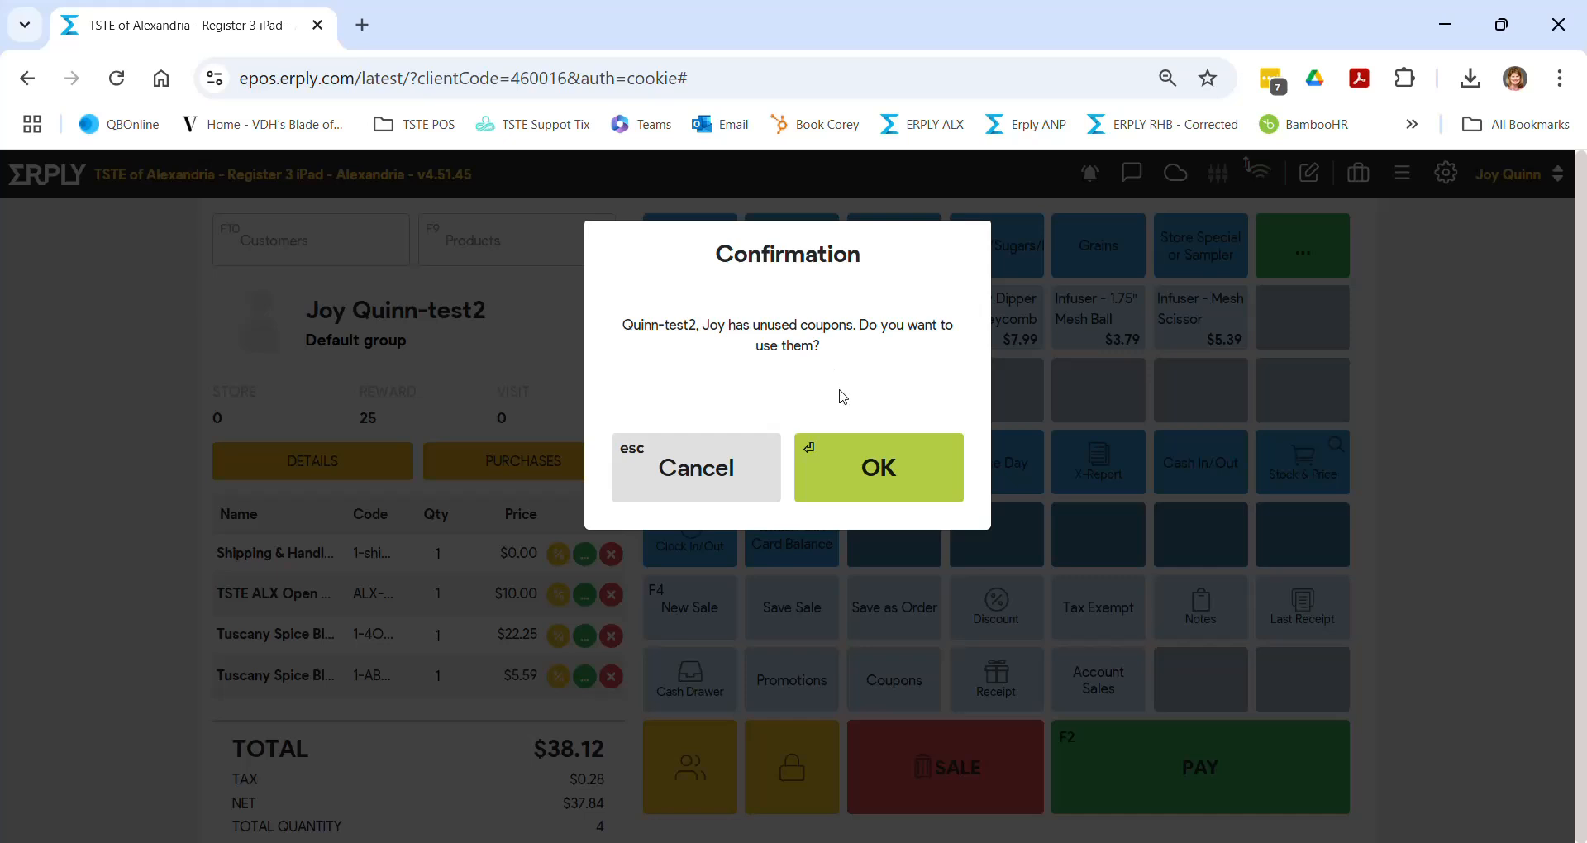
- Confirm the coupon prompt, then close the Coupons panel without applying any coupon
click(843, 460)
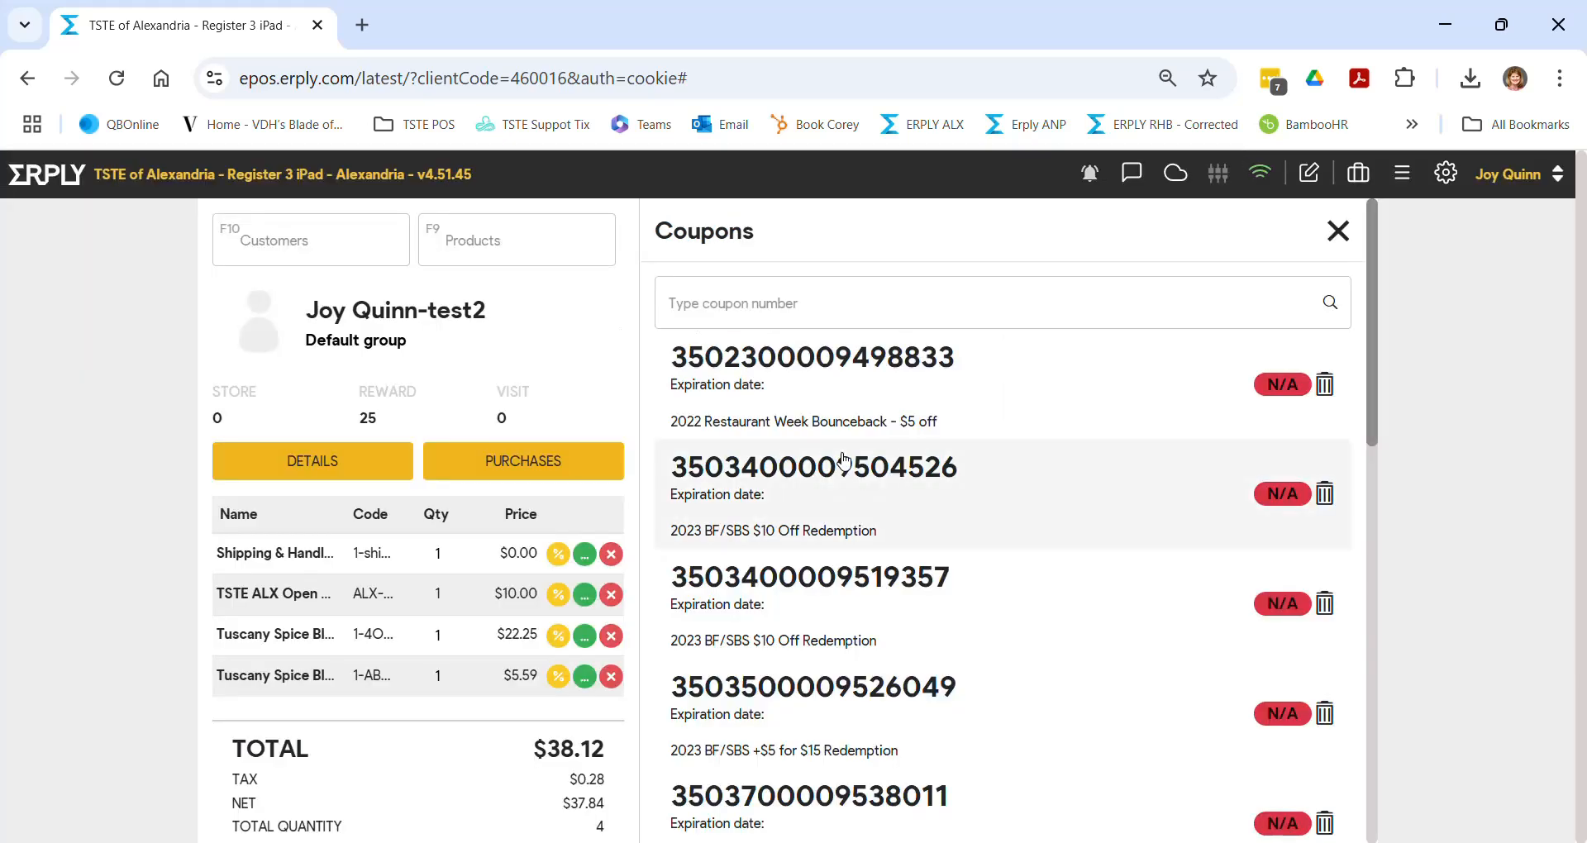
click(1338, 234)
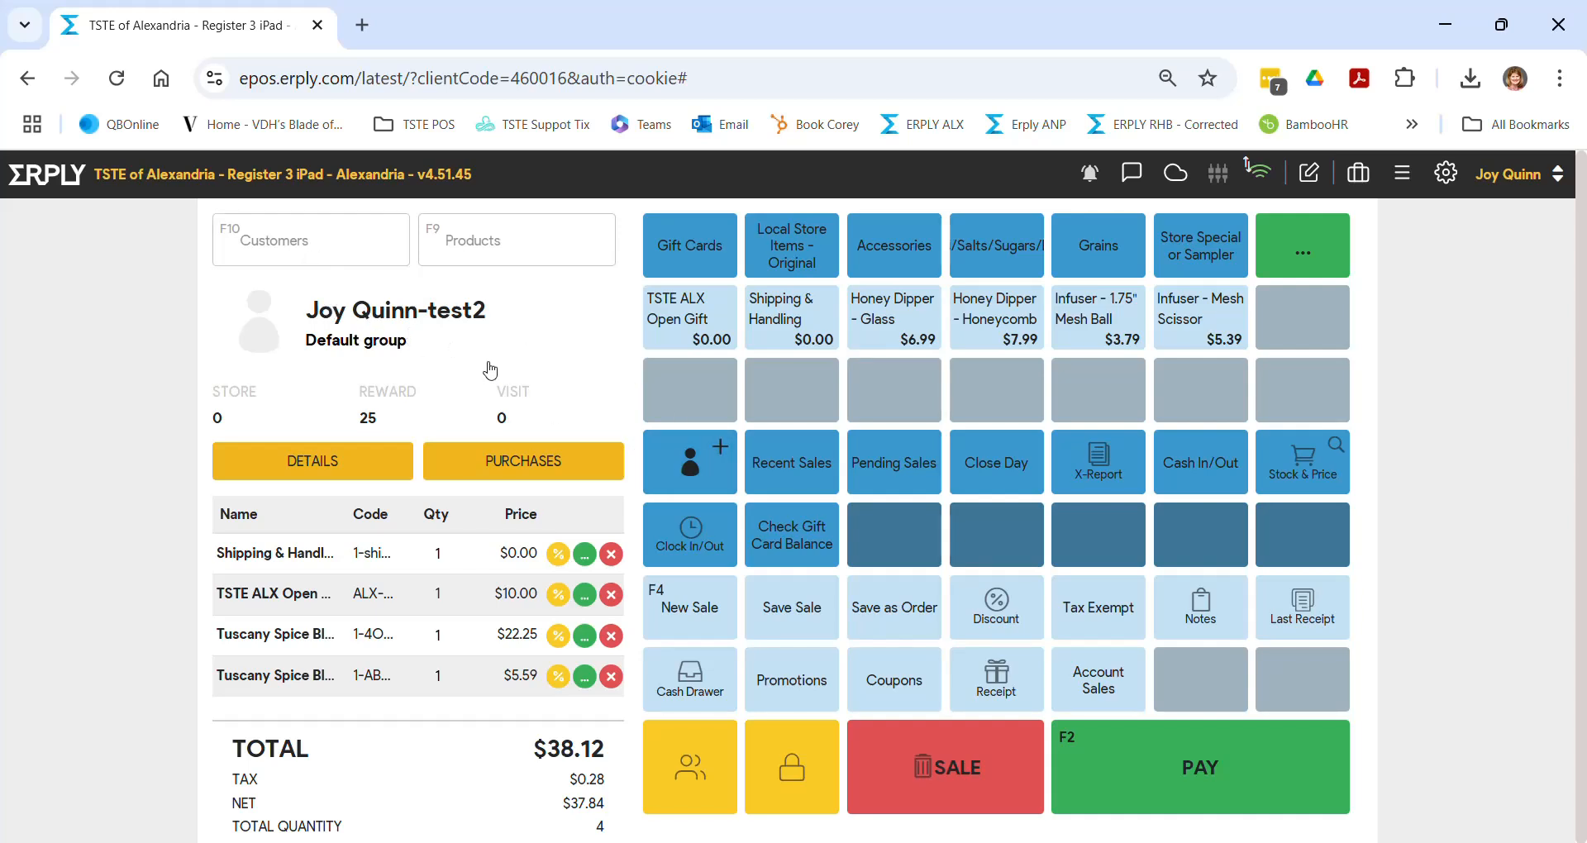
- Open a blank Create customer form, check the name fields and Group list, keeping Default group
click(691, 466)
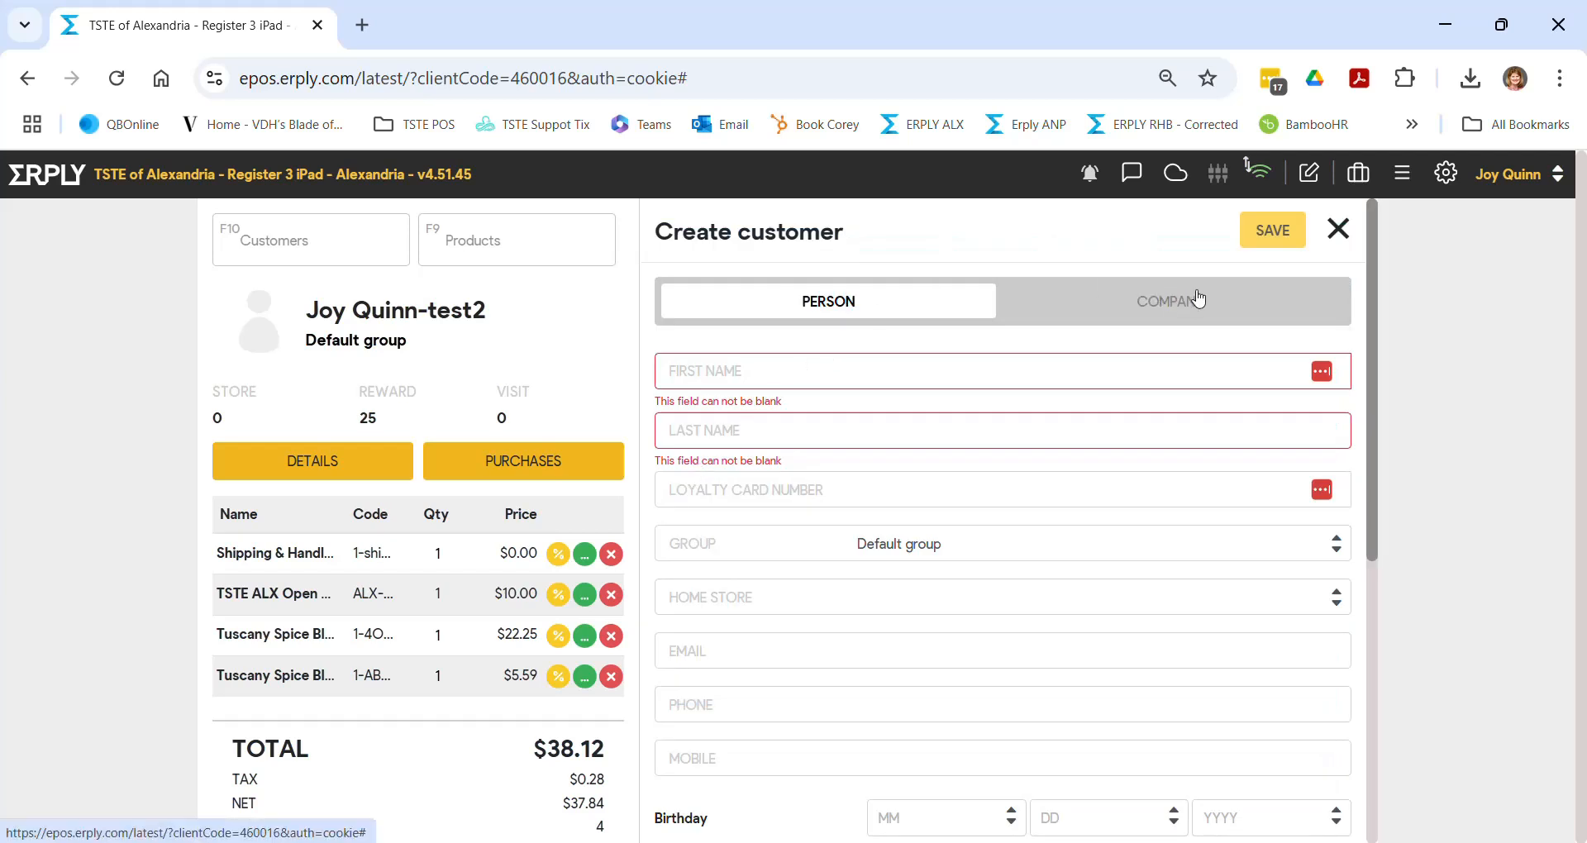
click(790, 377)
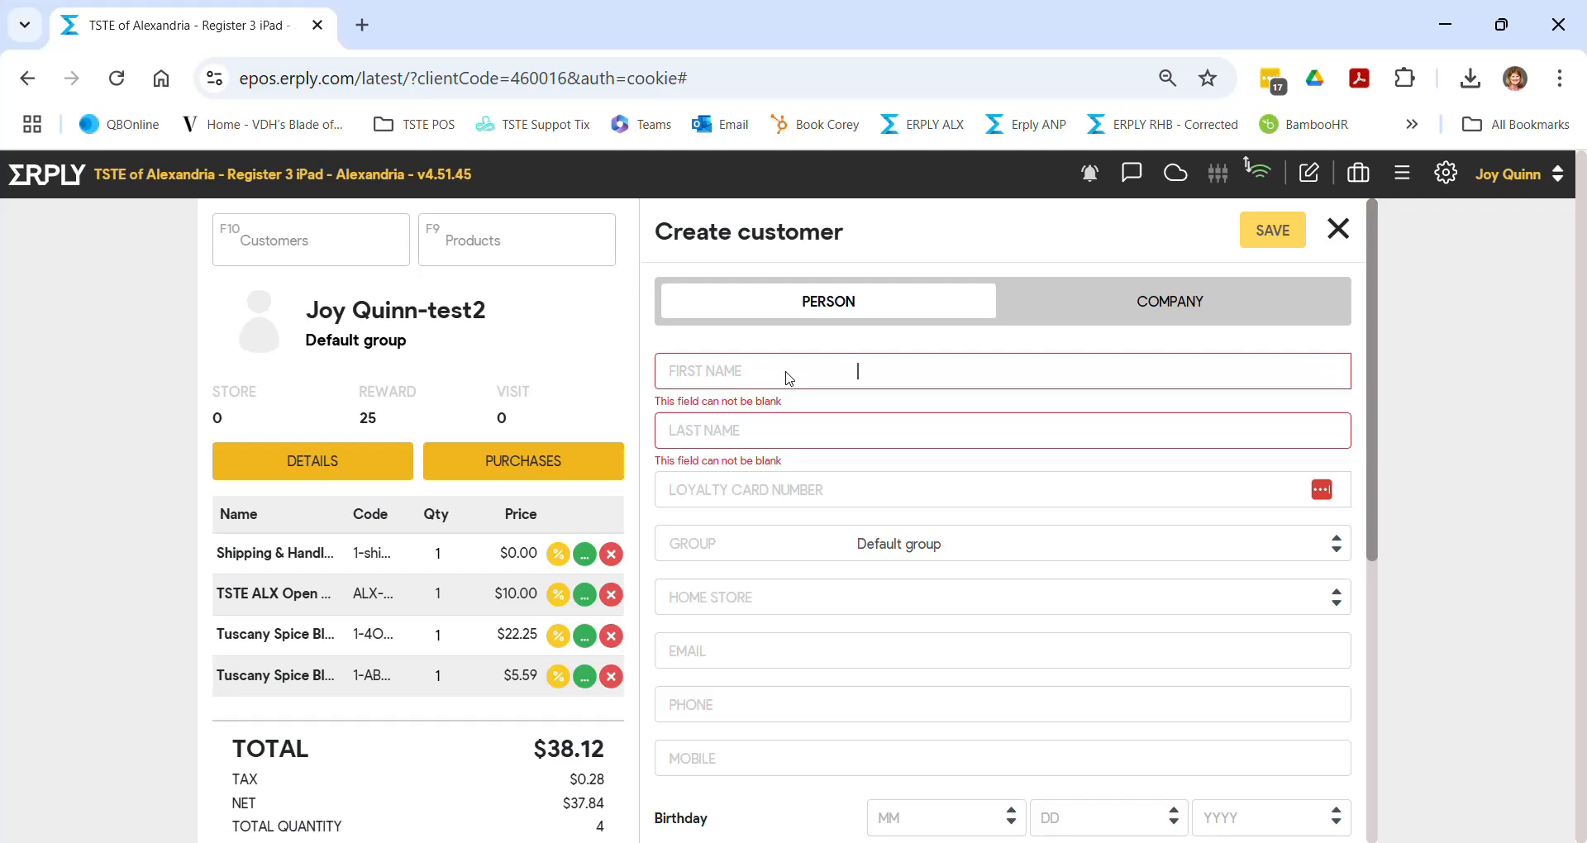
click(827, 431)
click(1339, 546)
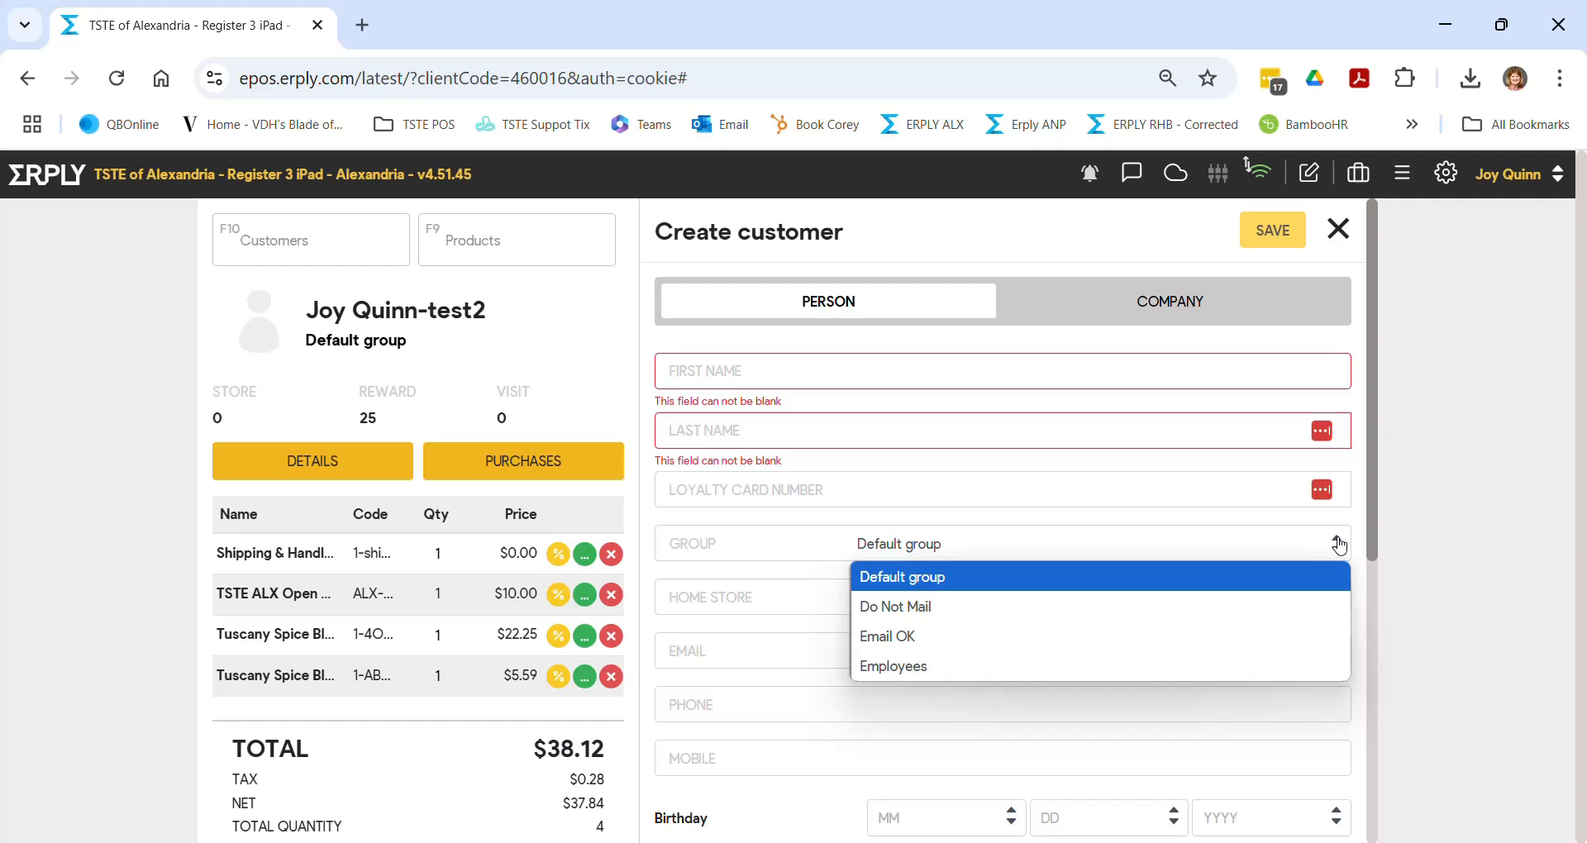
click(1339, 546)
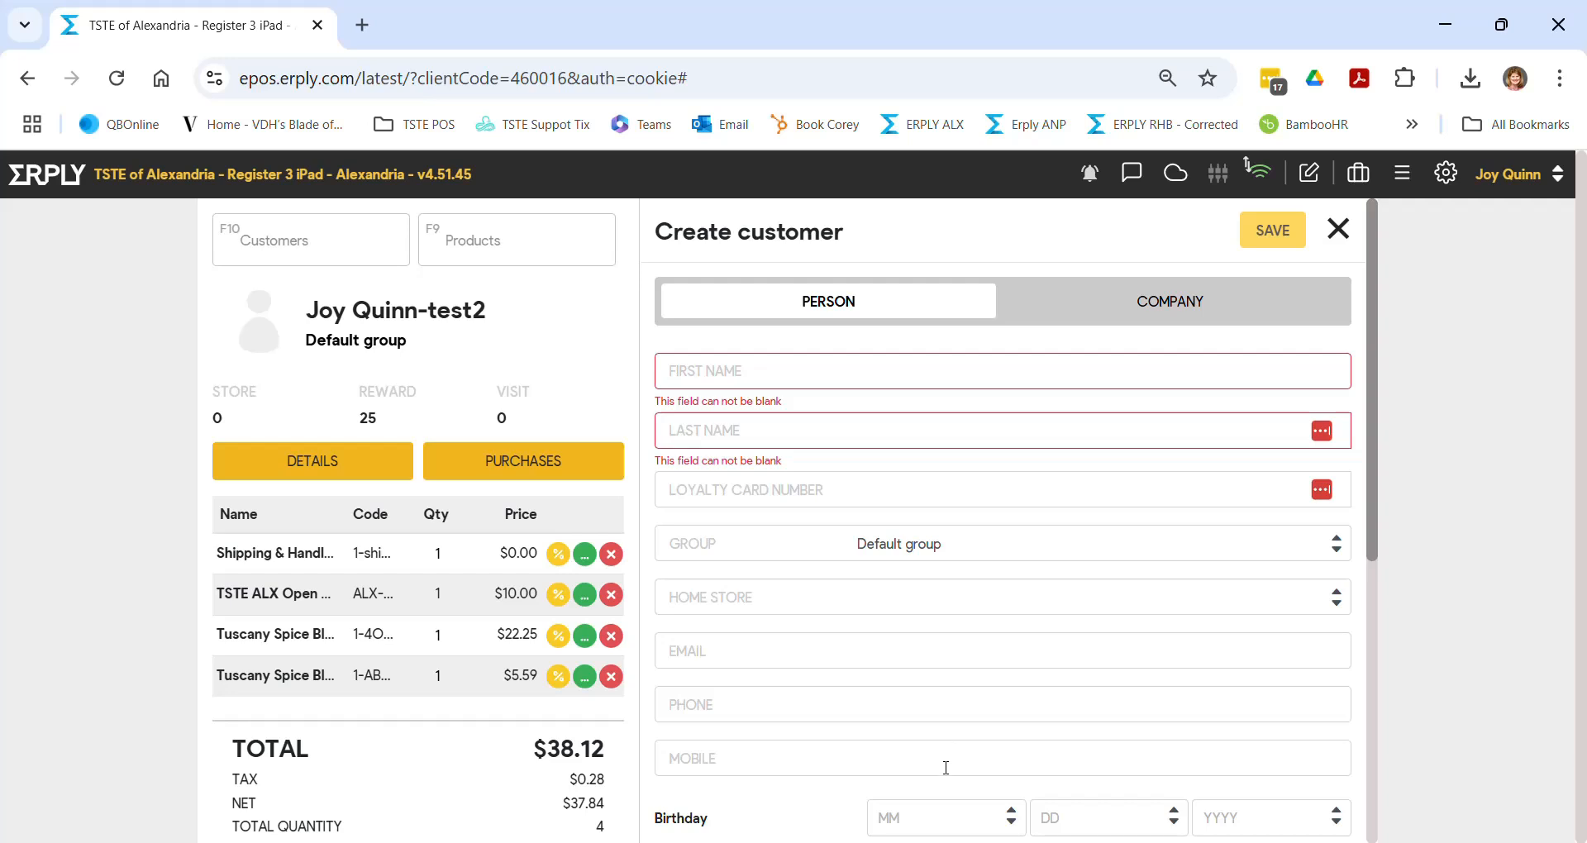
scroll(945, 767, down, 2)
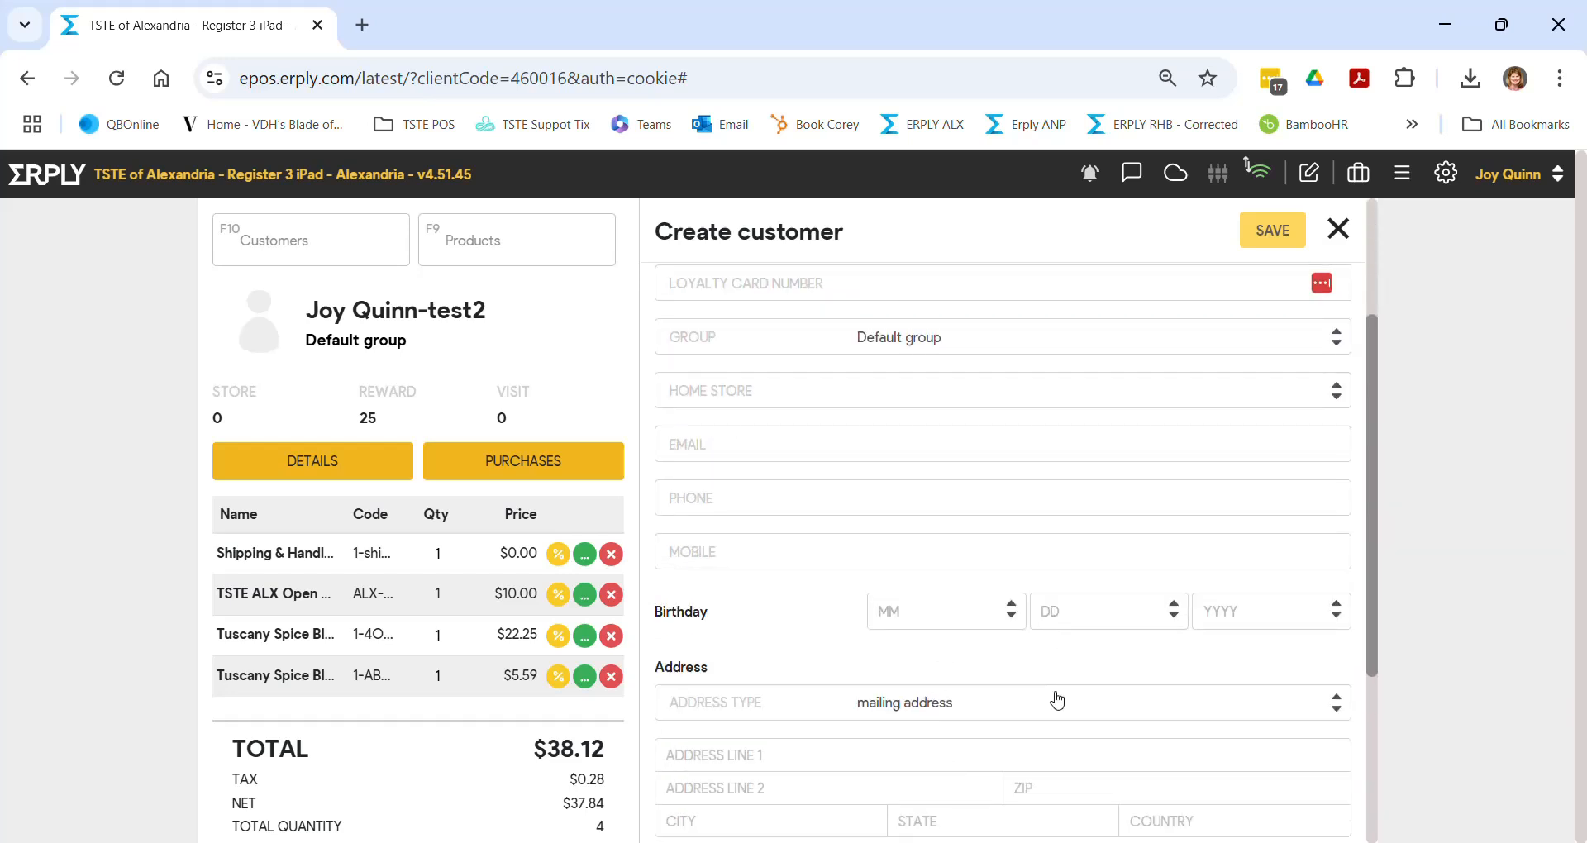
scroll(1054, 699, down, 2)
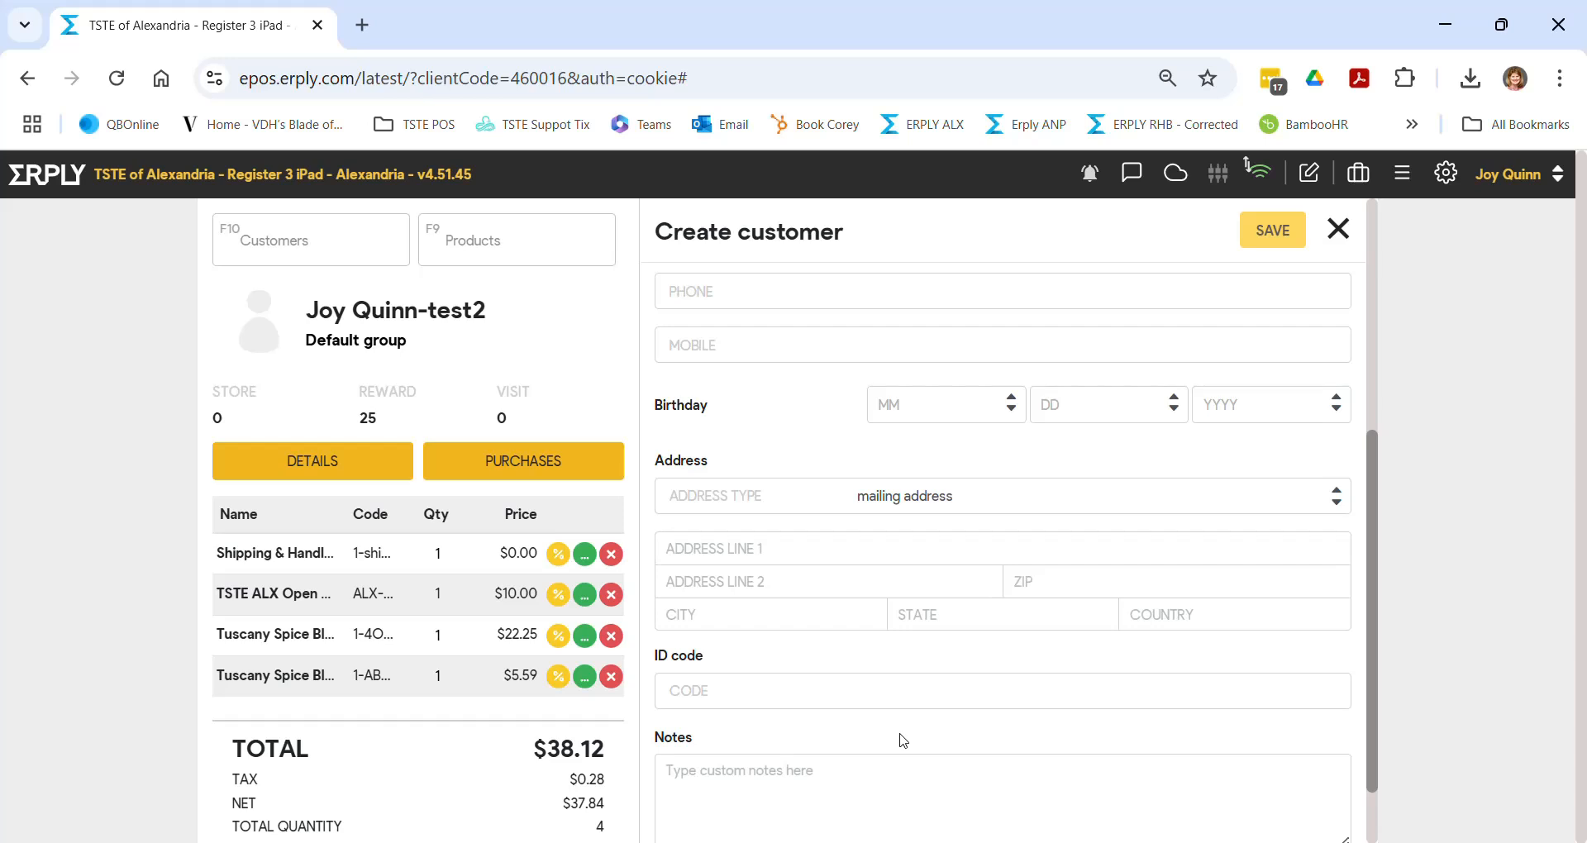
scroll(780, 556, up, 5)
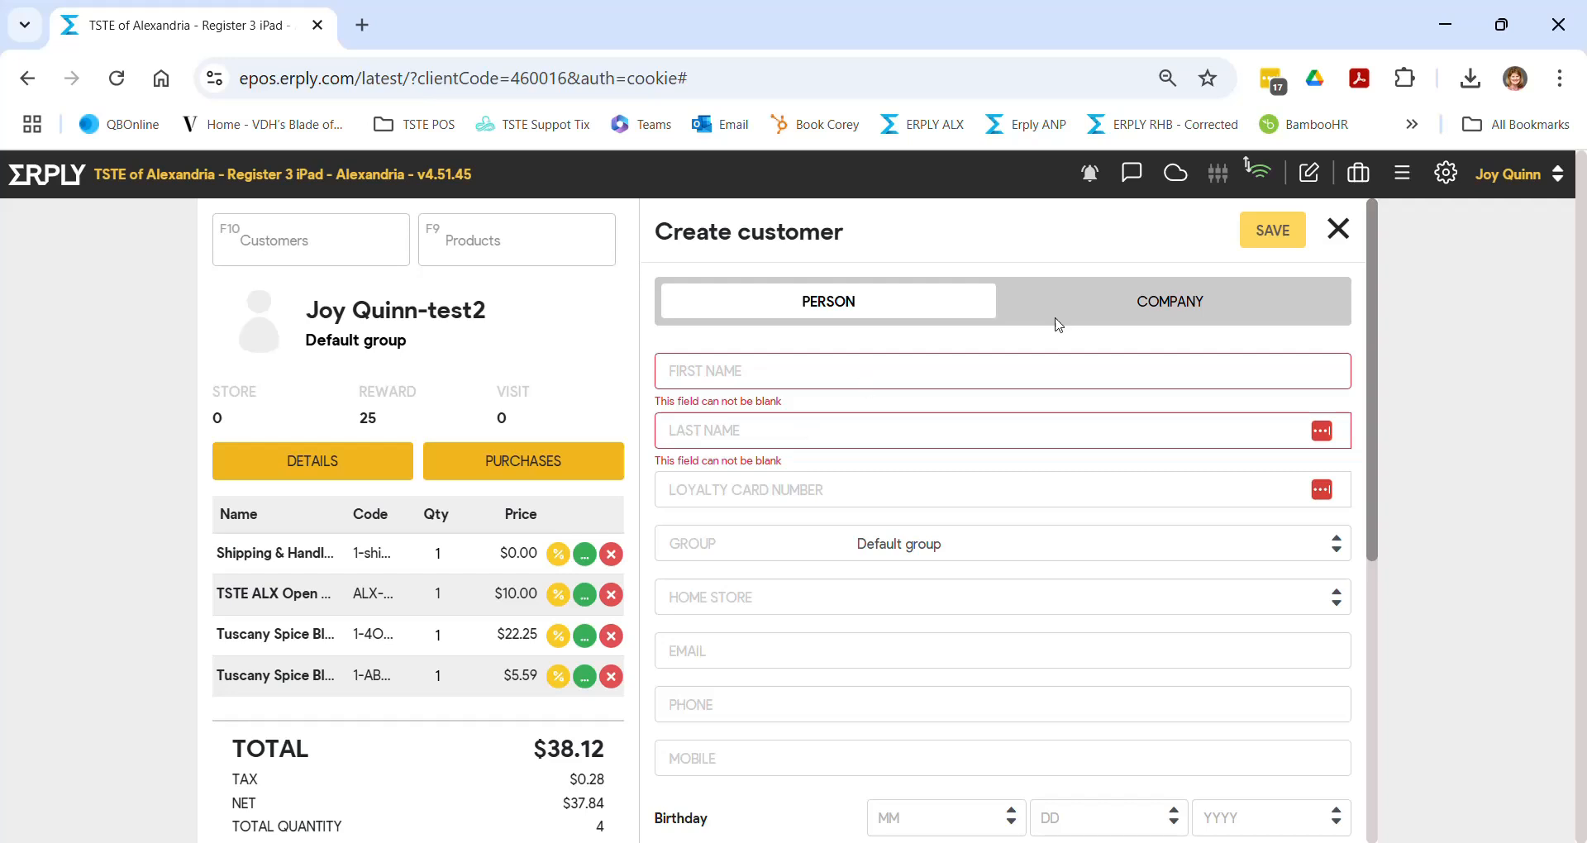
- Abandon the new-customer form and remove the Shipping & Handling line from the sale
click(1339, 229)
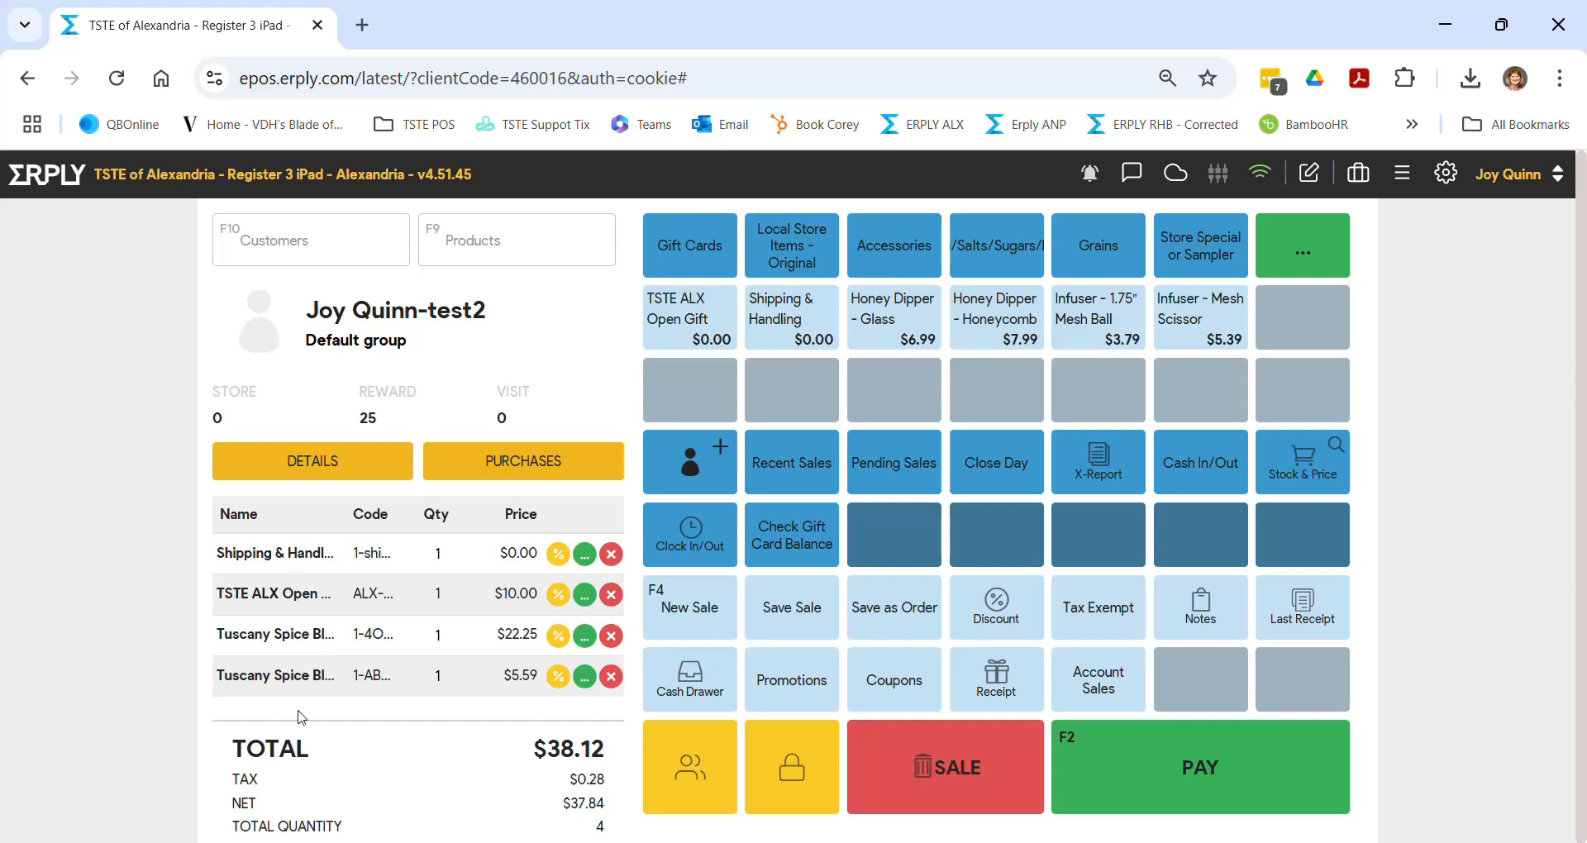
click(612, 554)
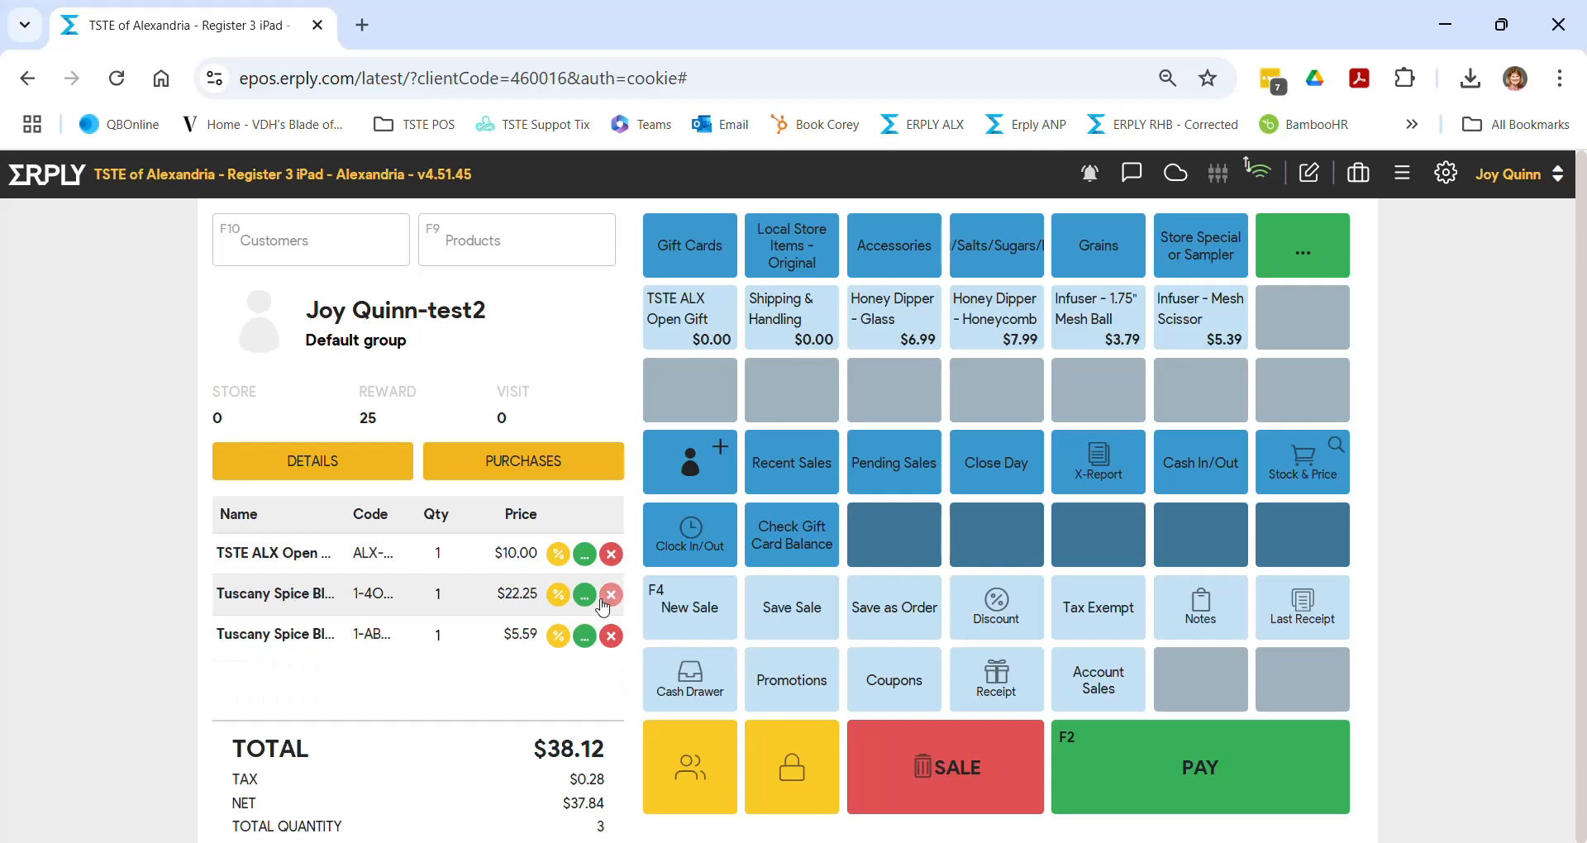
click(557, 554)
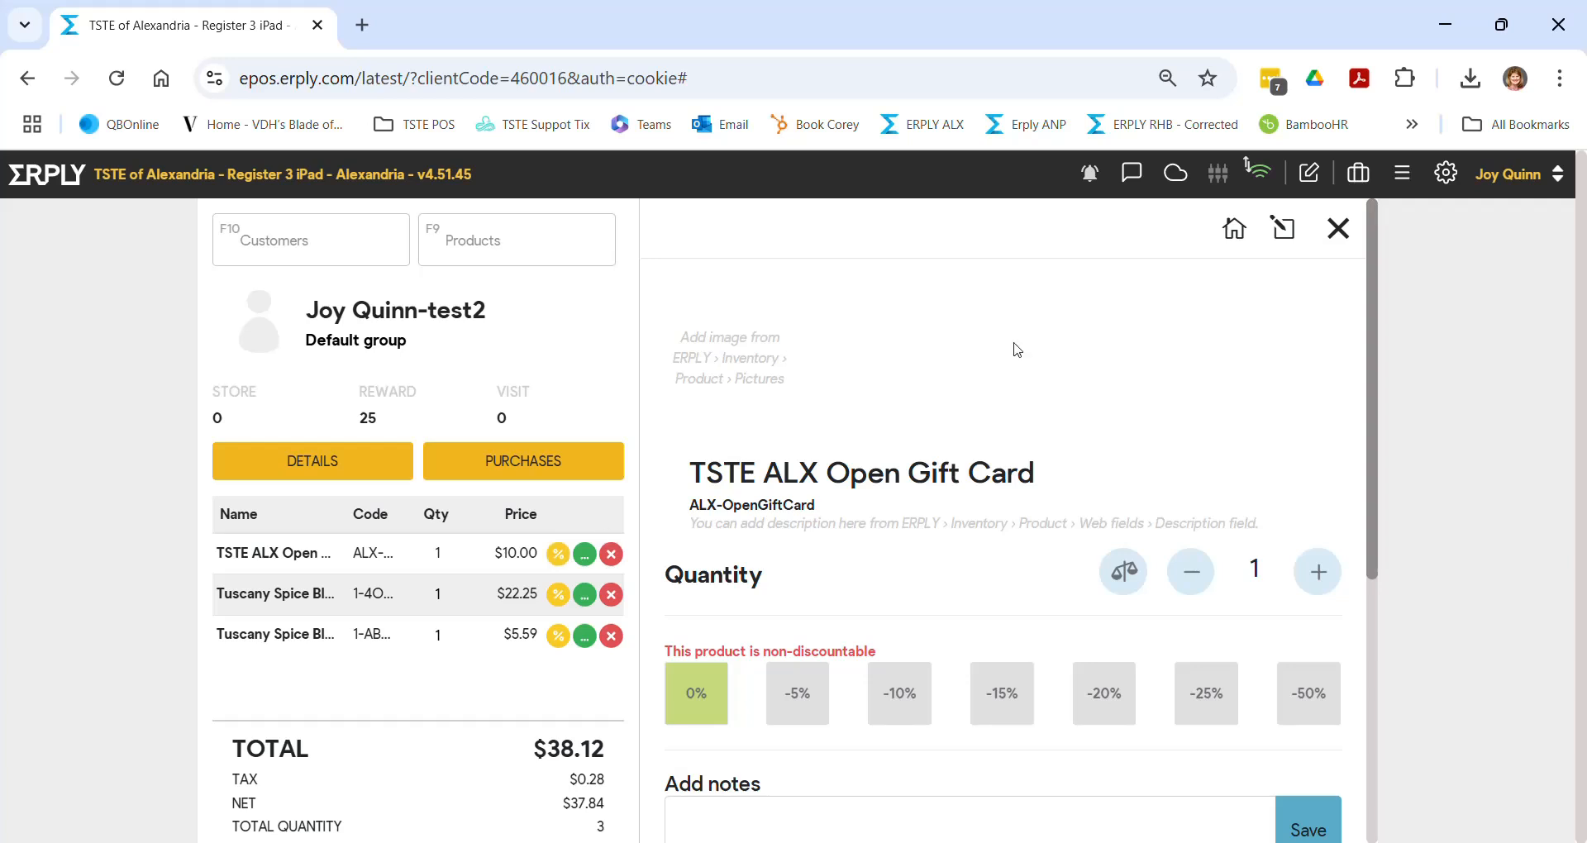
click(1338, 232)
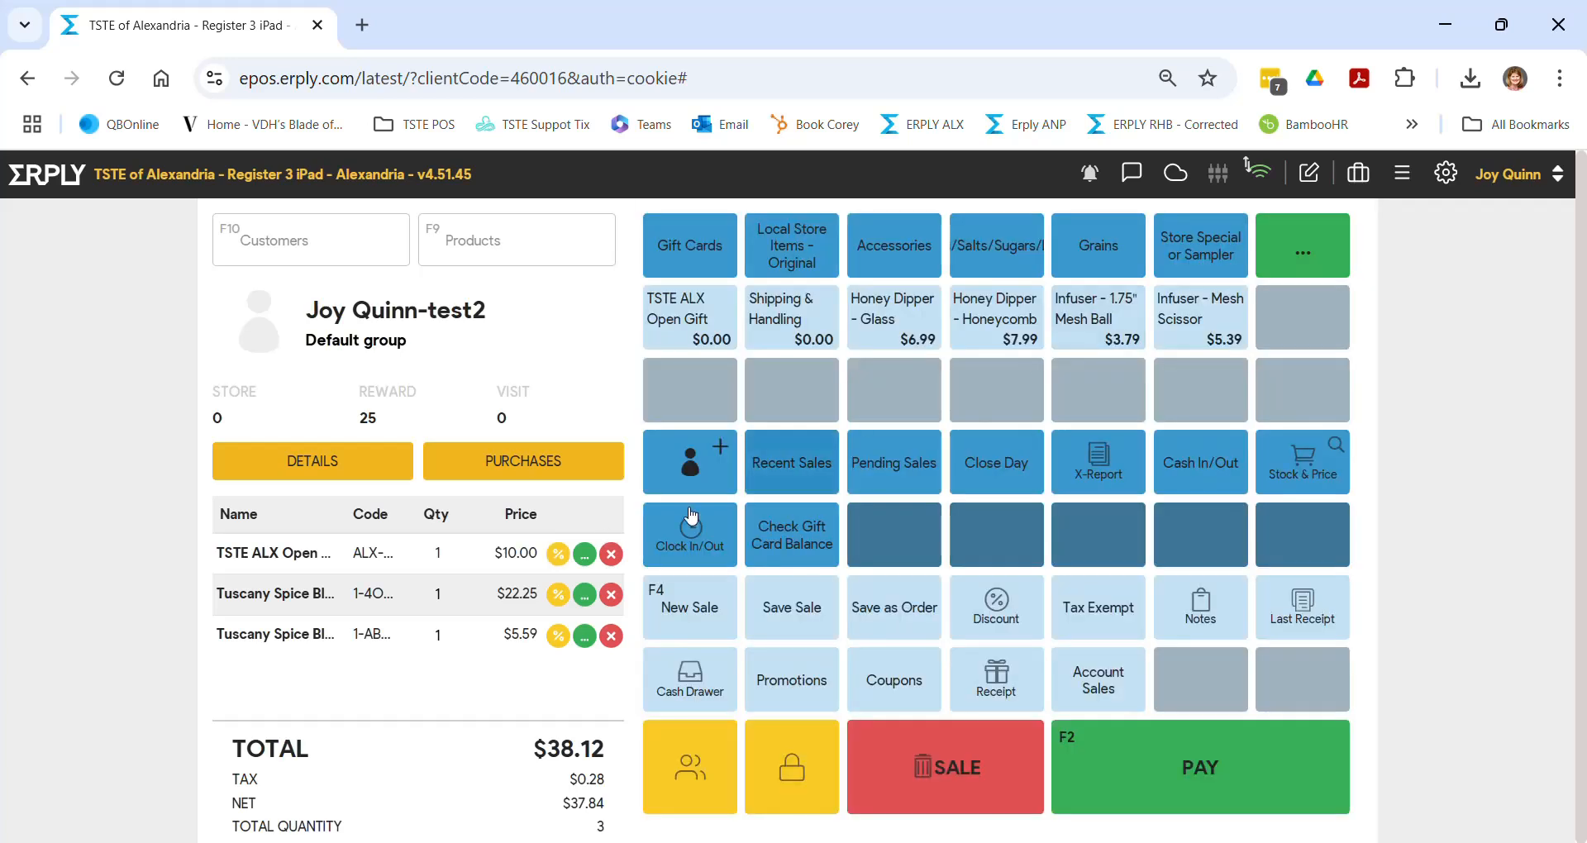
- Give Tuscany Spice Blend - 4oz a 10% discount, bringing it to $20.03
click(589, 597)
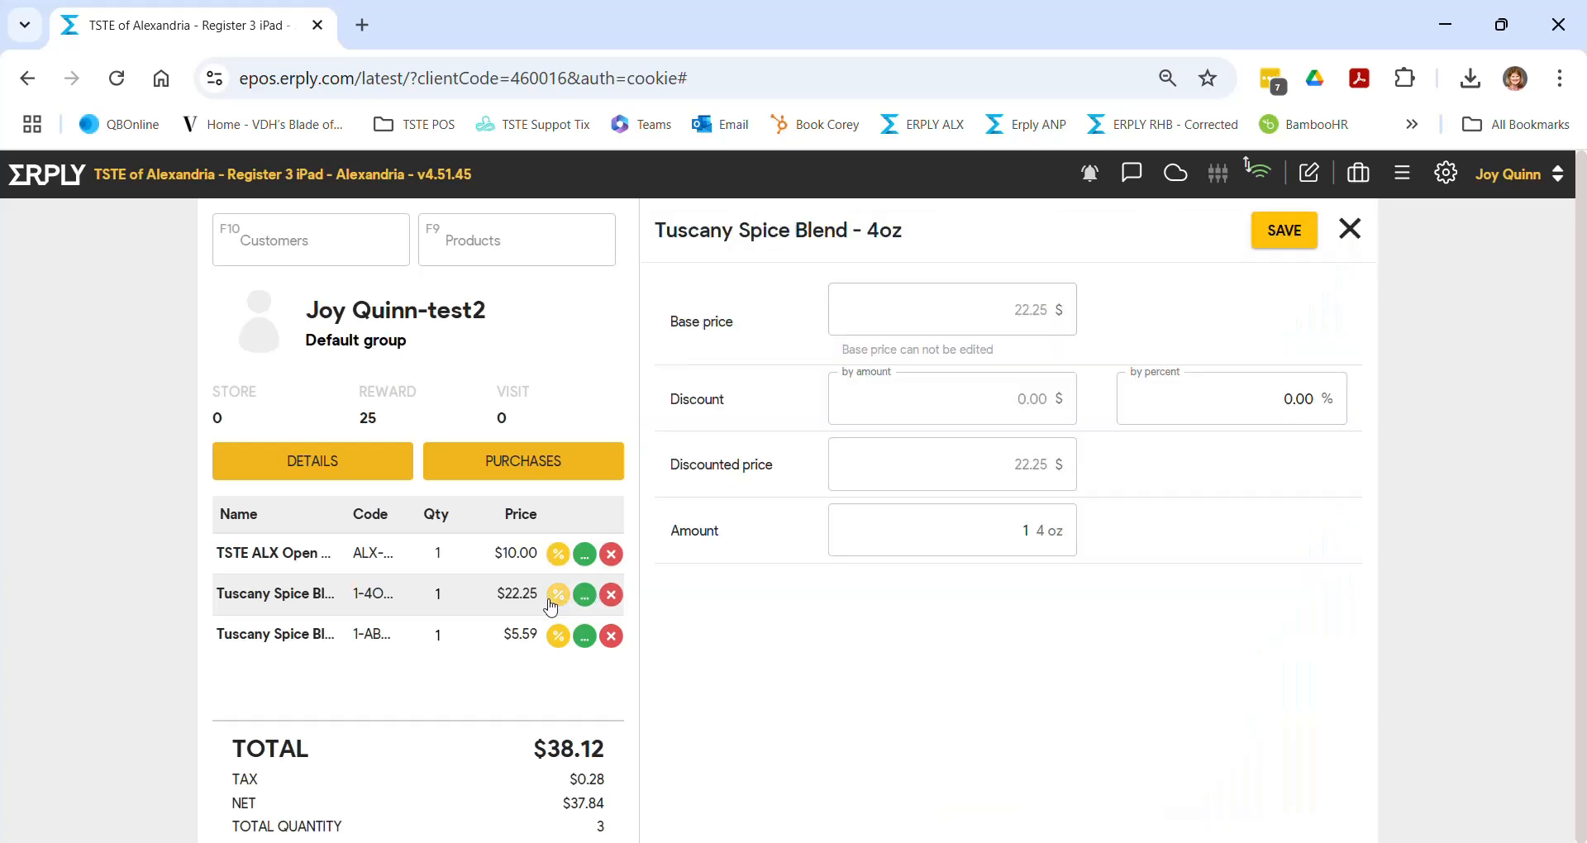
click(557, 599)
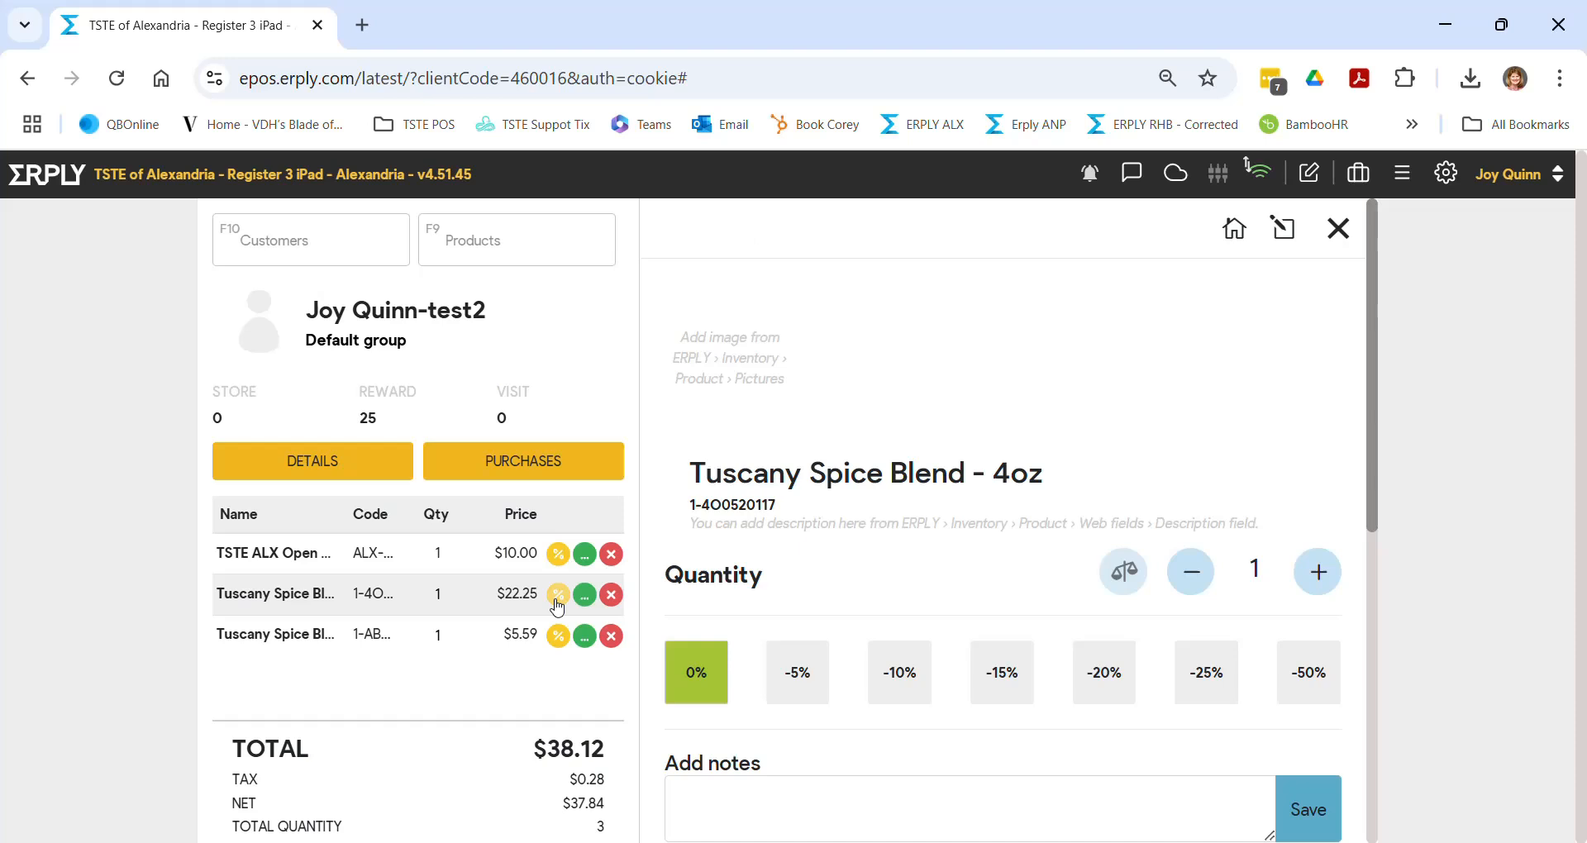
click(916, 683)
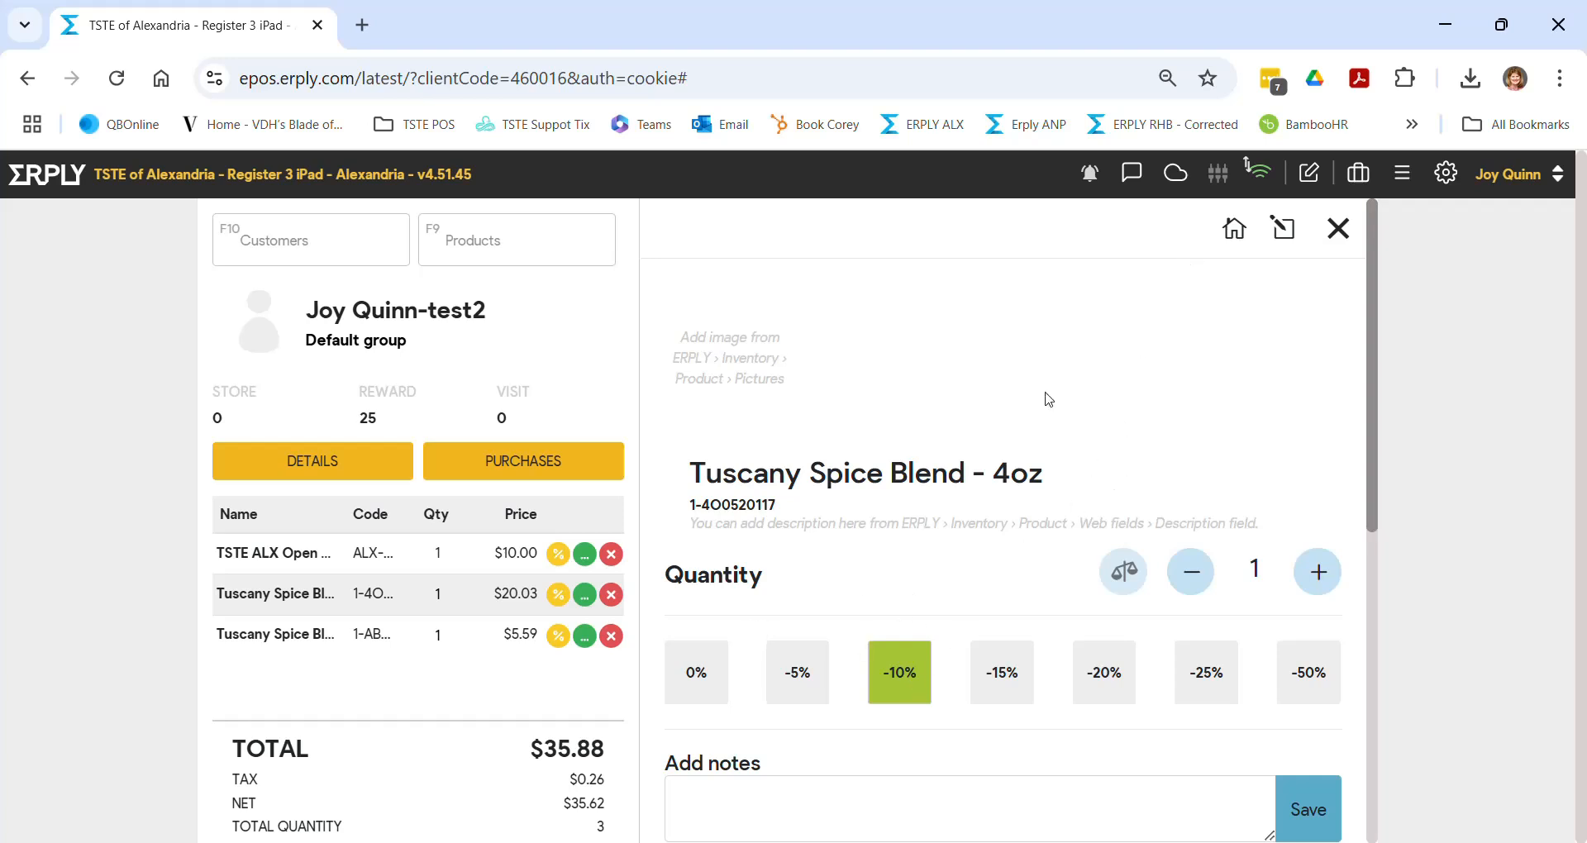
click(1336, 232)
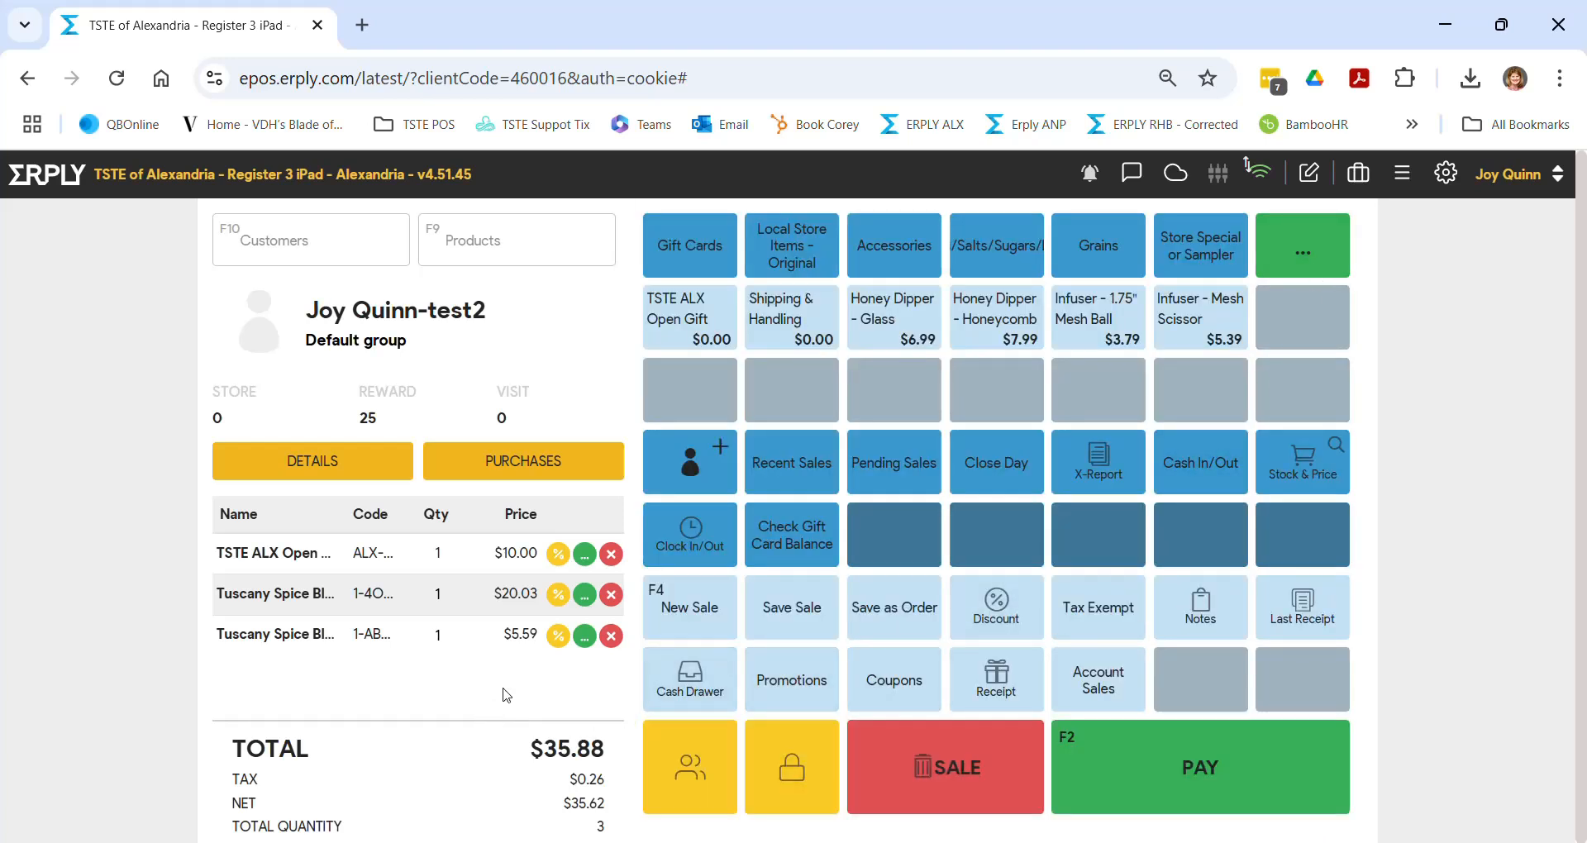
- Increase the Tuscany Spice Blend - 1 oz quantity to 3, making the total $47.17 across 5 items
click(1410, 181)
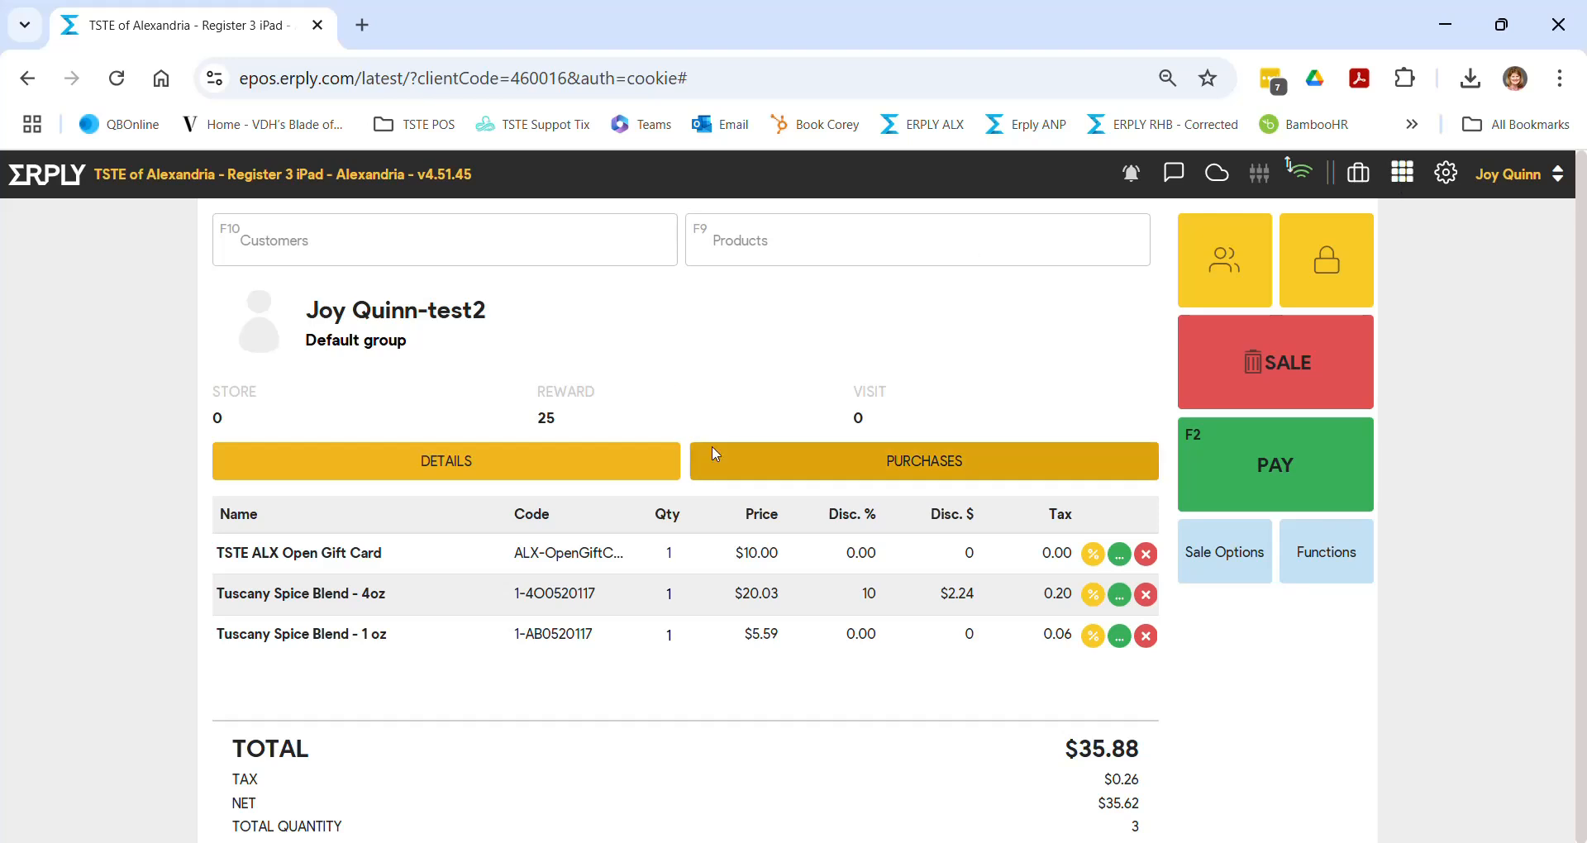
click(666, 635)
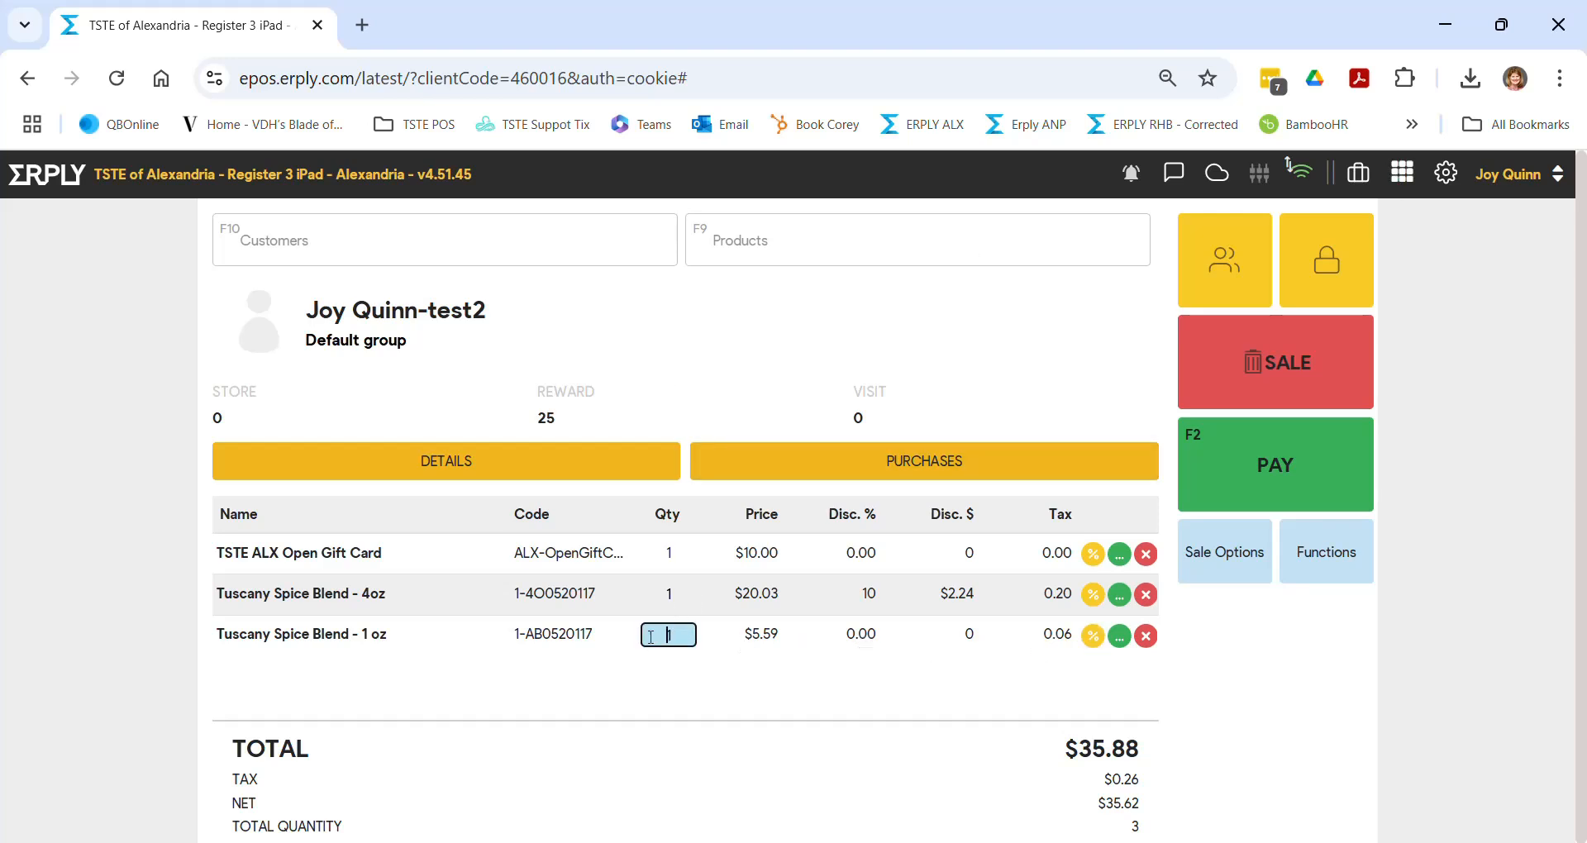
drag(652, 637, 739, 625)
click(740, 630)
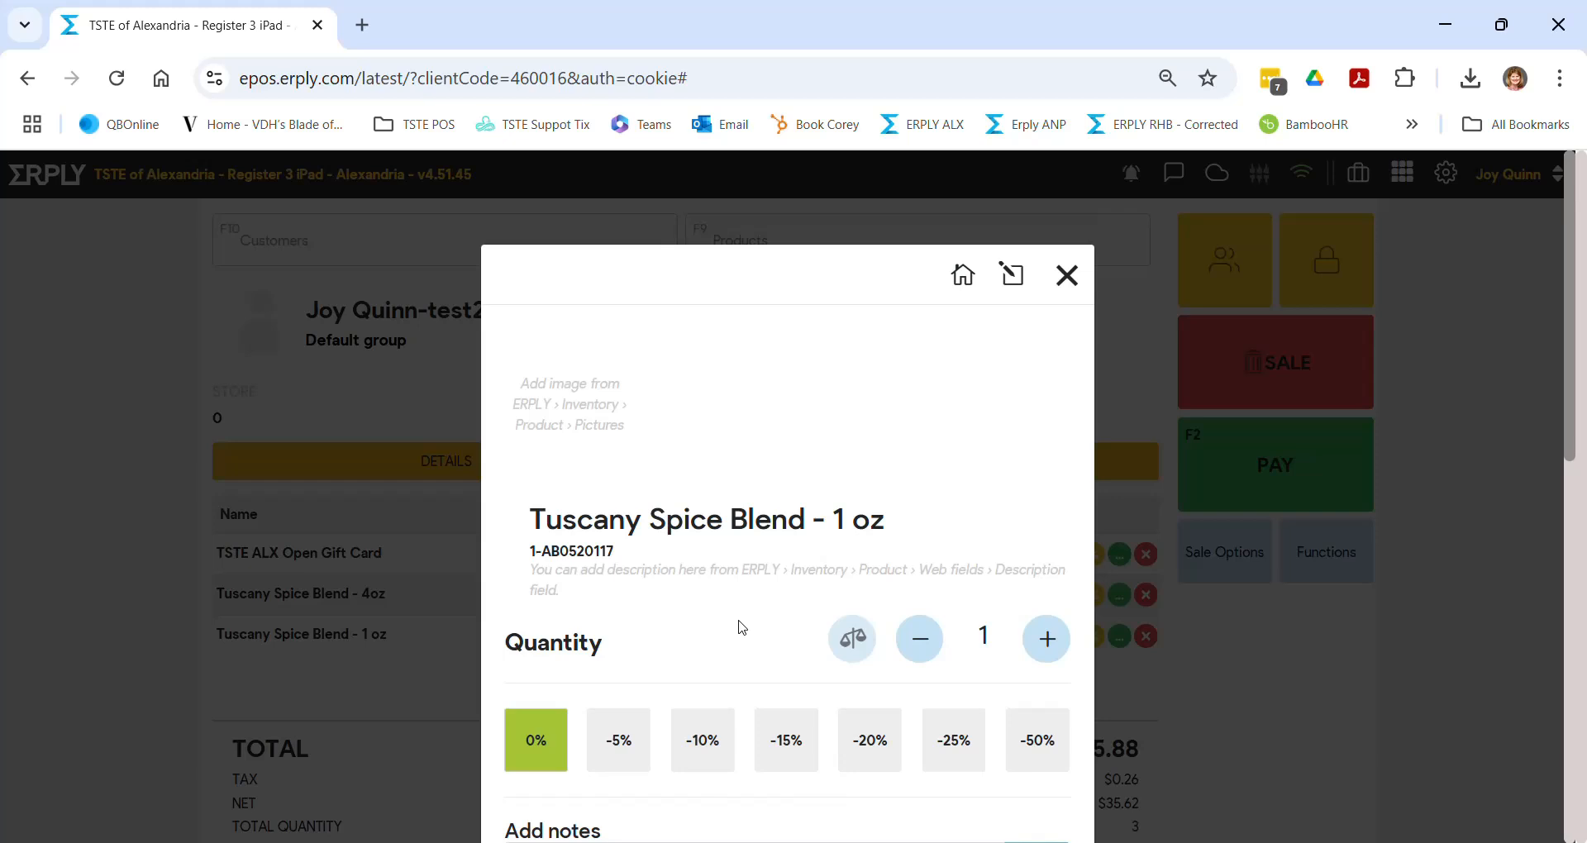
click(1045, 638)
click(1045, 638)
click(1067, 275)
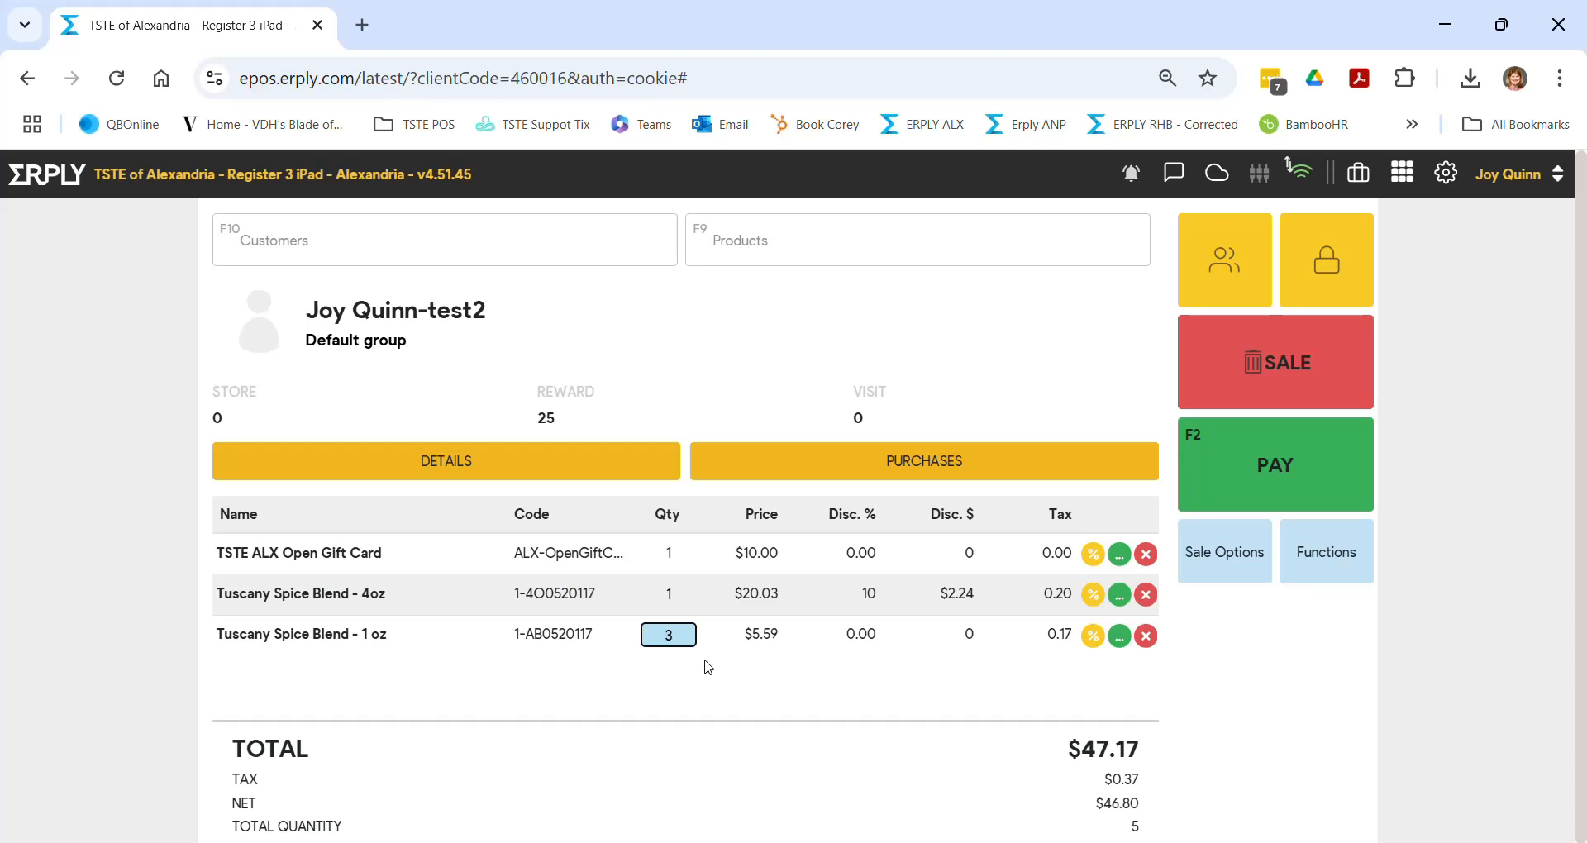
click(1402, 171)
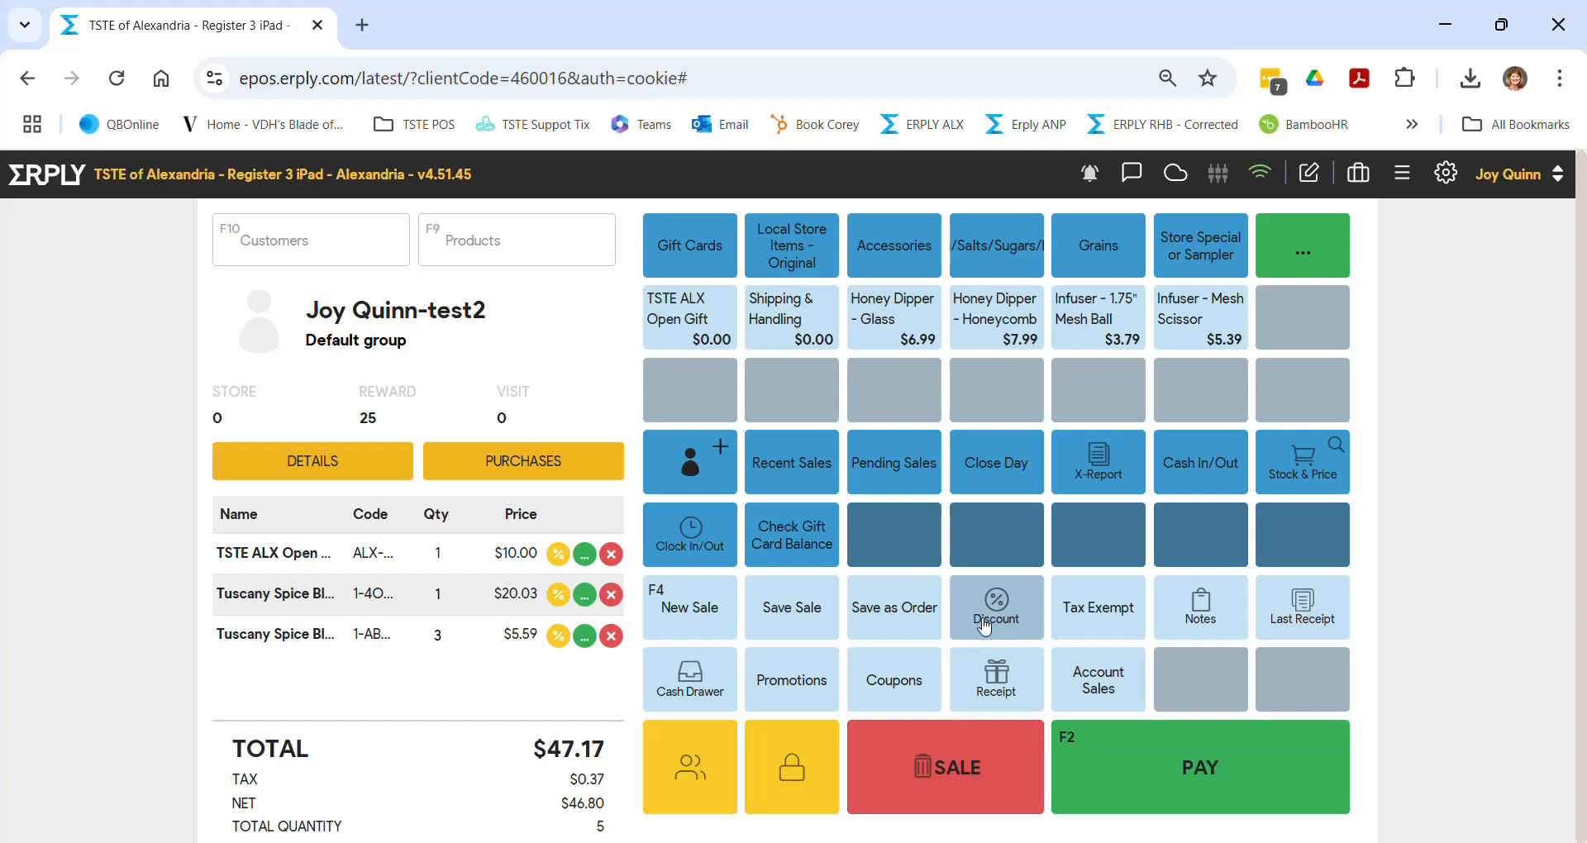
- Apply the '3 1oz Blends for $15.50' promotion with amount 2, cutting the total to $45.90
click(798, 693)
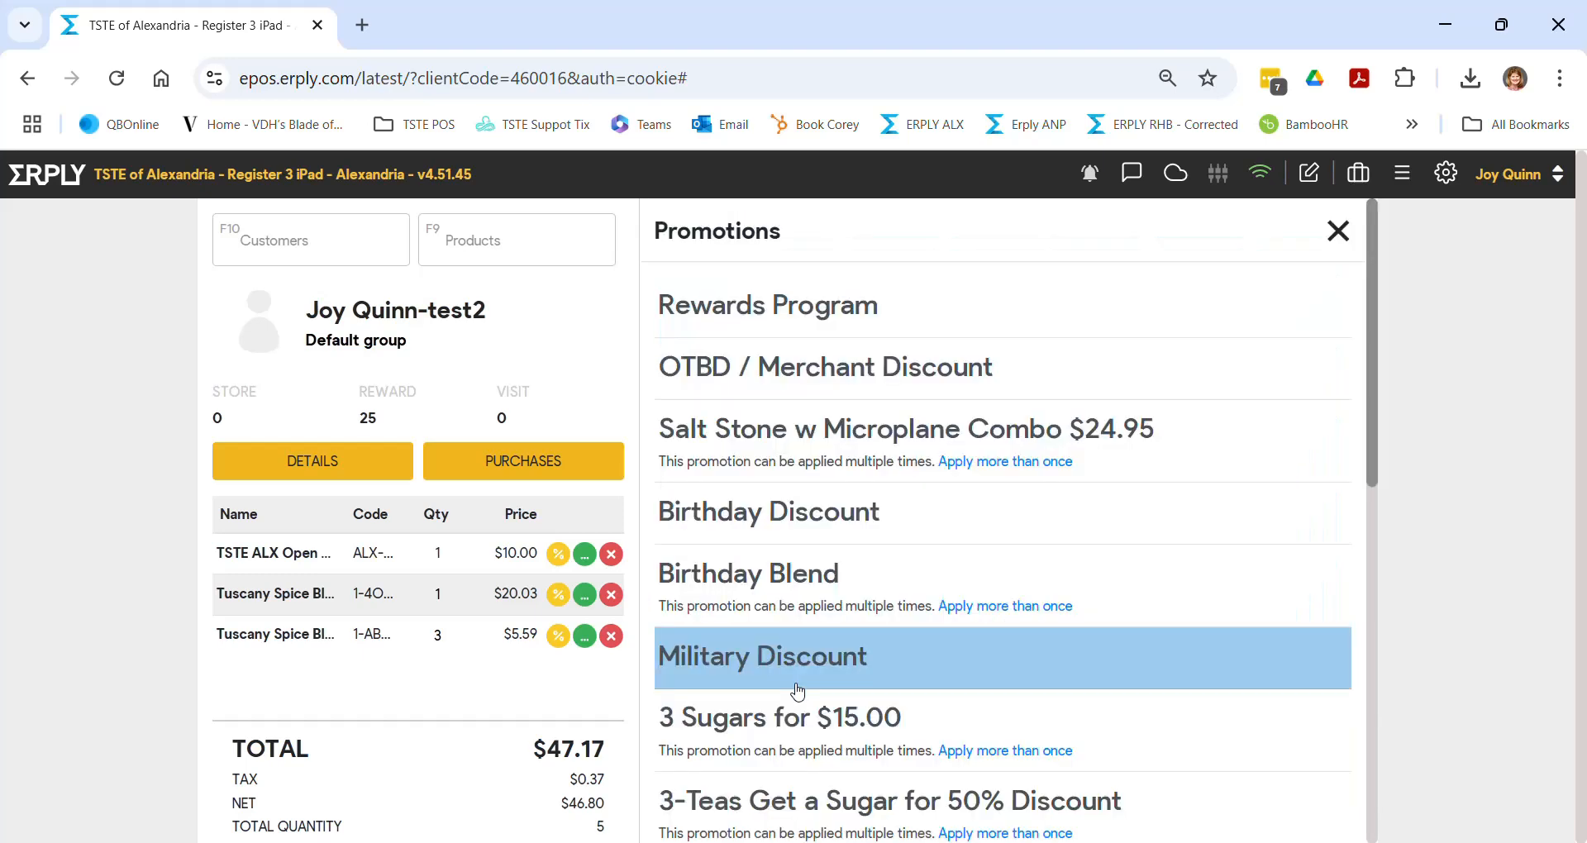
scroll(1020, 423, down, 5)
scroll(1022, 430, down, 2)
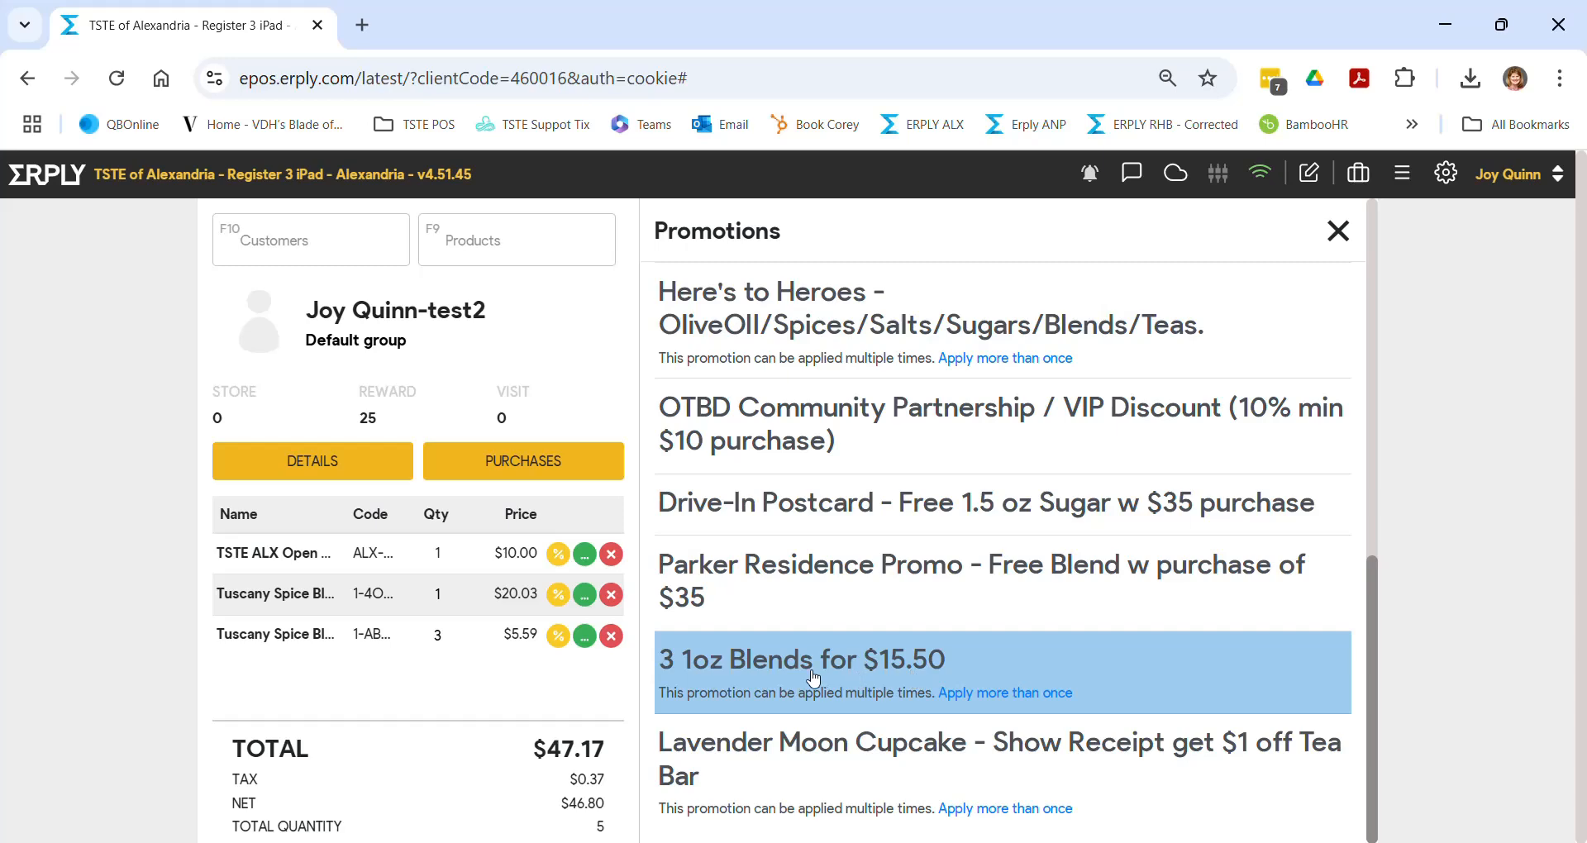
click(984, 695)
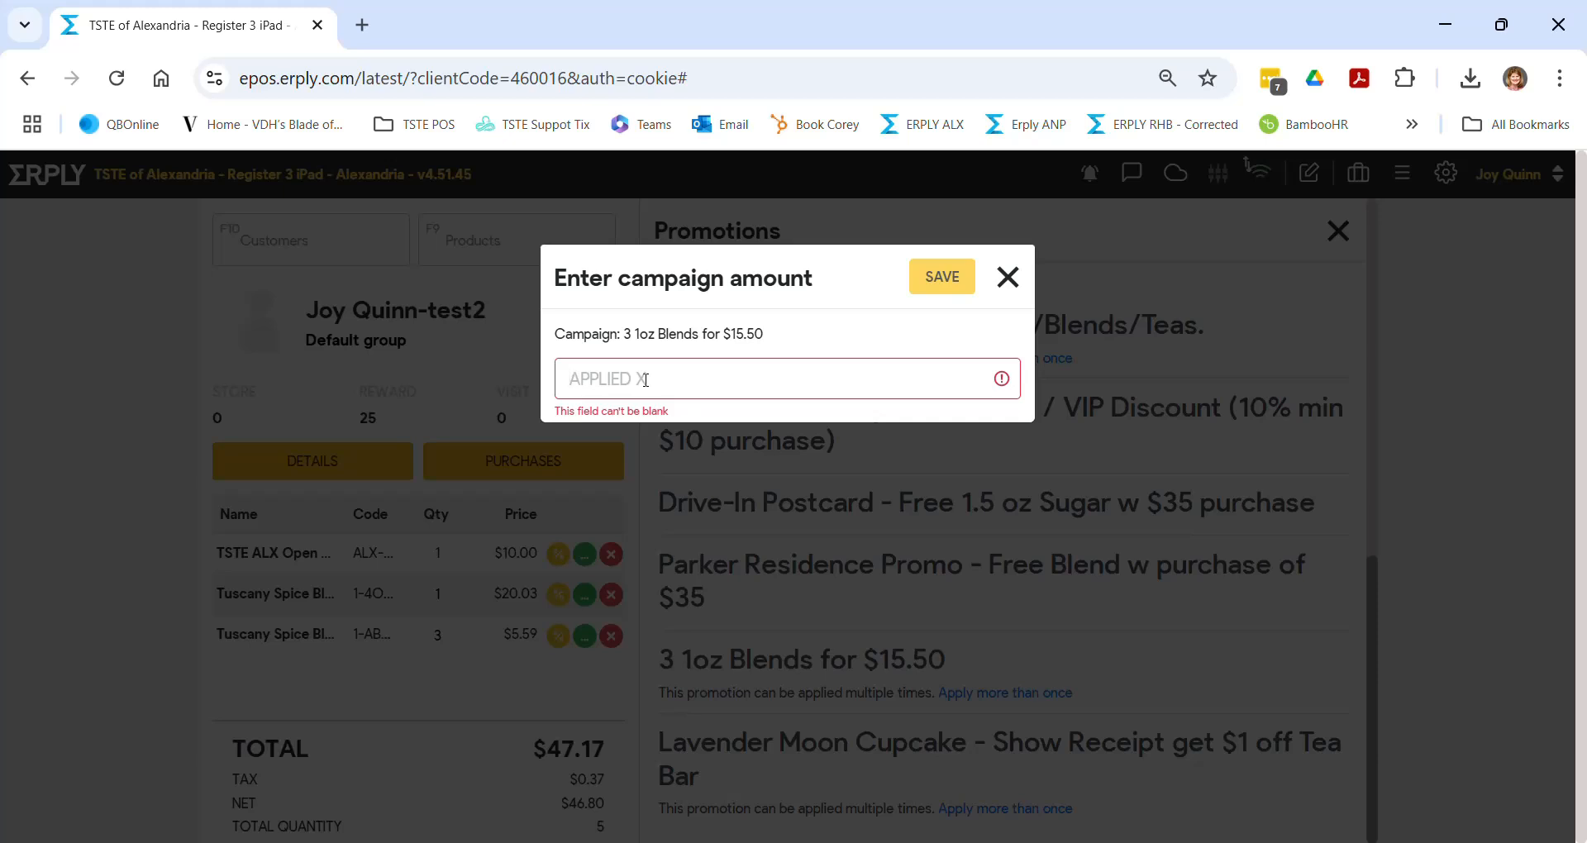
text(2)
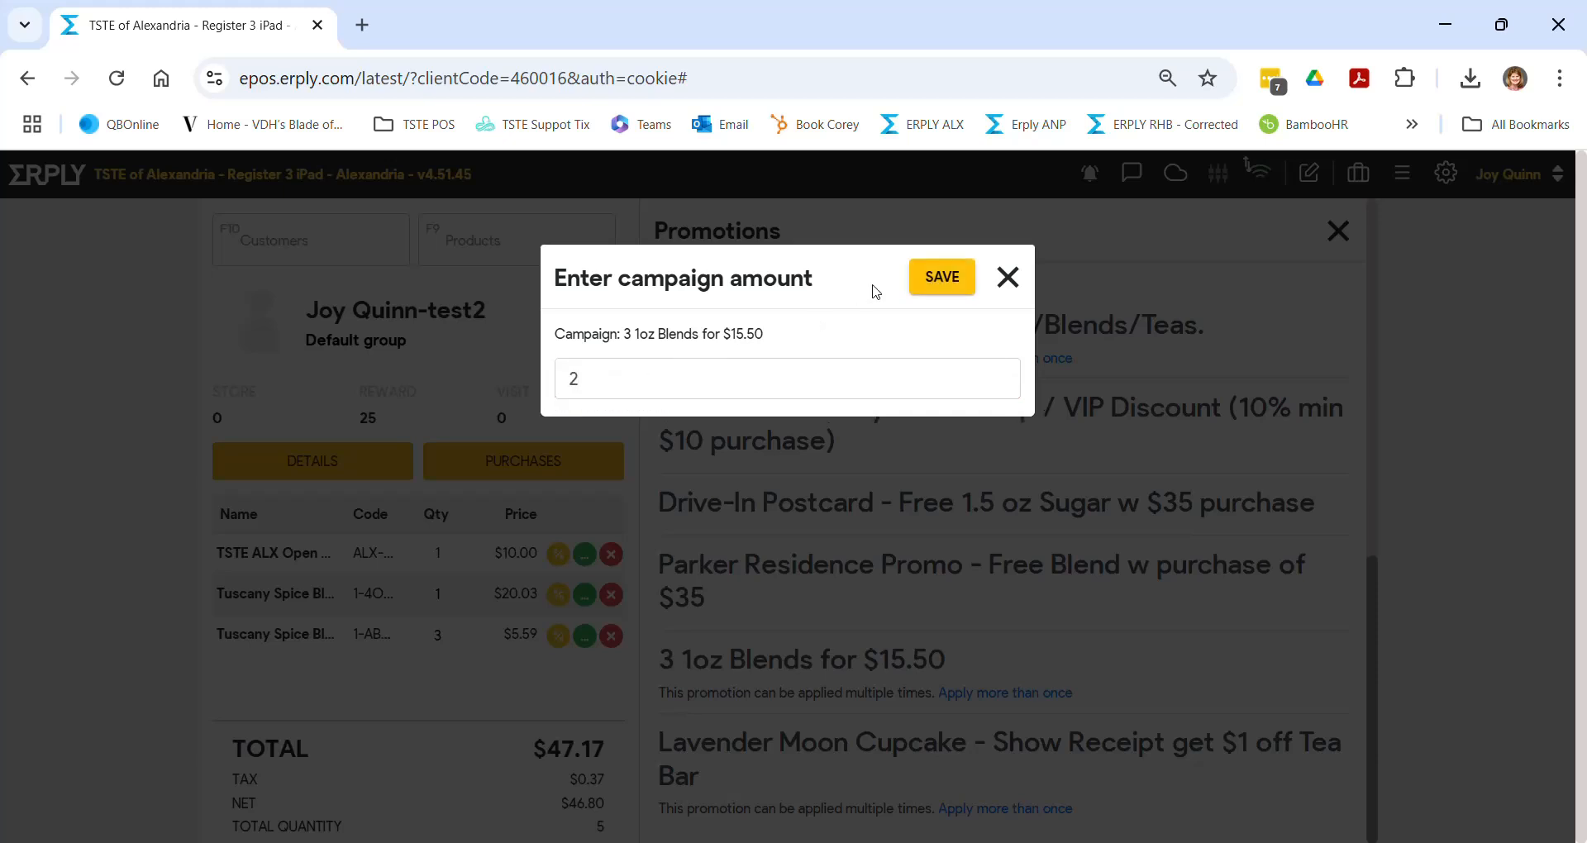
click(946, 277)
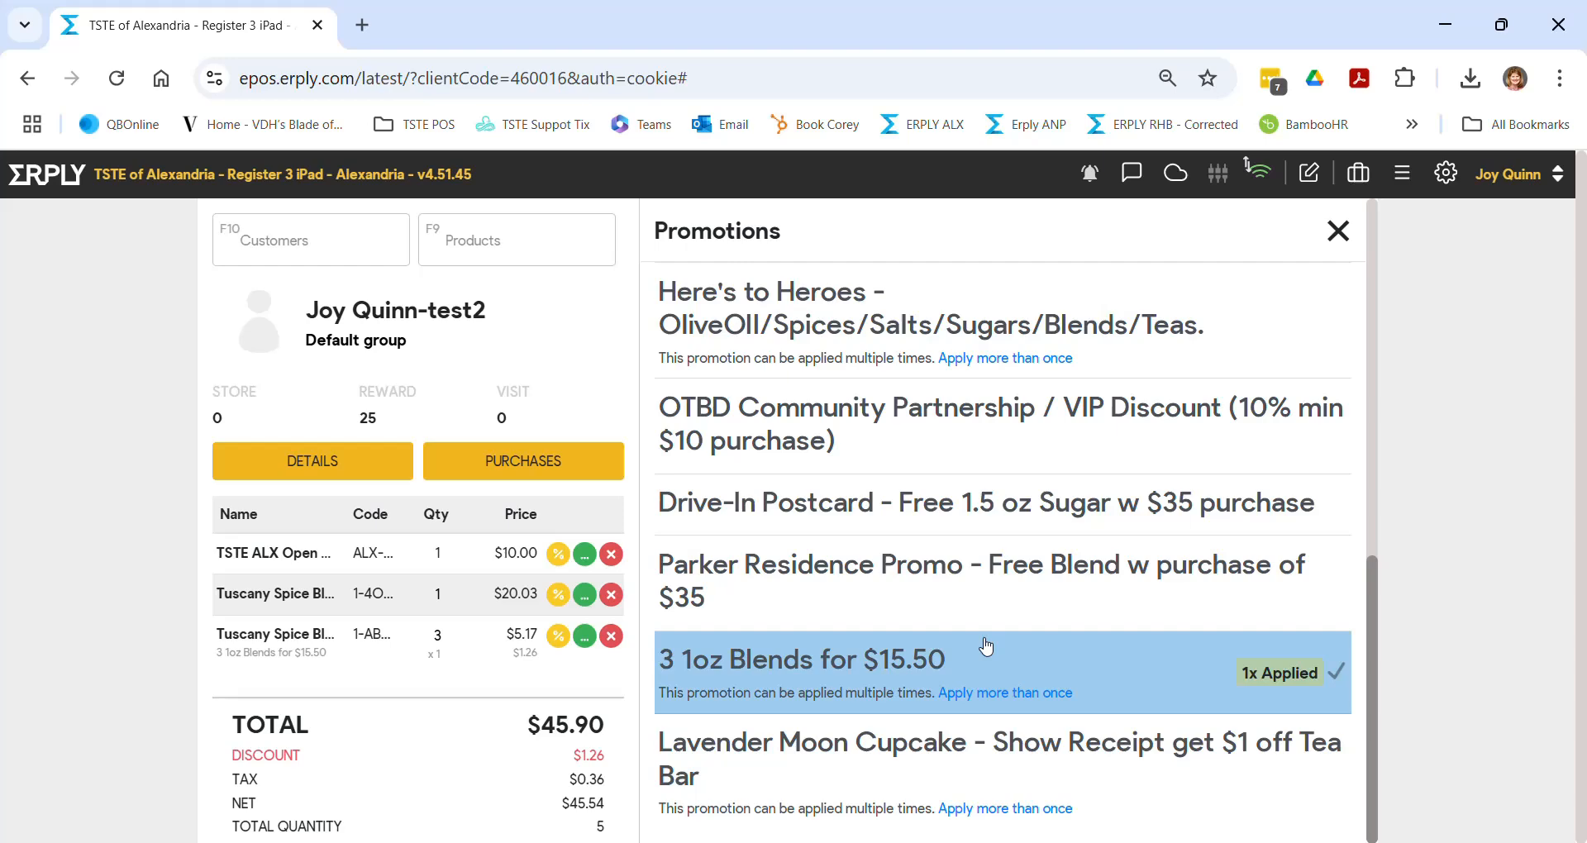
scroll(987, 645, up, 6)
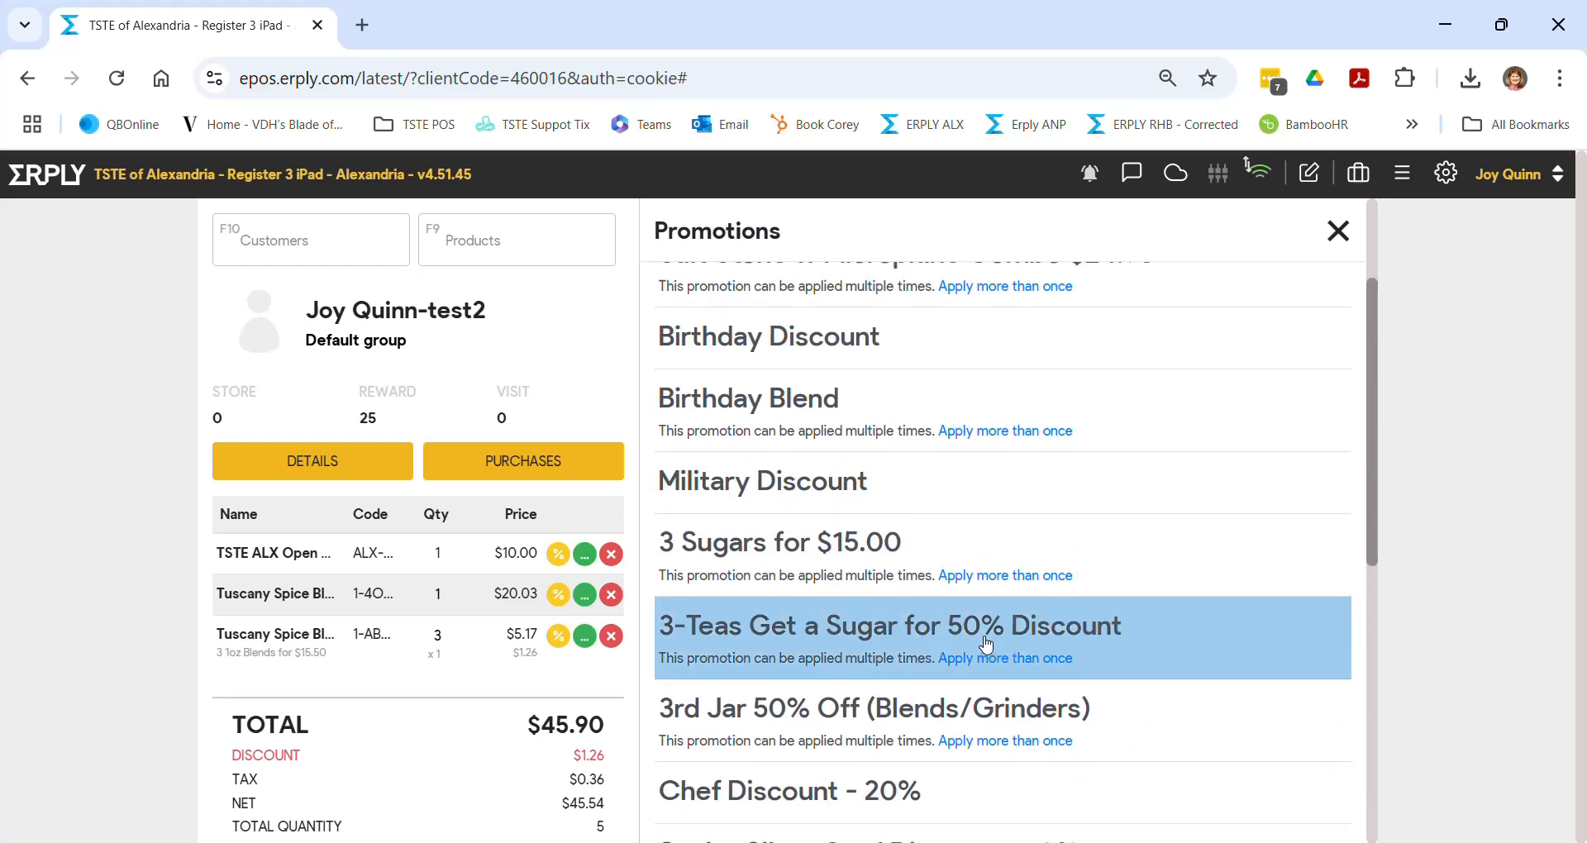
scroll(986, 645, up, 3)
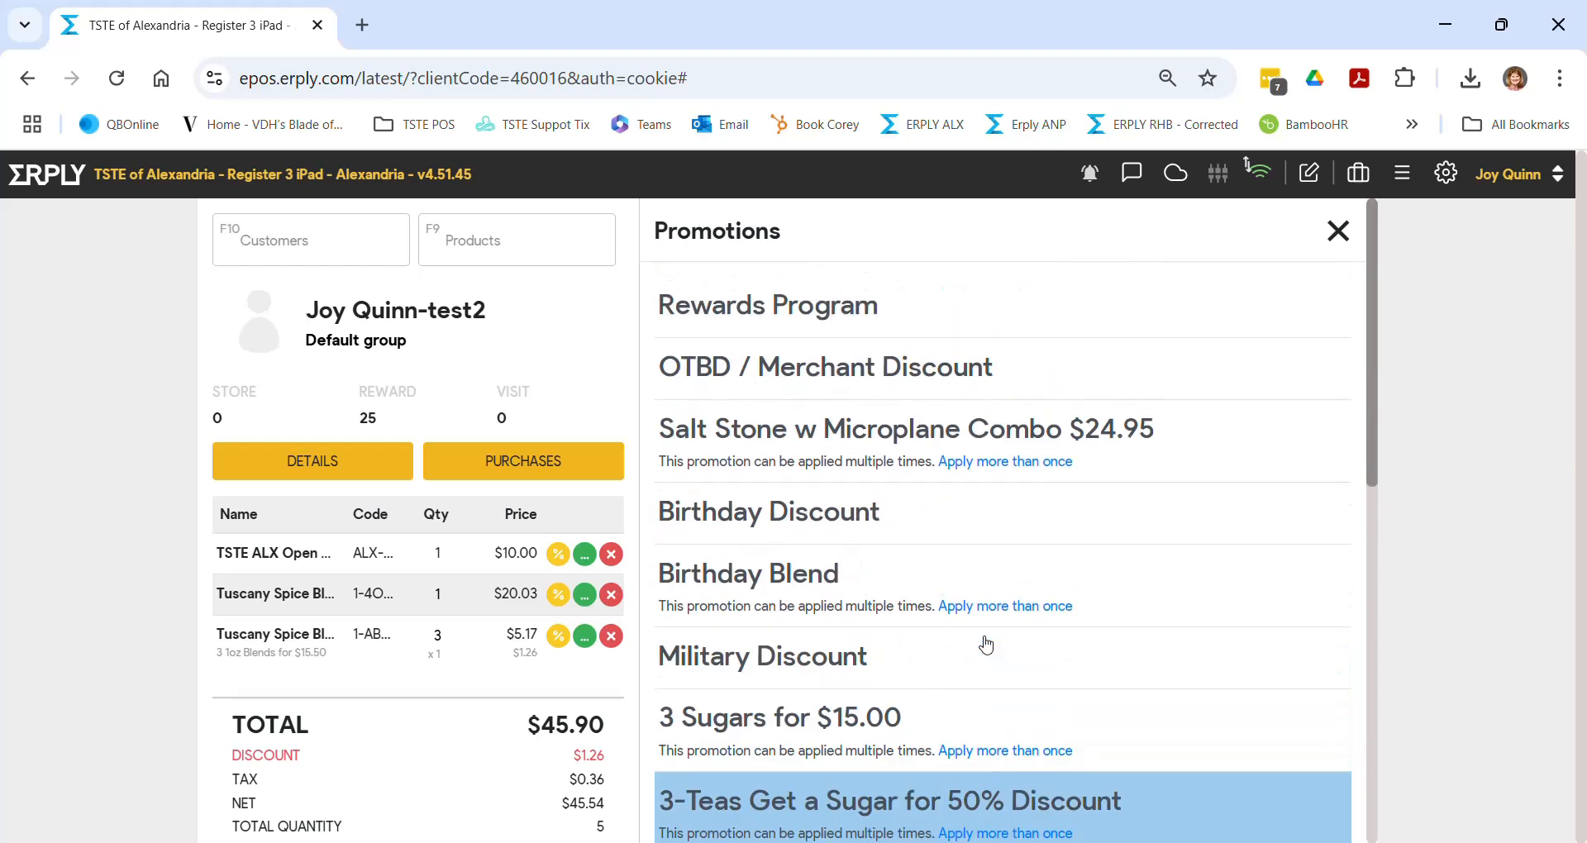
- Search products for 'vik's' and add Salt-Free Vik's Garlic Fix! 1 oz to the sale
click(820, 327)
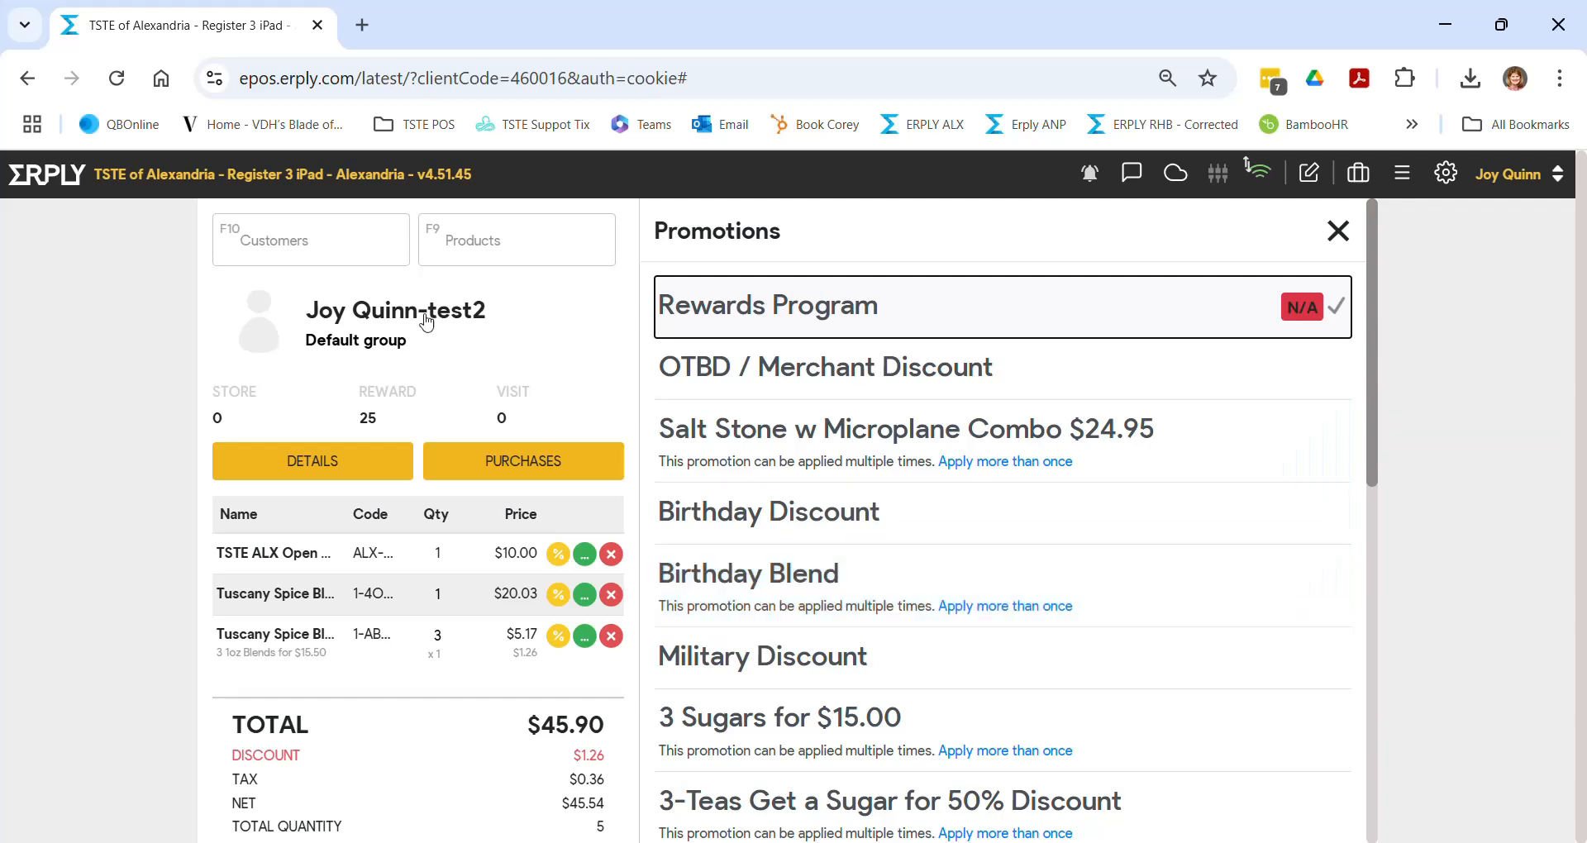
click(448, 237)
text(vik's)
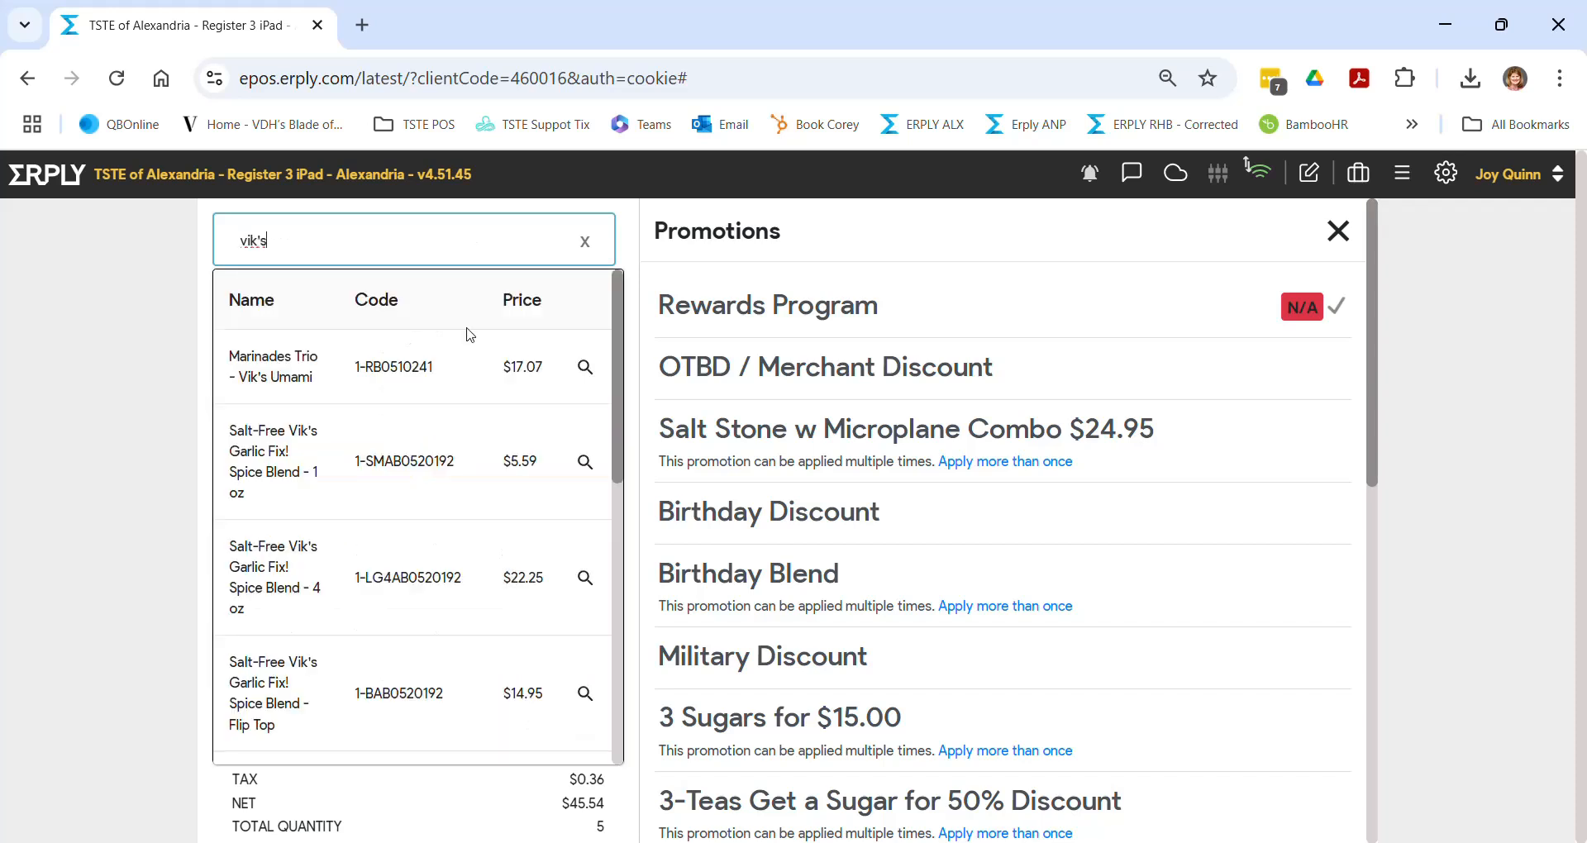
click(467, 473)
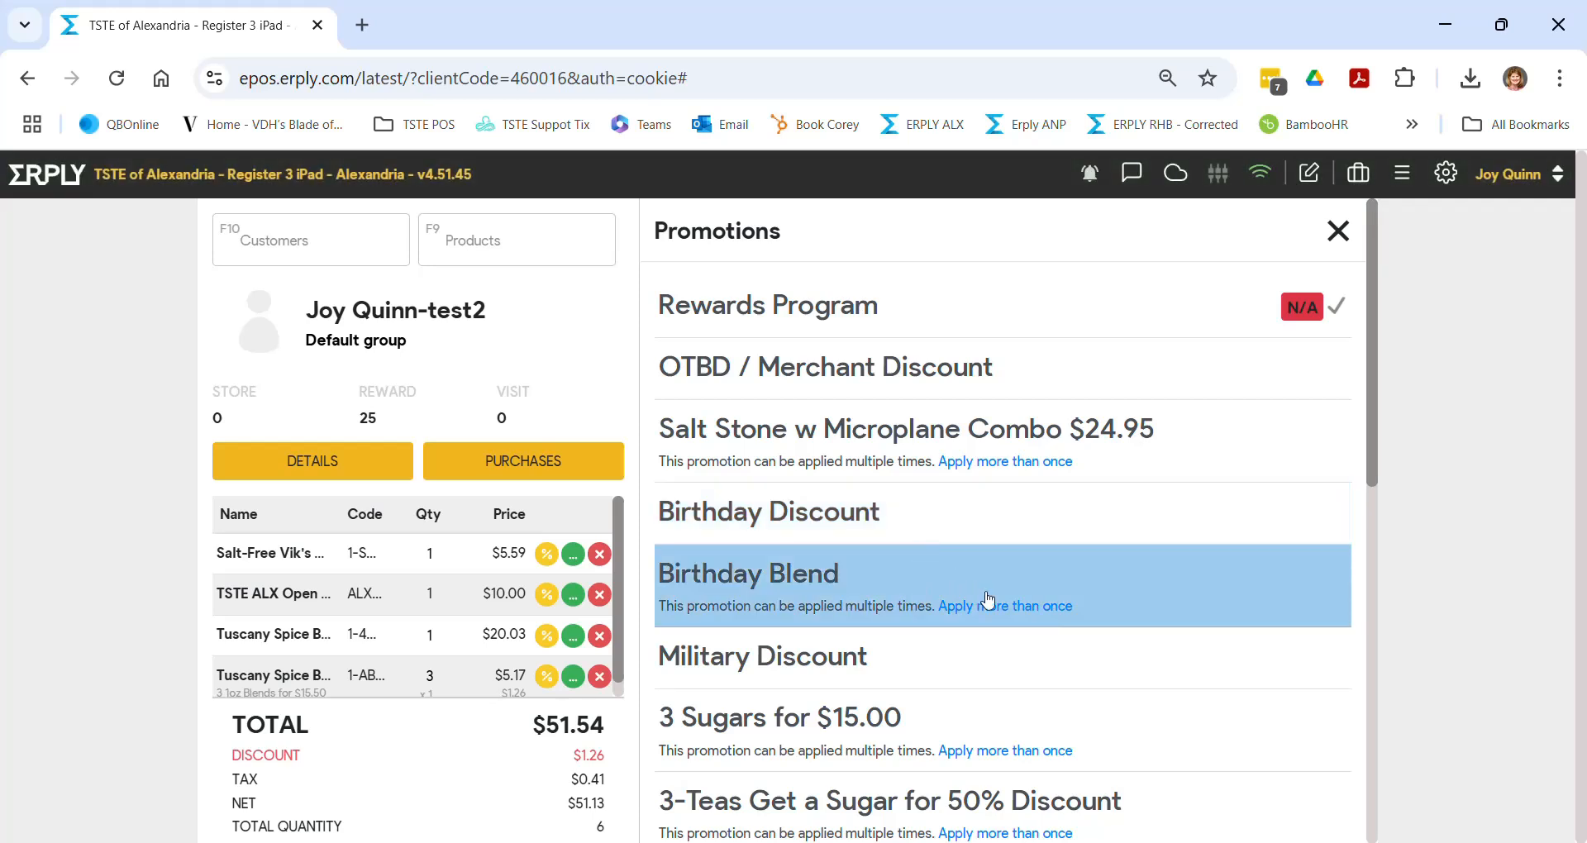
- Apply the Birthday Blend and Birthday Discount promotions, bringing the total to $42.29
click(1132, 569)
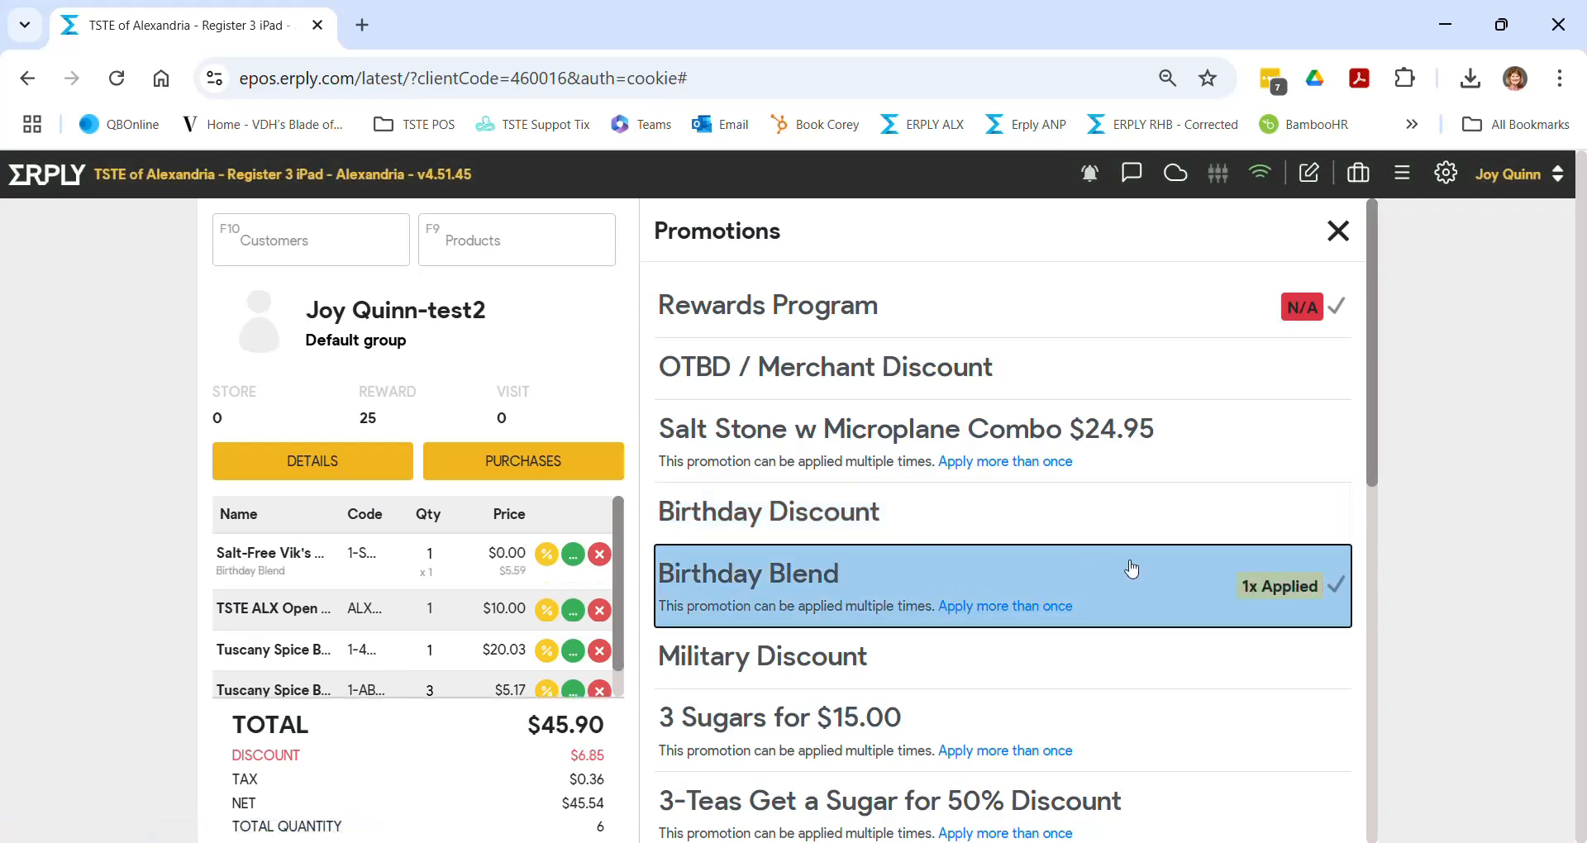
scroll(568, 597, down, 1)
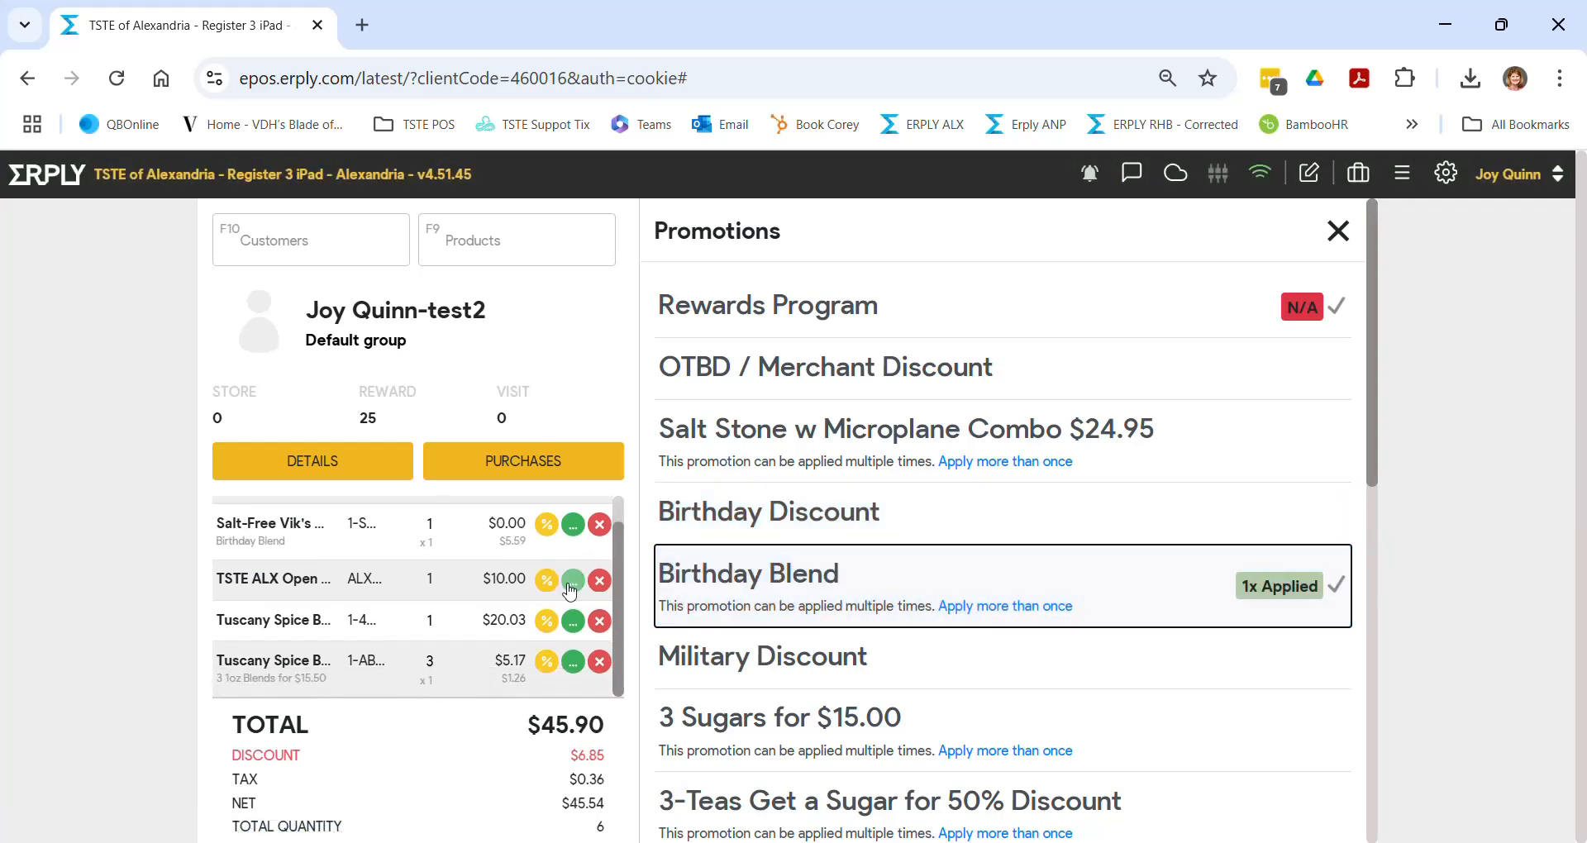
scroll(1148, 622, down, 2)
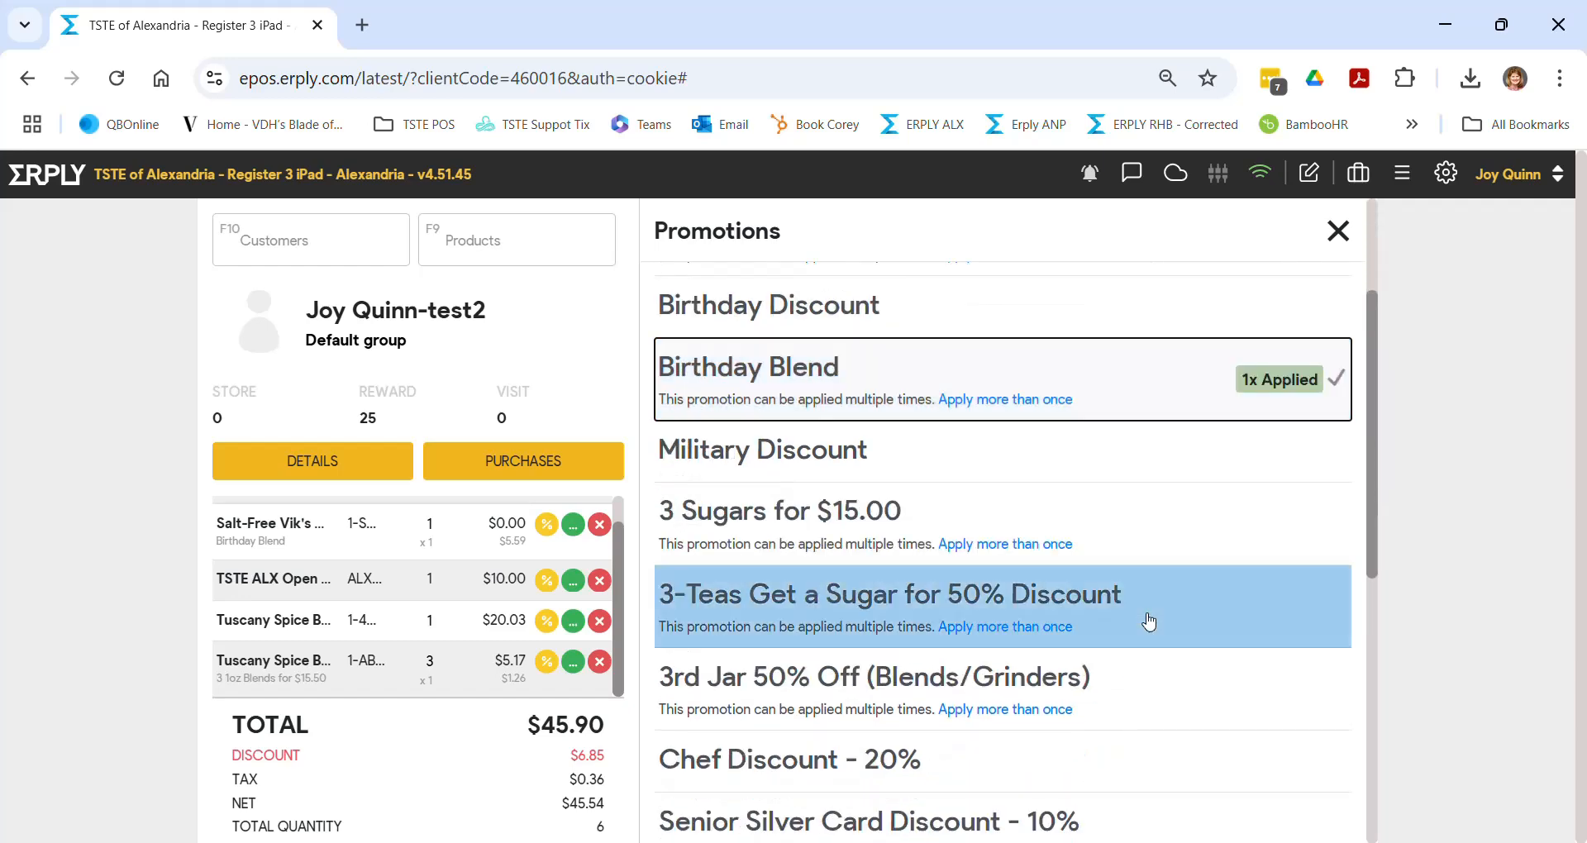
scroll(1148, 621, down, 4)
scroll(1146, 621, down, 2)
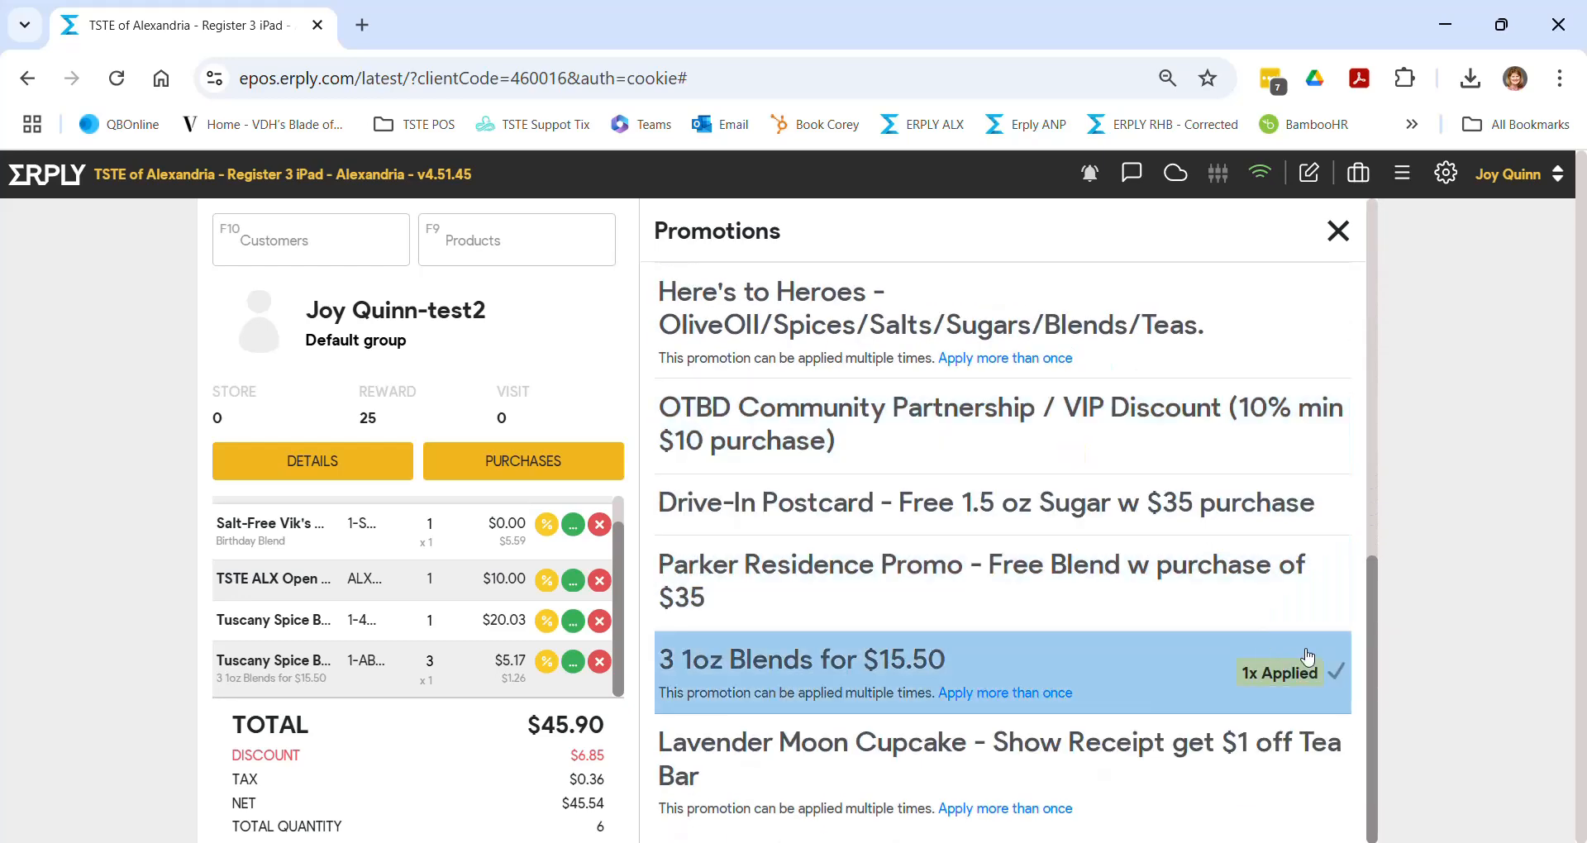
scroll(1307, 656, up, 8)
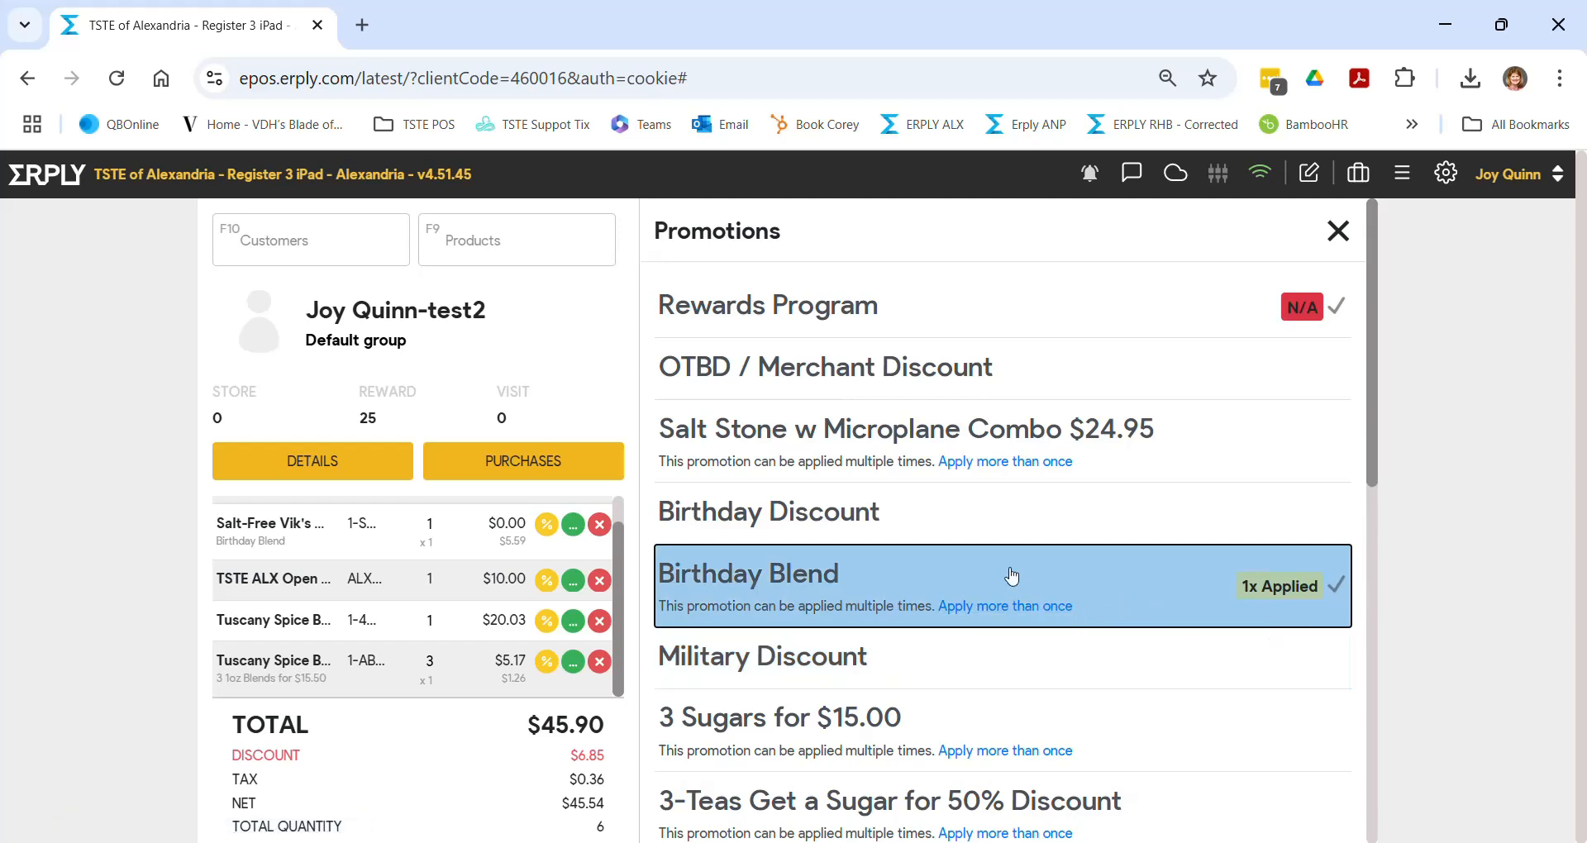
click(836, 529)
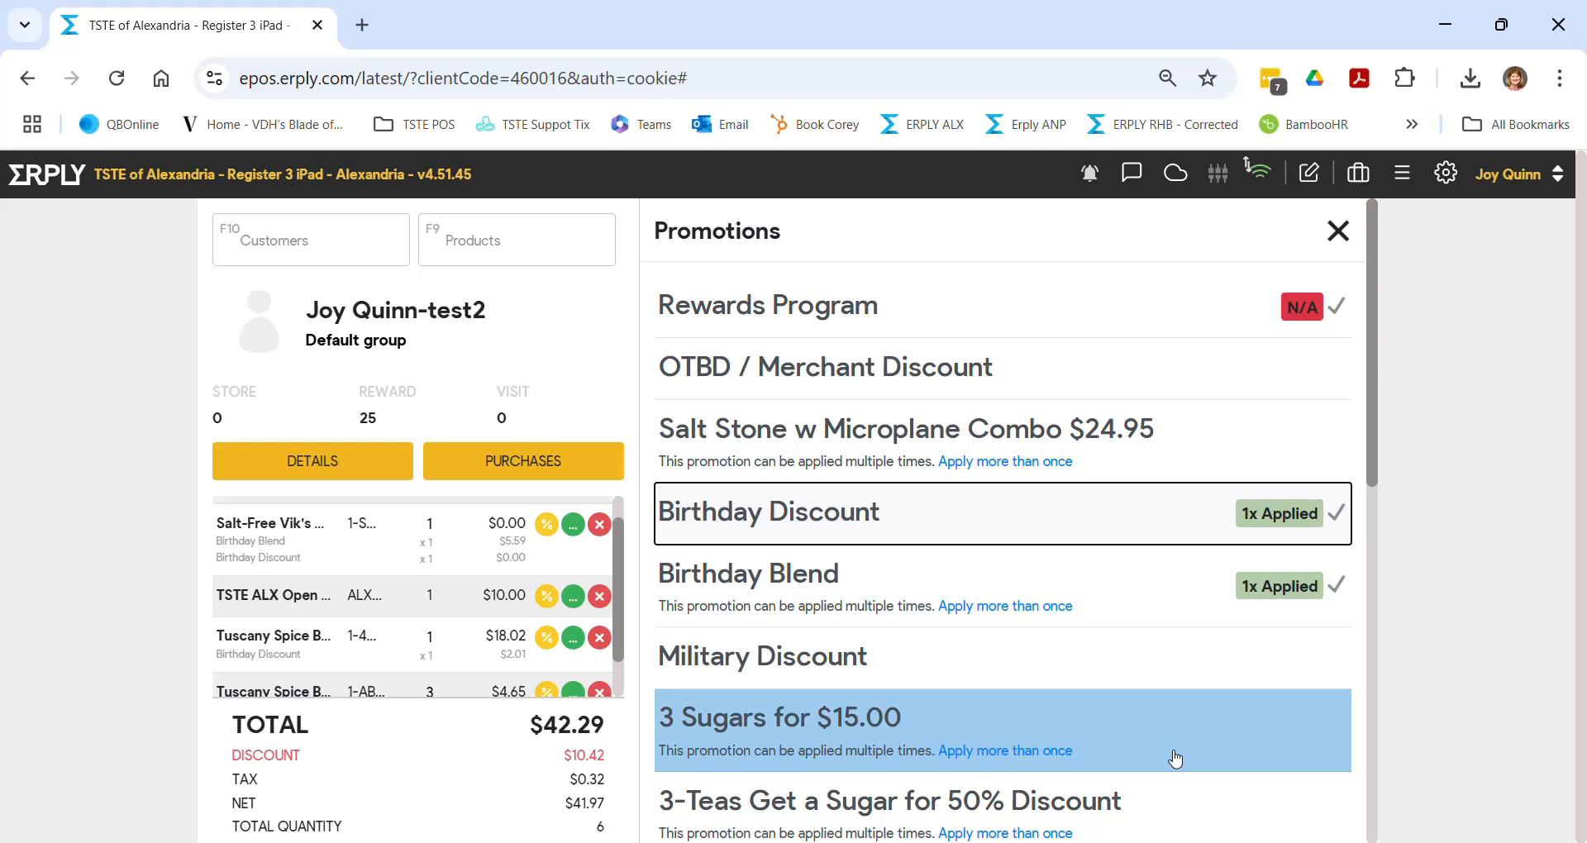
scroll(389, 606, up, 1)
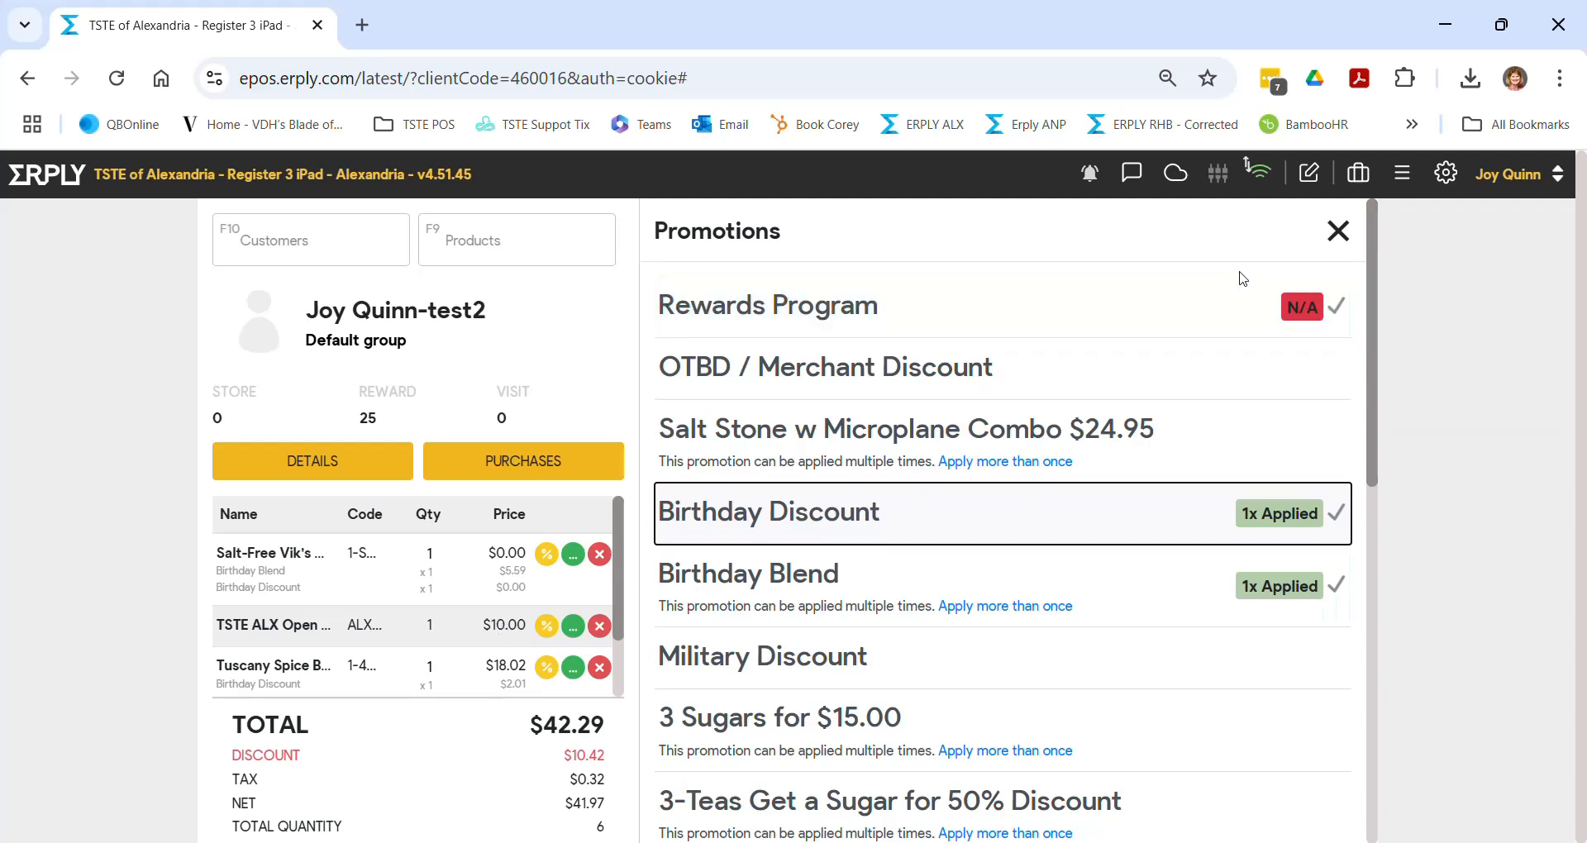
- Add receipt note 'Thanks for shopping with us! Next time try Backwoods!' and an internal Friday-pickup note
click(1338, 232)
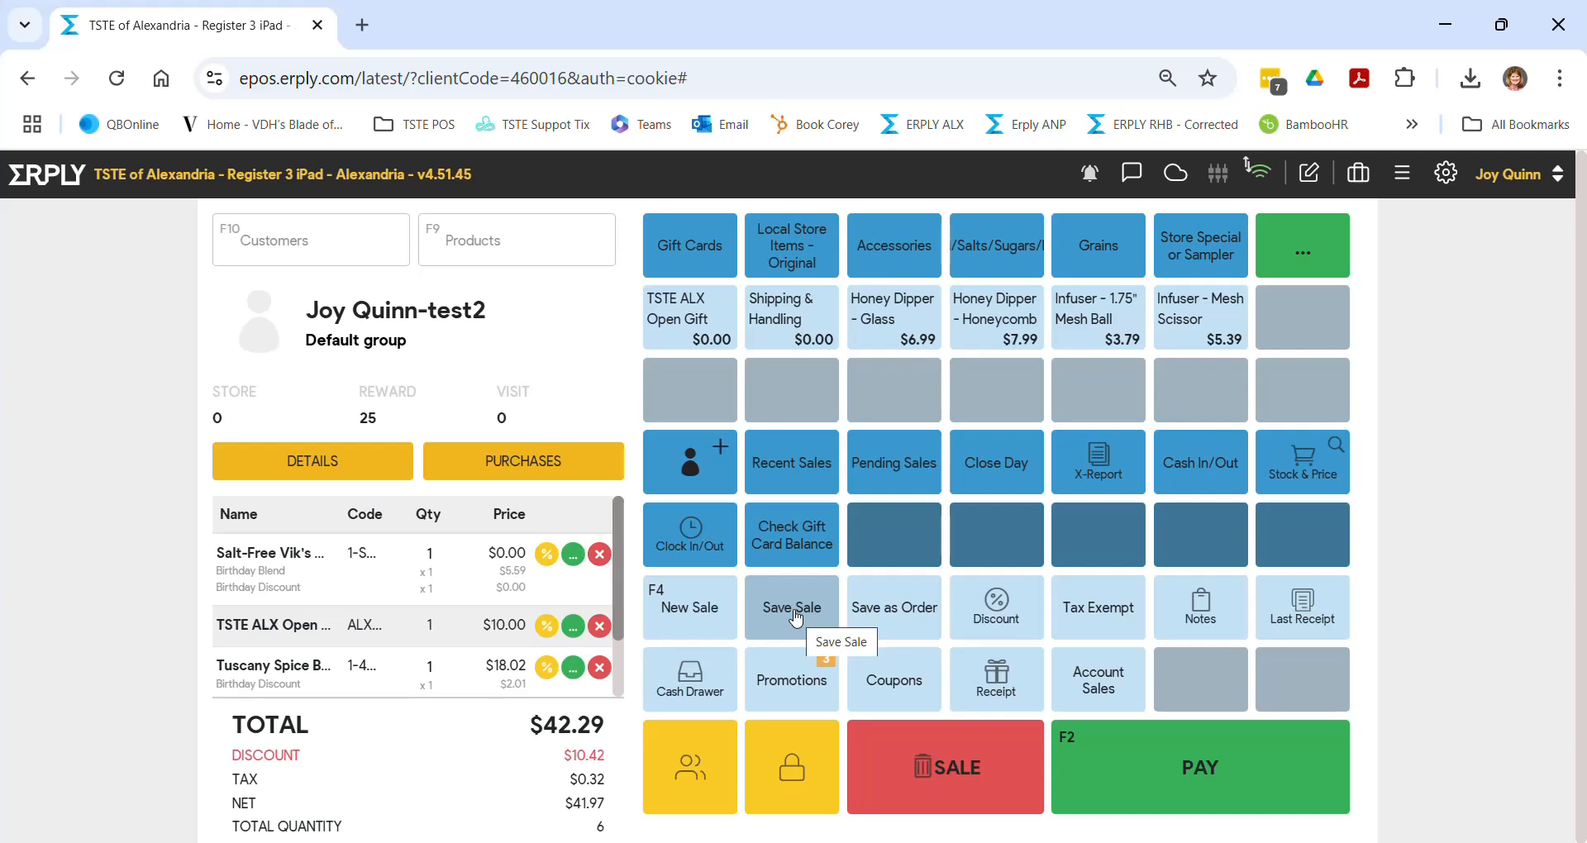
click(1212, 616)
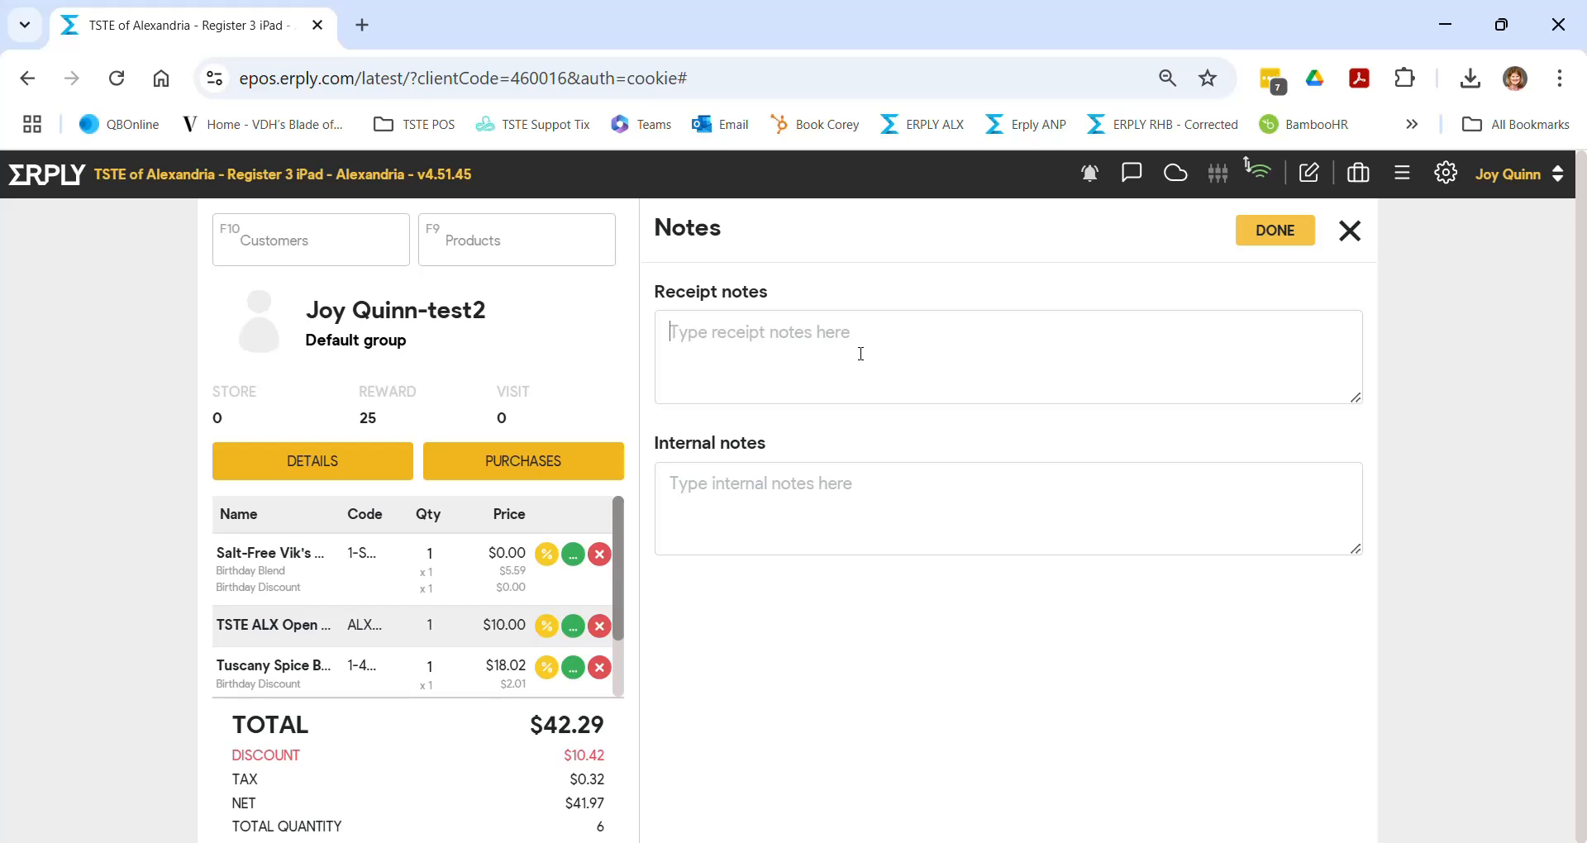
text(Thanks for )
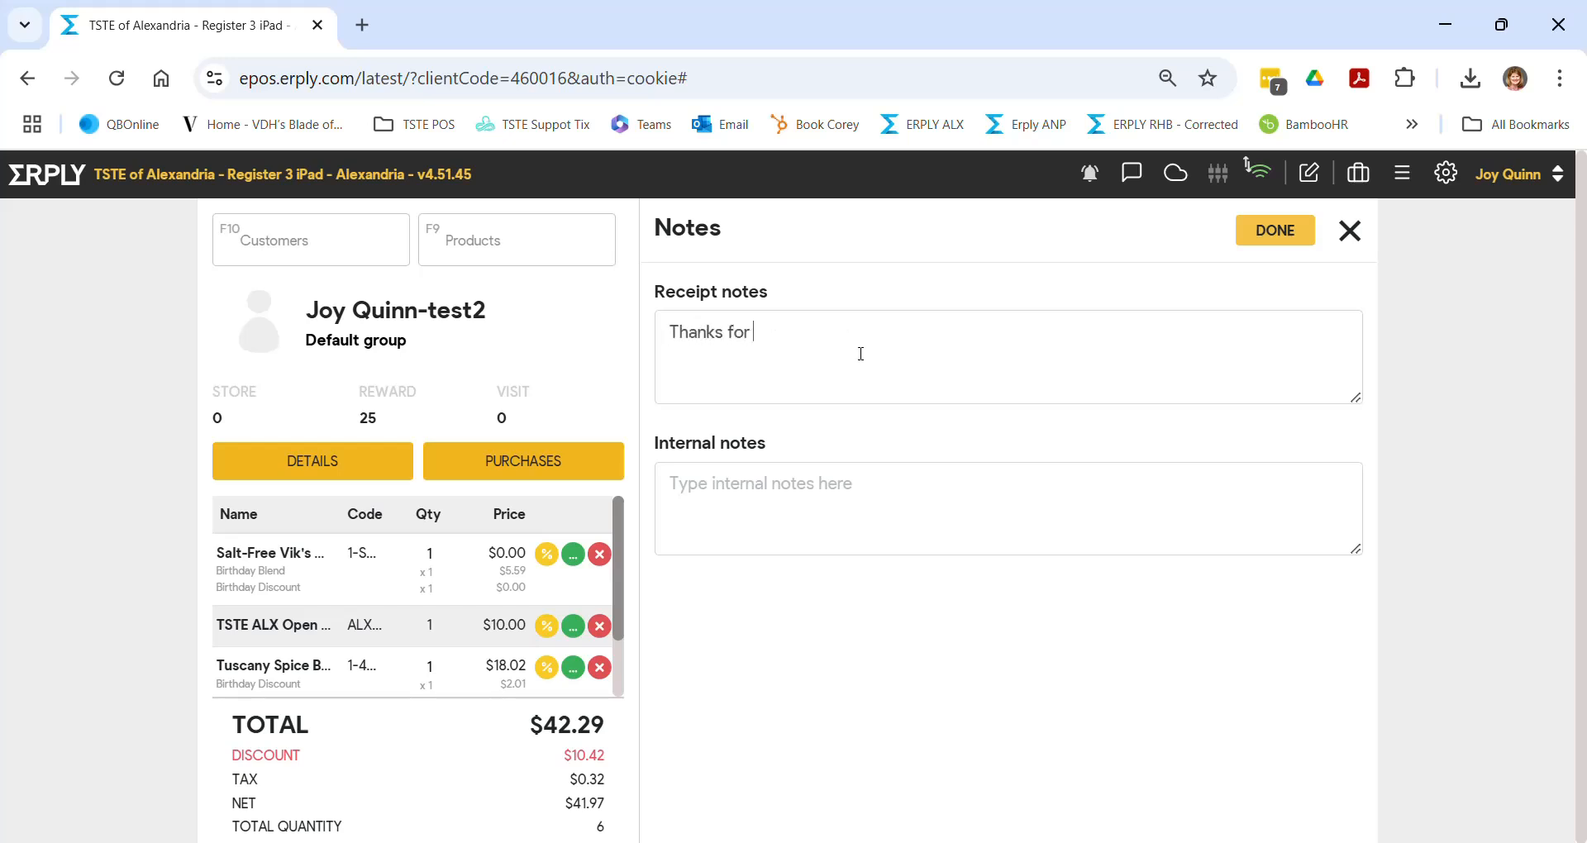
text(shopping with us! Next )
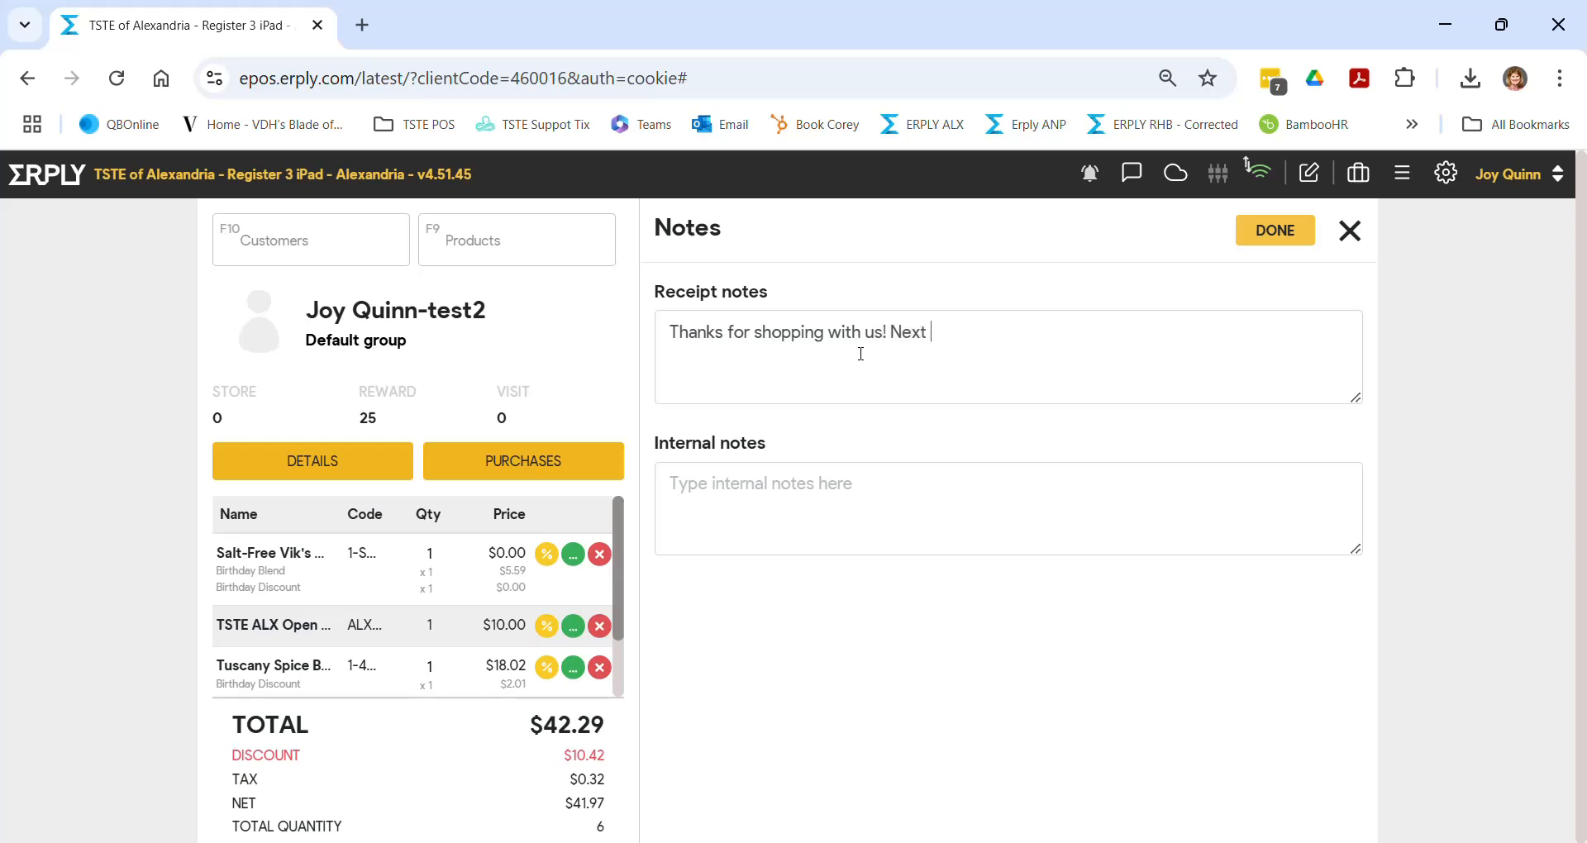
text(time try Backwoods!)
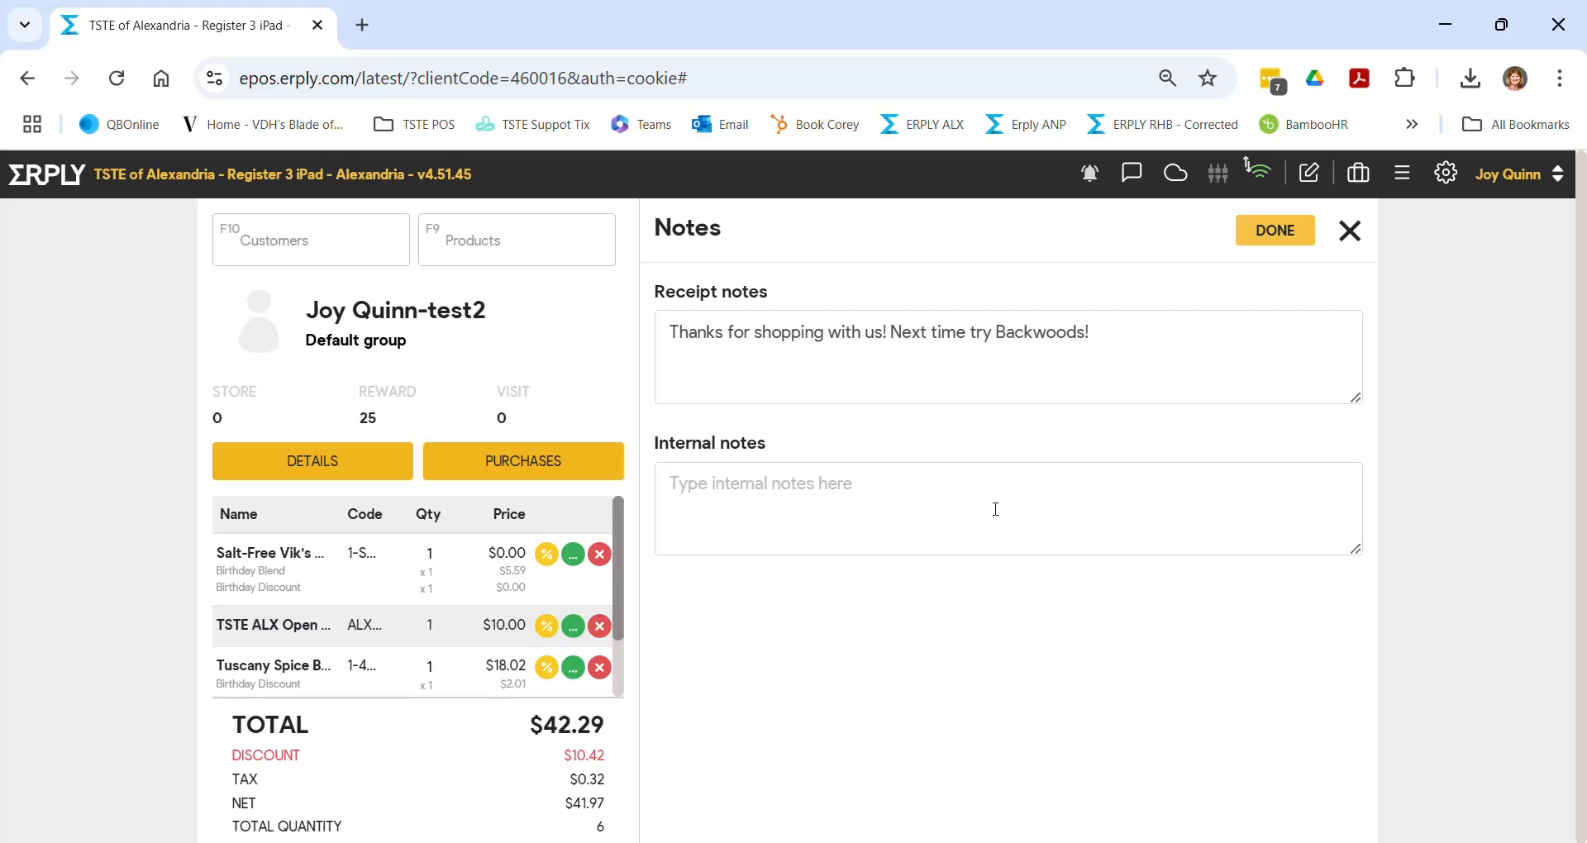
text(Joy )
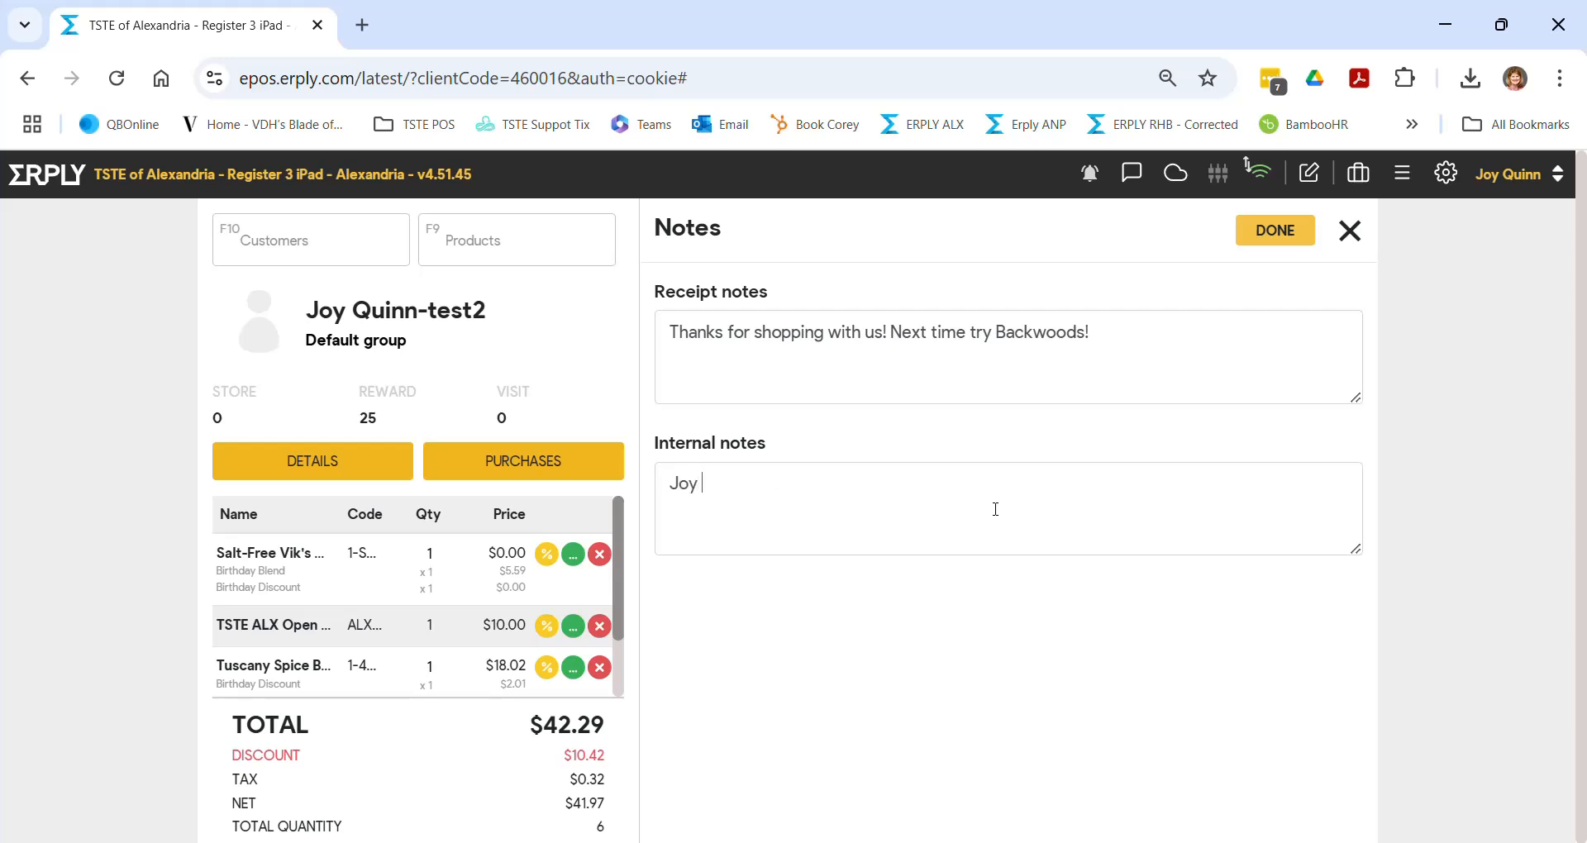
text(will not pick up until Friday.)
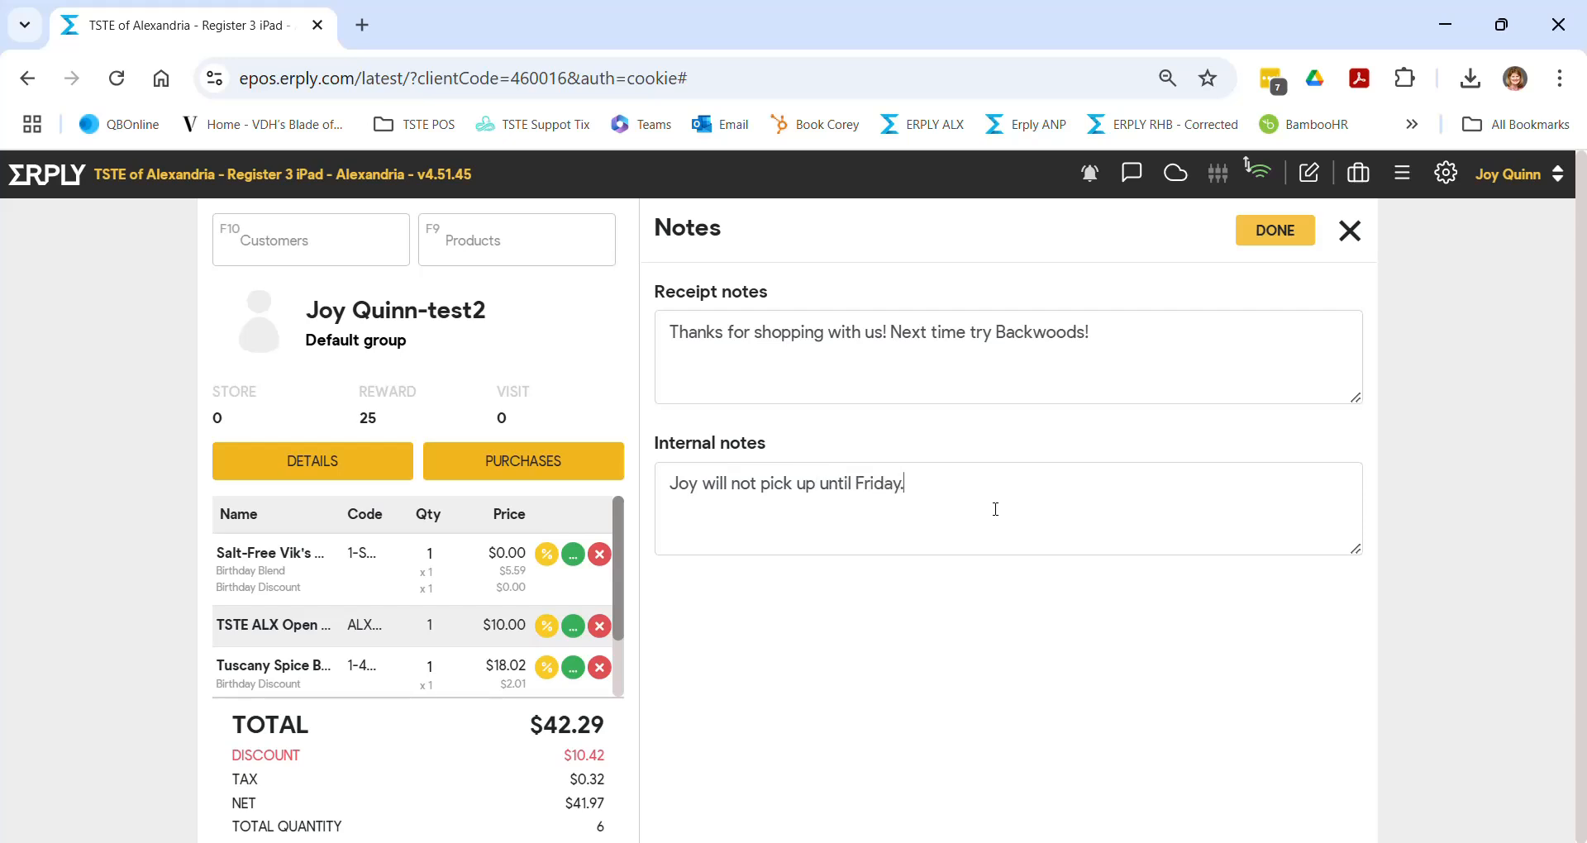
click(1271, 230)
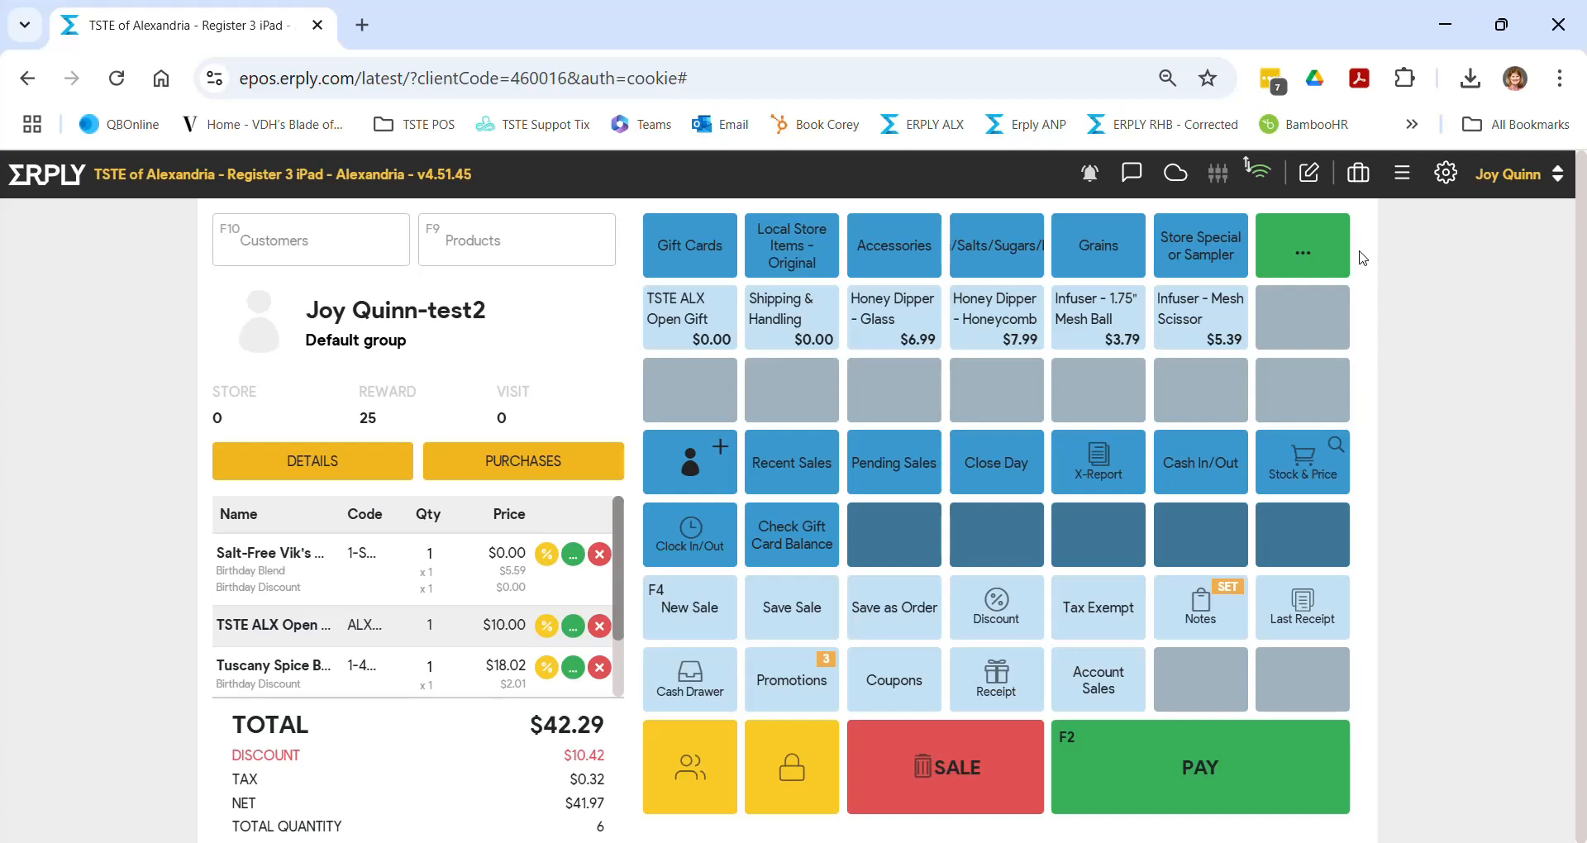
click(793, 608)
click(770, 622)
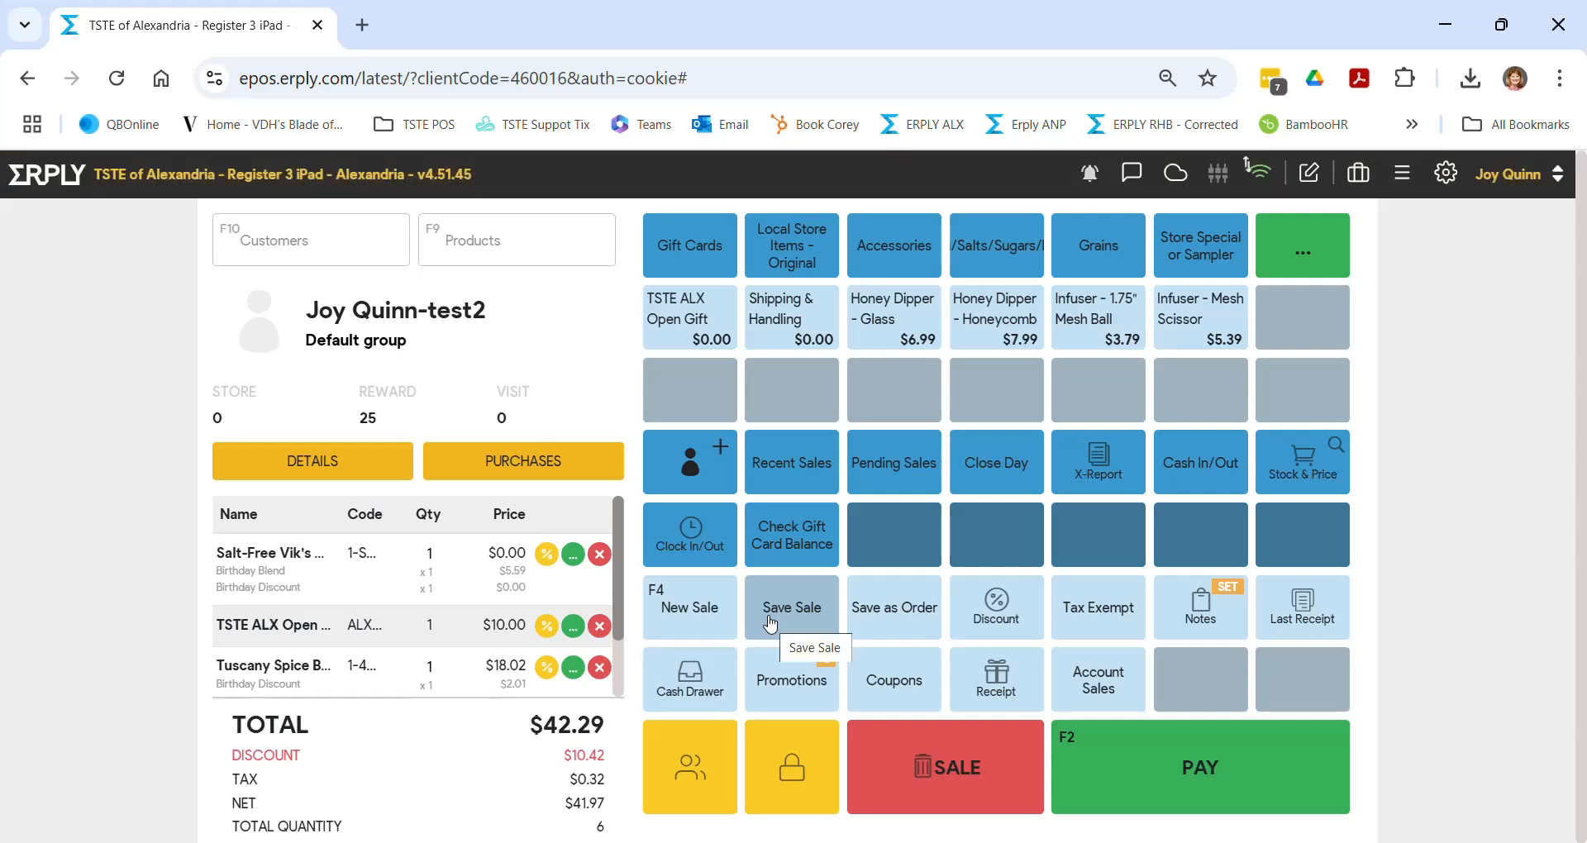
scroll(418, 602, down, 2)
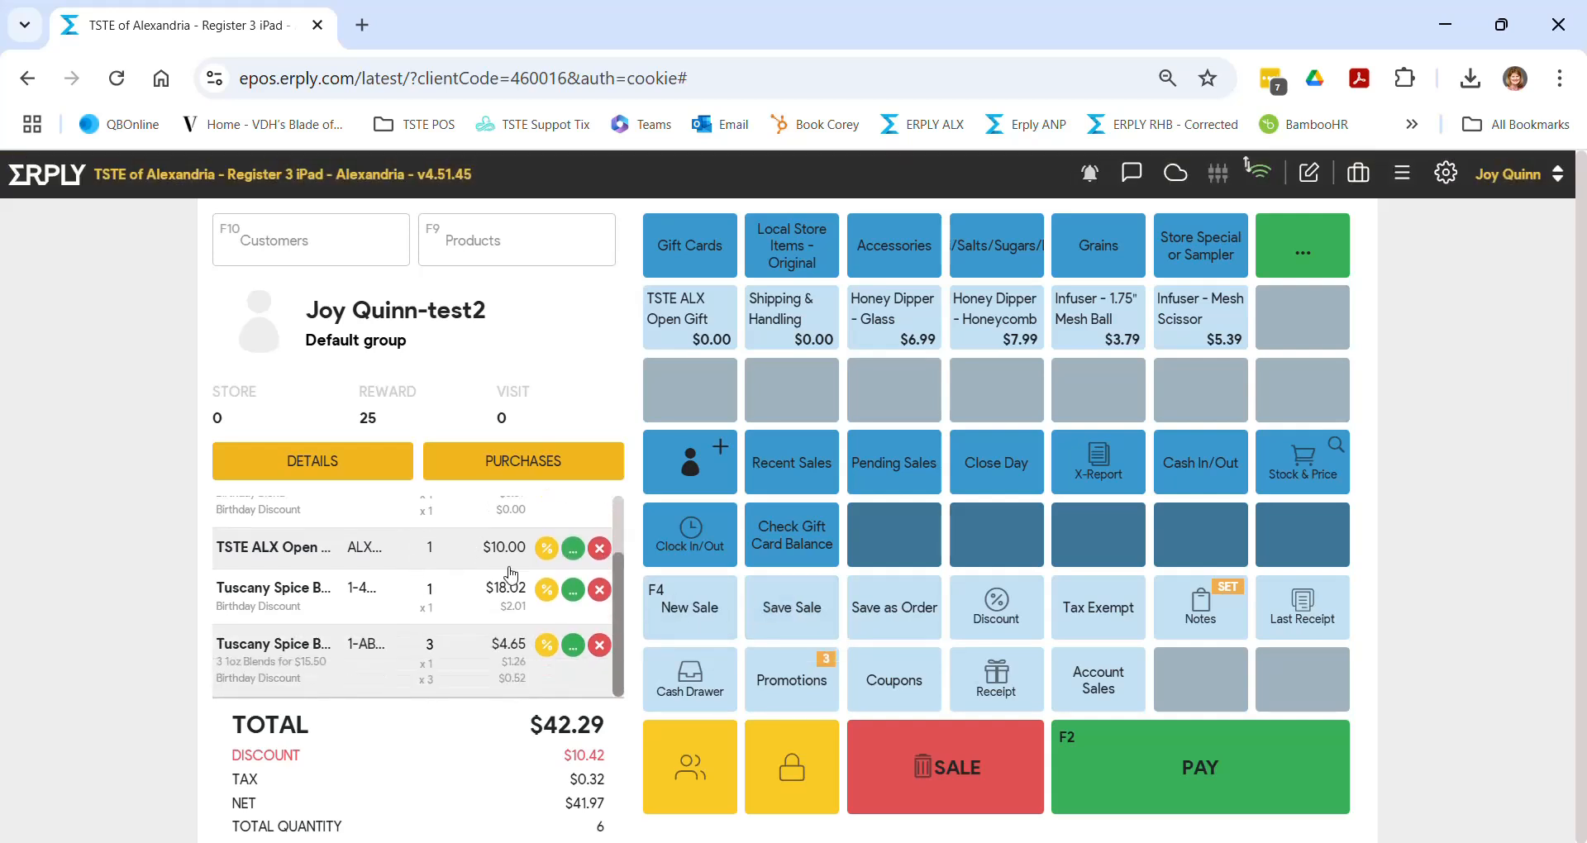
click(599, 548)
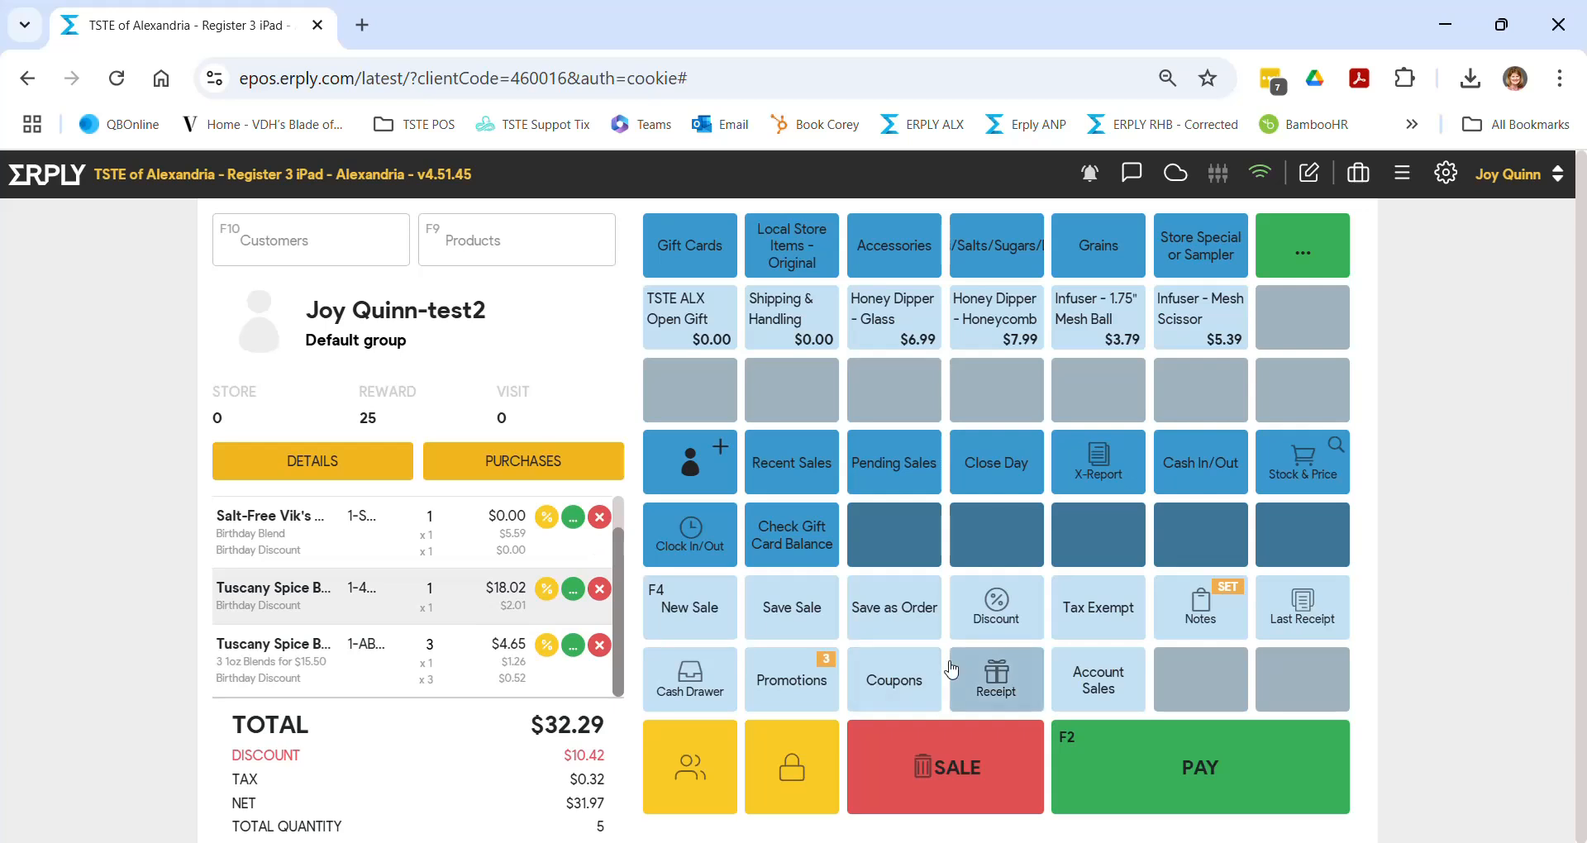
- Save the sale as pending, then reload the customer's $32.29 pending sale from Pending Sales
click(806, 610)
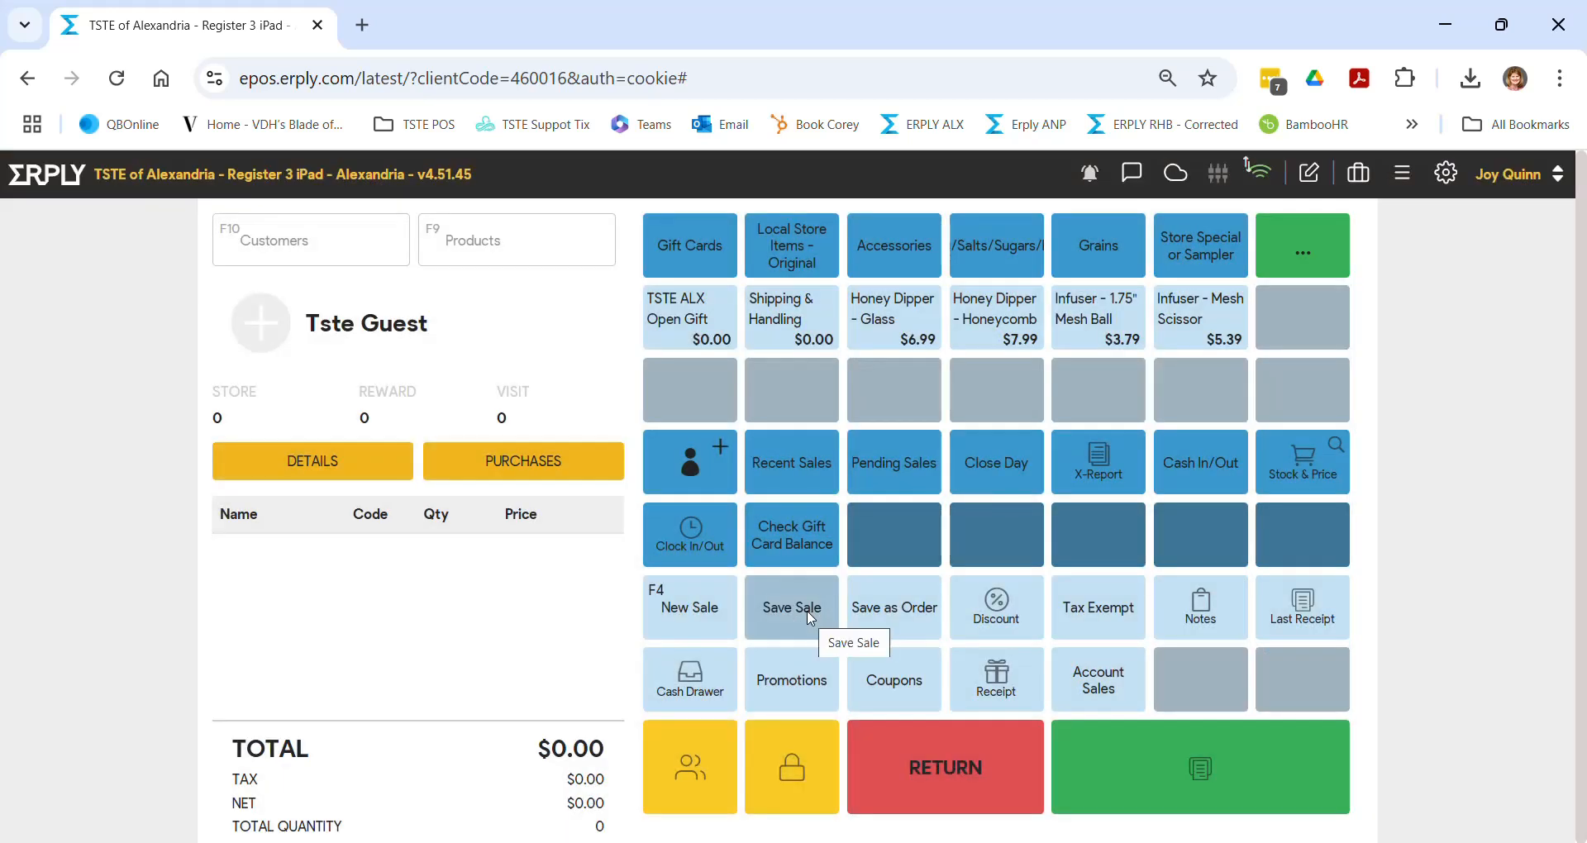
click(915, 477)
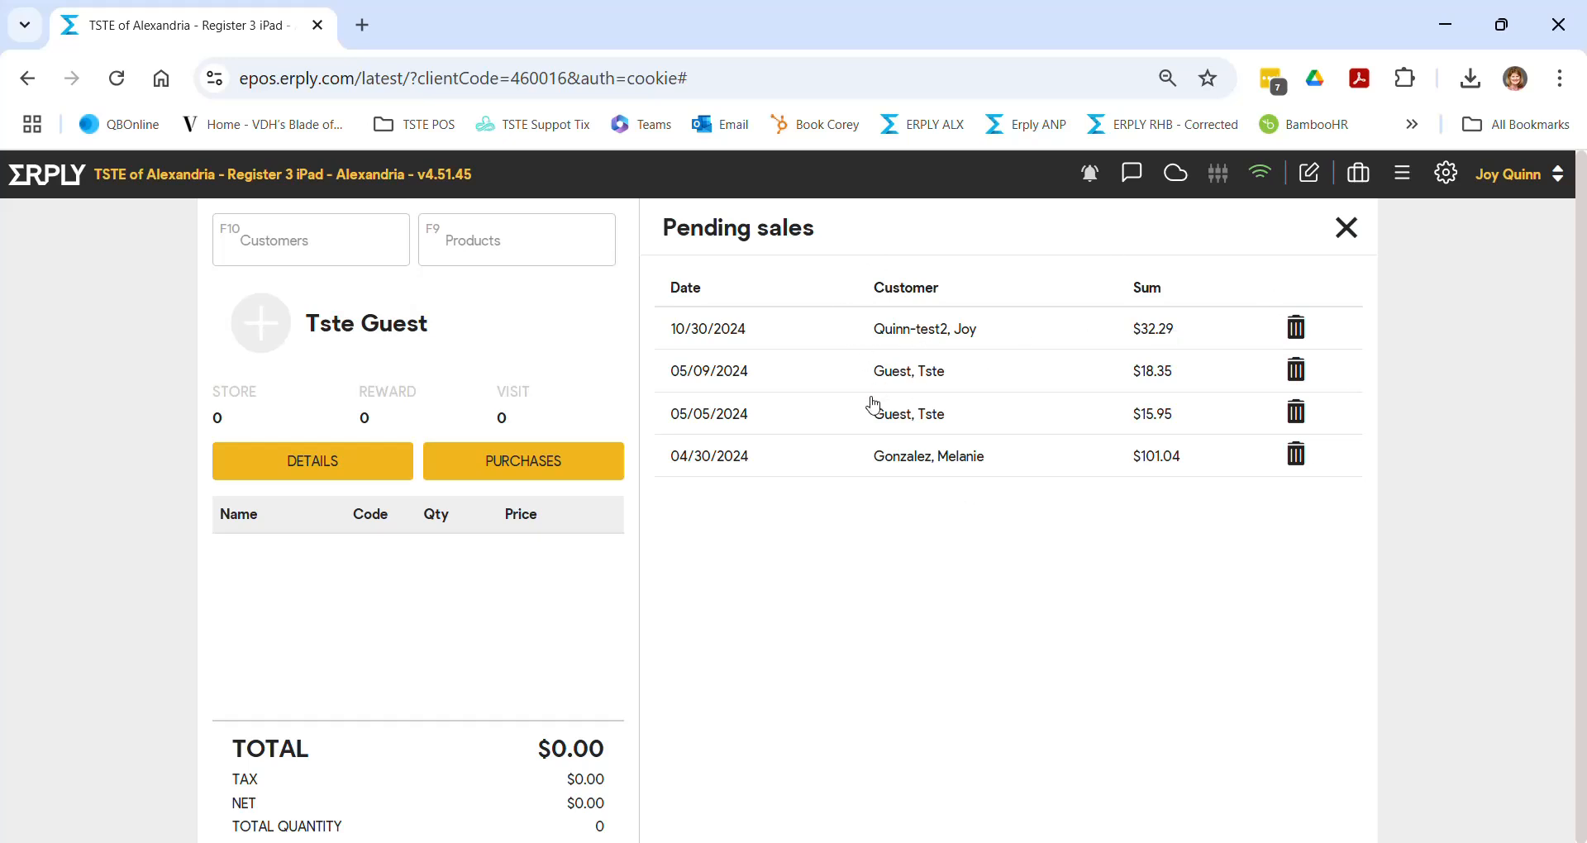
click(908, 330)
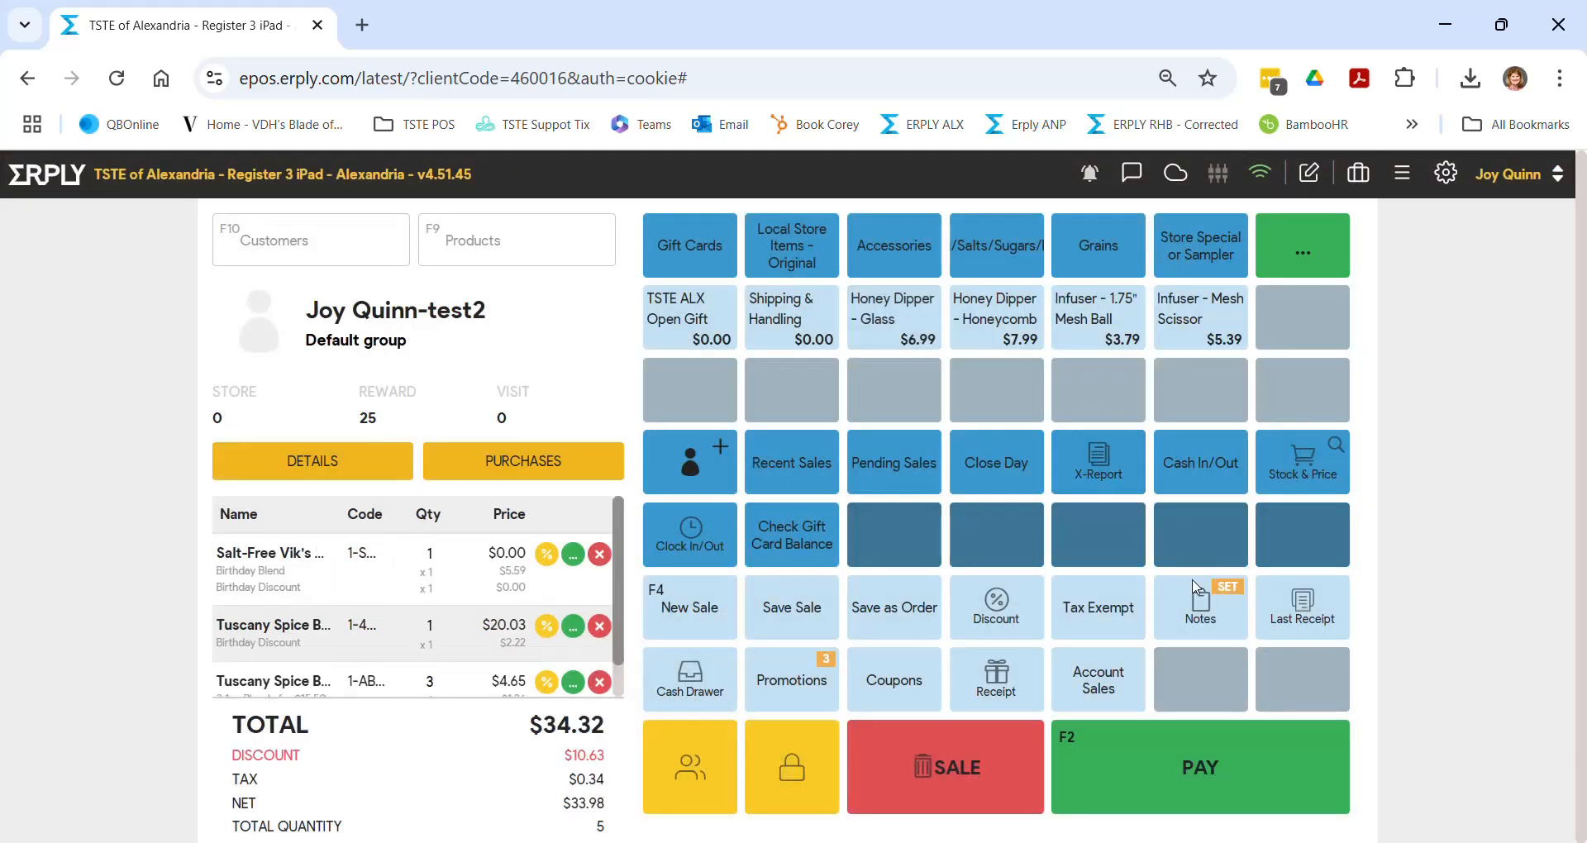
- Review the sale's receipt and internal notes, then open payment for the $34.32 total
click(1204, 610)
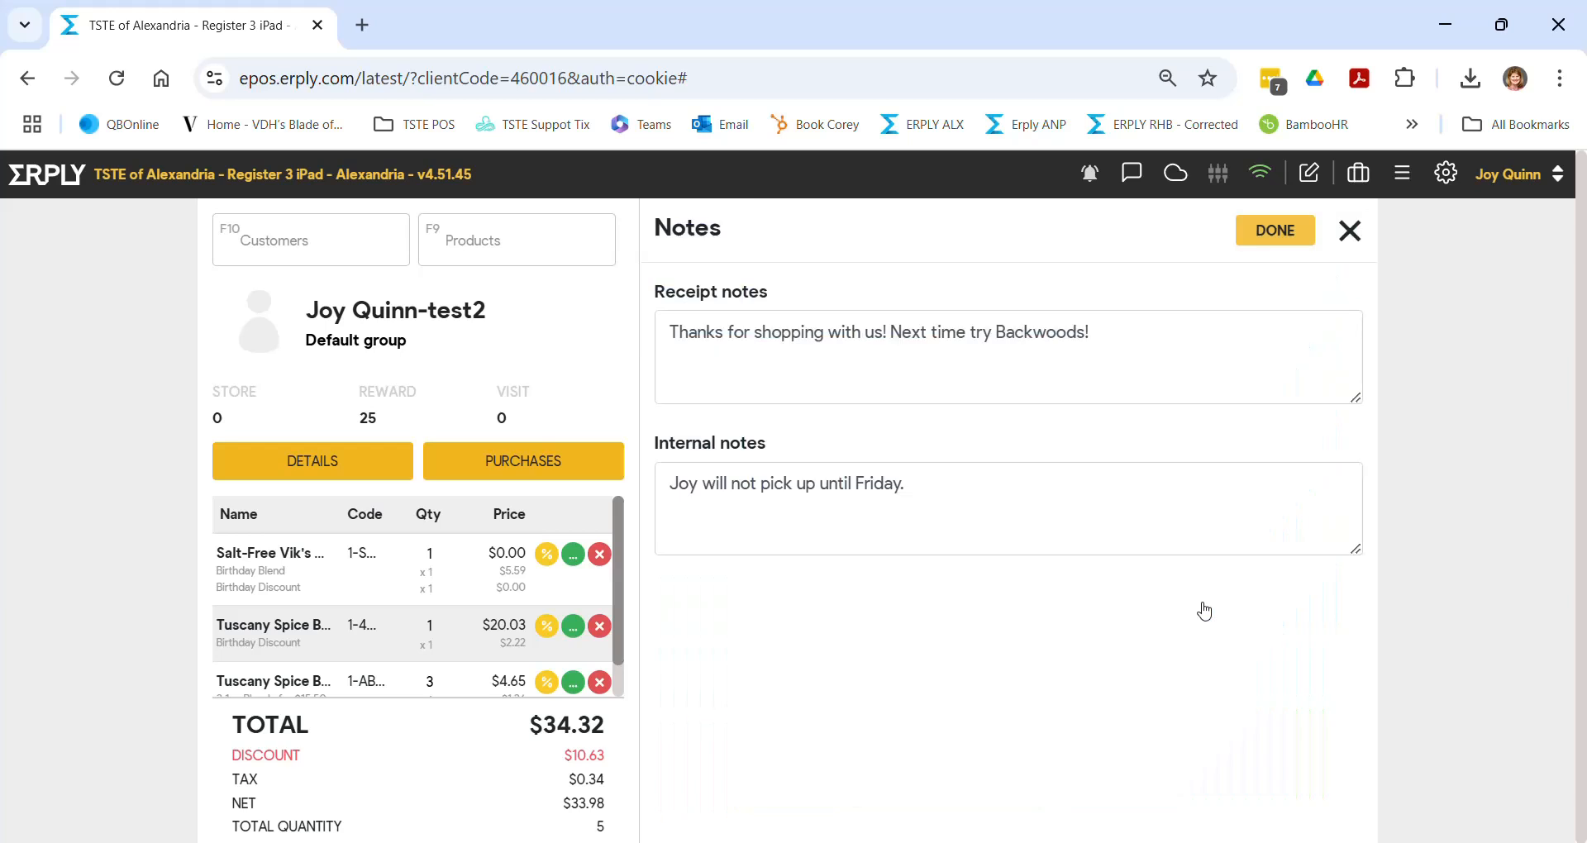
click(1357, 239)
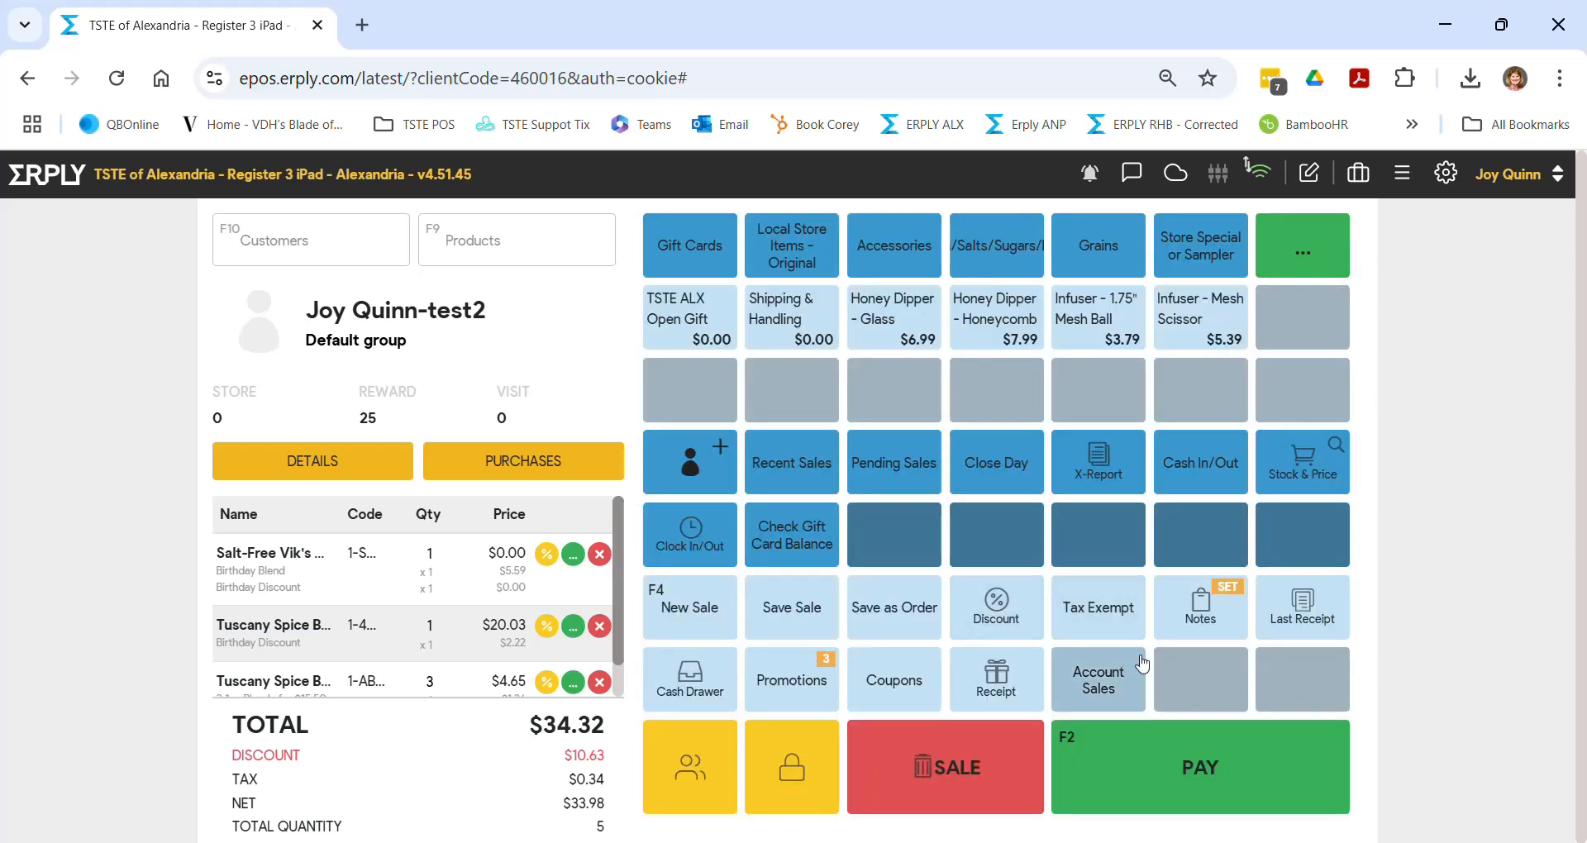
click(1172, 776)
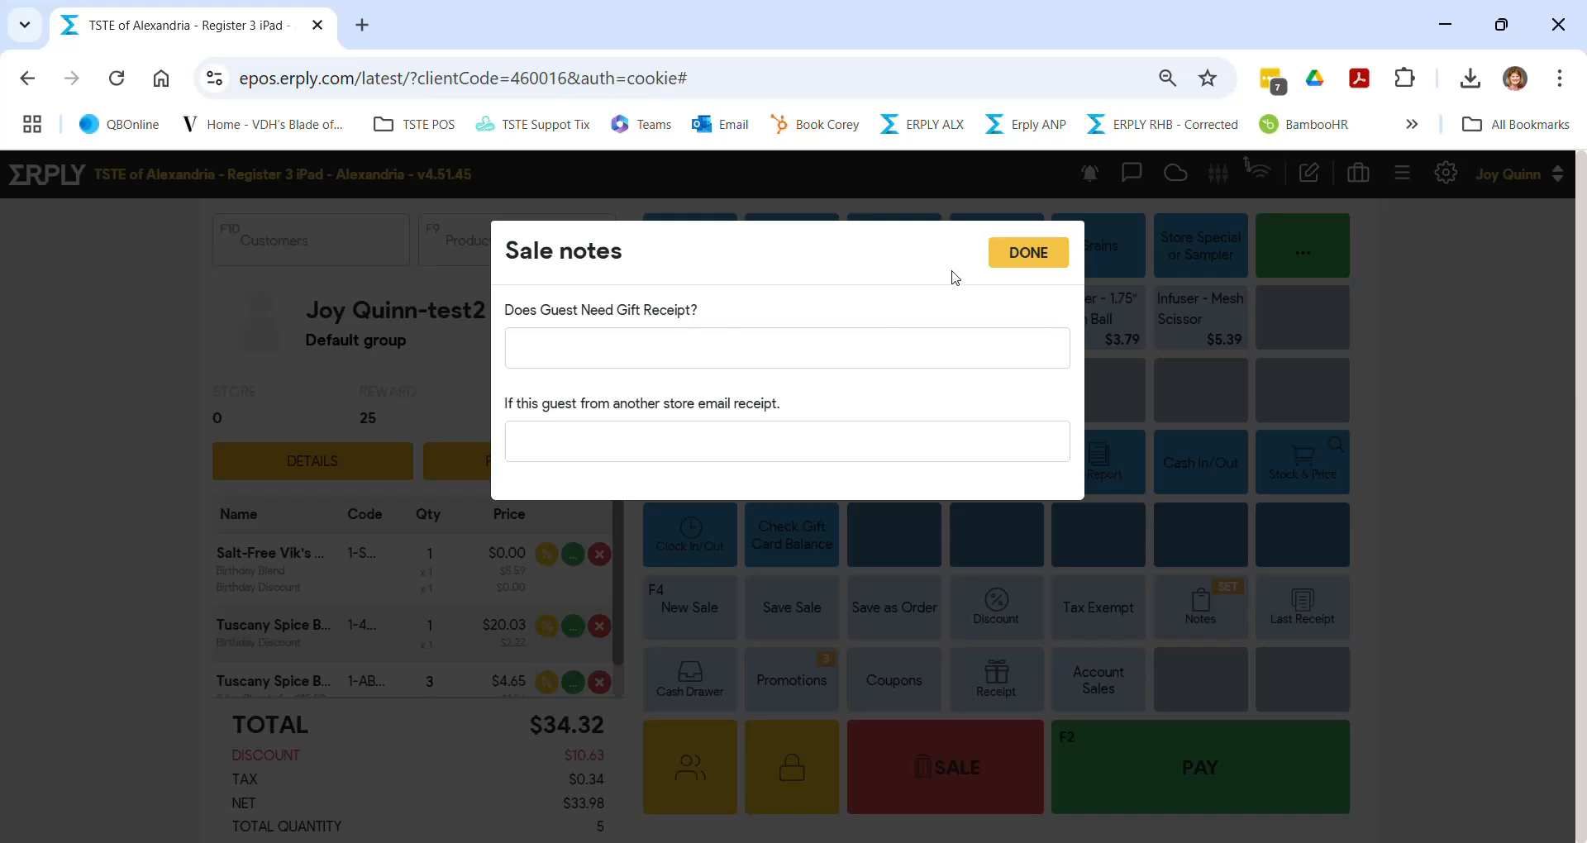
click(1015, 255)
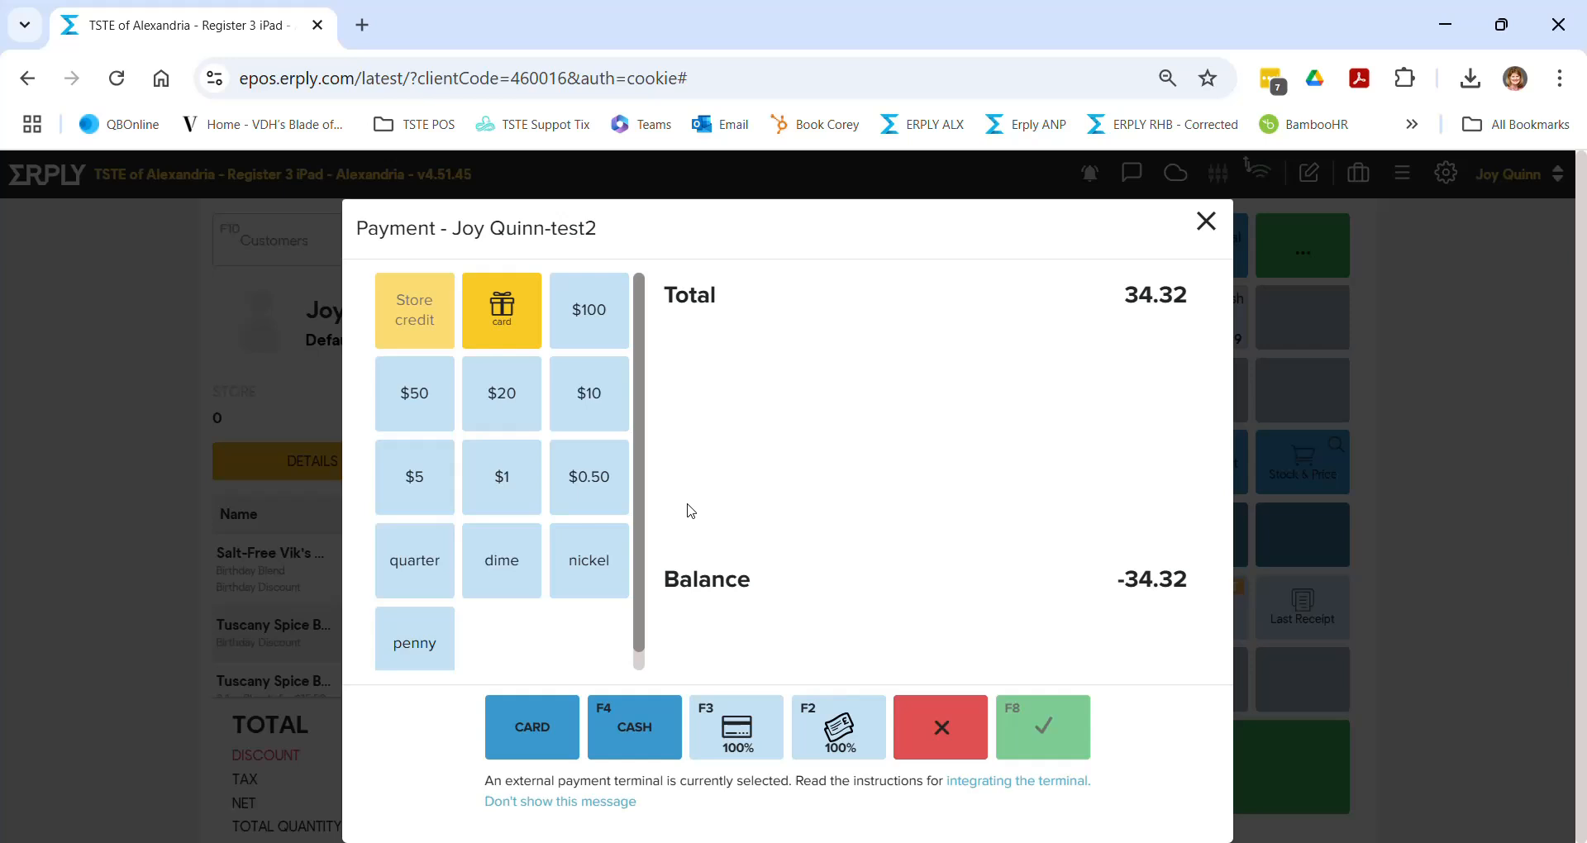
click(645, 746)
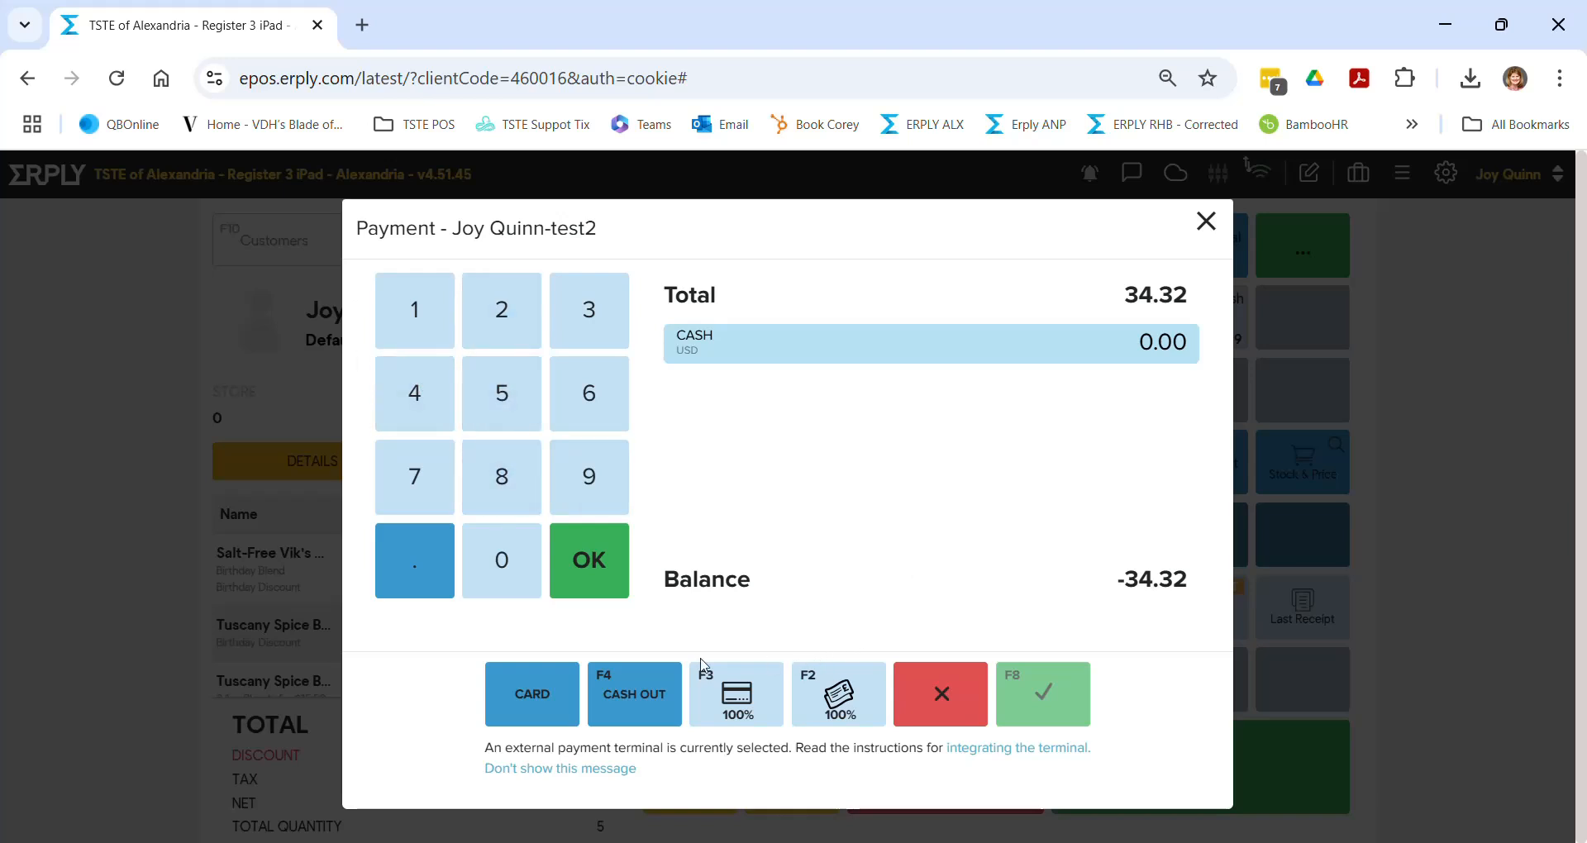
click(543, 692)
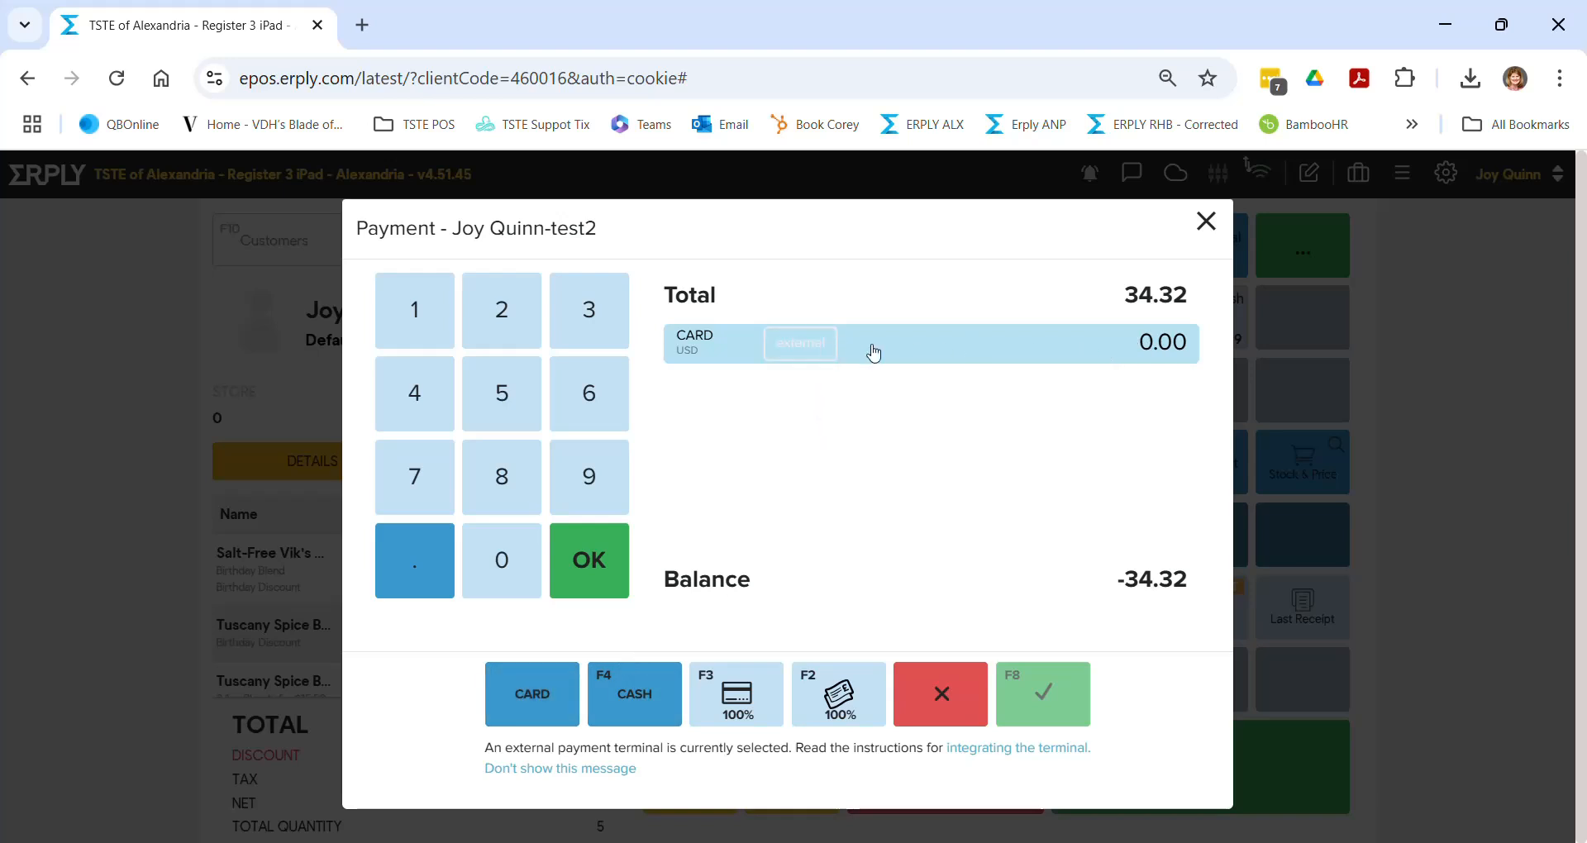
click(500, 390)
click(853, 698)
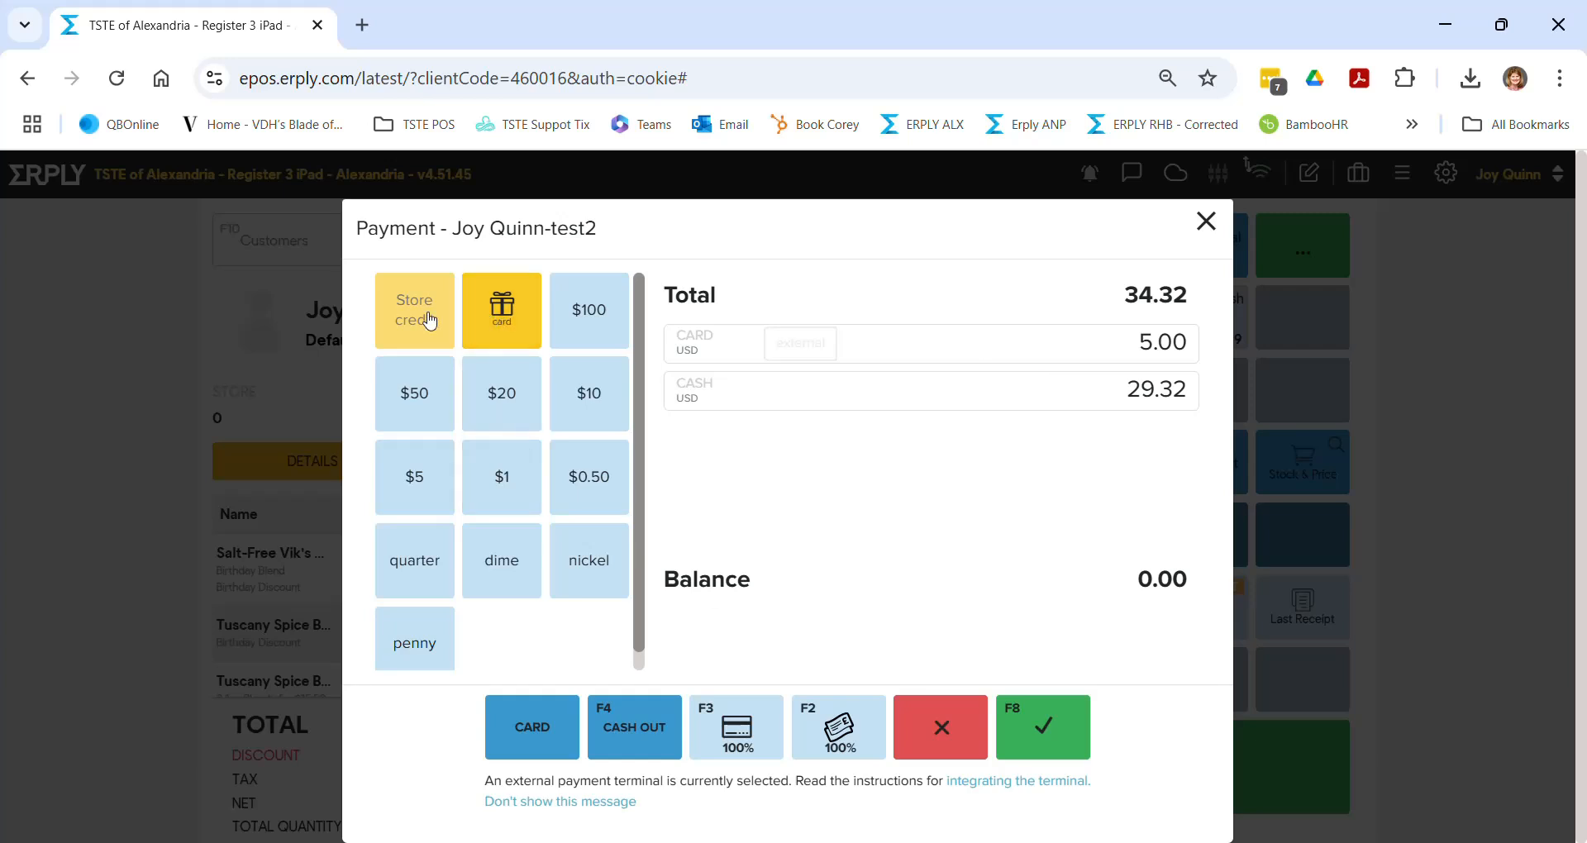
click(512, 325)
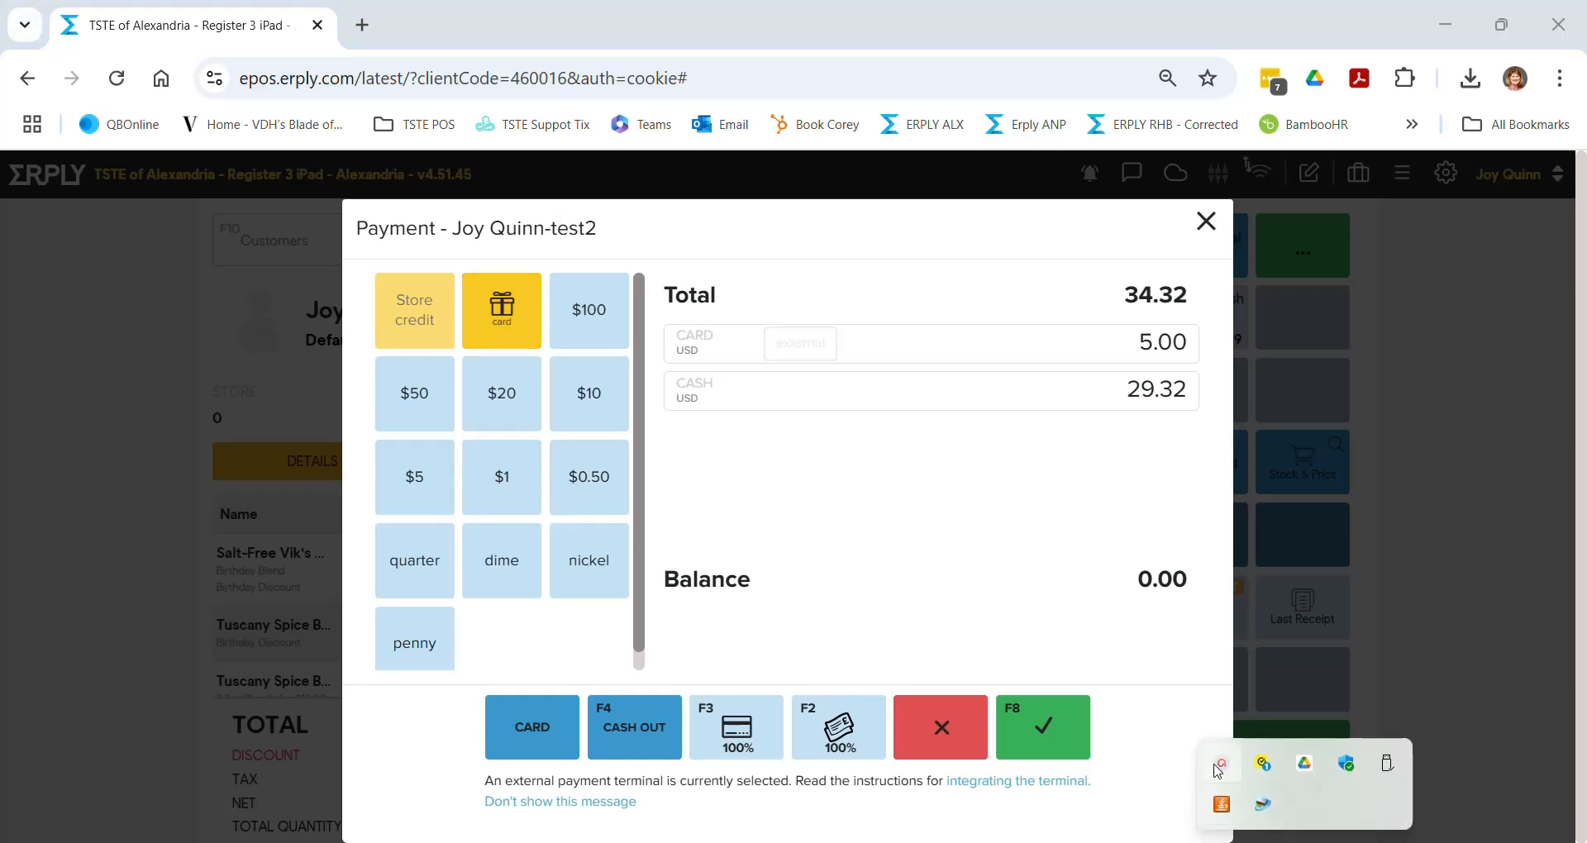
click(1217, 770)
click(1267, 732)
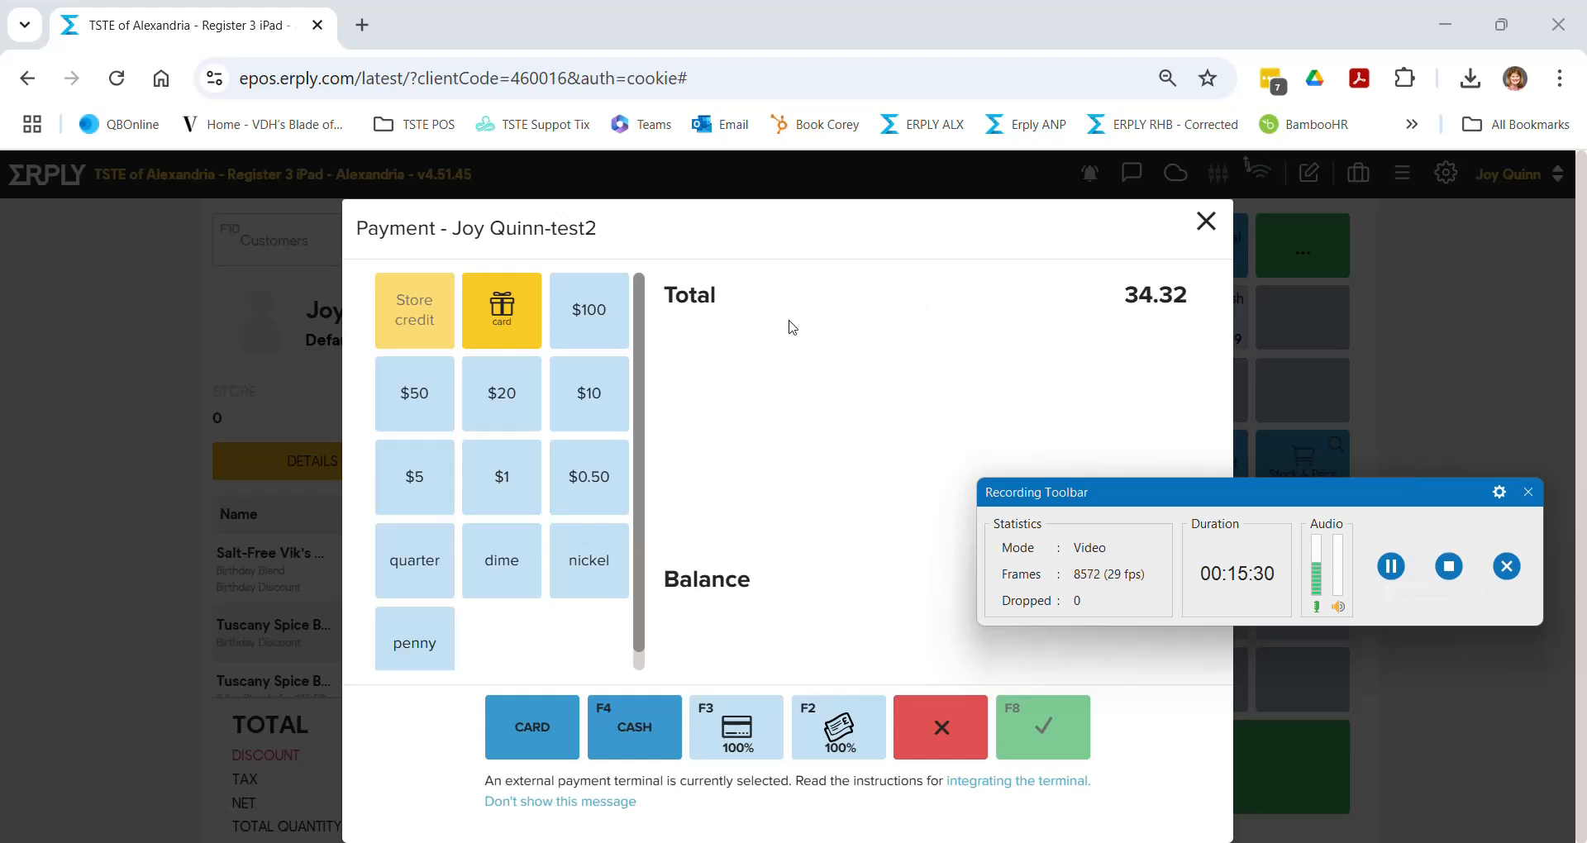
click(502, 307)
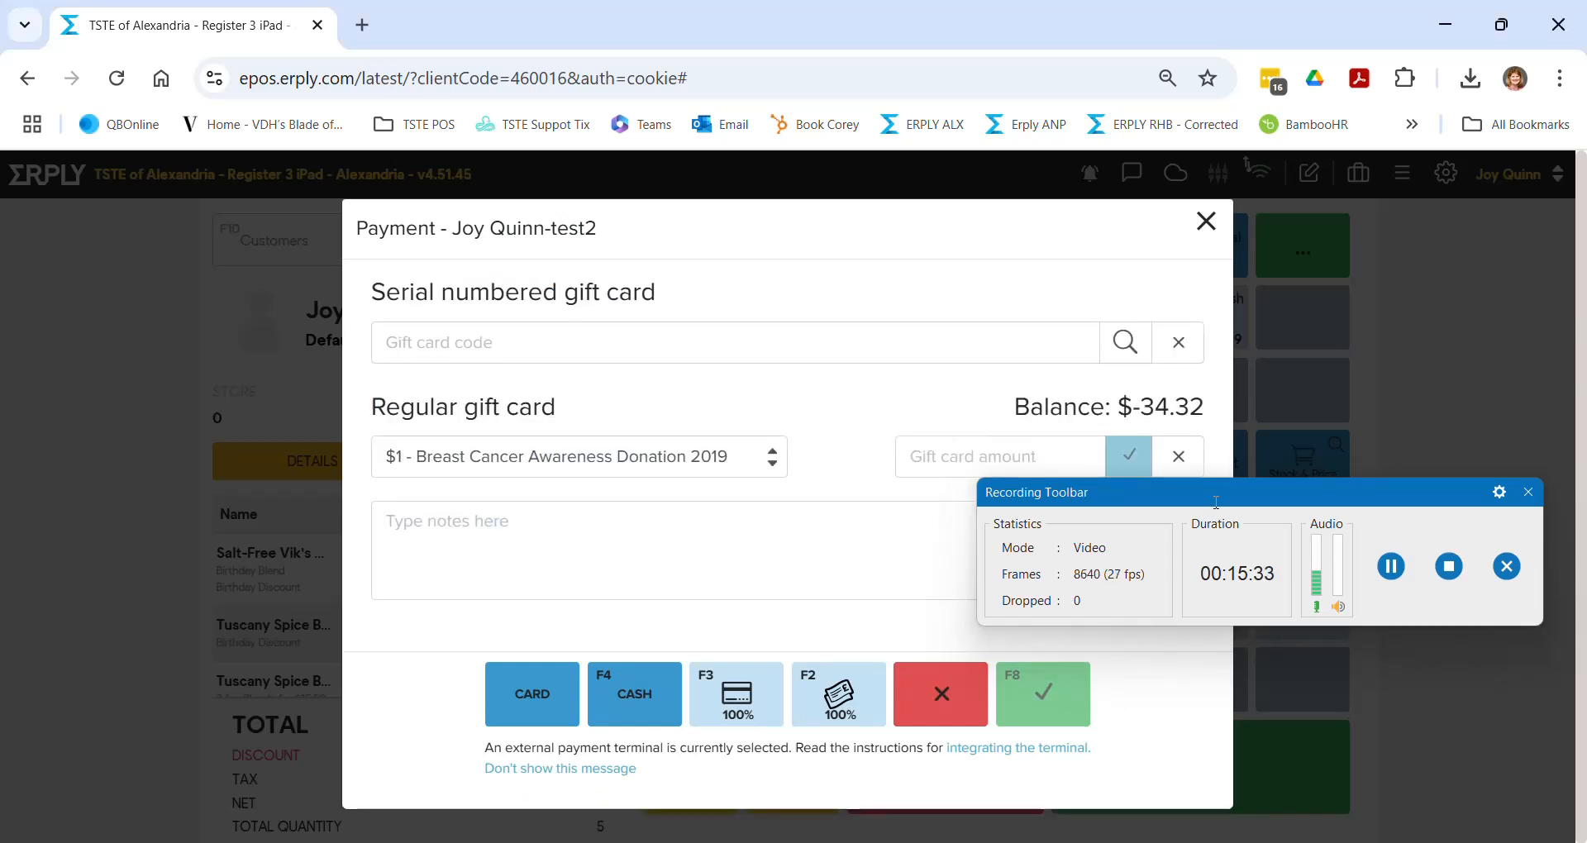
drag(1245, 494, 1276, 767)
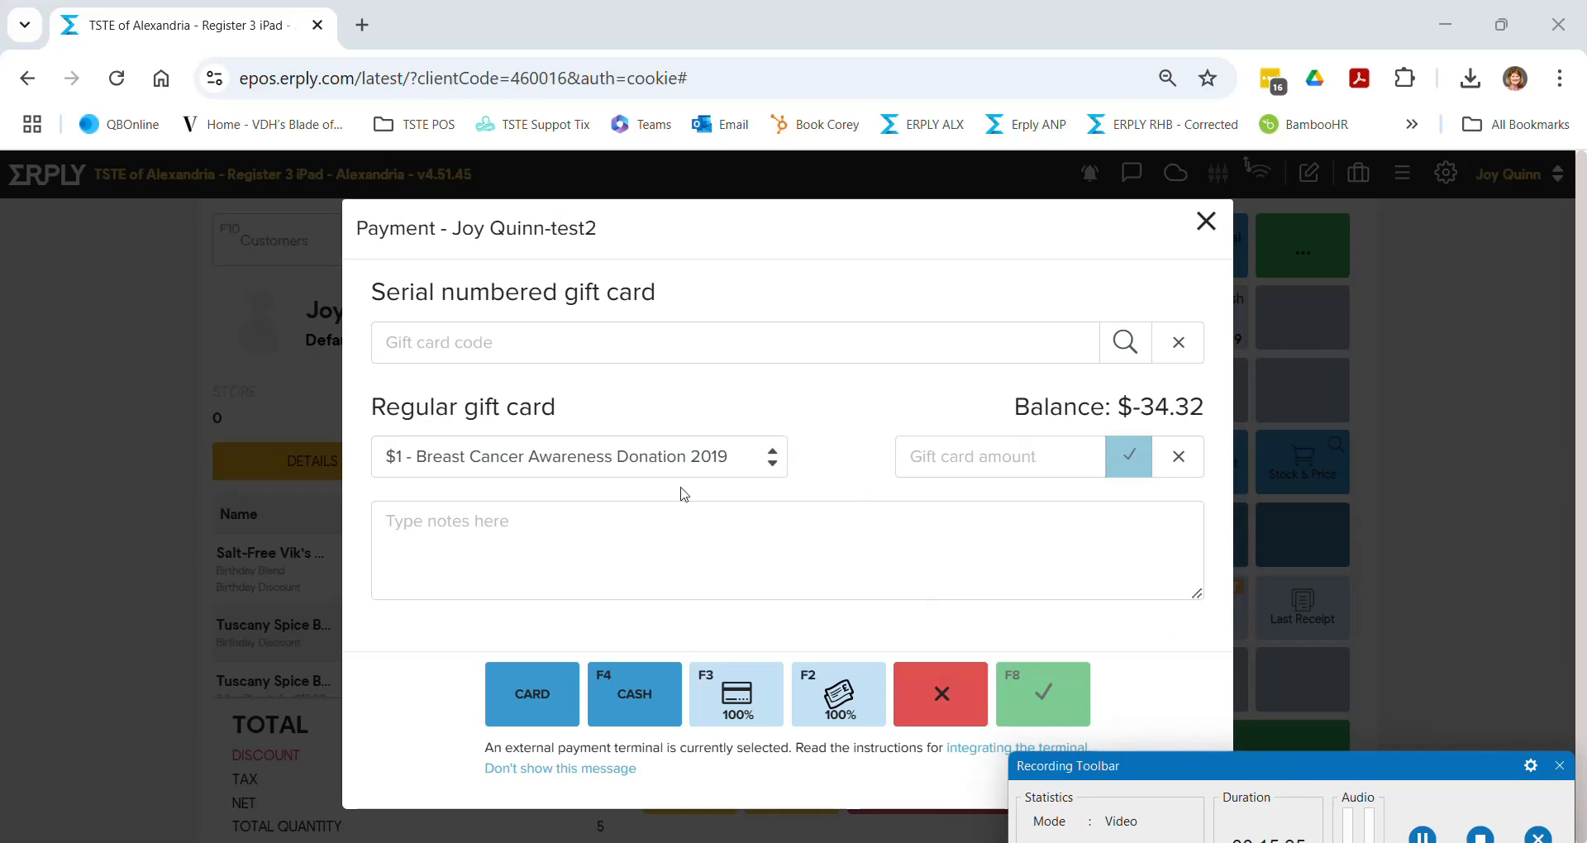
click(433, 344)
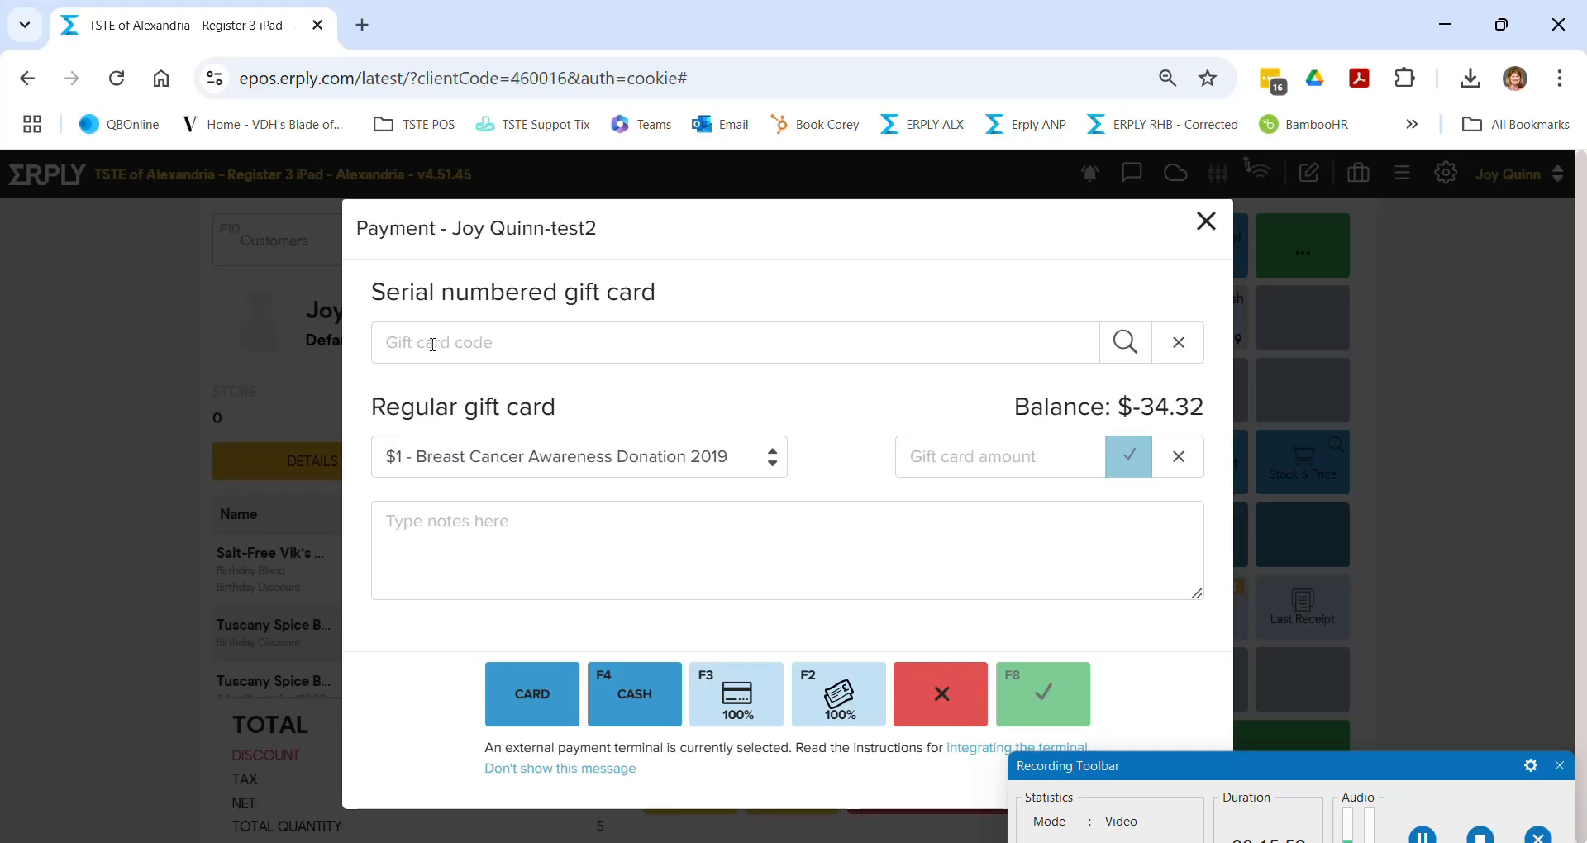
click(777, 459)
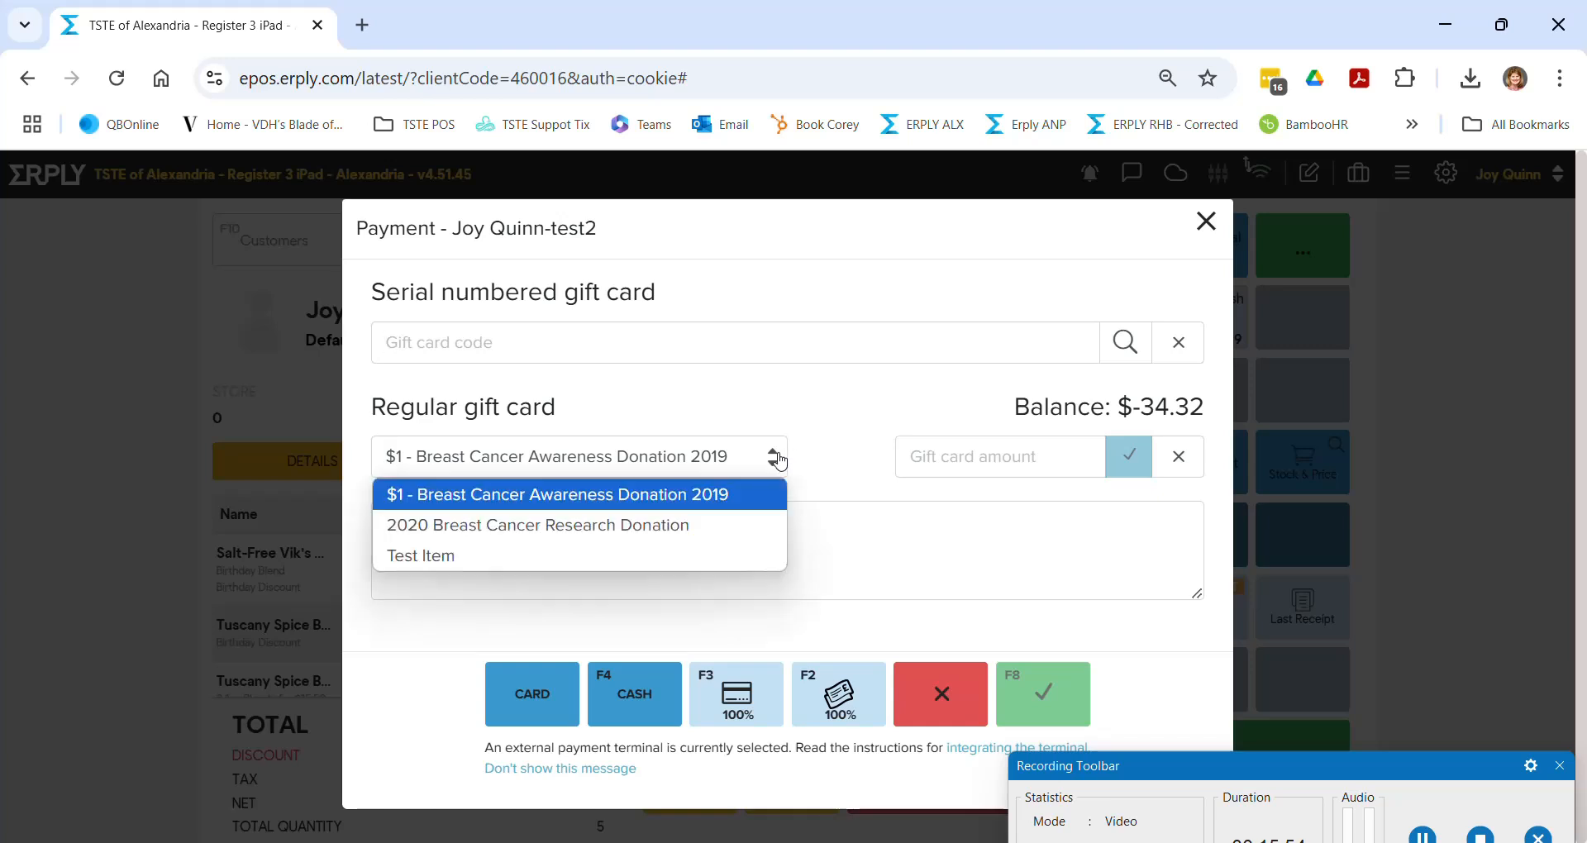
click(552, 552)
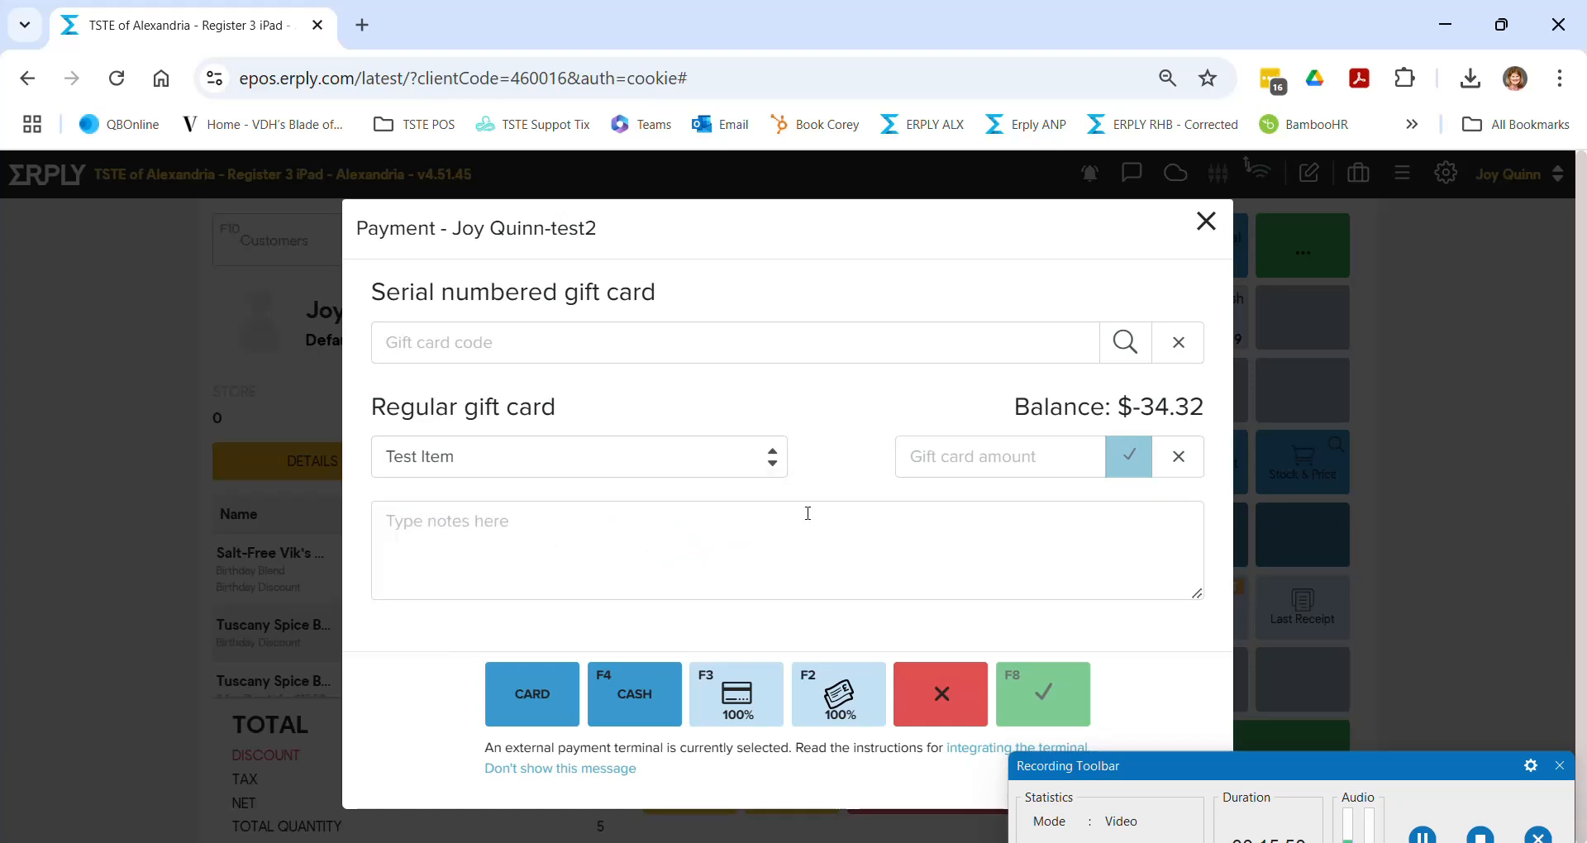
click(927, 461)
text(30)
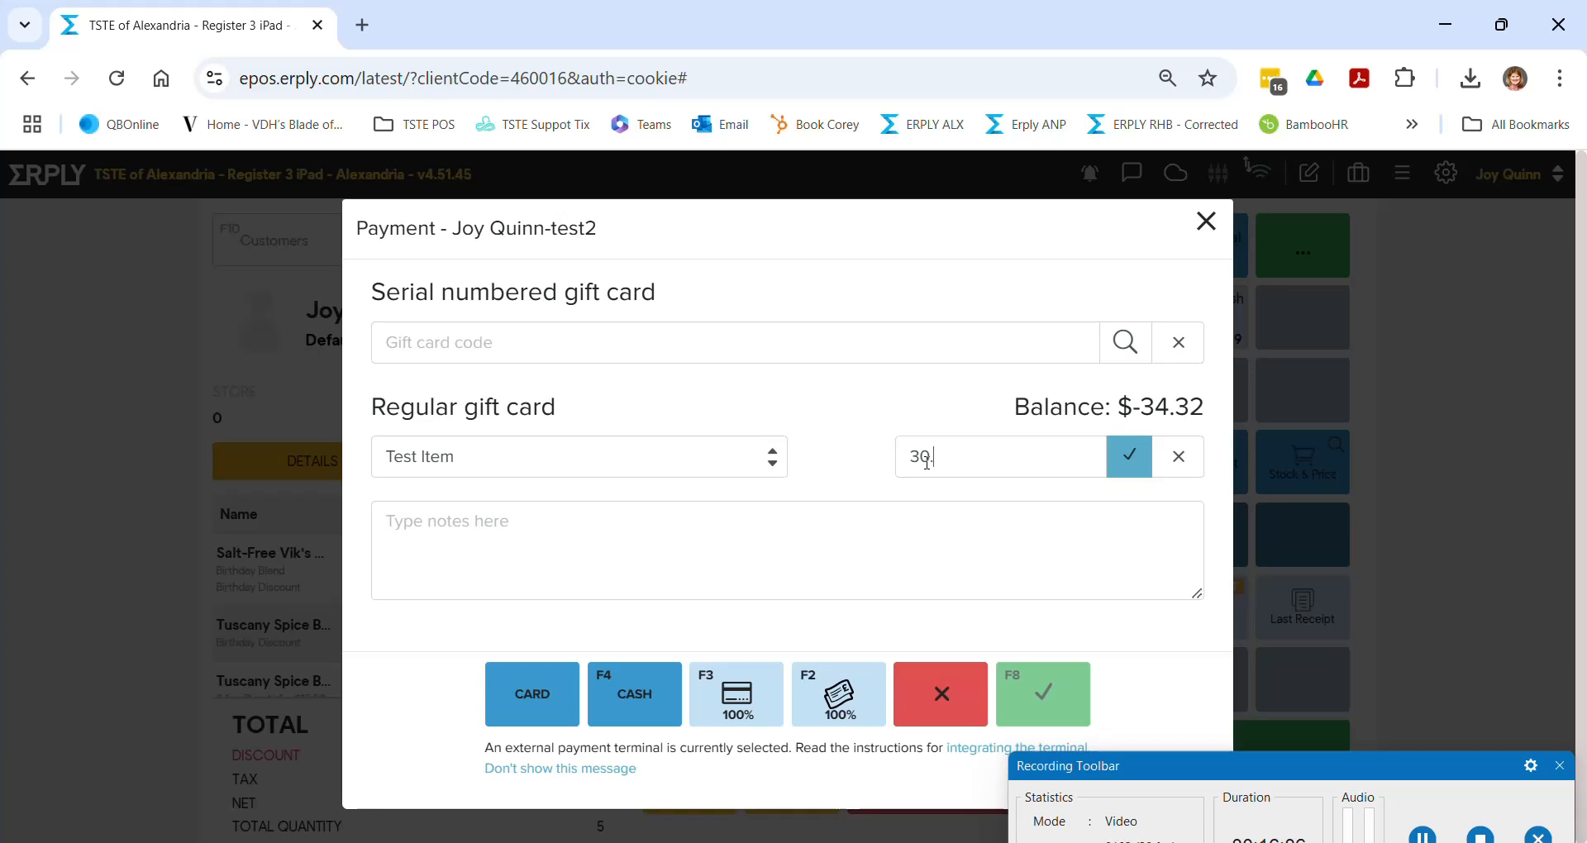
text(.00)
click(798, 527)
text(ANP)
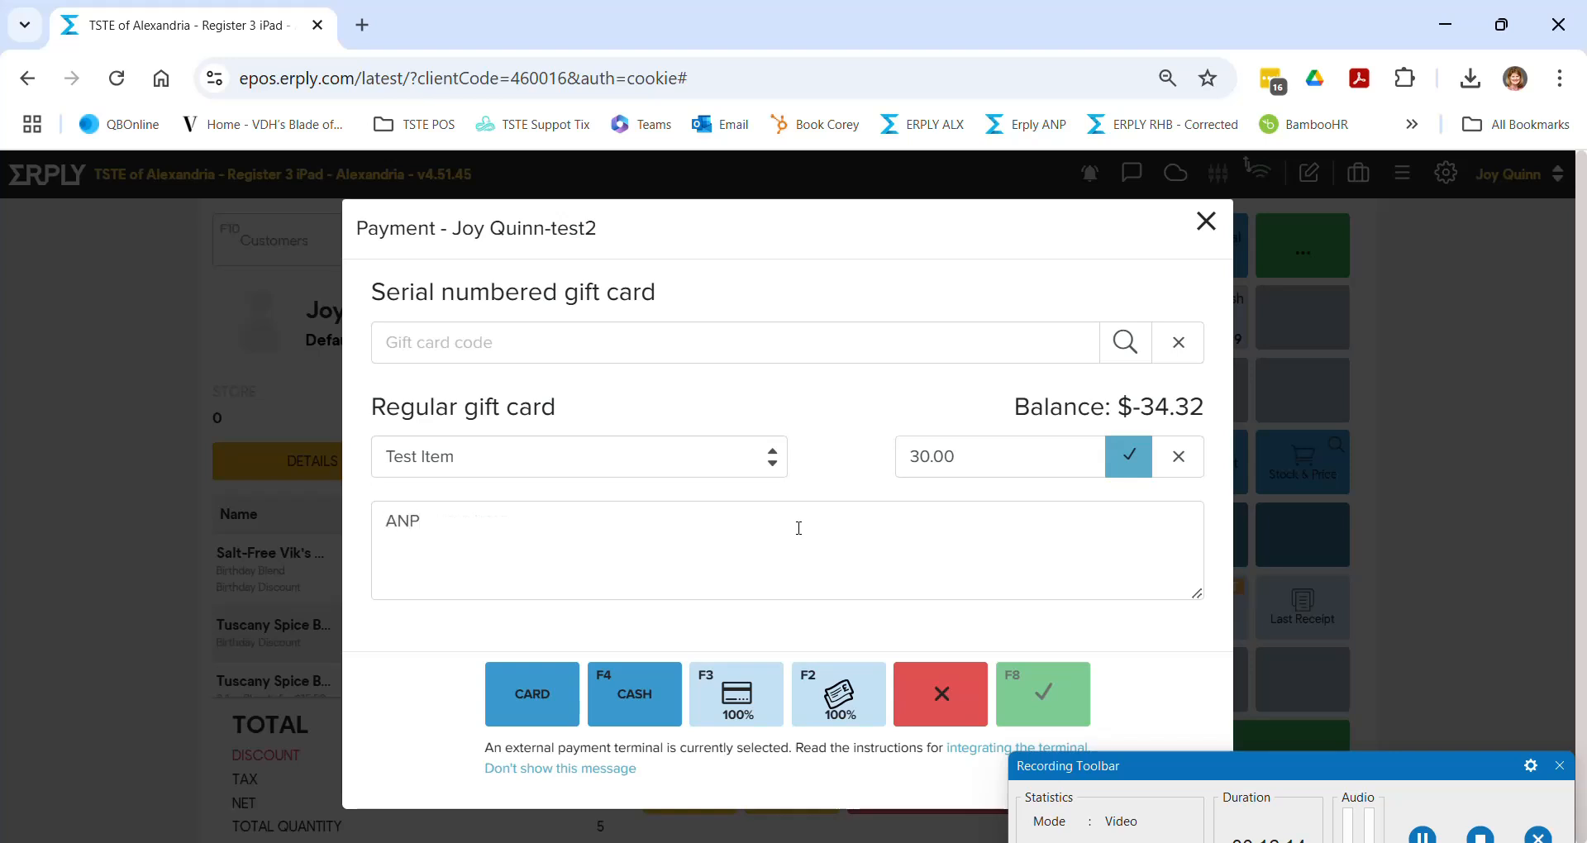
text(#45676)
key(Return)
text(Name)
key(Return)
text(email)
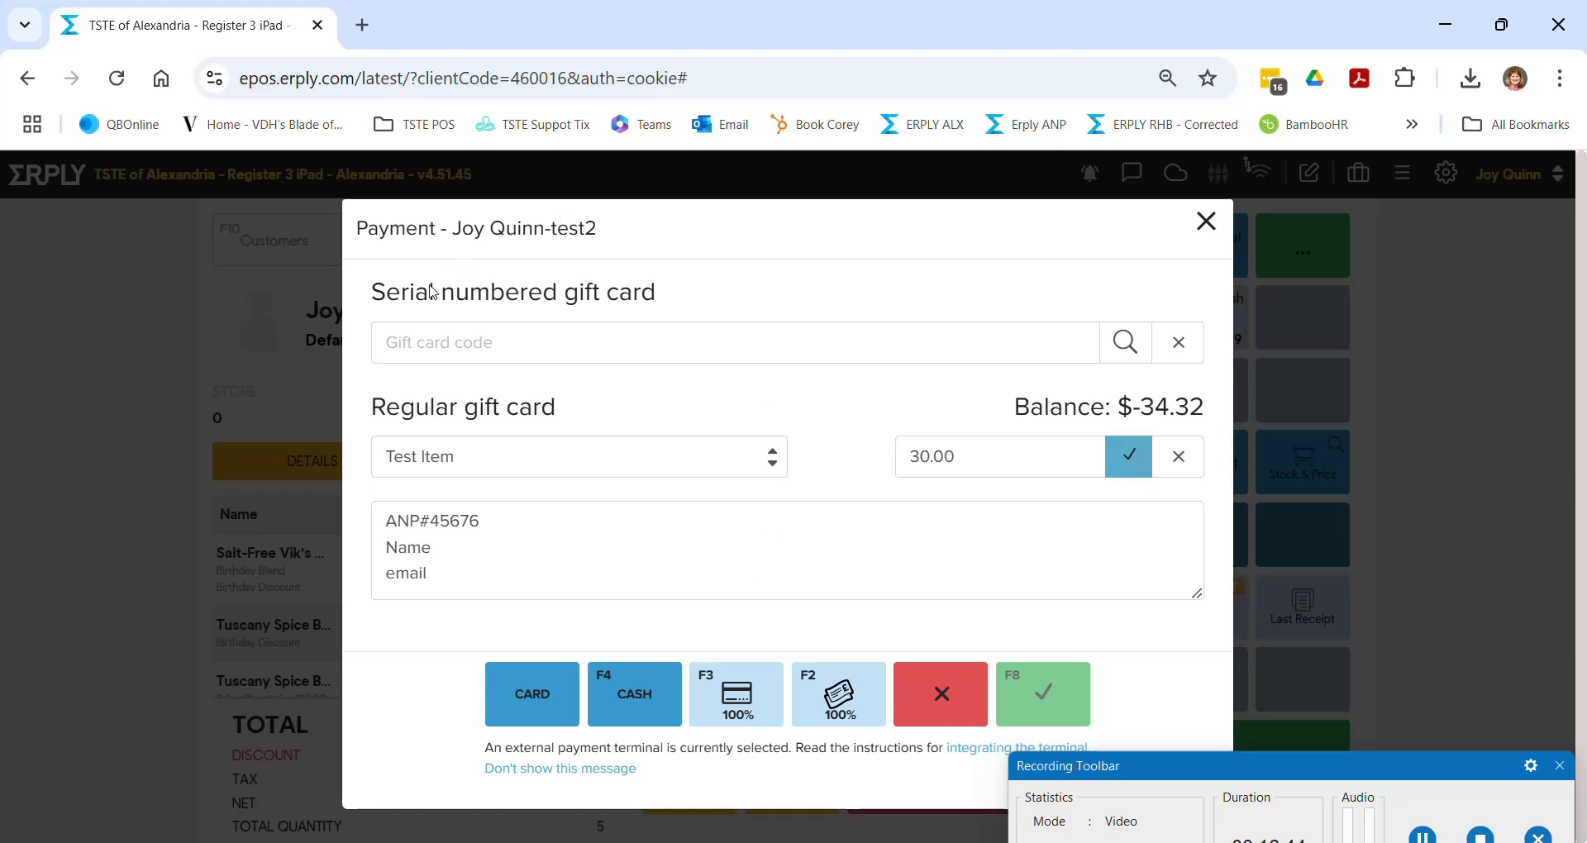
click(438, 344)
text(ALX-test)
click(1126, 344)
drag(449, 343, 362, 349)
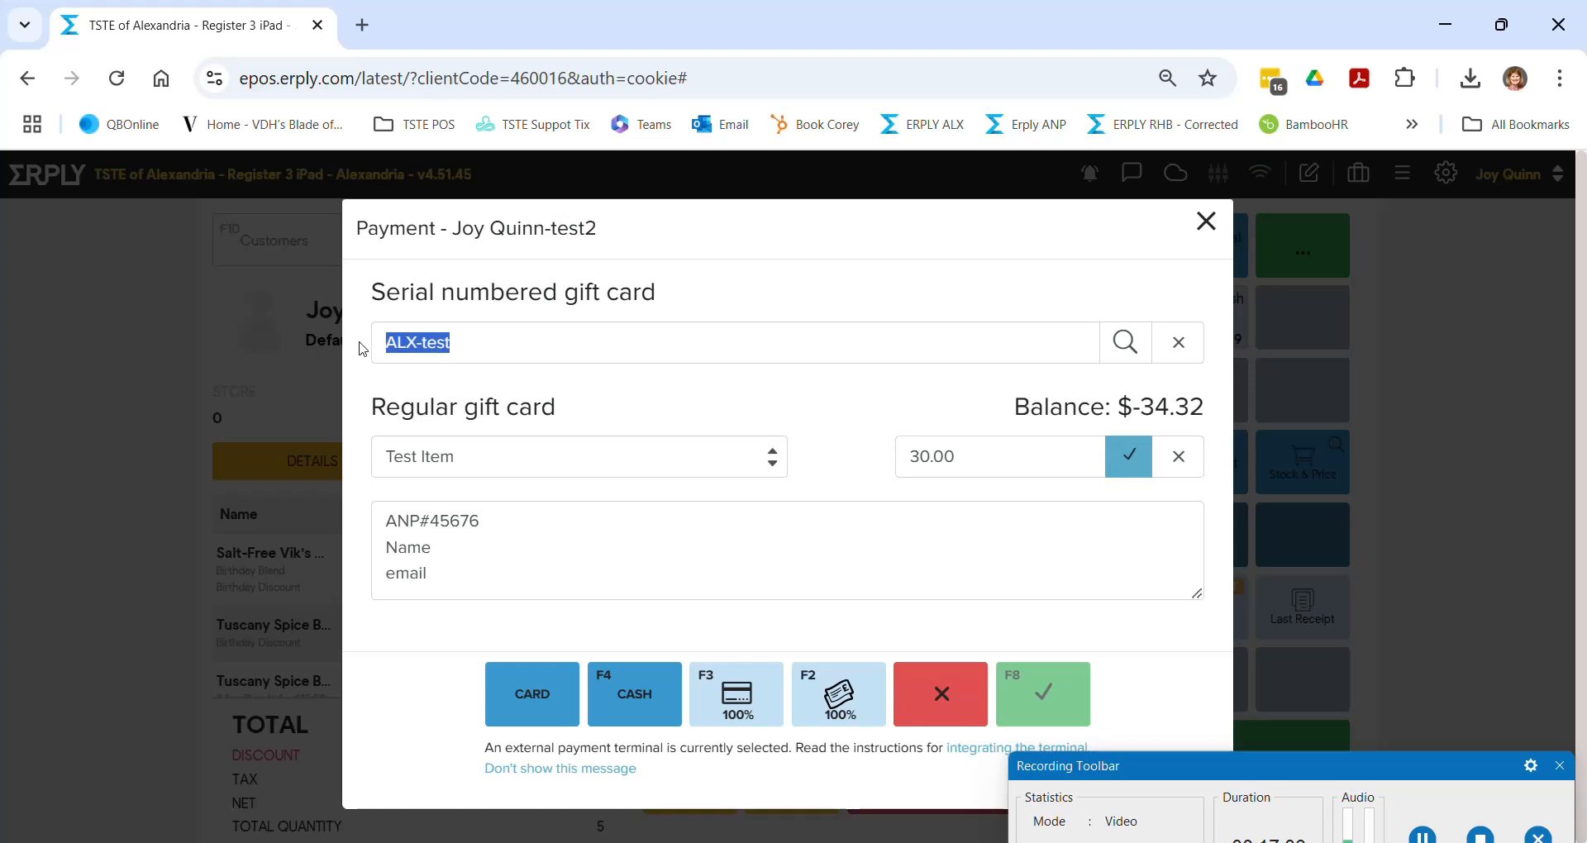
key(BackSpace)
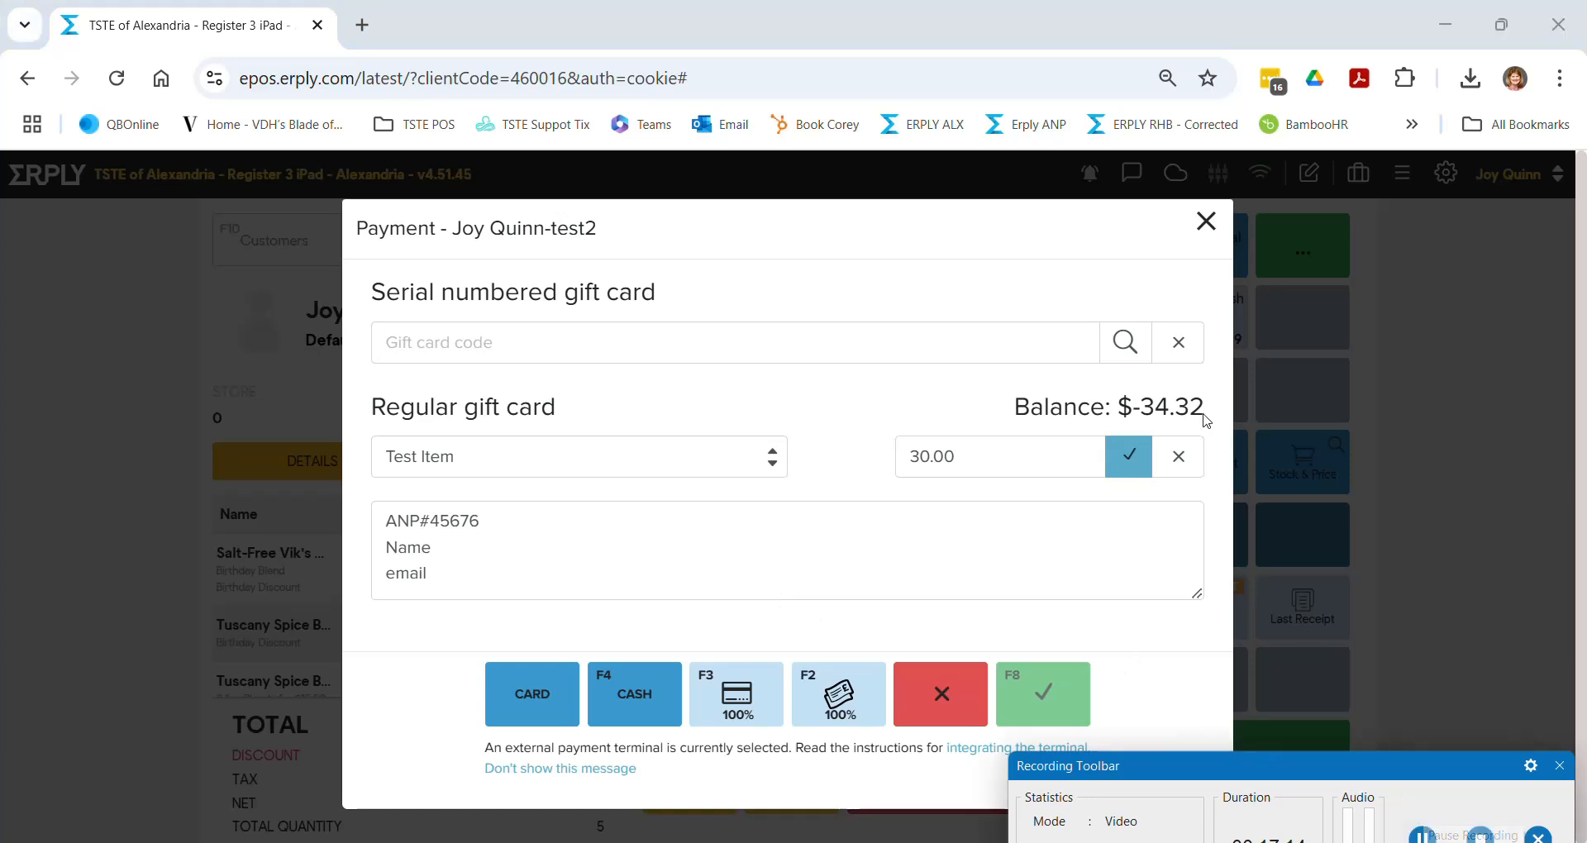
click(1206, 223)
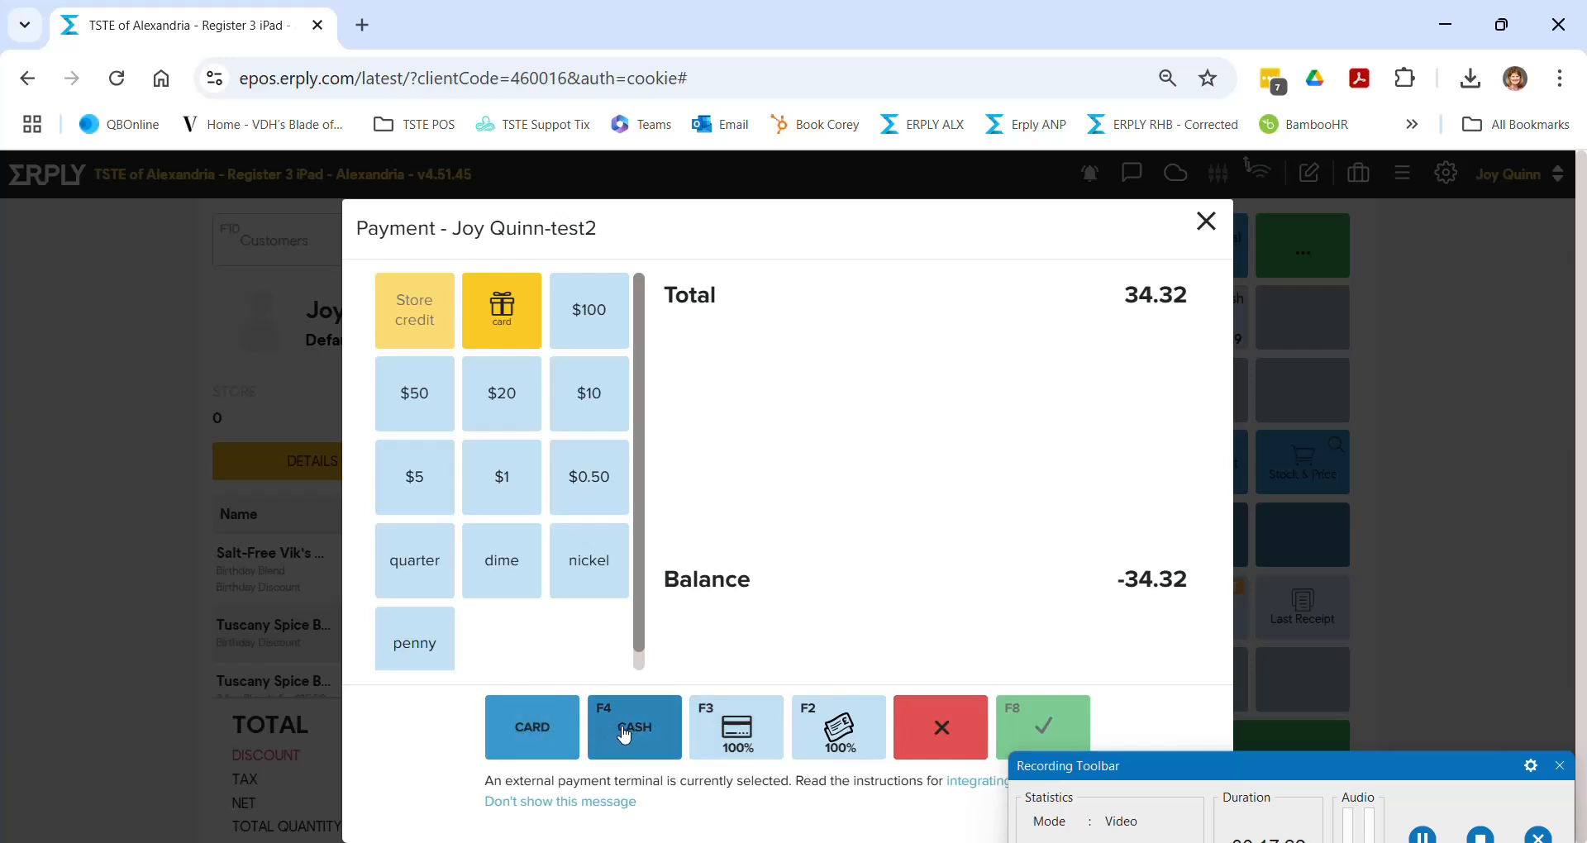
- Try card and full-amount cash payment lines, then cancel payment and return to the $34.32 sale
click(625, 734)
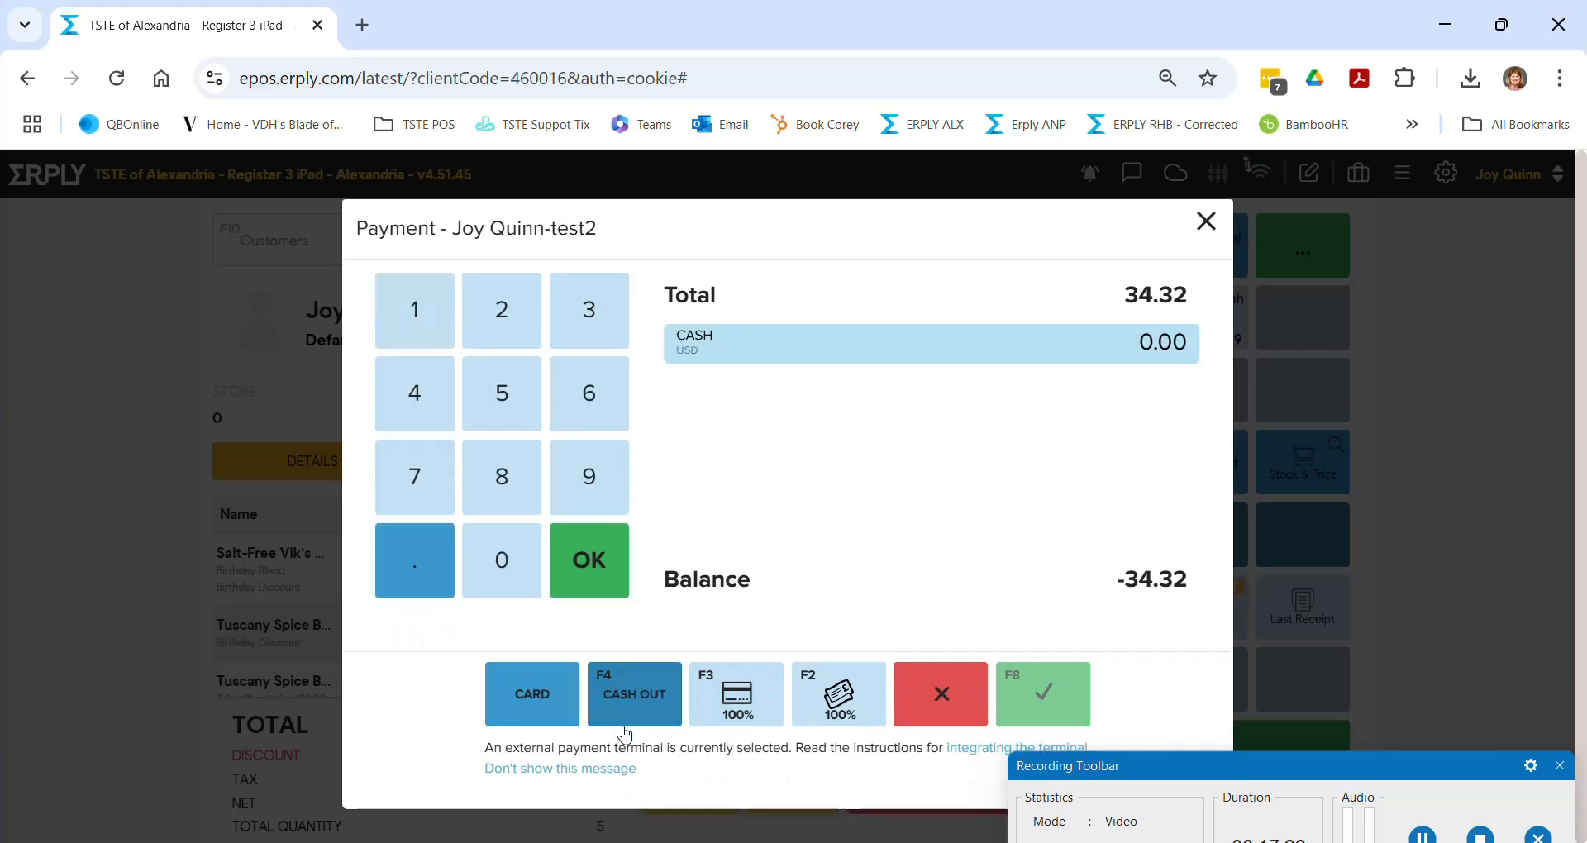
click(541, 711)
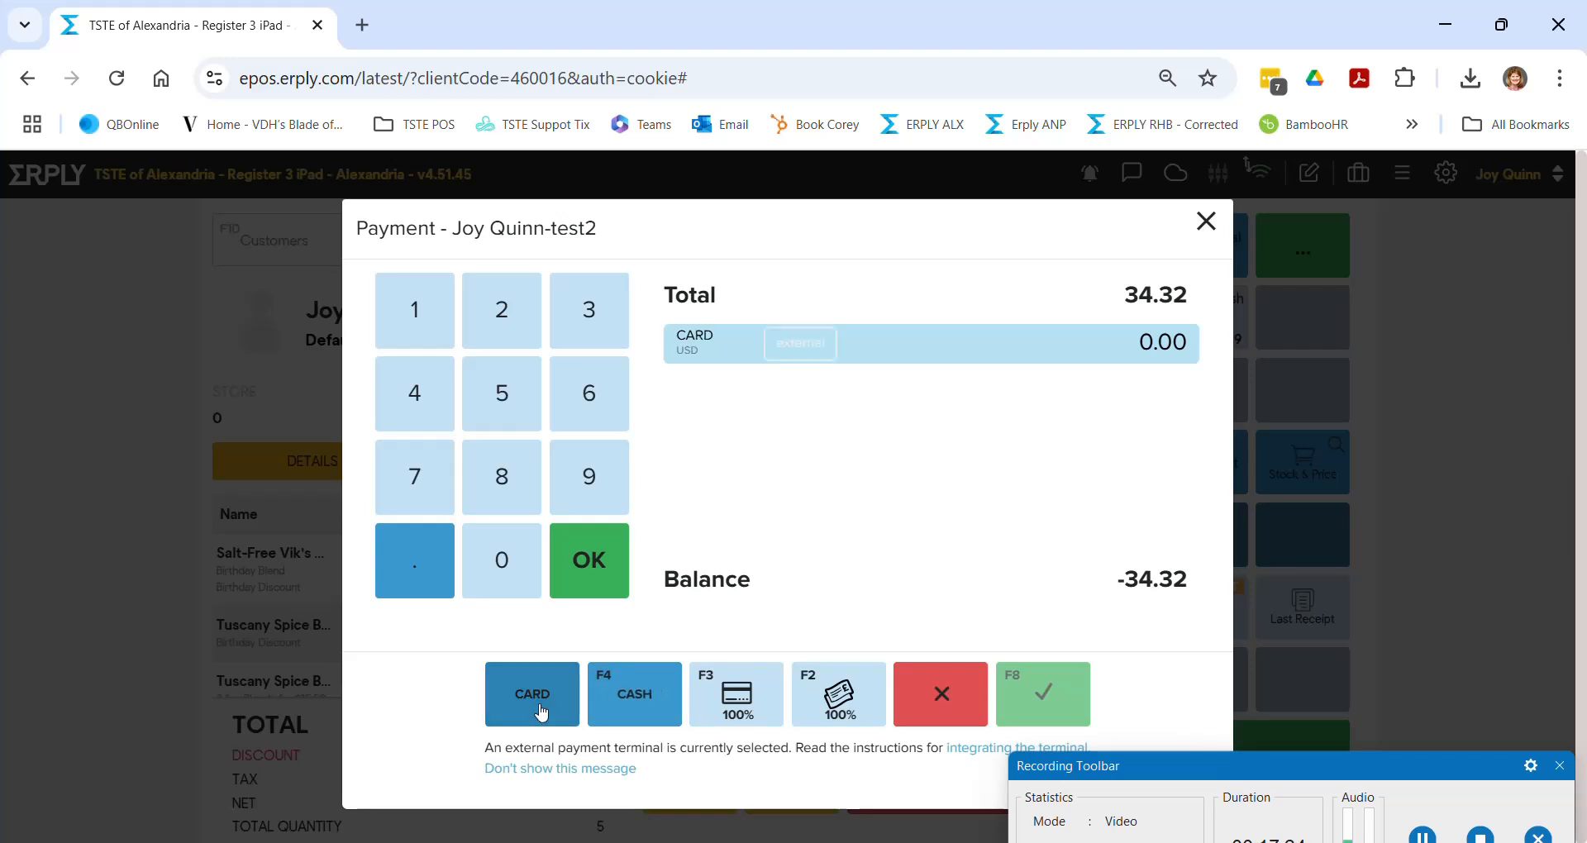
click(720, 703)
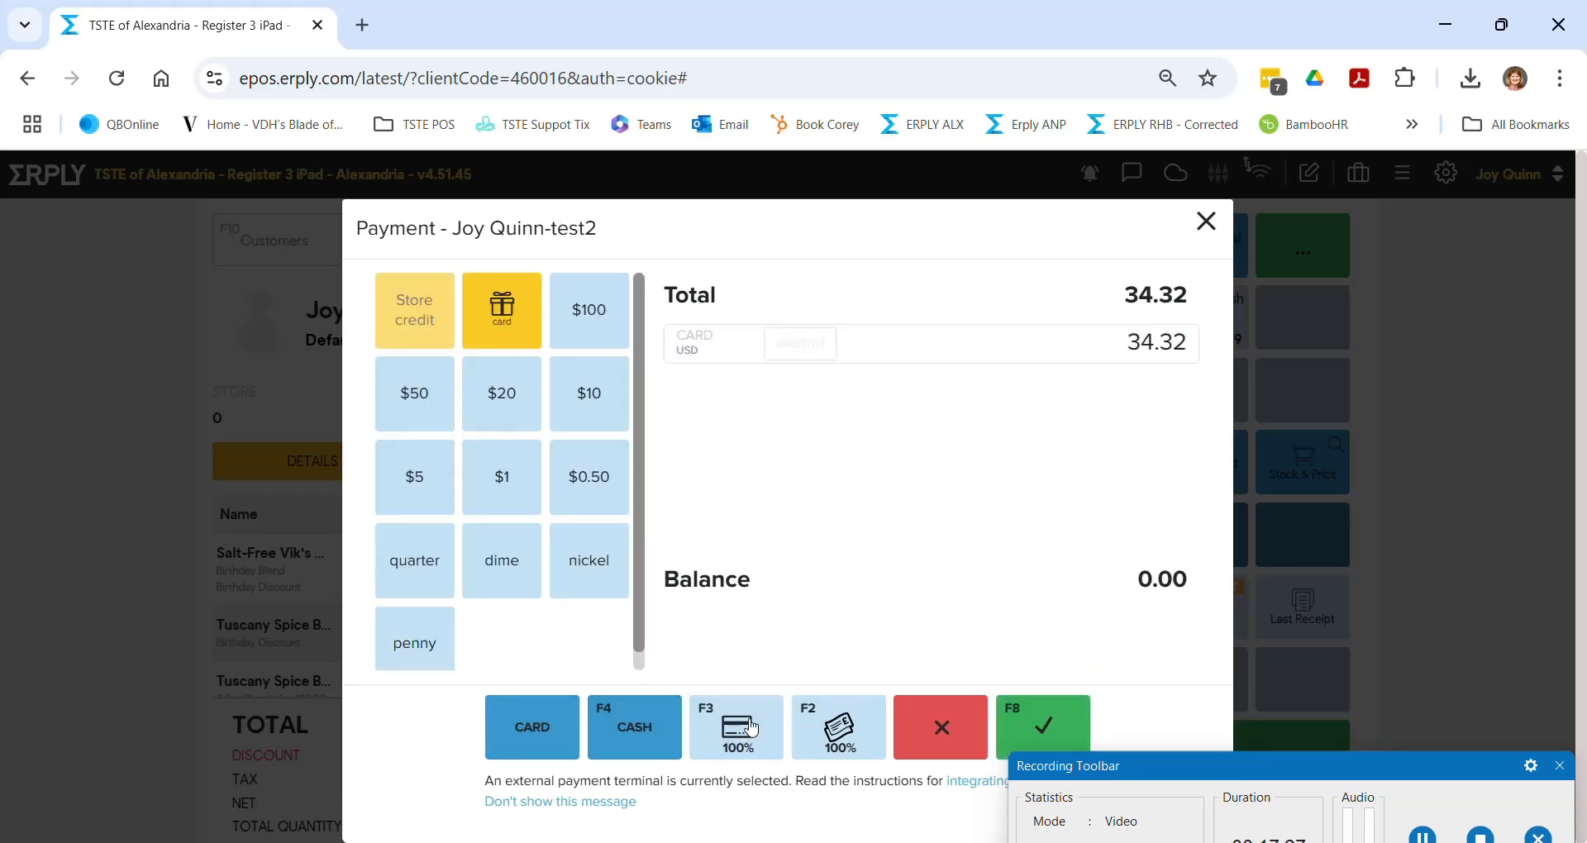
click(847, 736)
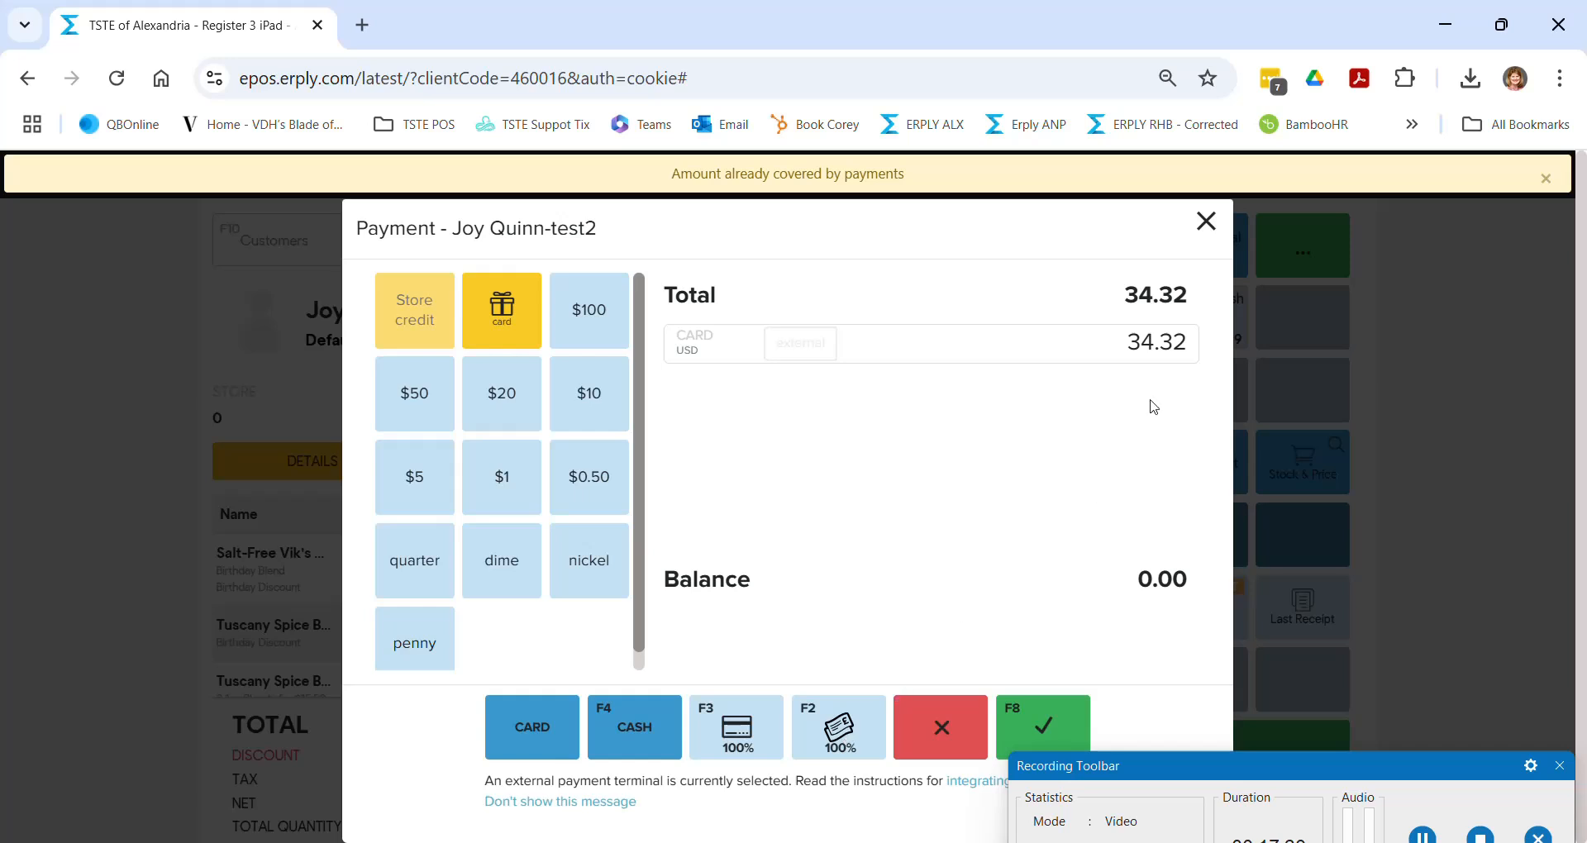
click(1060, 345)
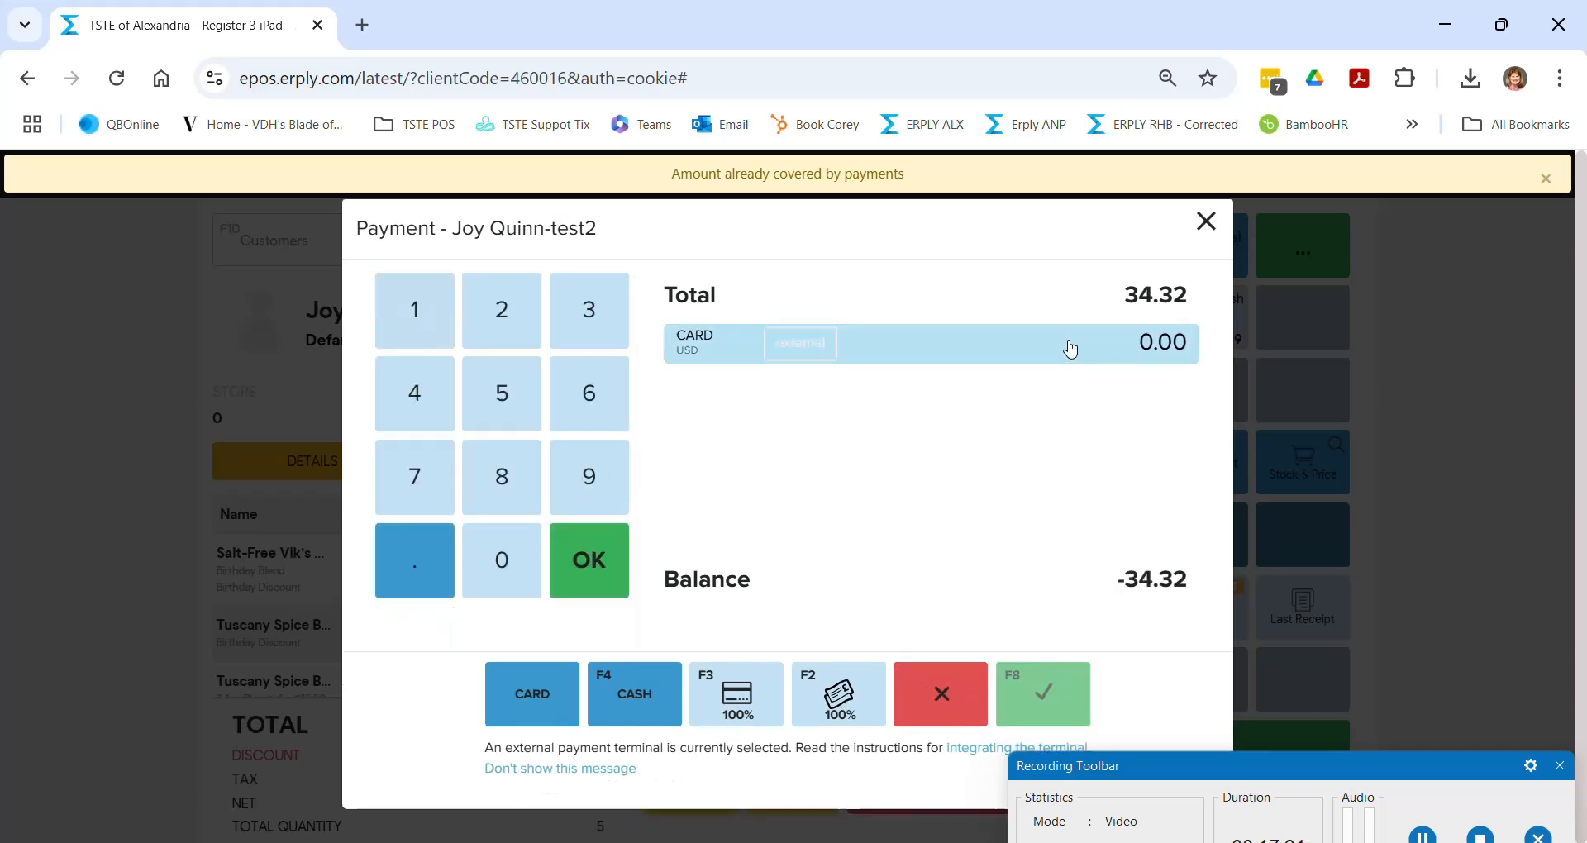
click(859, 690)
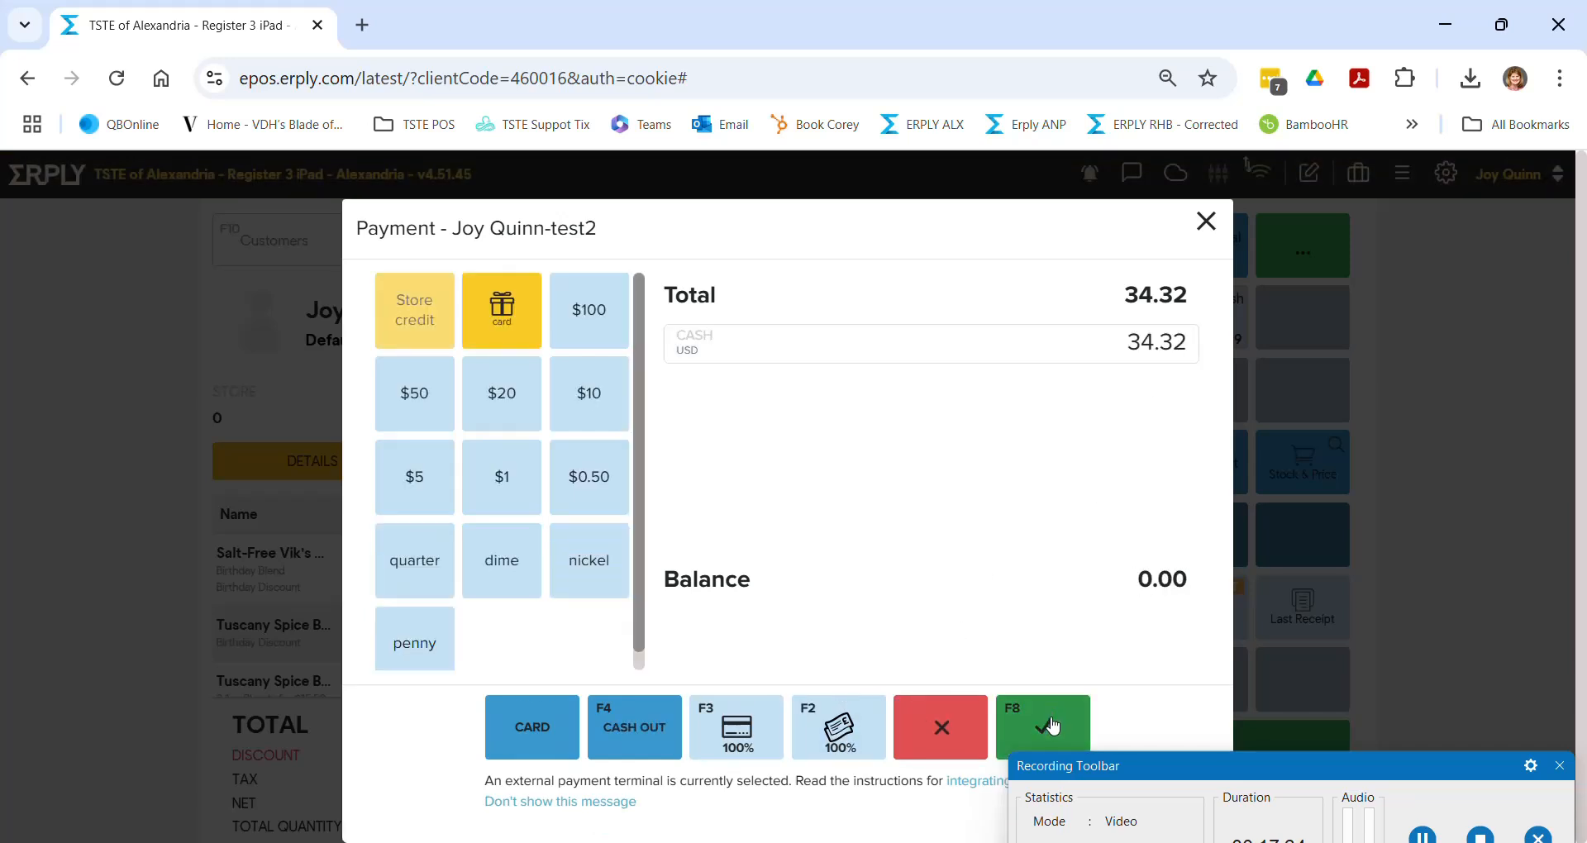
click(946, 729)
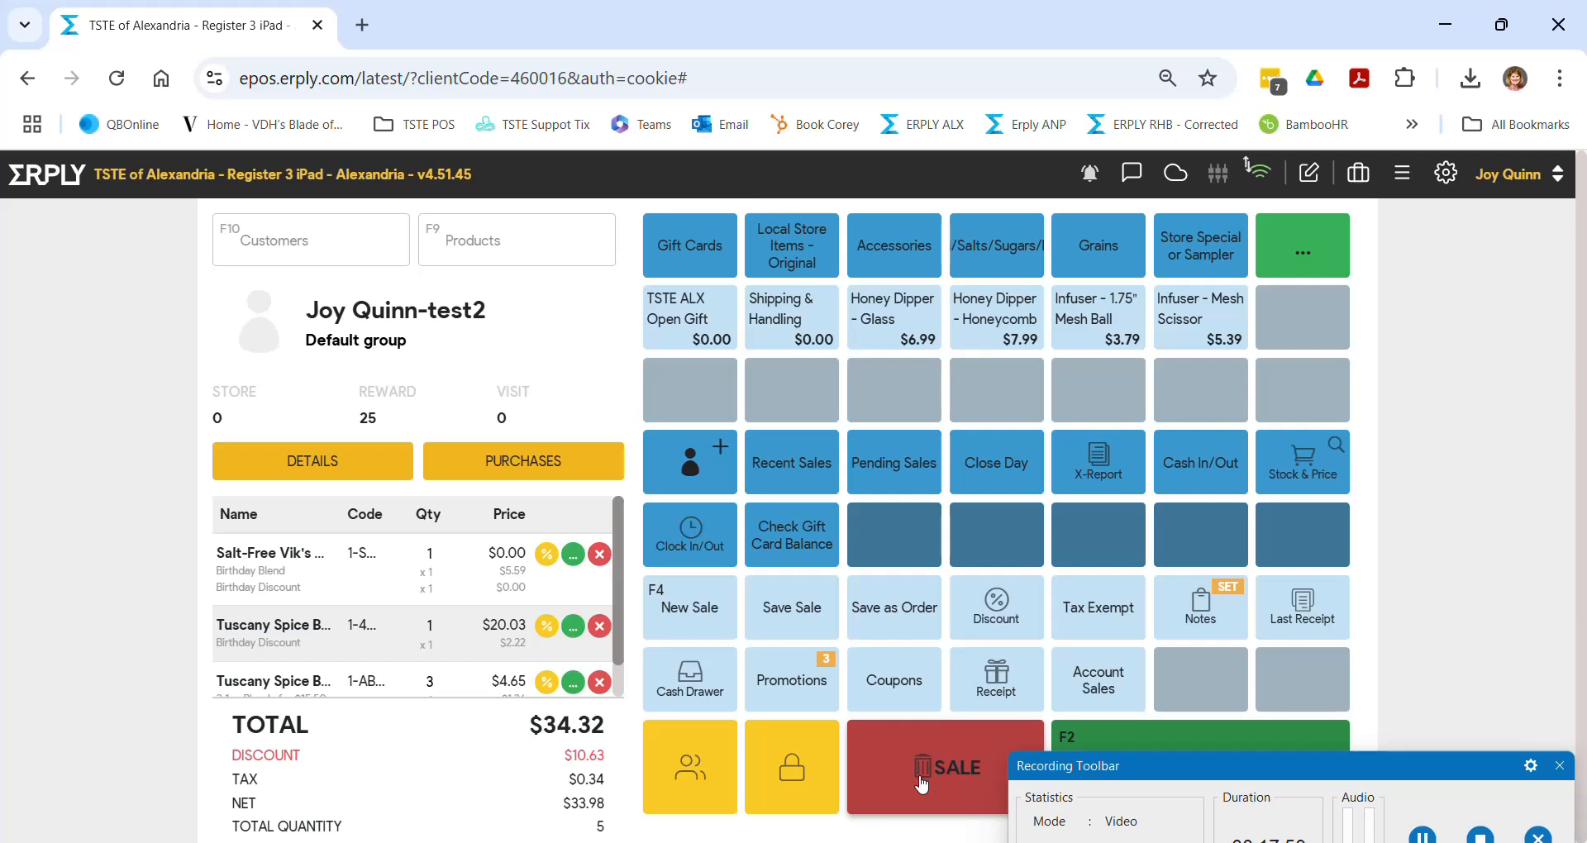
- Check the Tax Exempt options and close them, leaving the $0.34 tax in place
click(1109, 621)
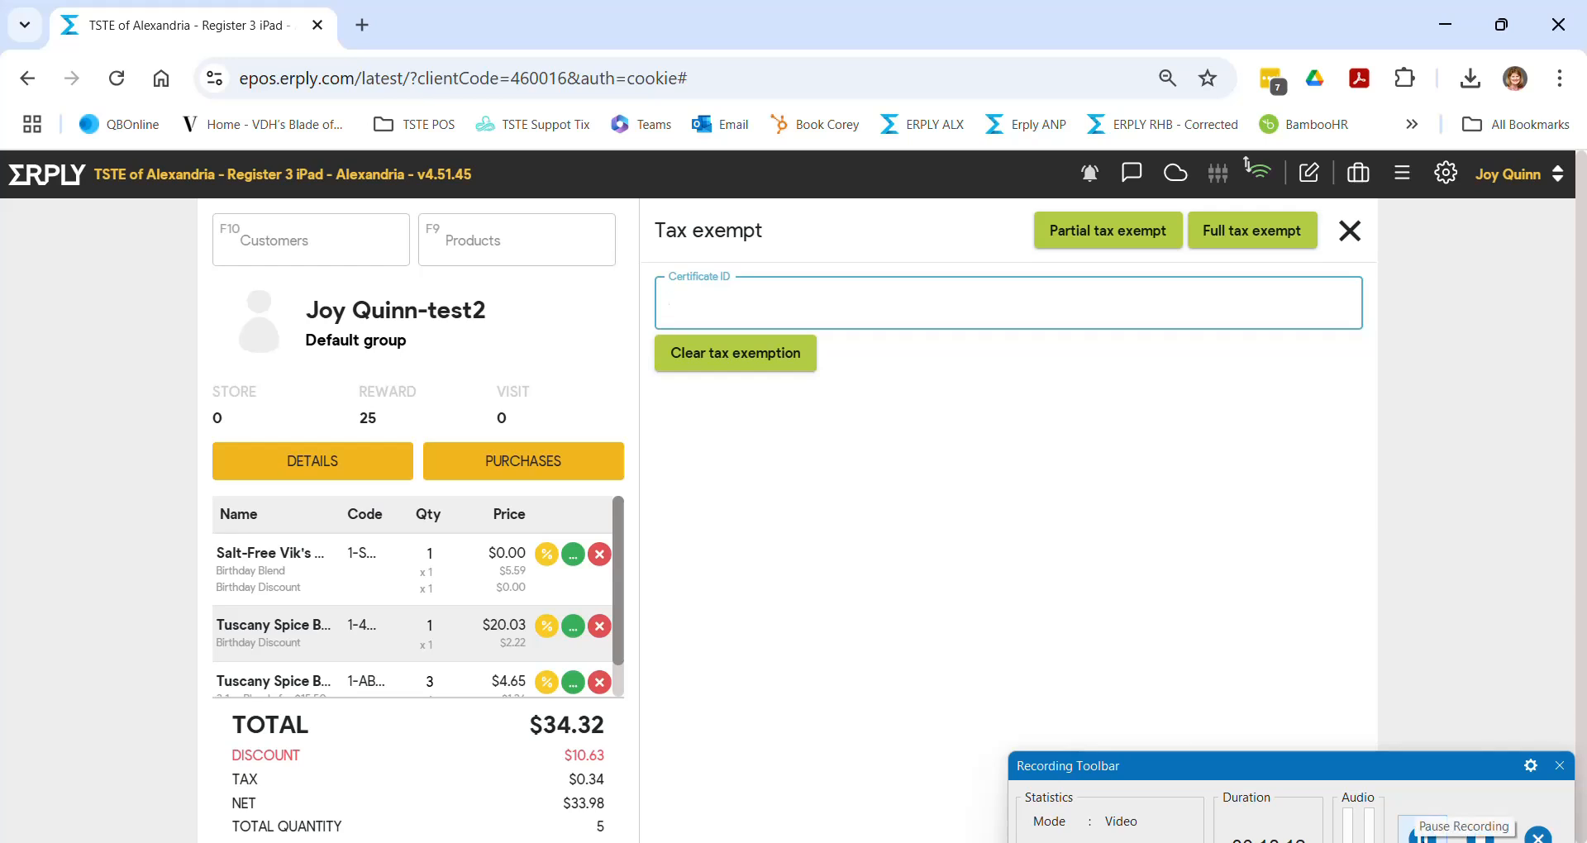
click(1423, 835)
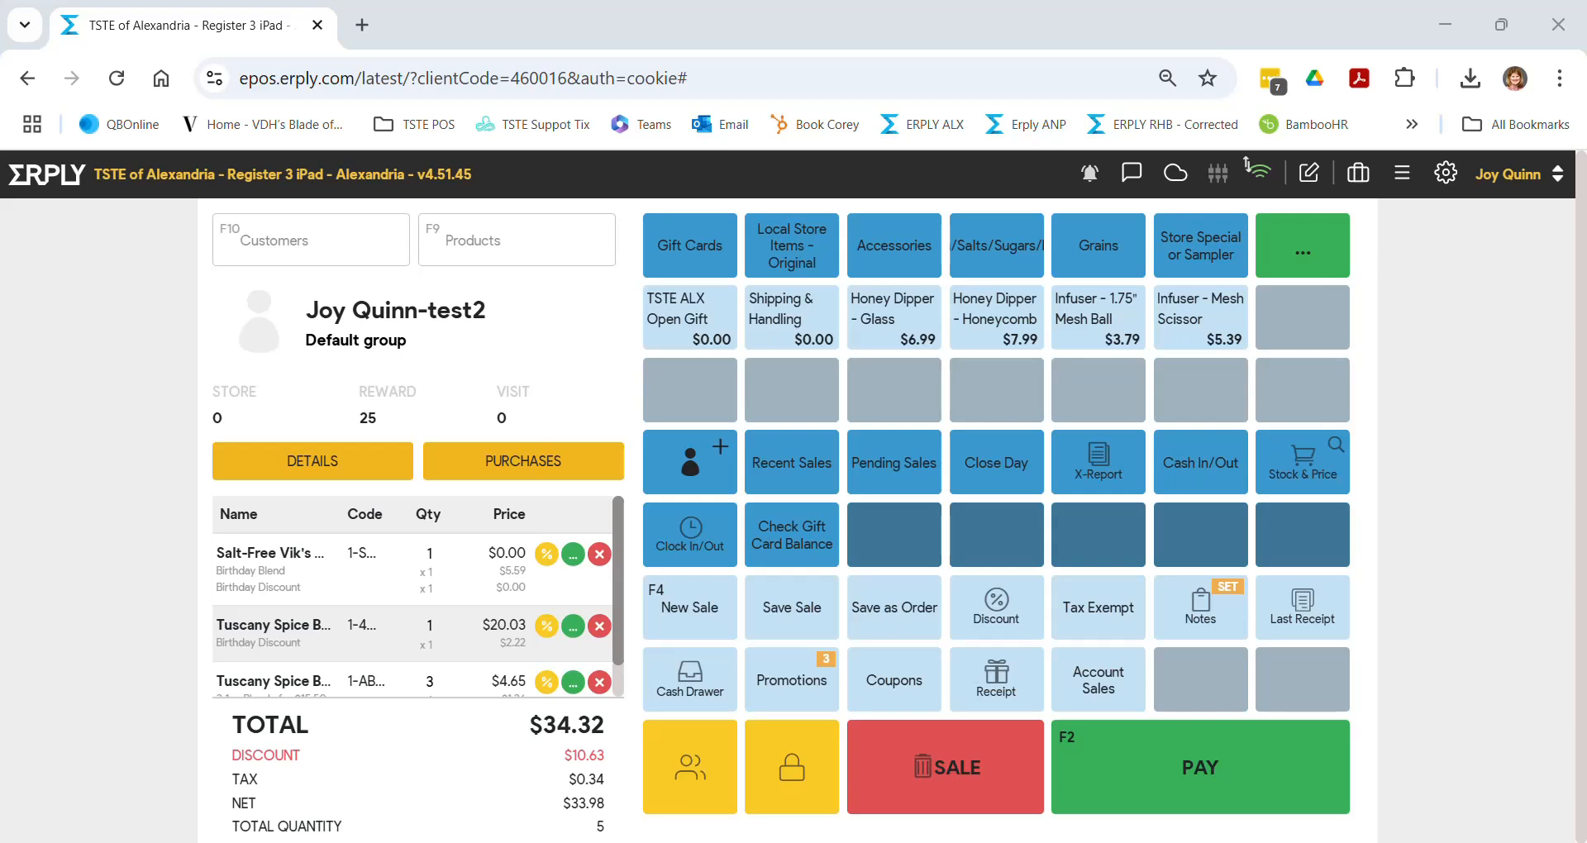
- Collapse and re-expand the button grid, then look through the applied promotions list
click(1403, 175)
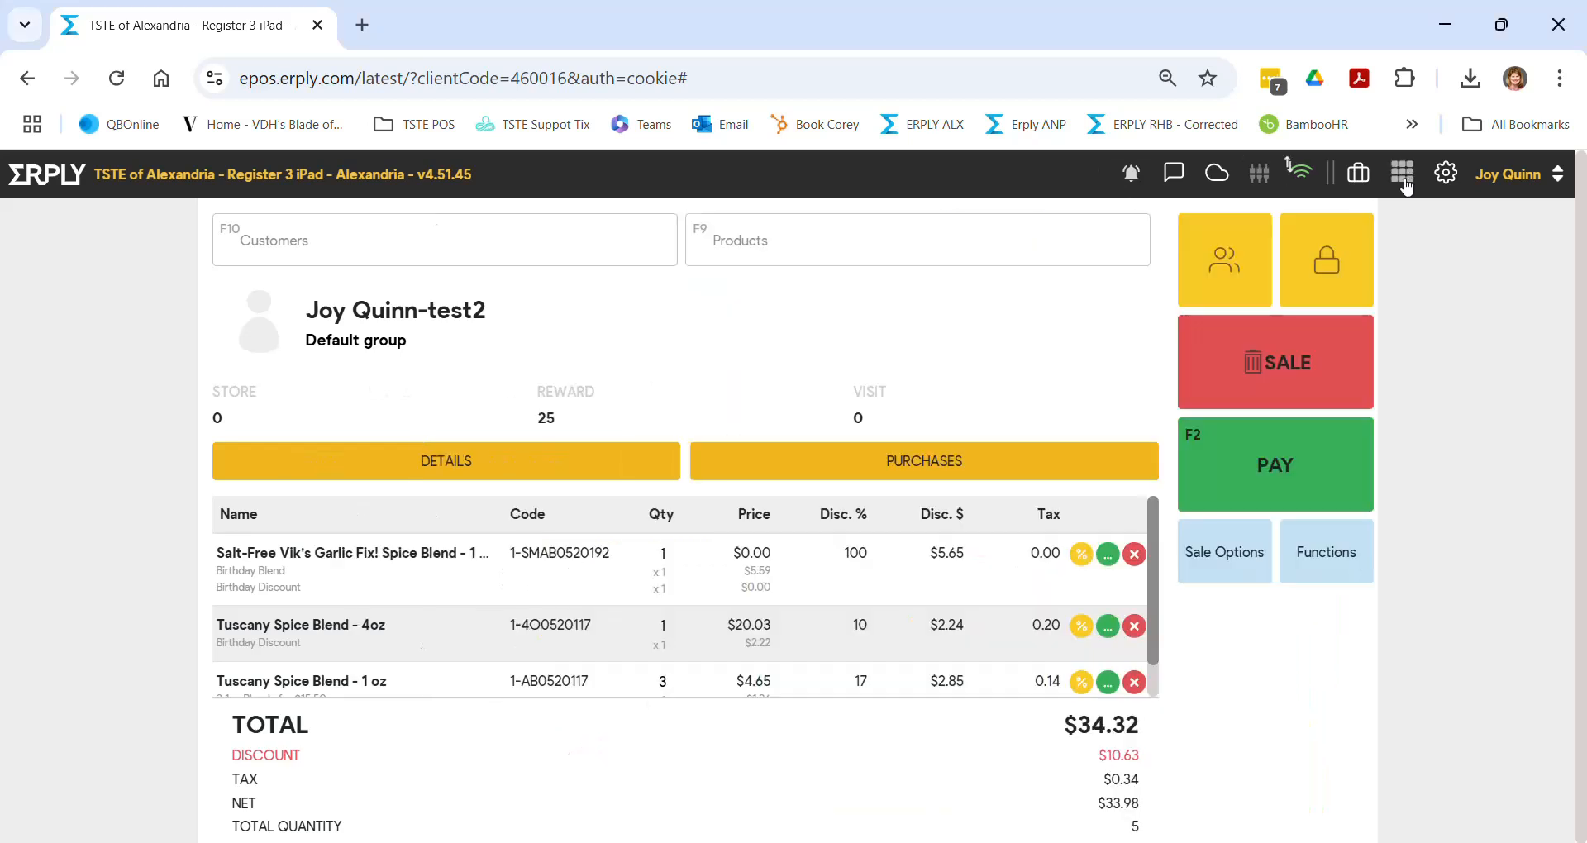
click(1406, 185)
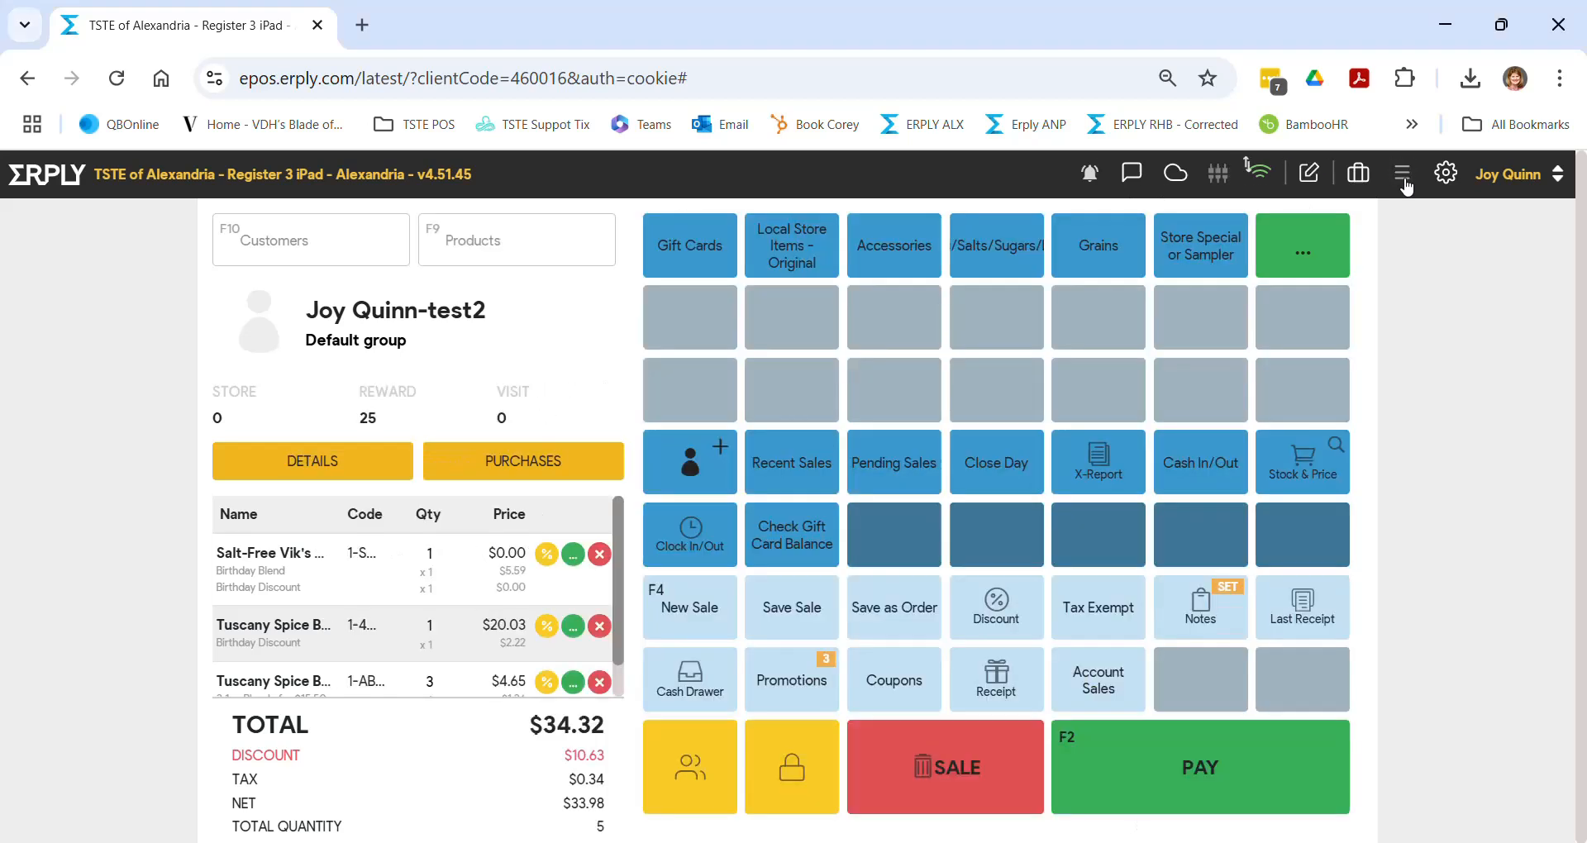
click(796, 677)
scroll(1000, 567, down, 10)
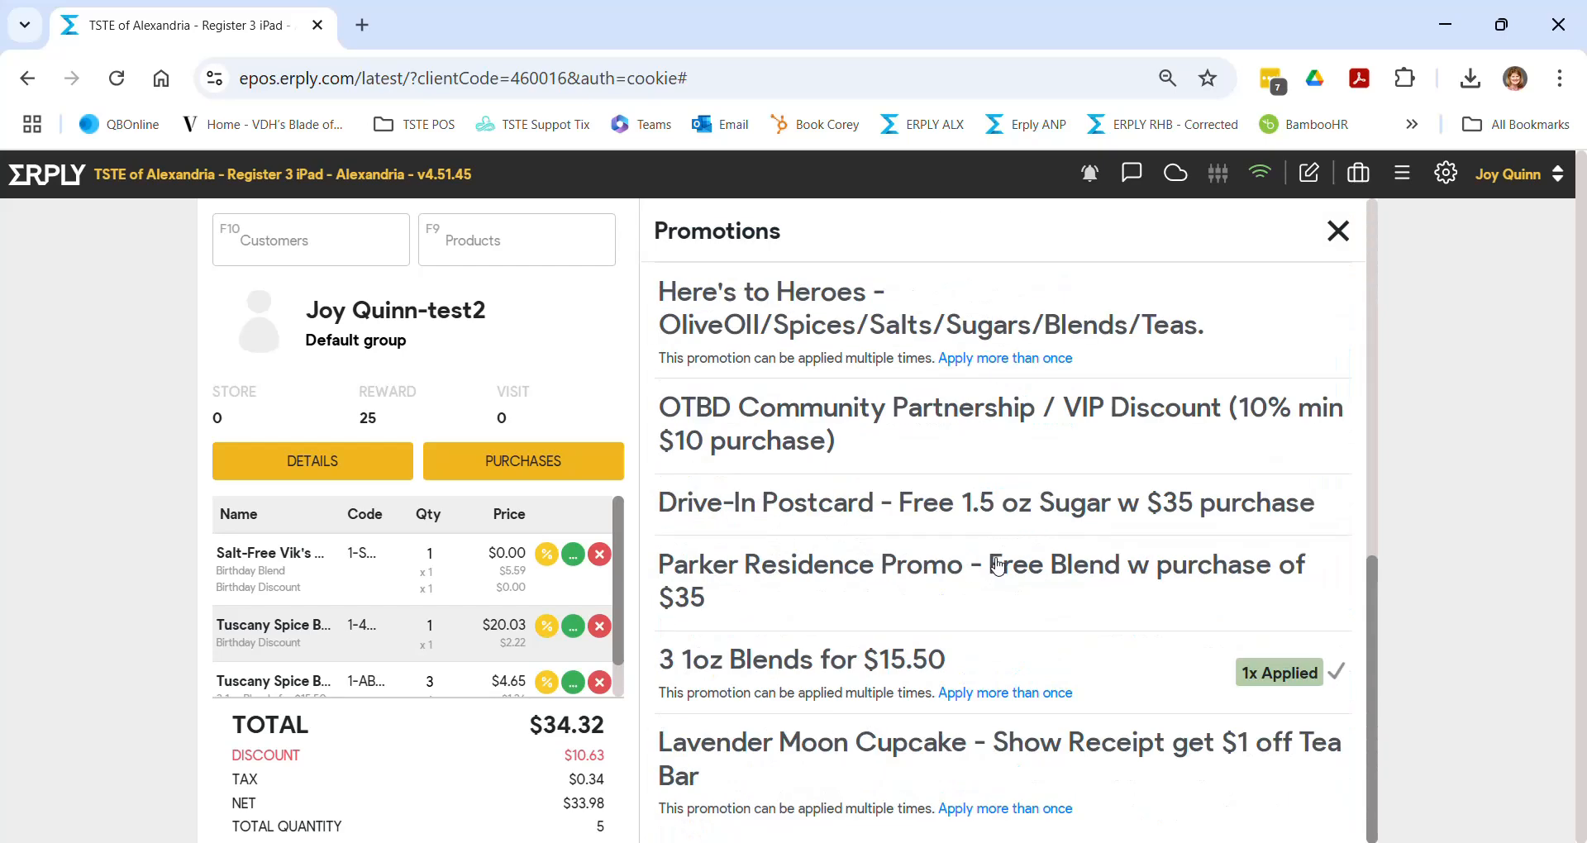
click(1335, 236)
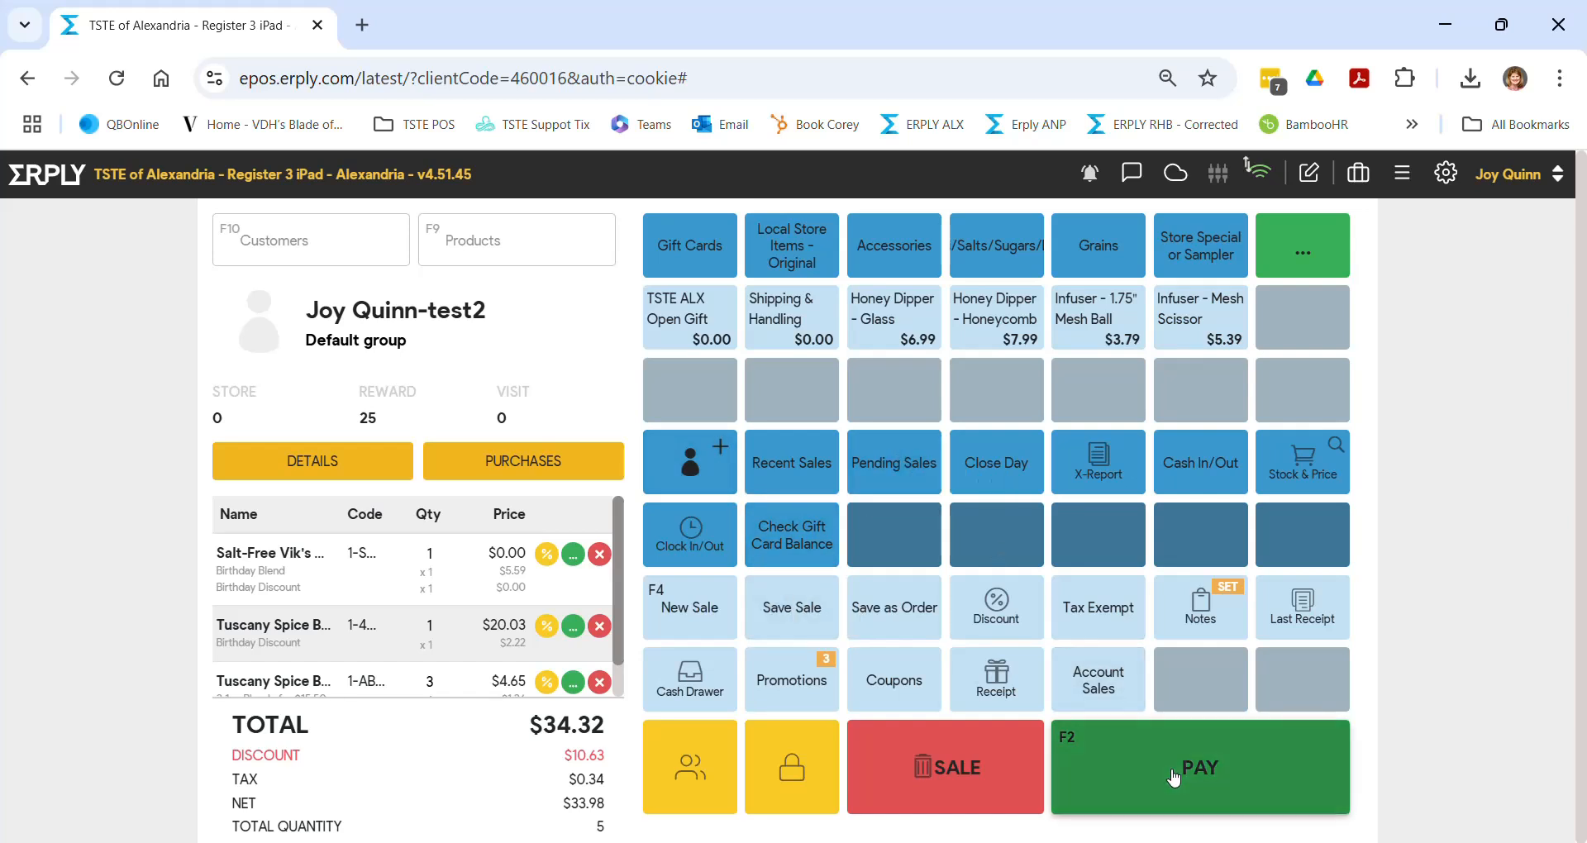
- Discard the current sale, confirming with OK, and open the Recent Sales list
click(981, 774)
click(910, 493)
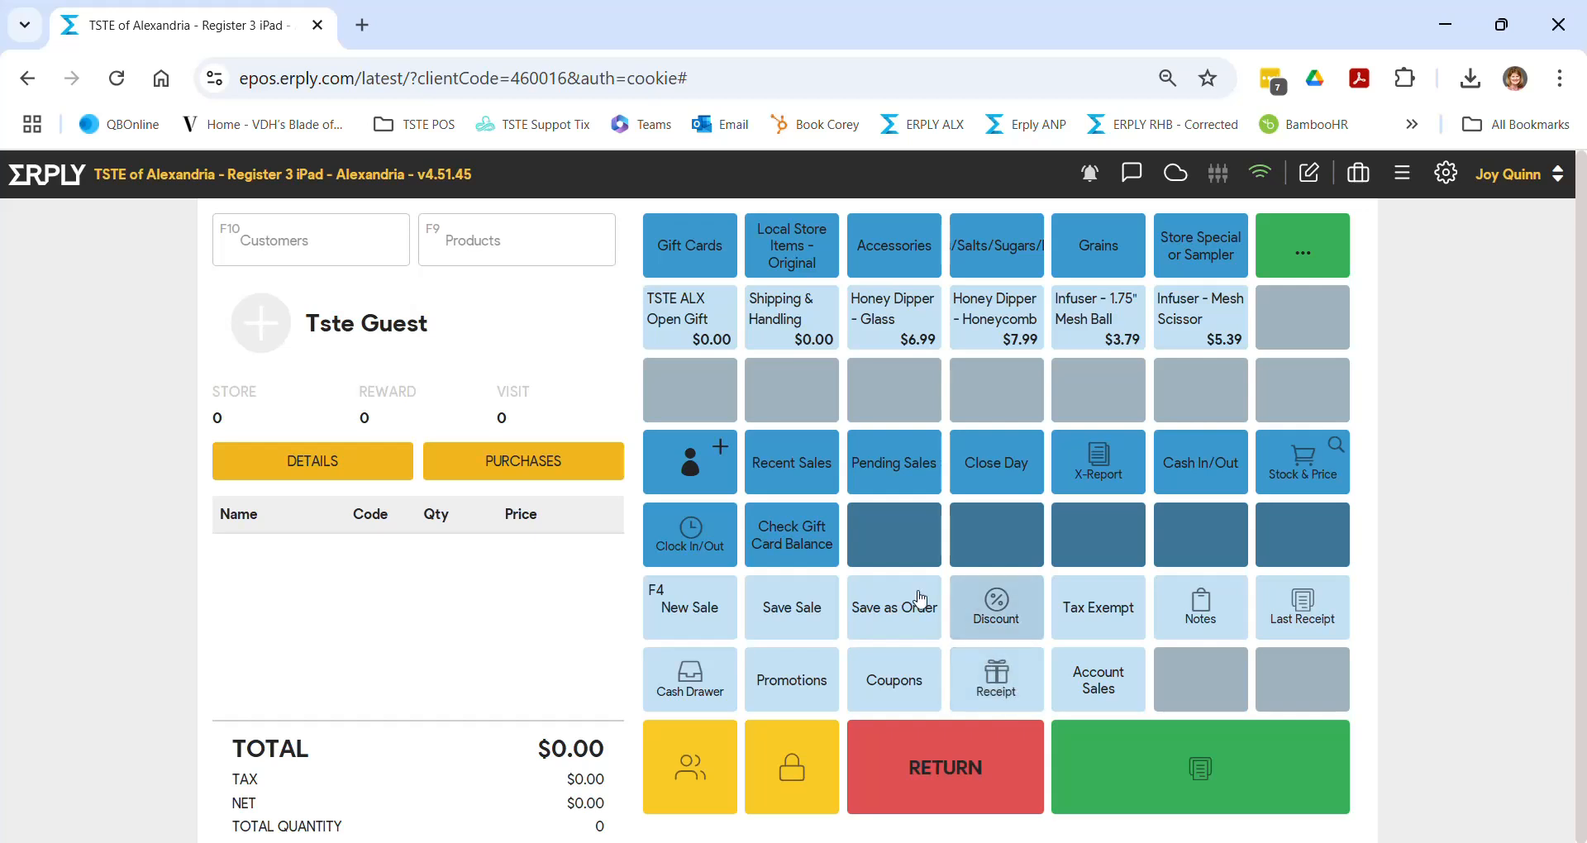
click(804, 486)
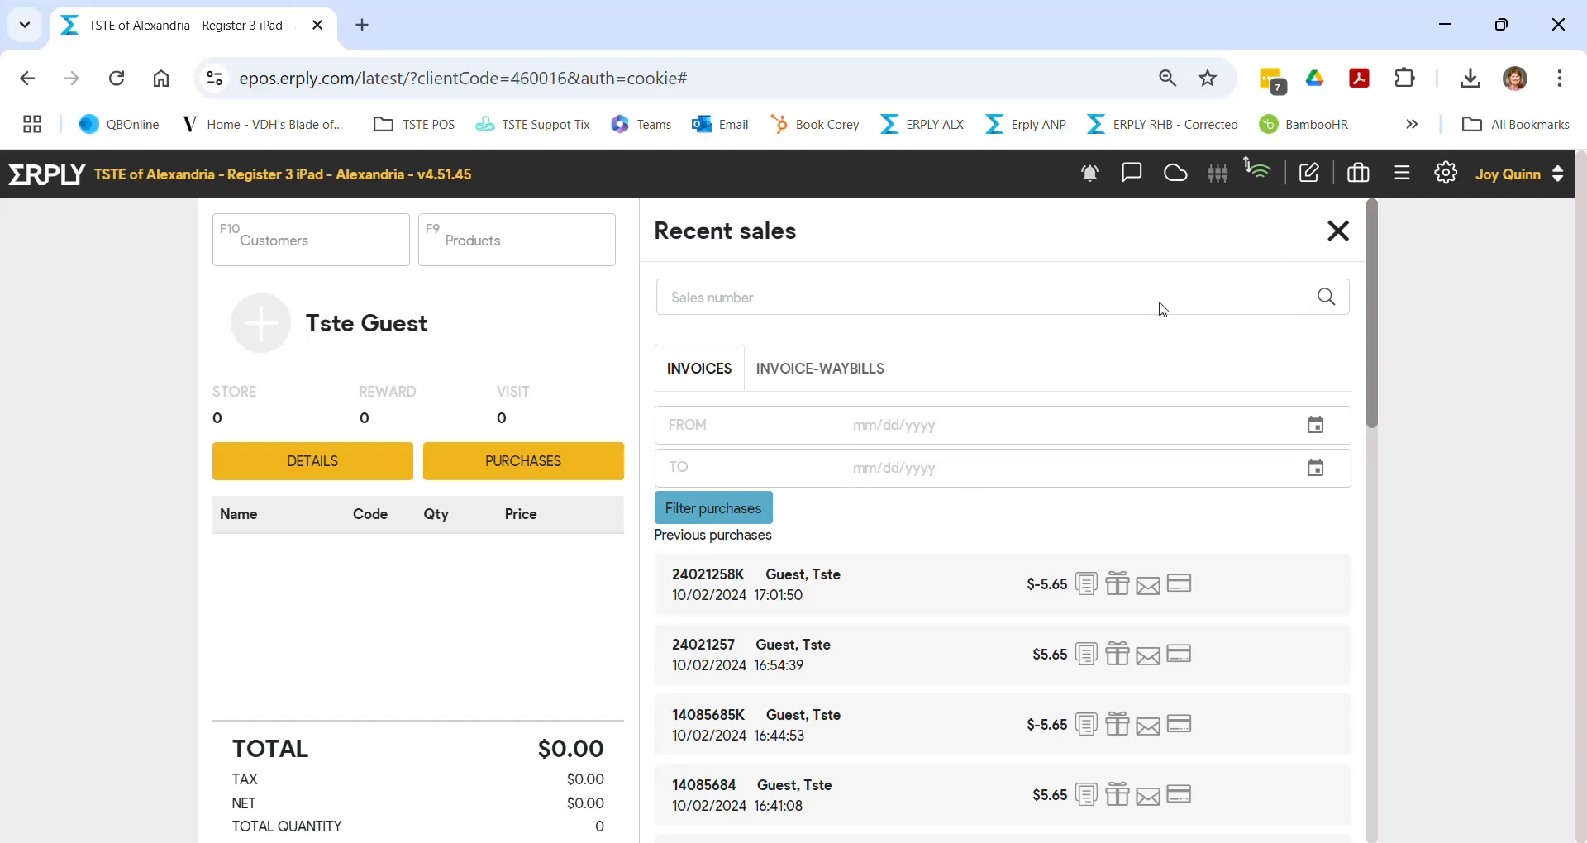
- Expand the most recent sale's items, close Recent Sales, and start a return by invoice
click(800, 593)
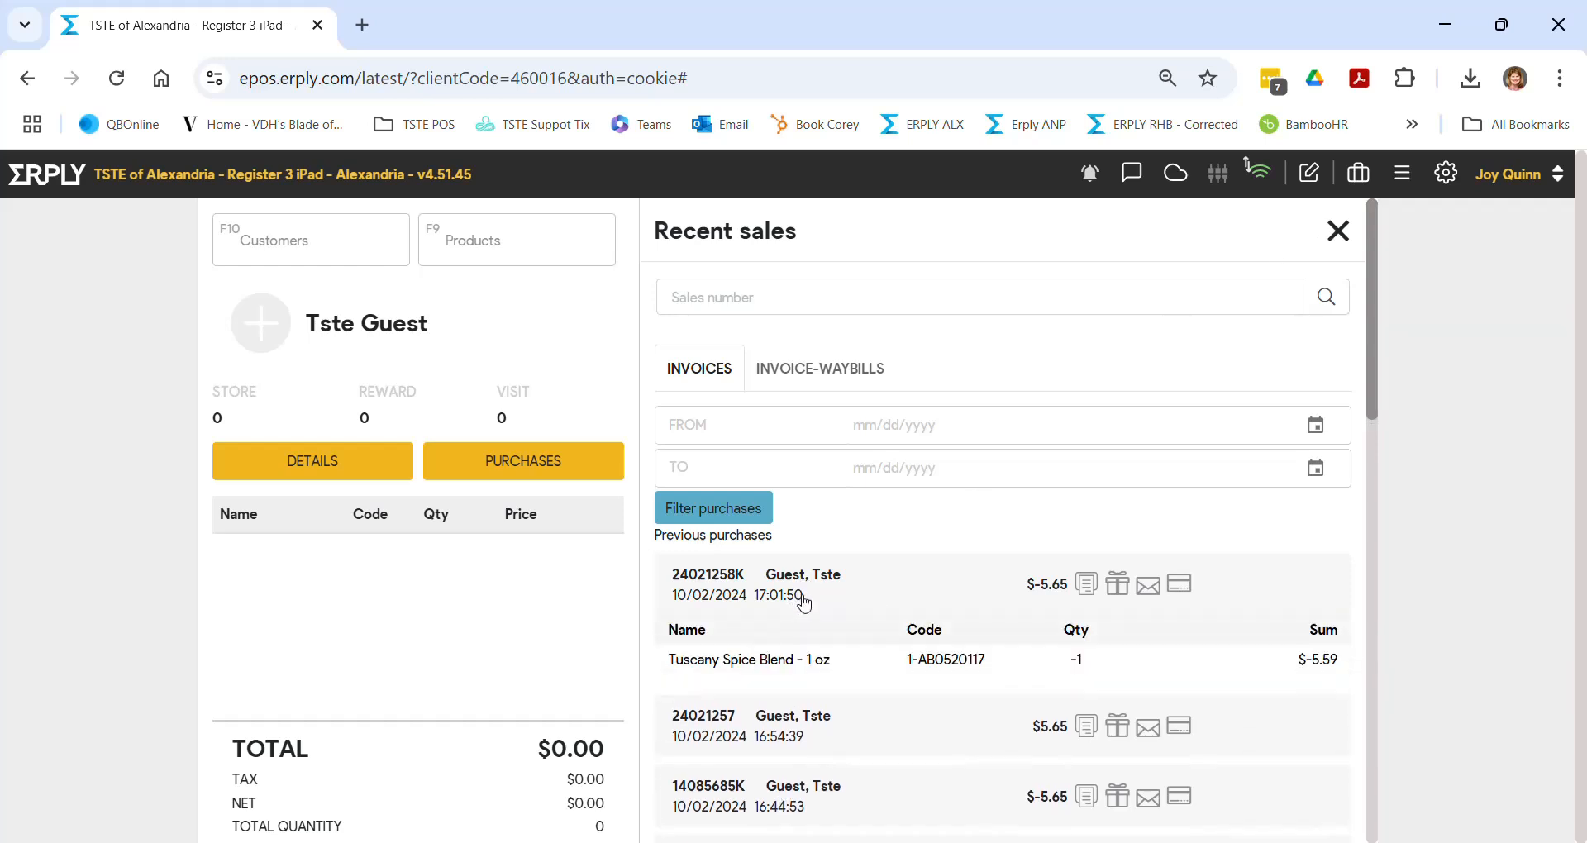
click(1337, 234)
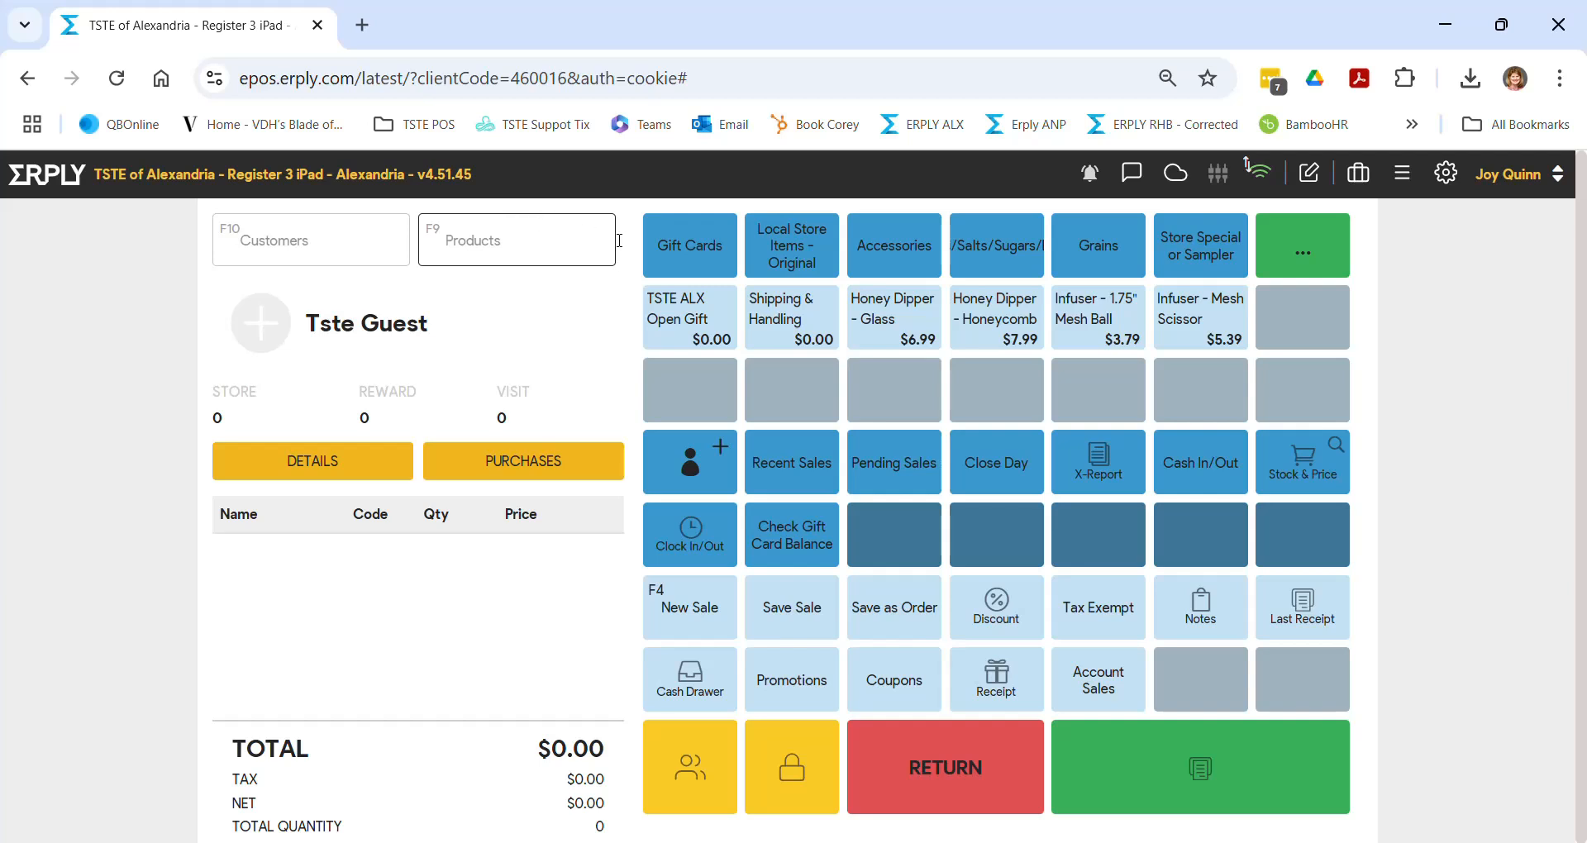
click(940, 759)
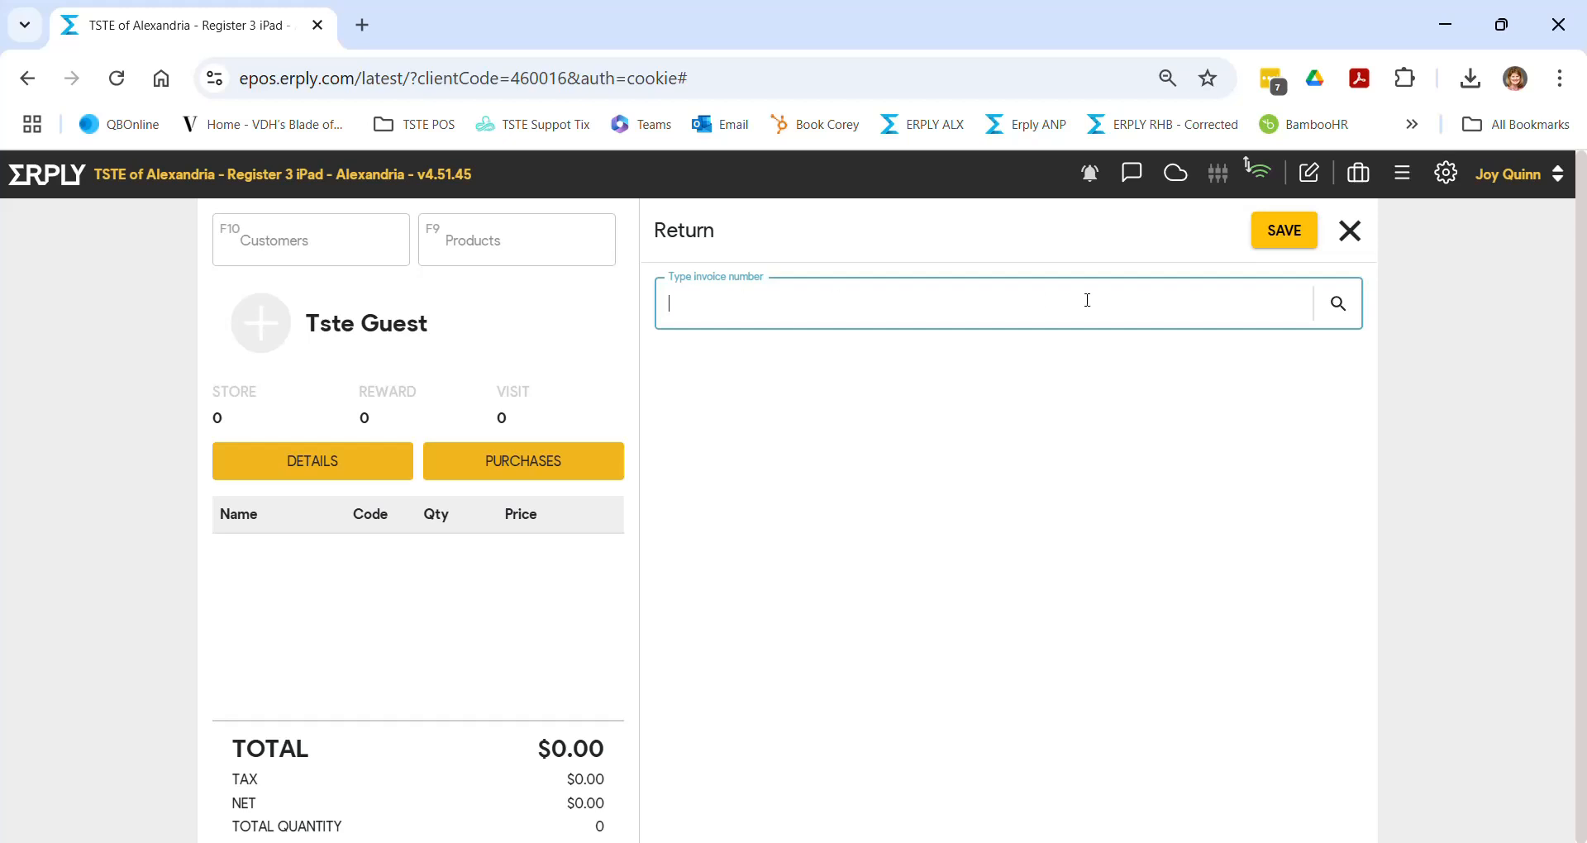
- Close the return screen and copy the second sale's invoice number from Recent Sales
click(1349, 231)
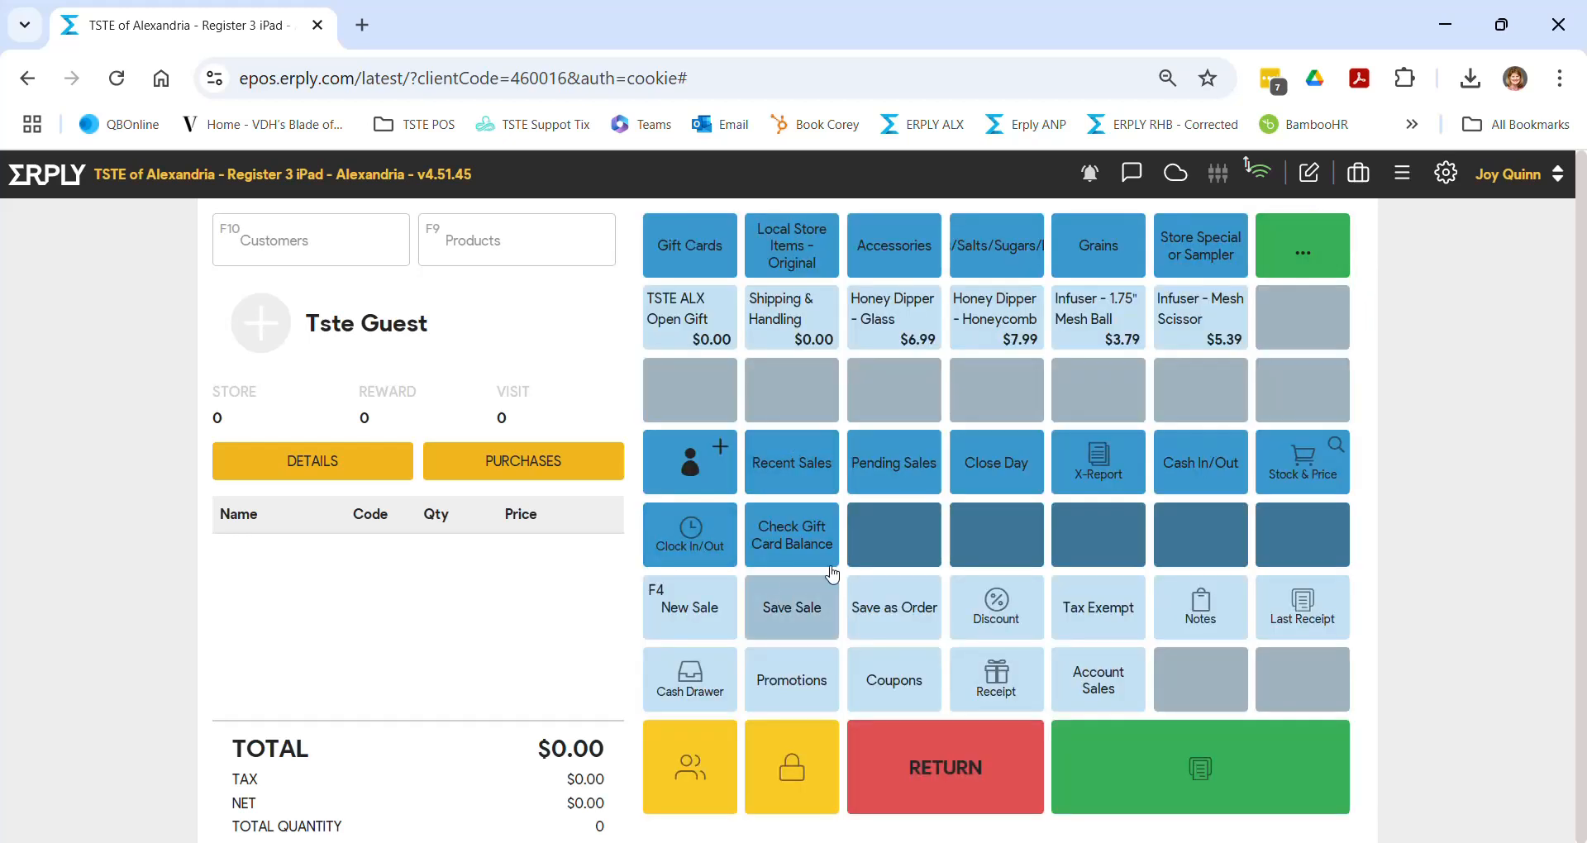
click(795, 471)
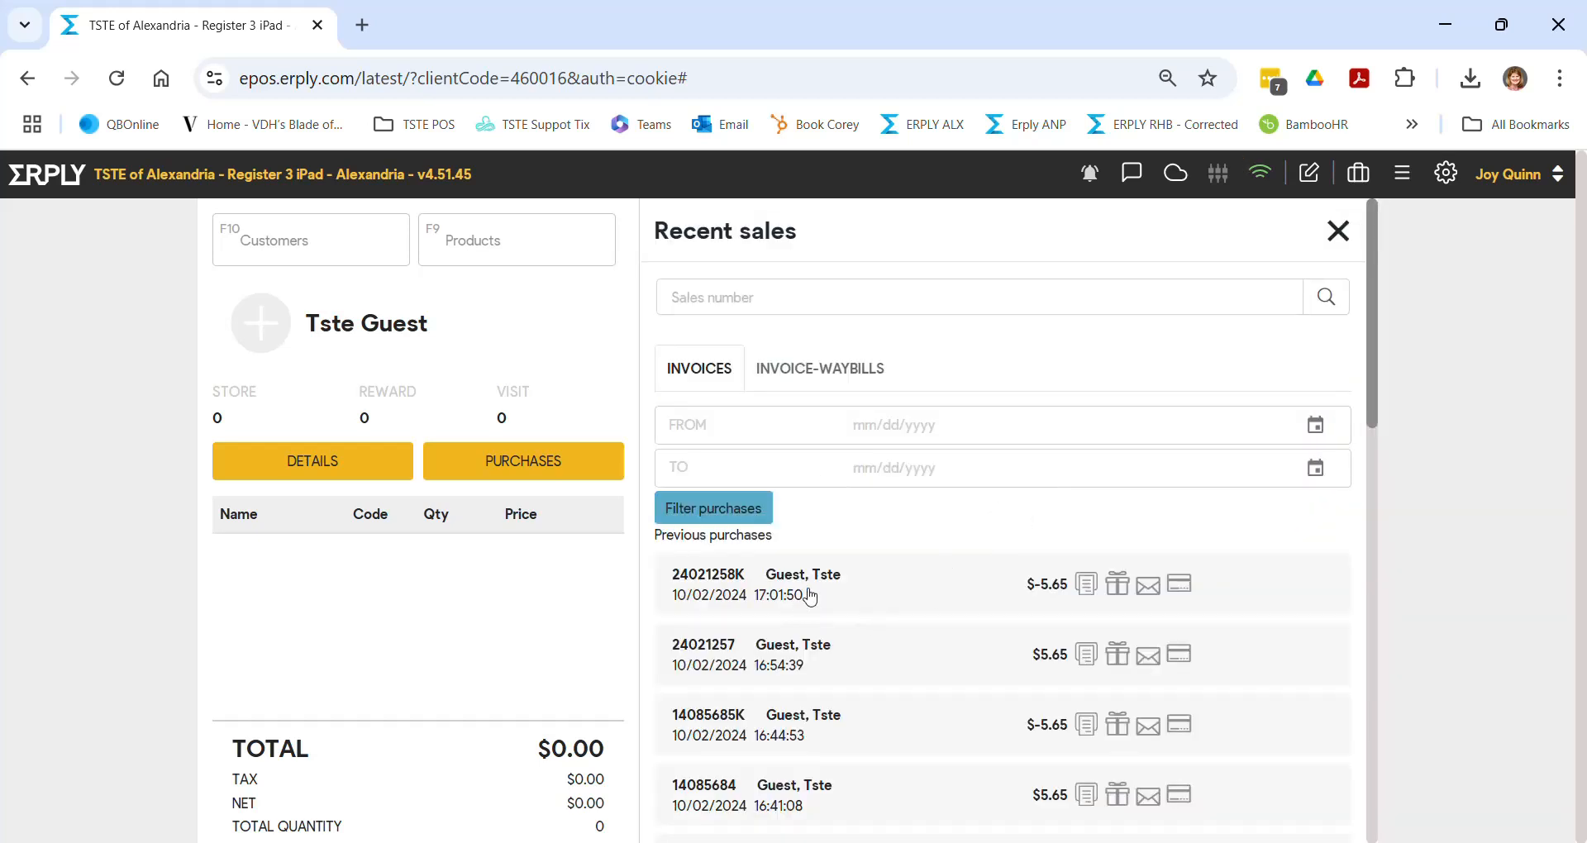
click(774, 664)
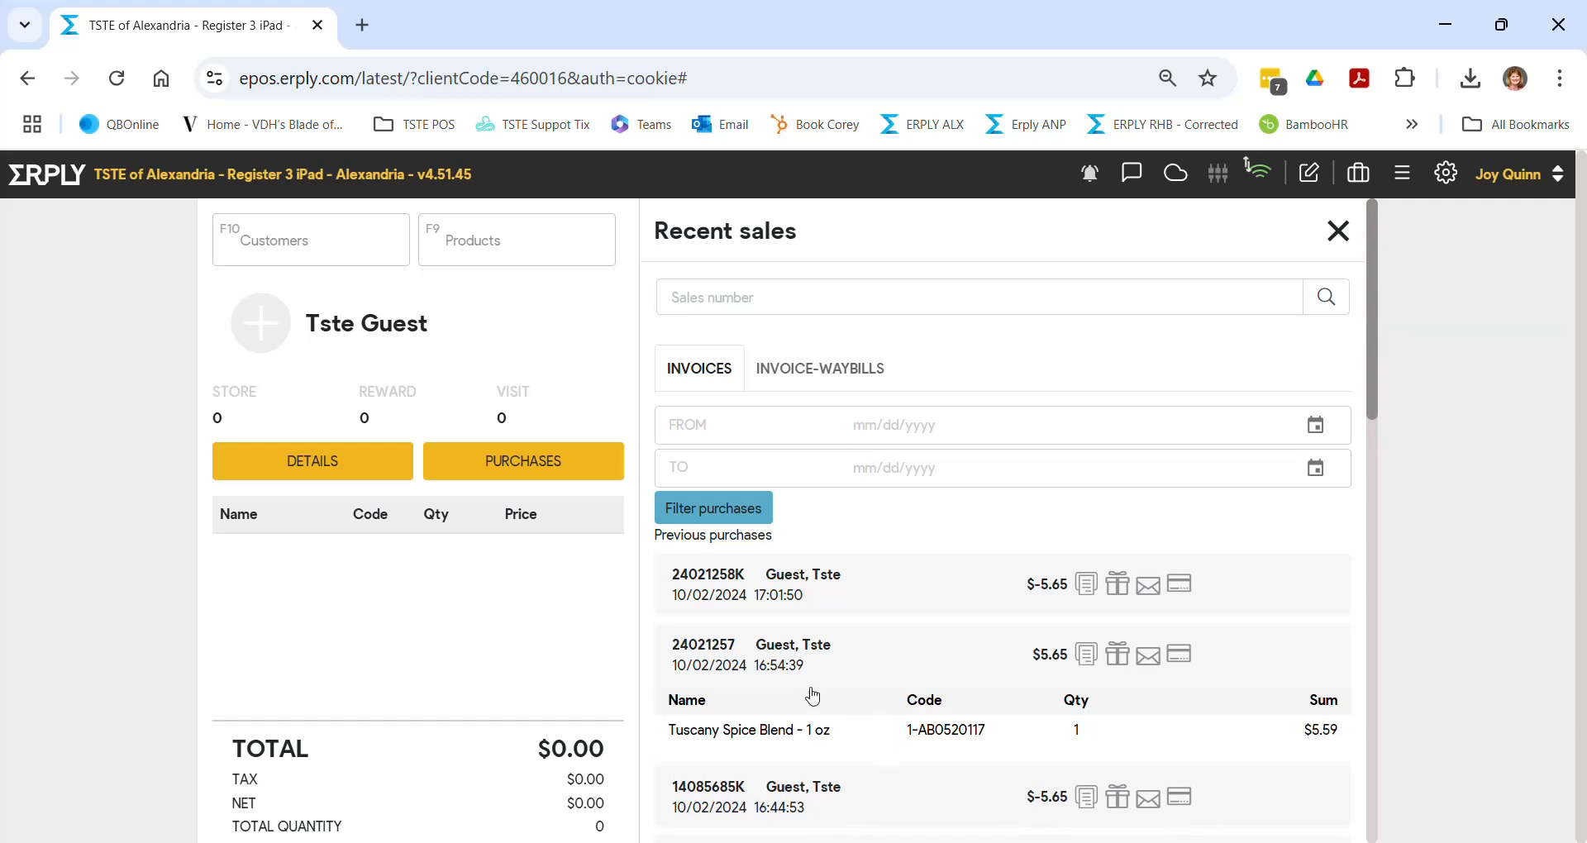
double_click(778, 666)
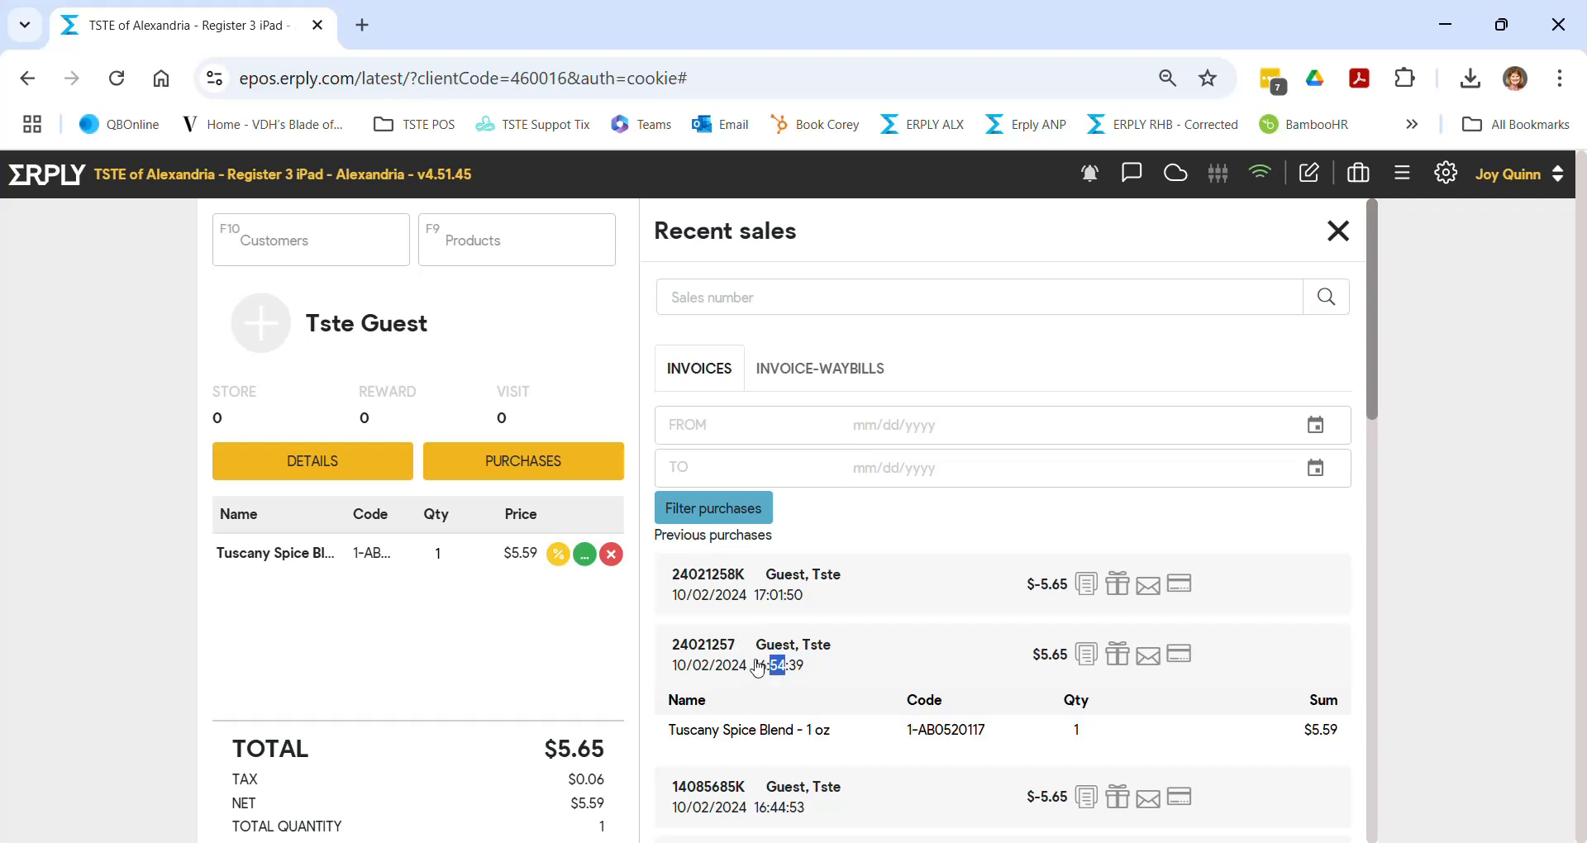
drag(738, 645, 672, 650)
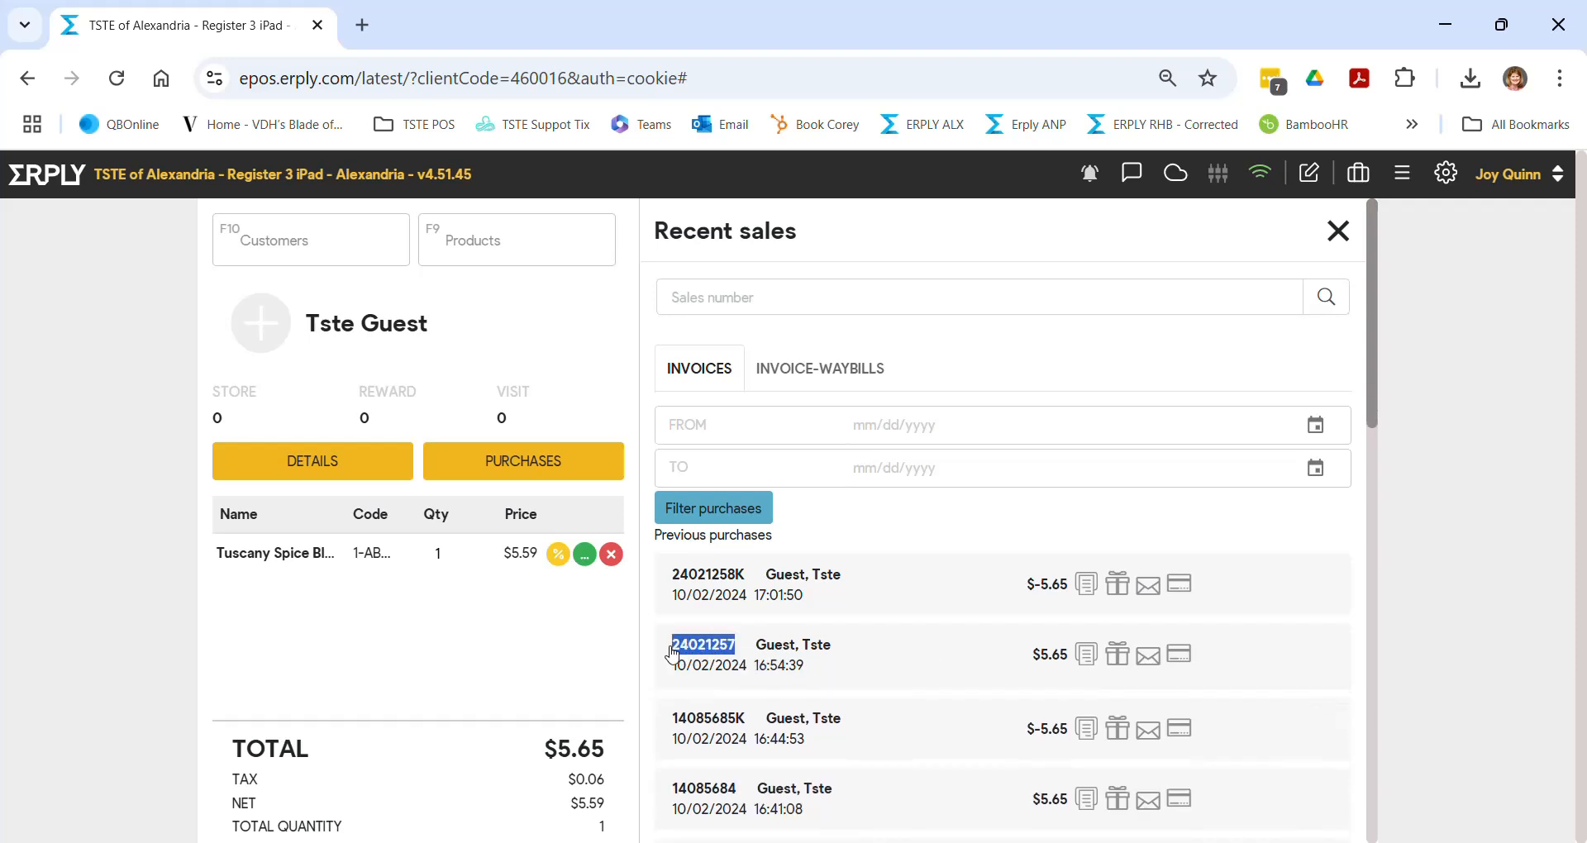
click(1339, 233)
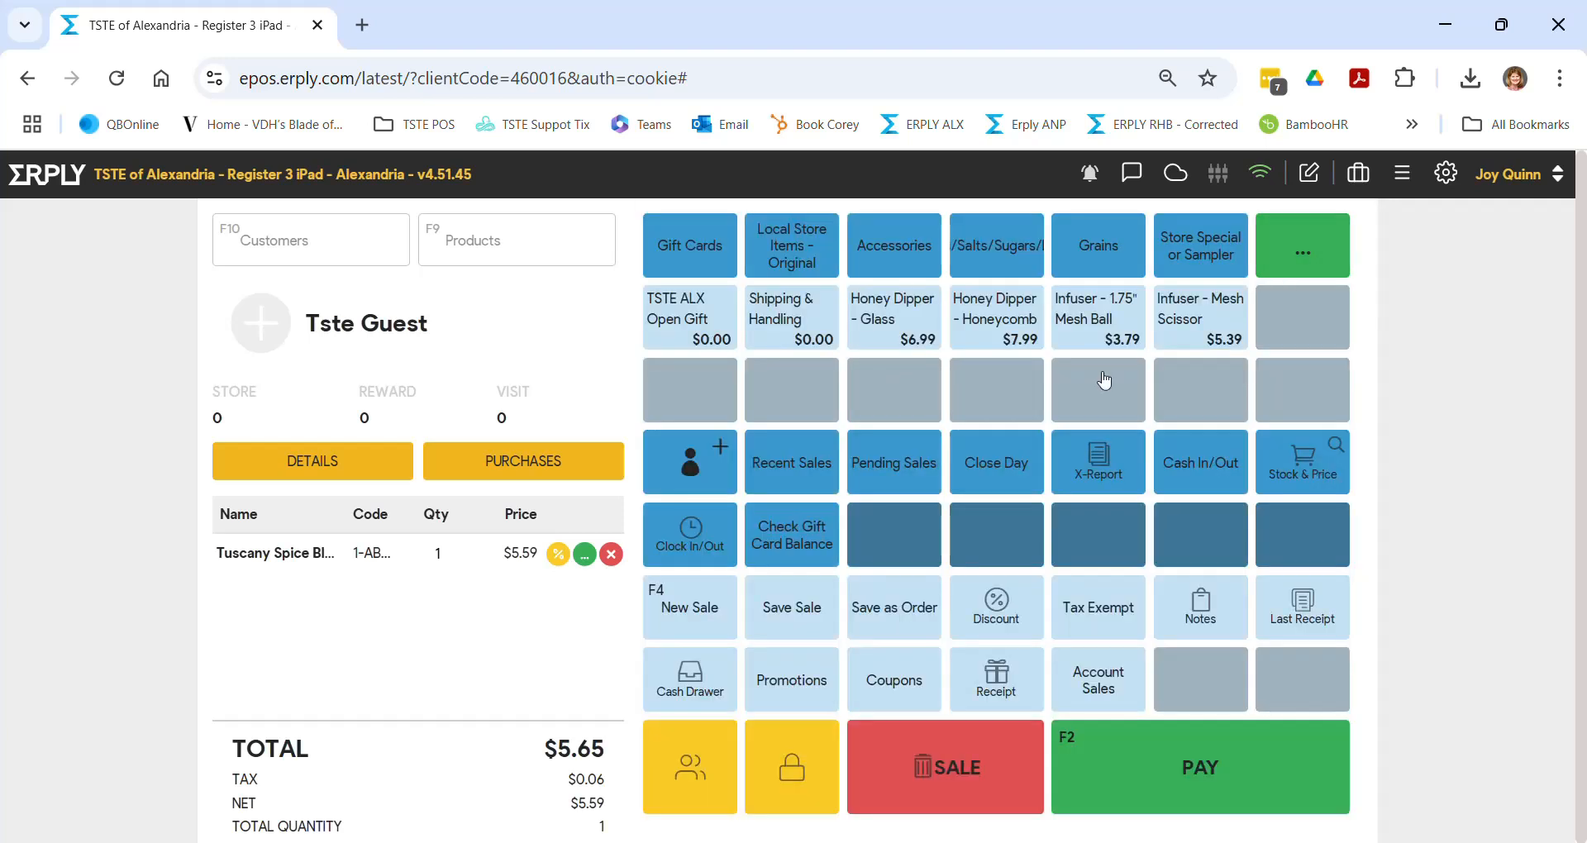
- Remove Tuscany Spice Blend, look up invoice 24021257 for return, find it already returned, and close
click(612, 554)
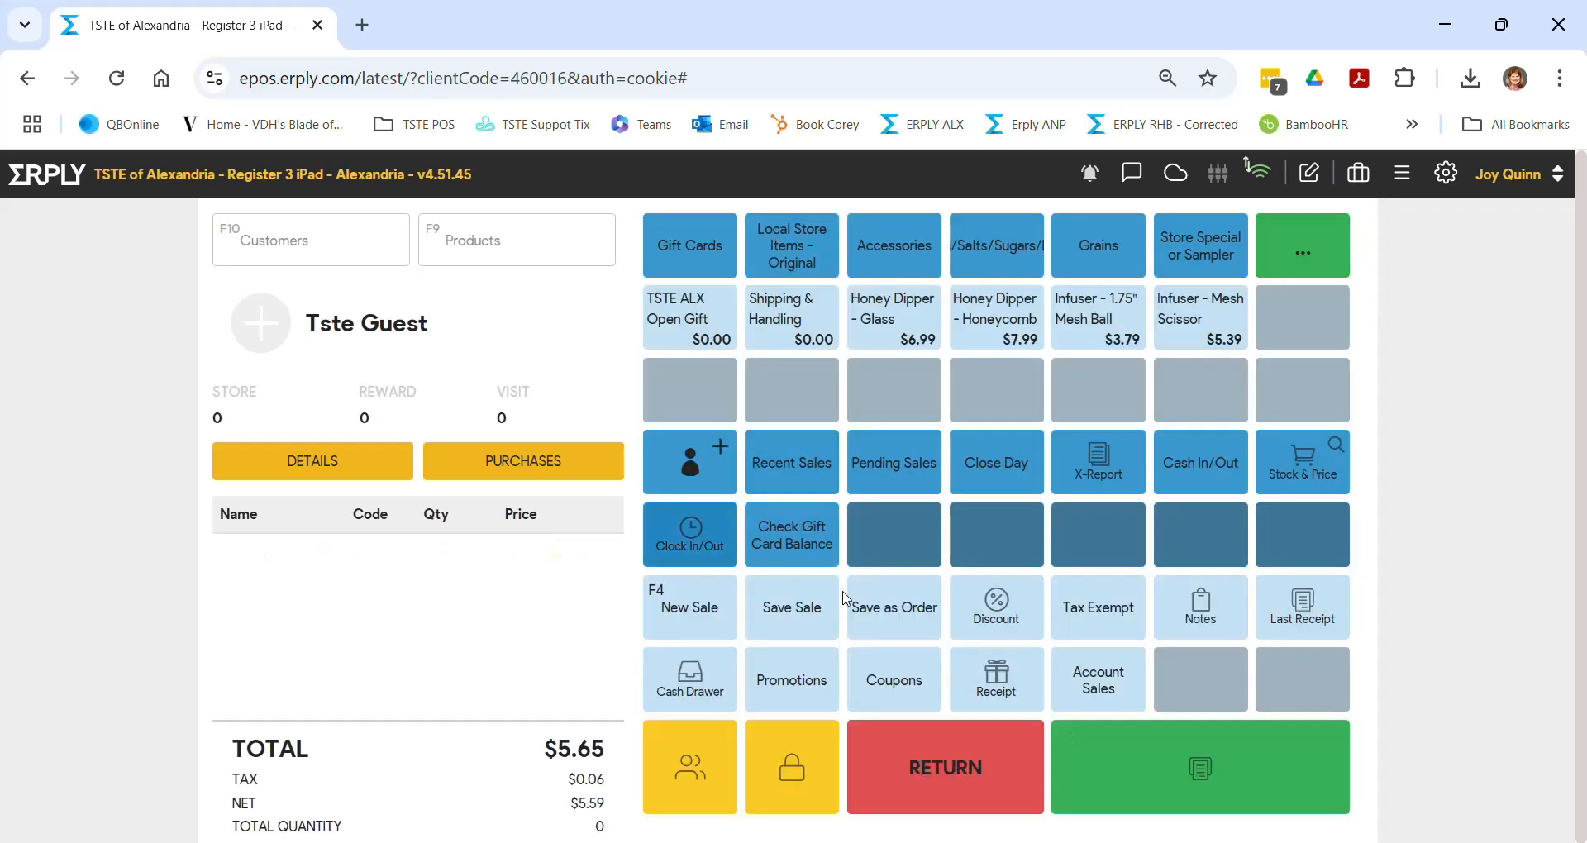
click(946, 757)
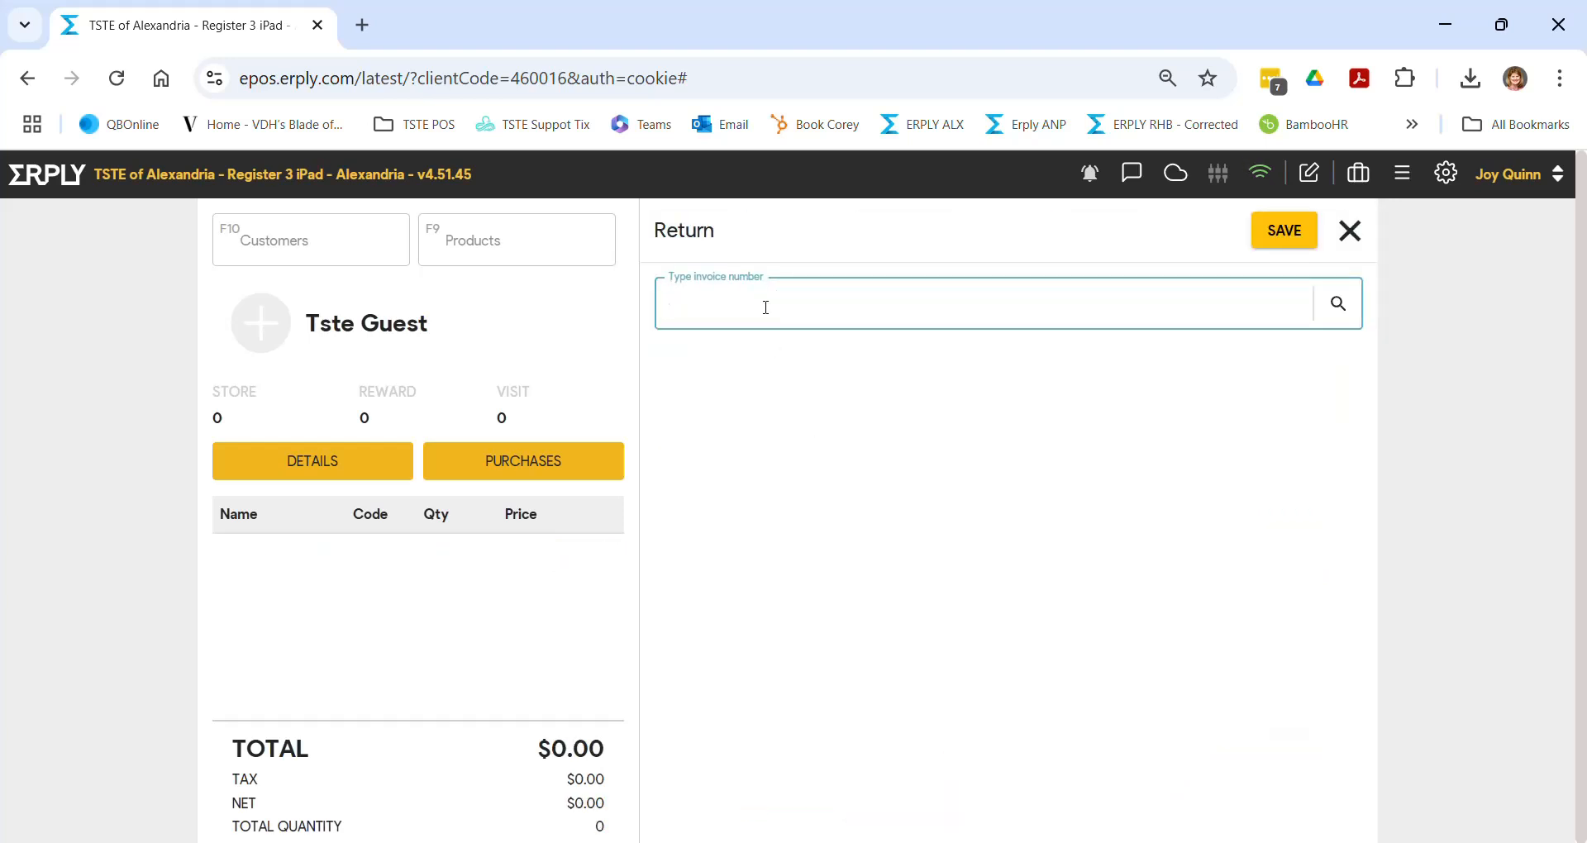
text(24021257)
key(Return)
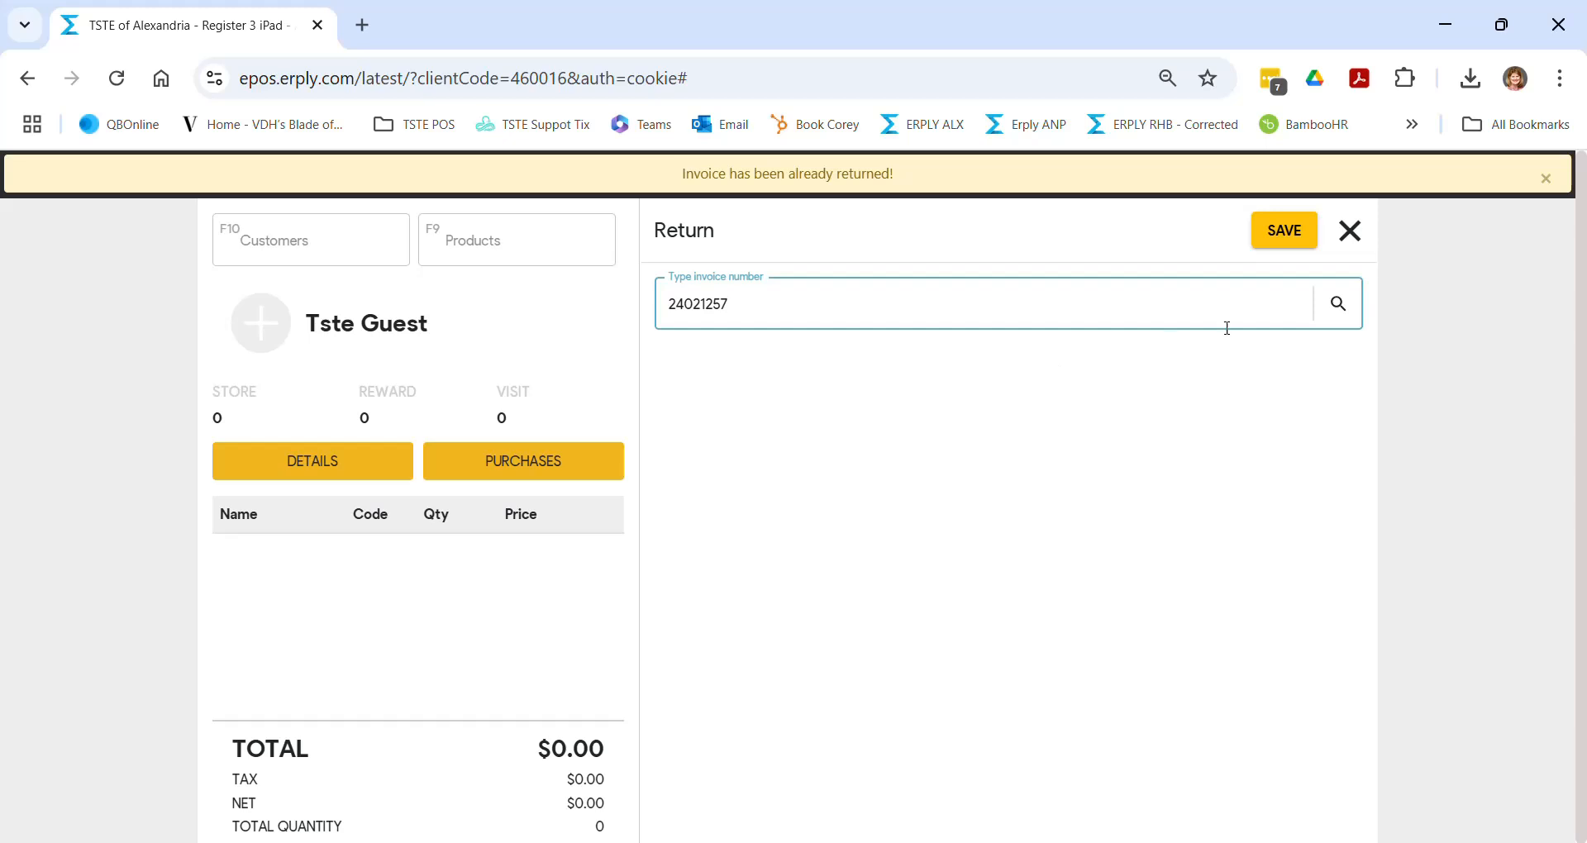
click(1339, 305)
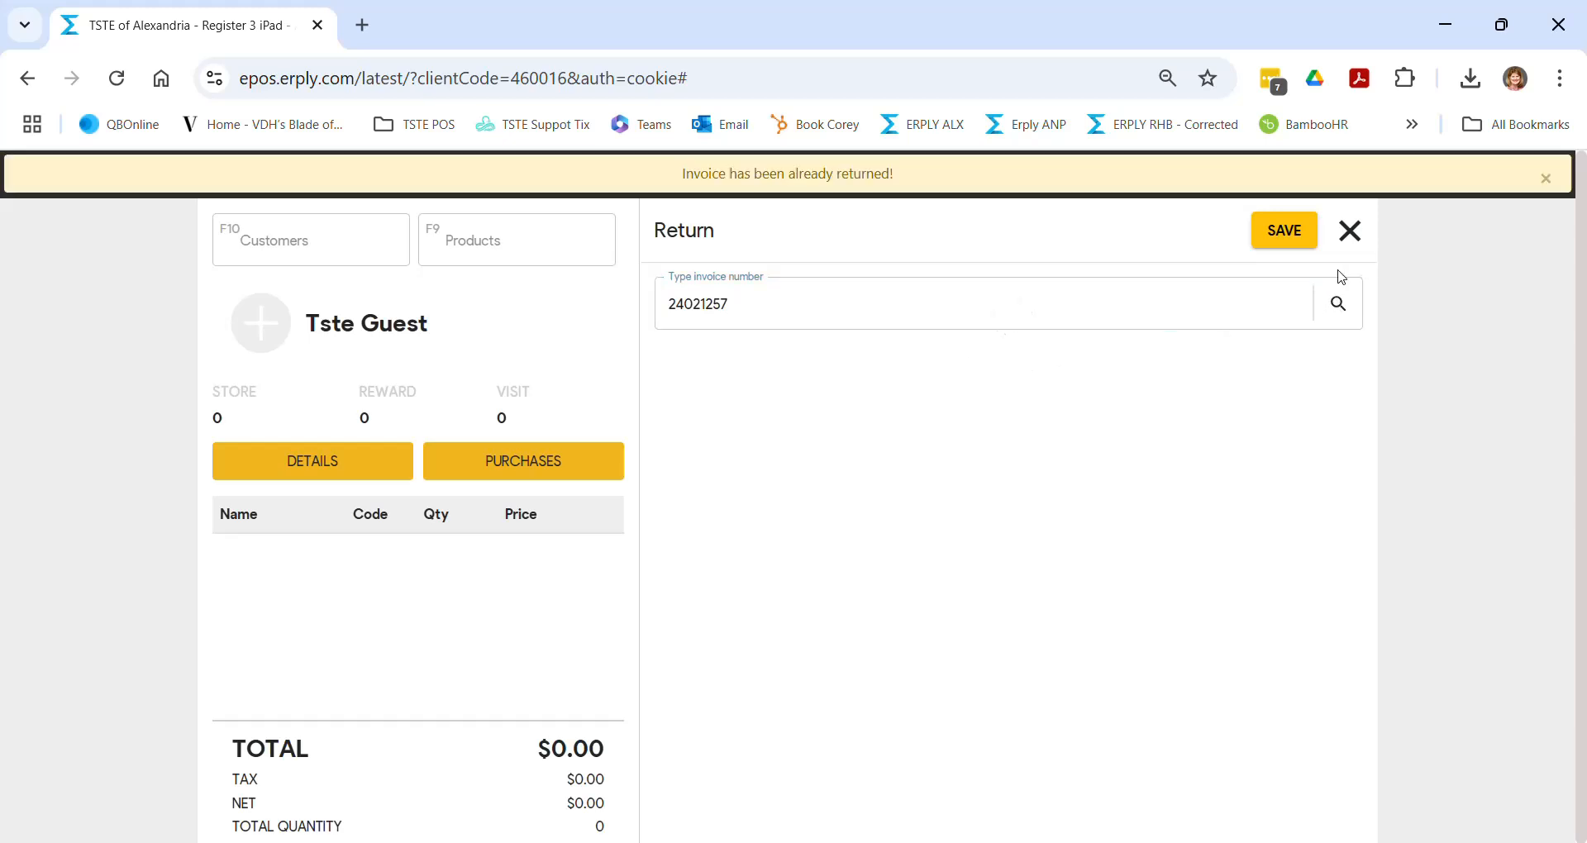
click(1350, 232)
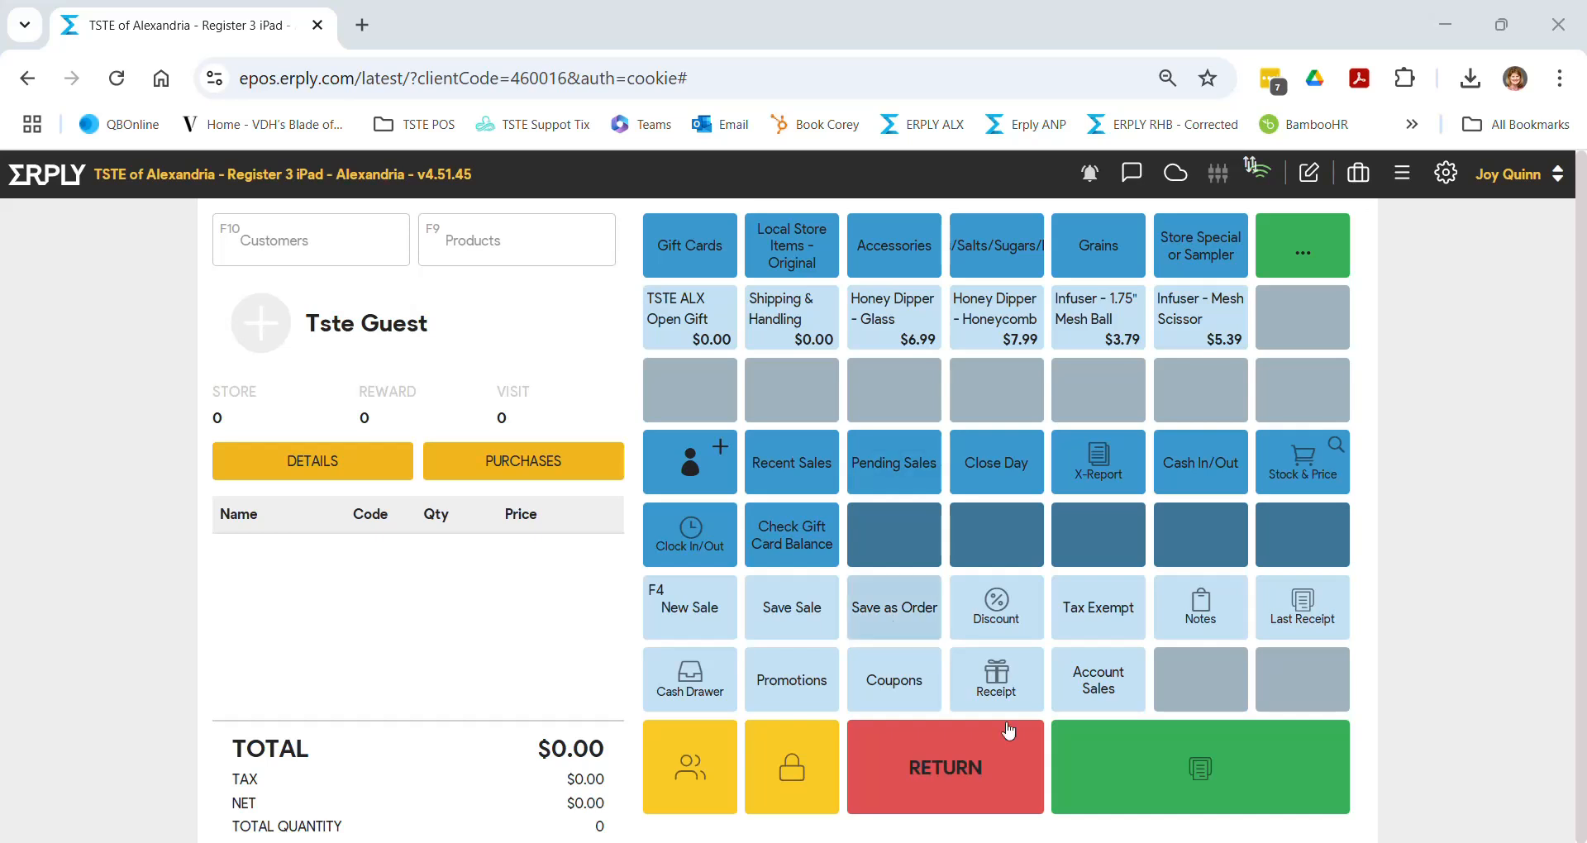
- Load the pasted invoice 14085683 and return Garlic Aioli Spice Blend and Earl Grey Creme Tea
click(894, 742)
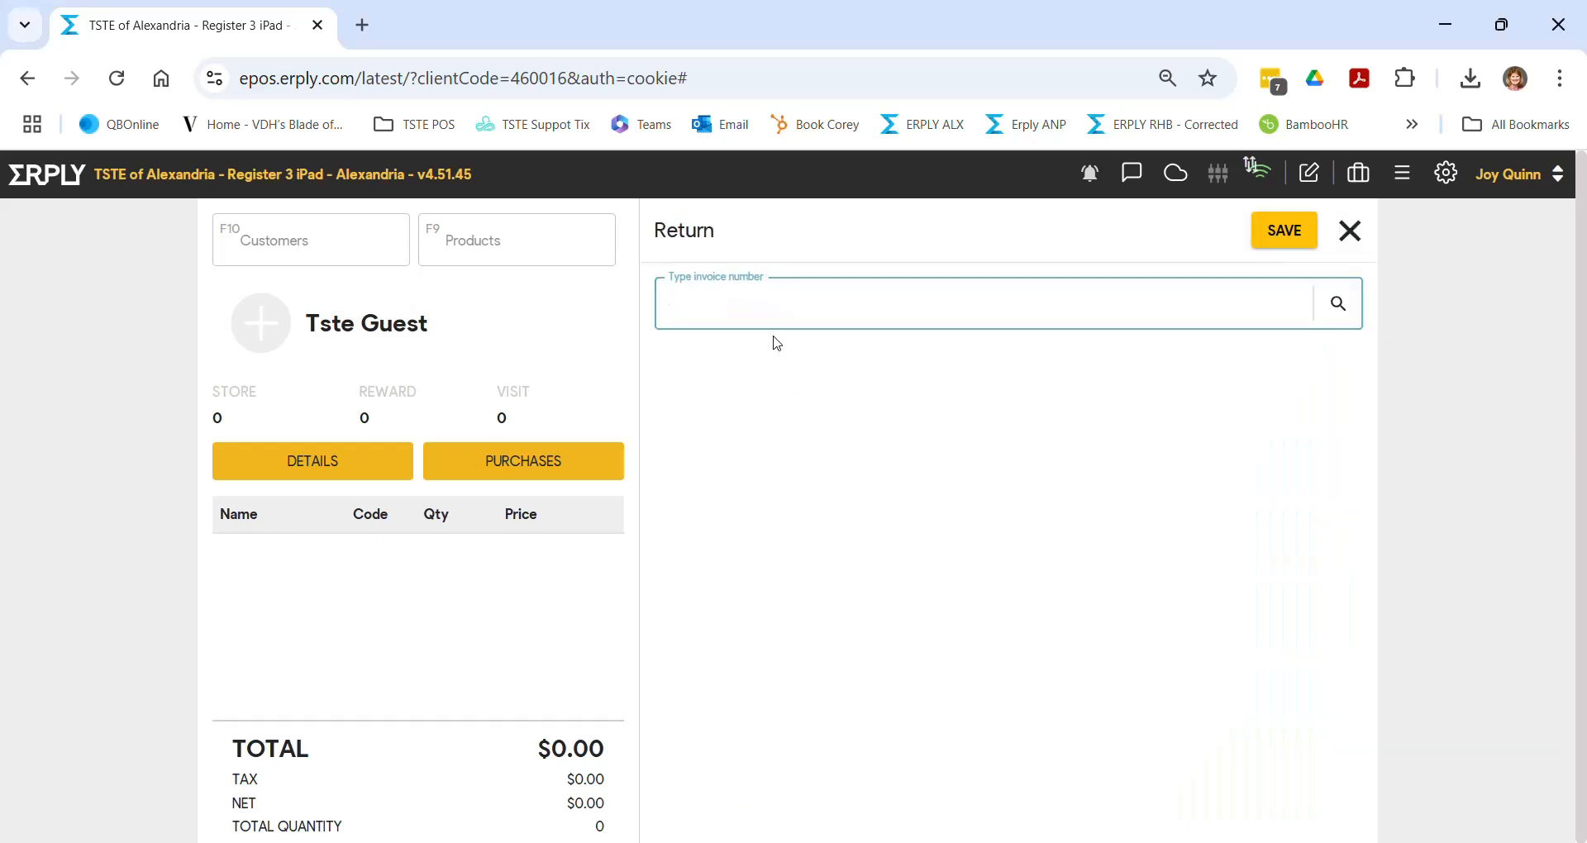
text(14085683)
key(Return)
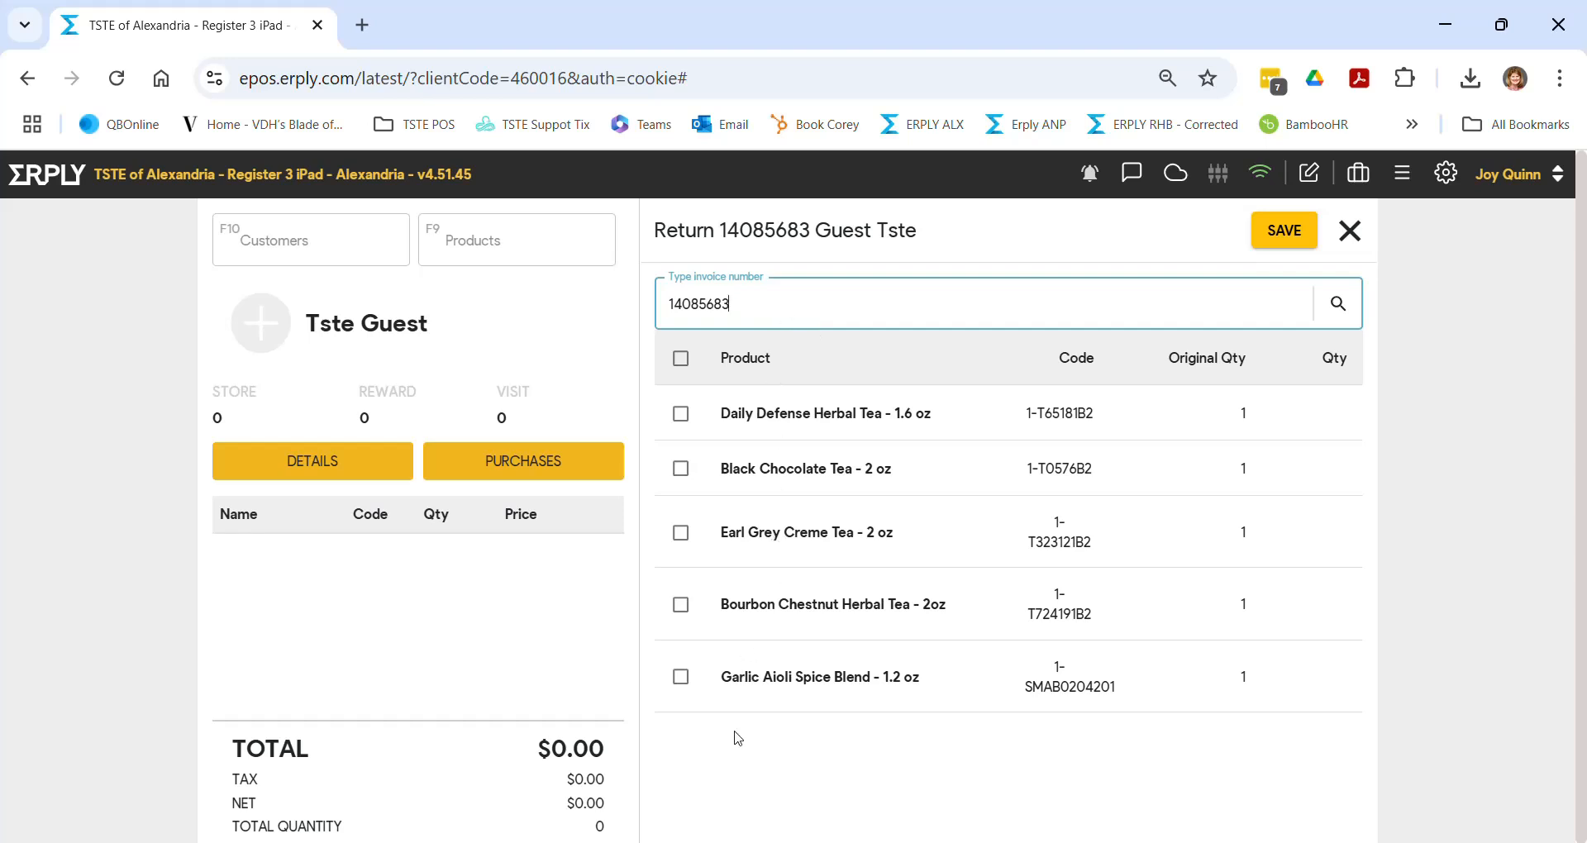
click(683, 678)
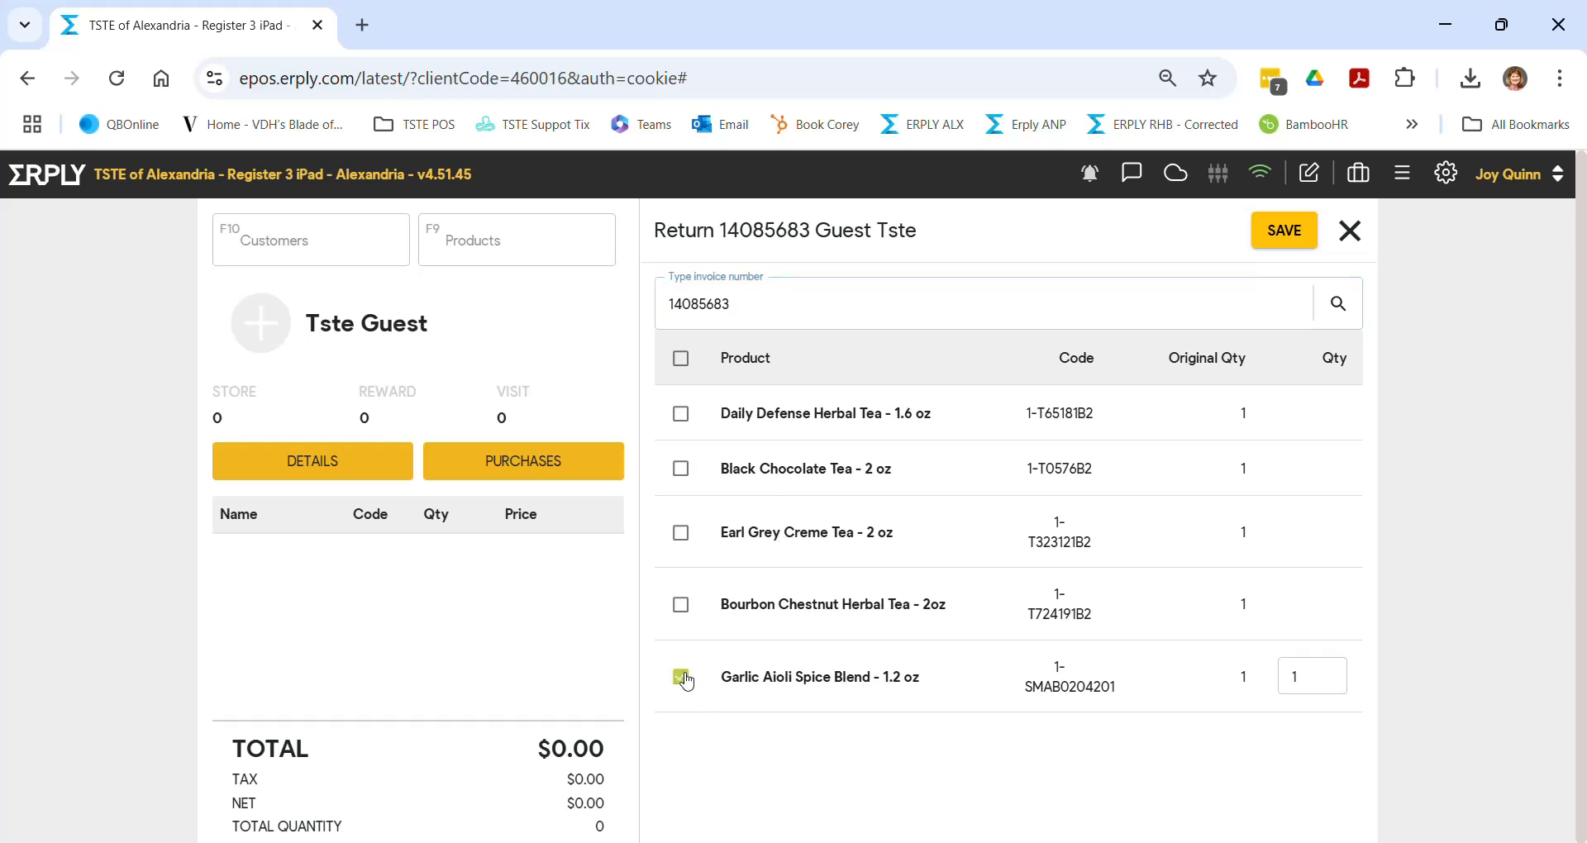
click(683, 533)
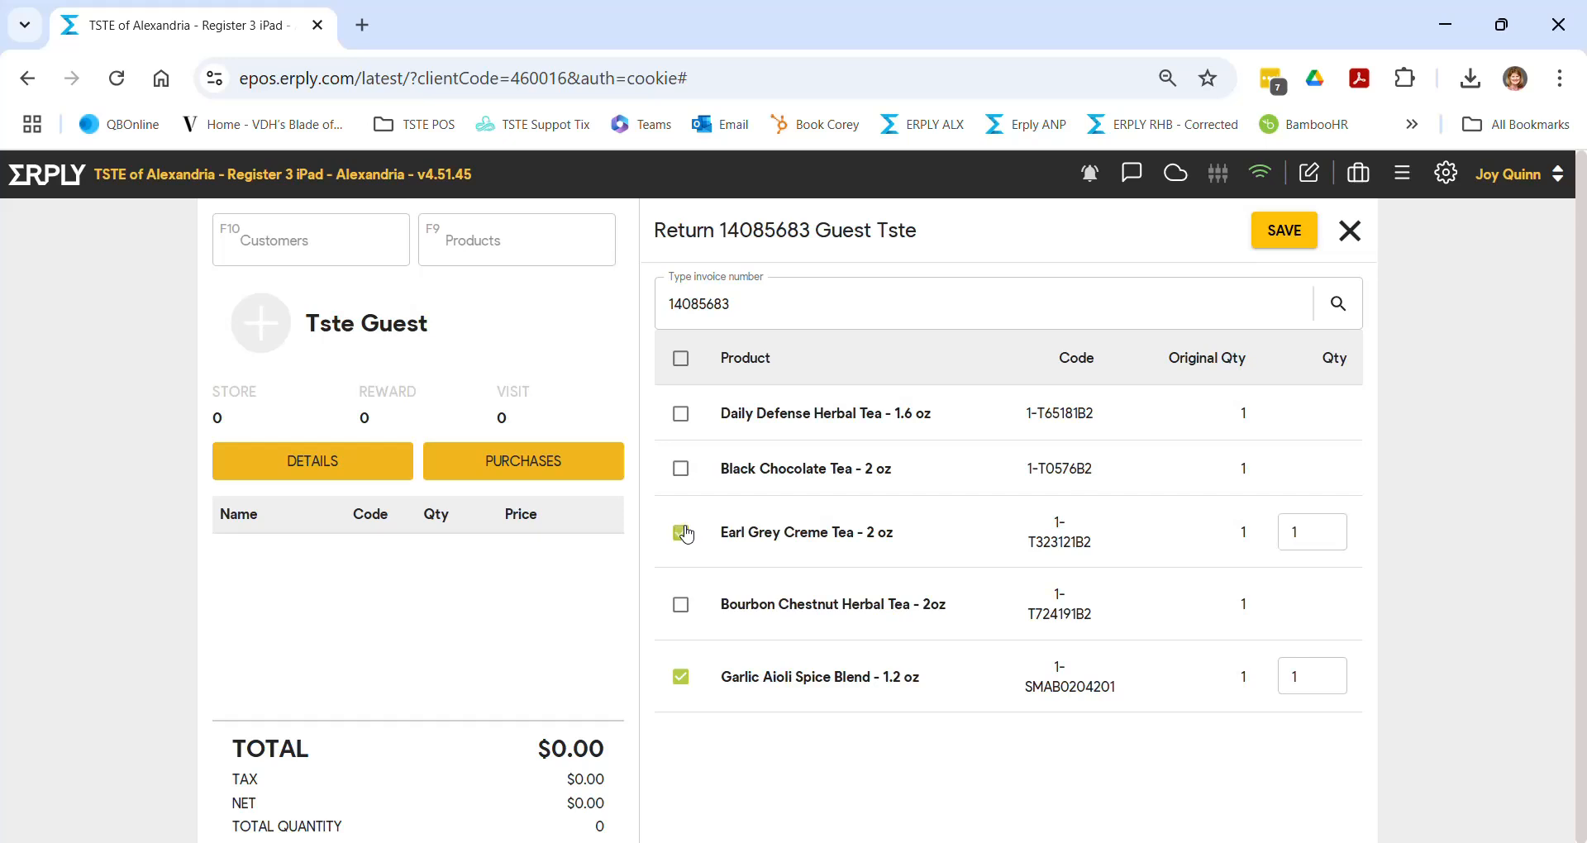
click(1275, 245)
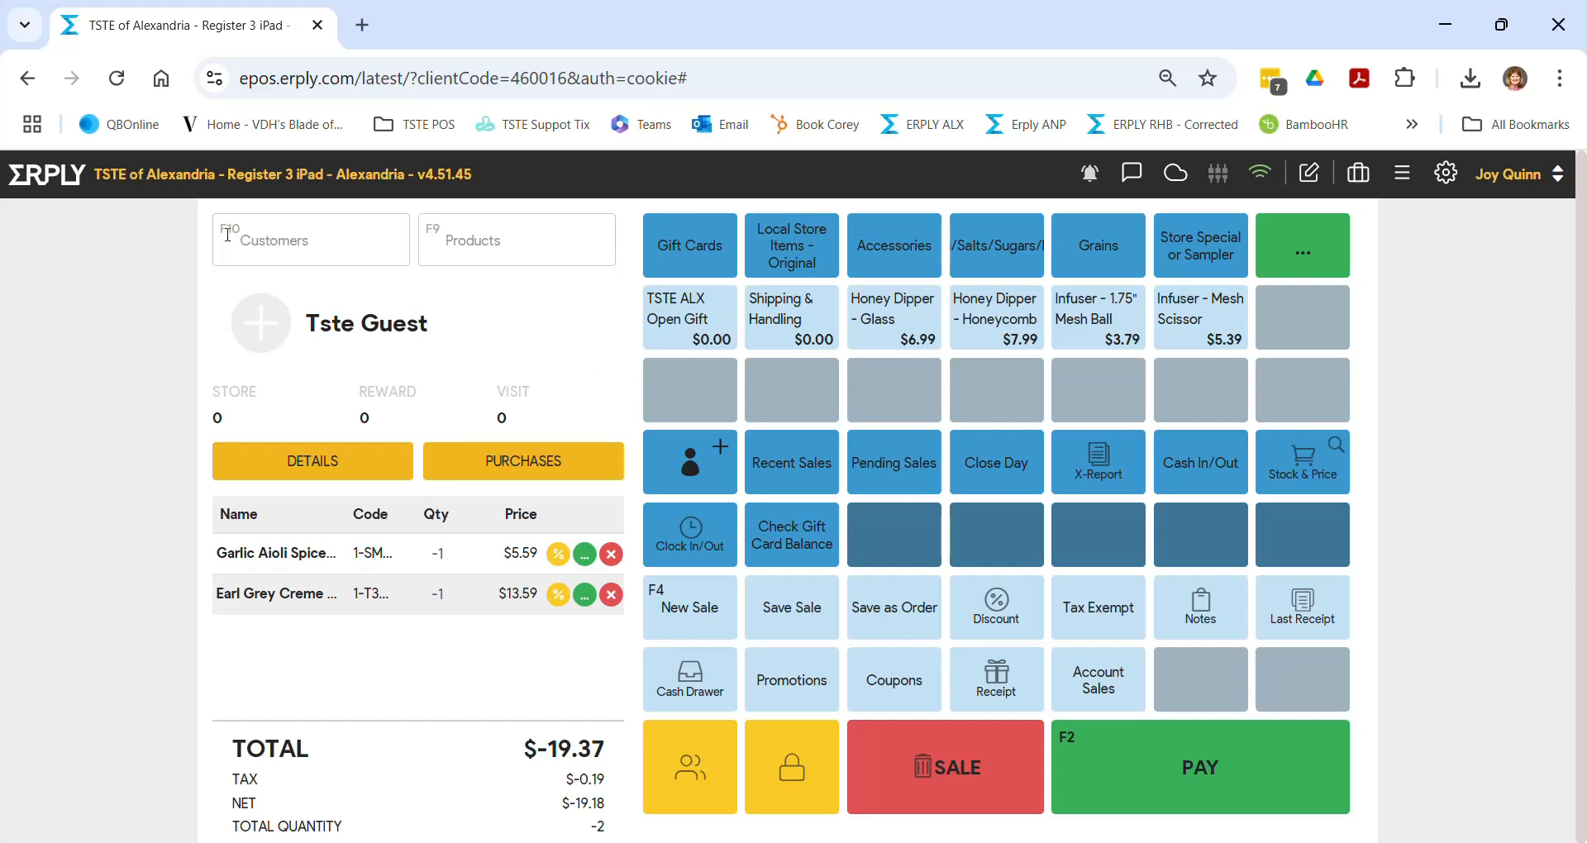
- Search for the test customer by name and attach them to the return sale
click(302, 242)
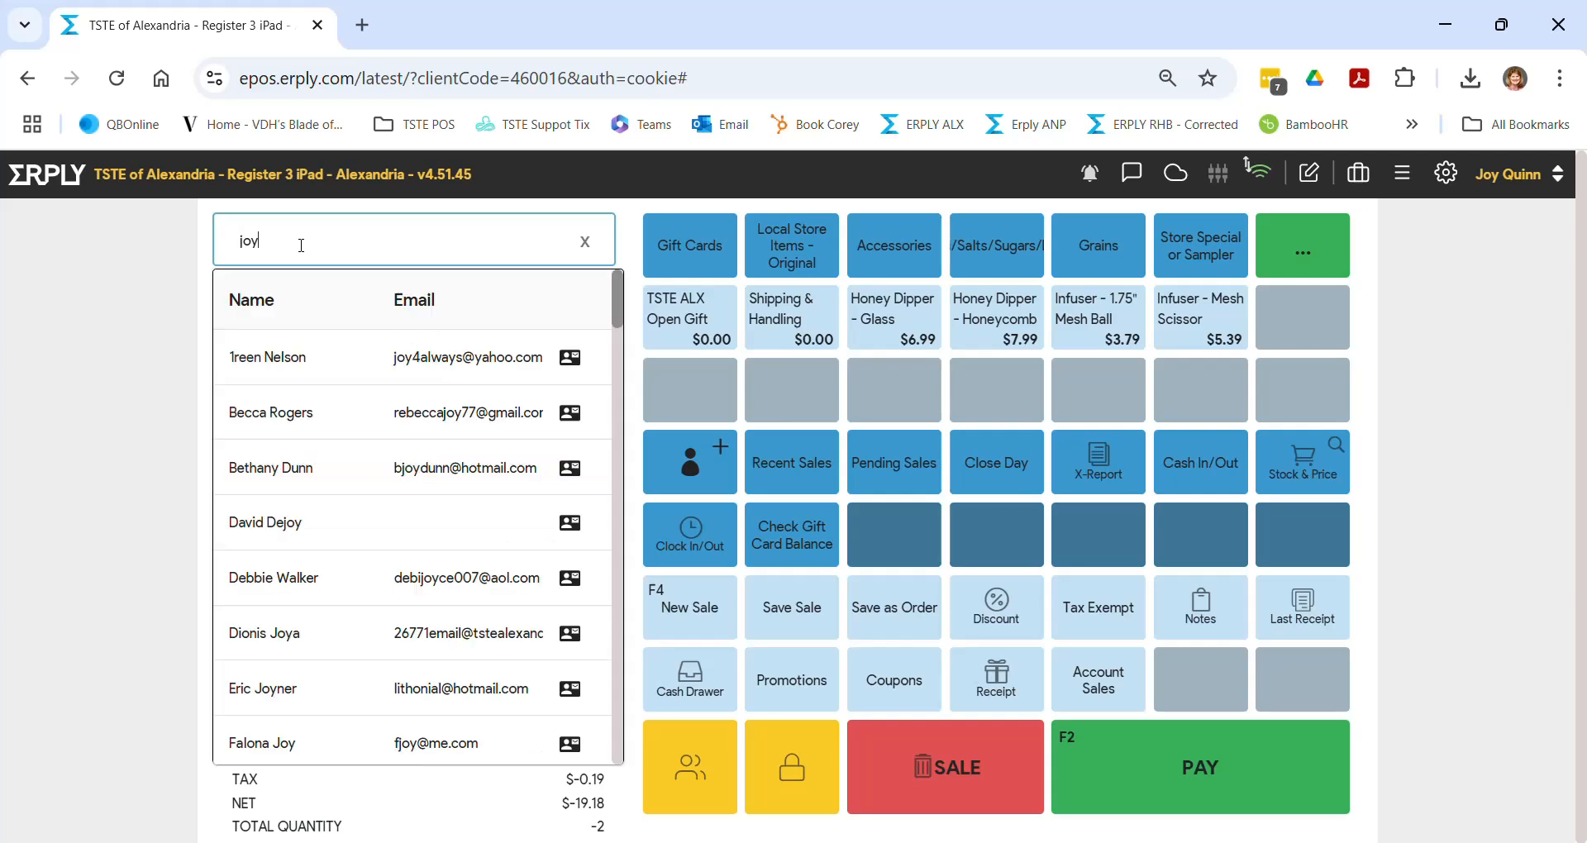
click(354, 364)
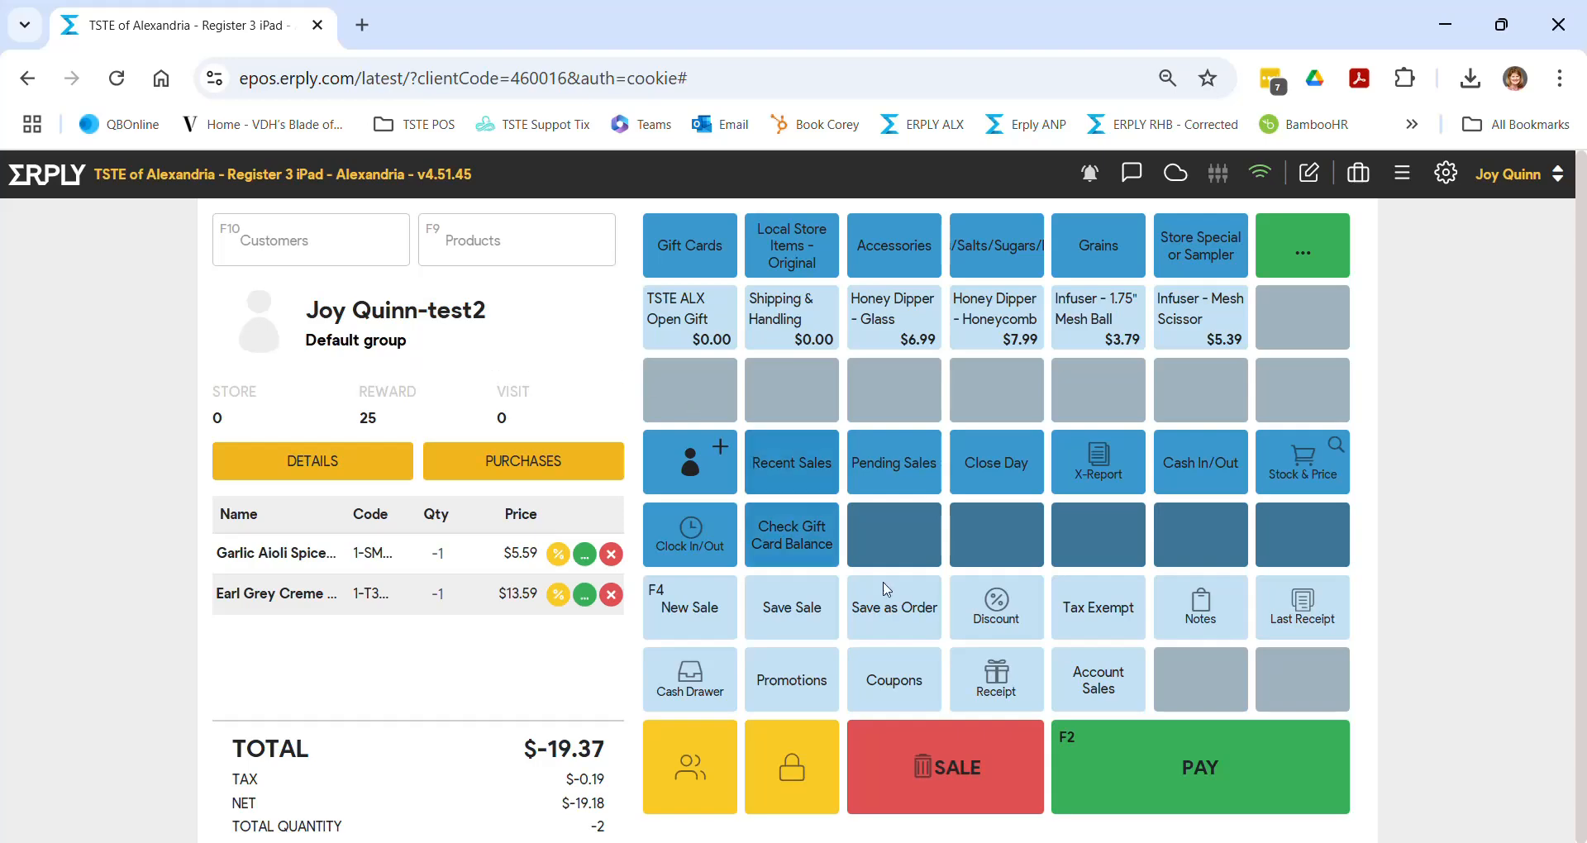
- Open payment, skip the sale notes, and close Payment, leaving $-19.37 unpaid
click(1175, 746)
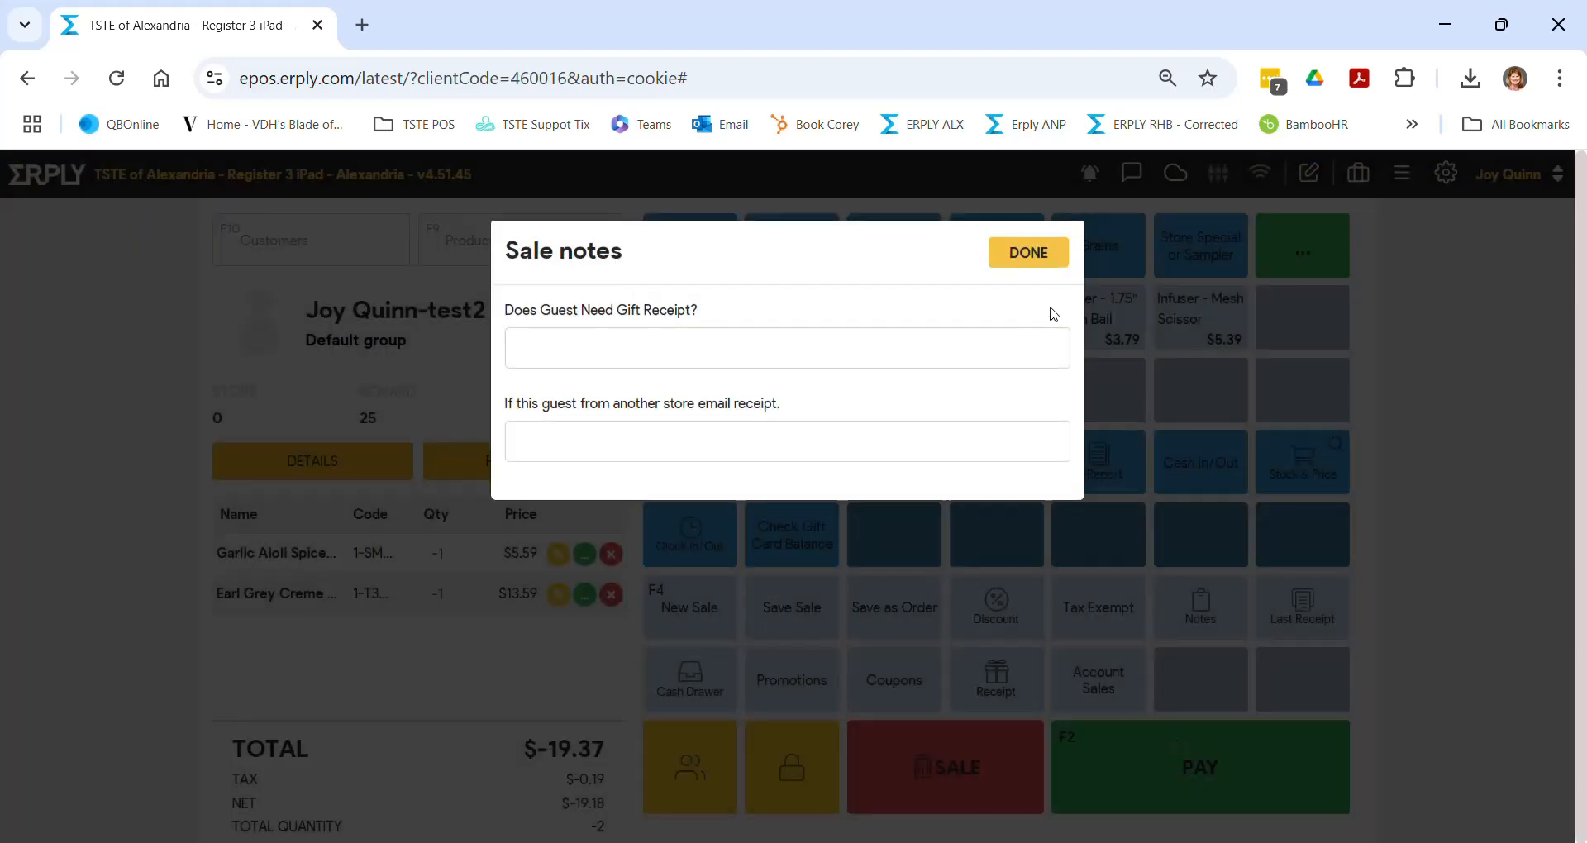
click(1042, 273)
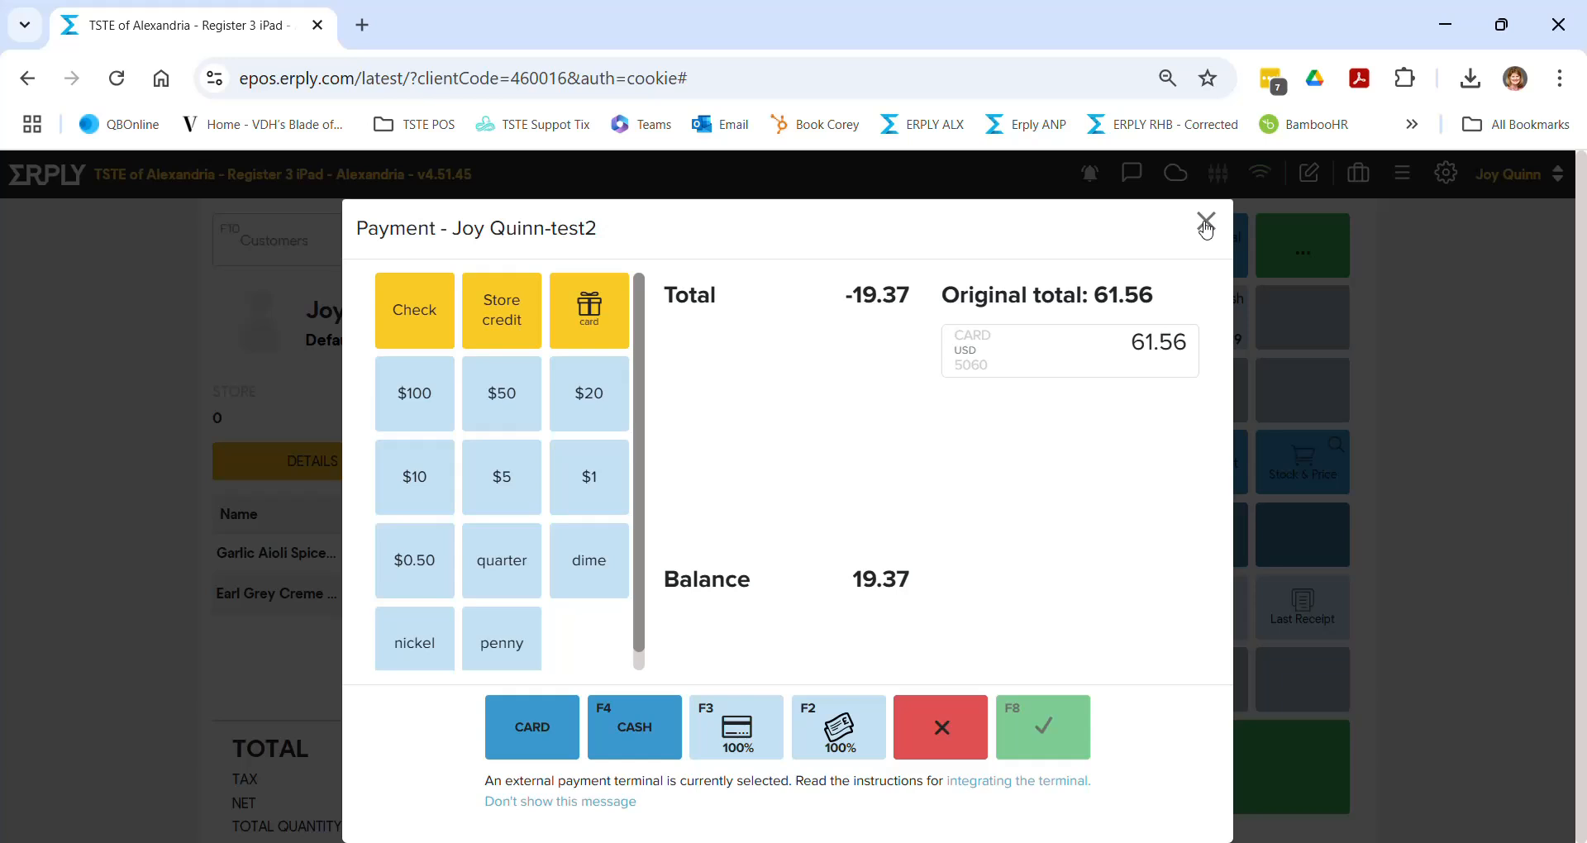
click(953, 736)
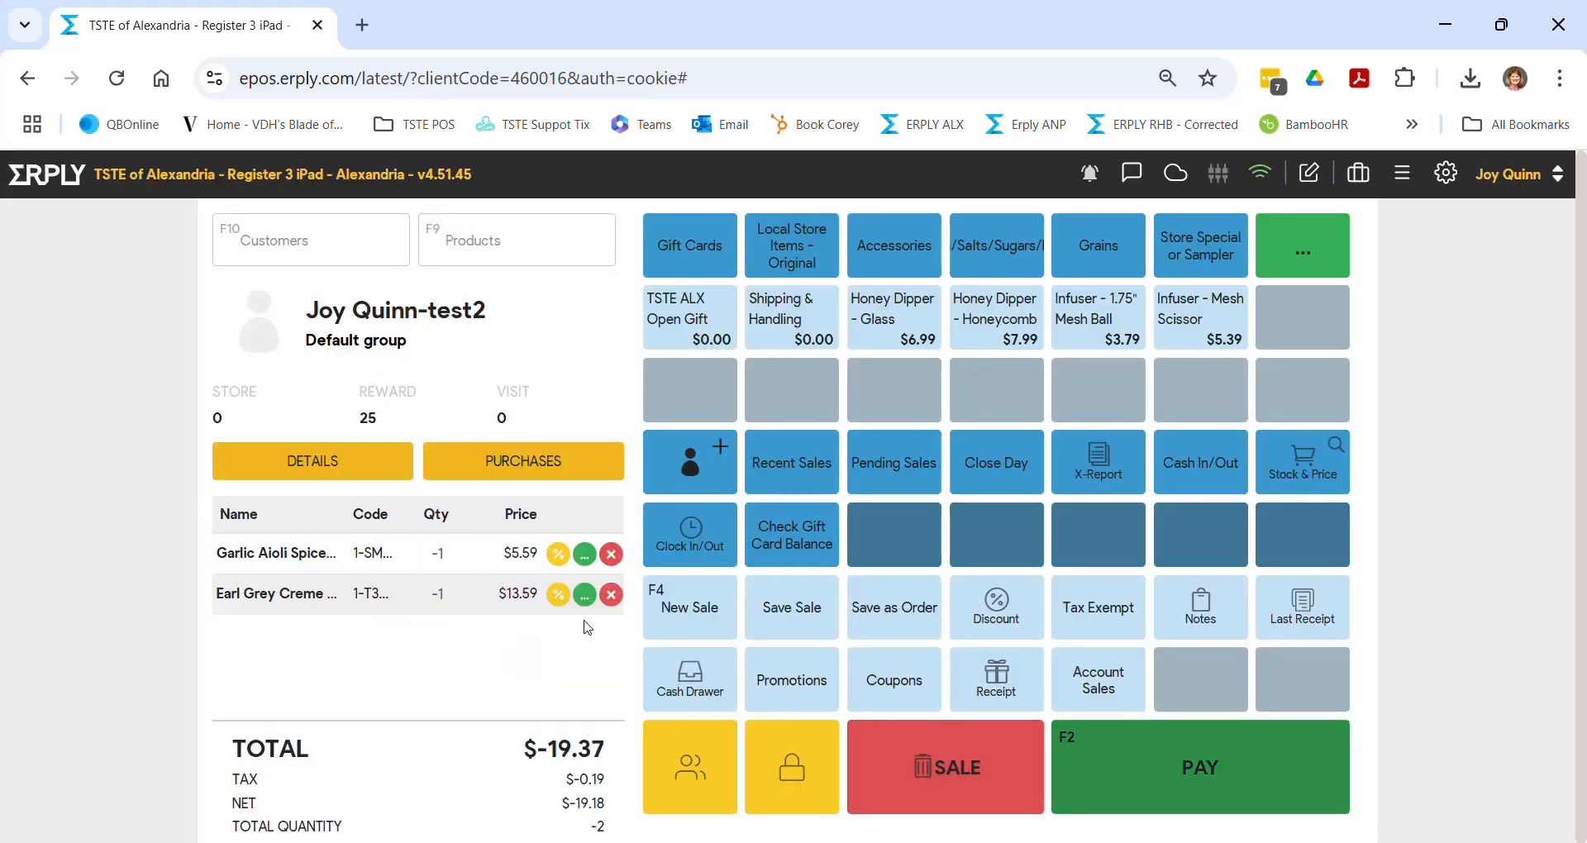
- Clear the return sale and add Tuscany Spice Blend - 1 oz at quantity -1
click(951, 777)
click(861, 478)
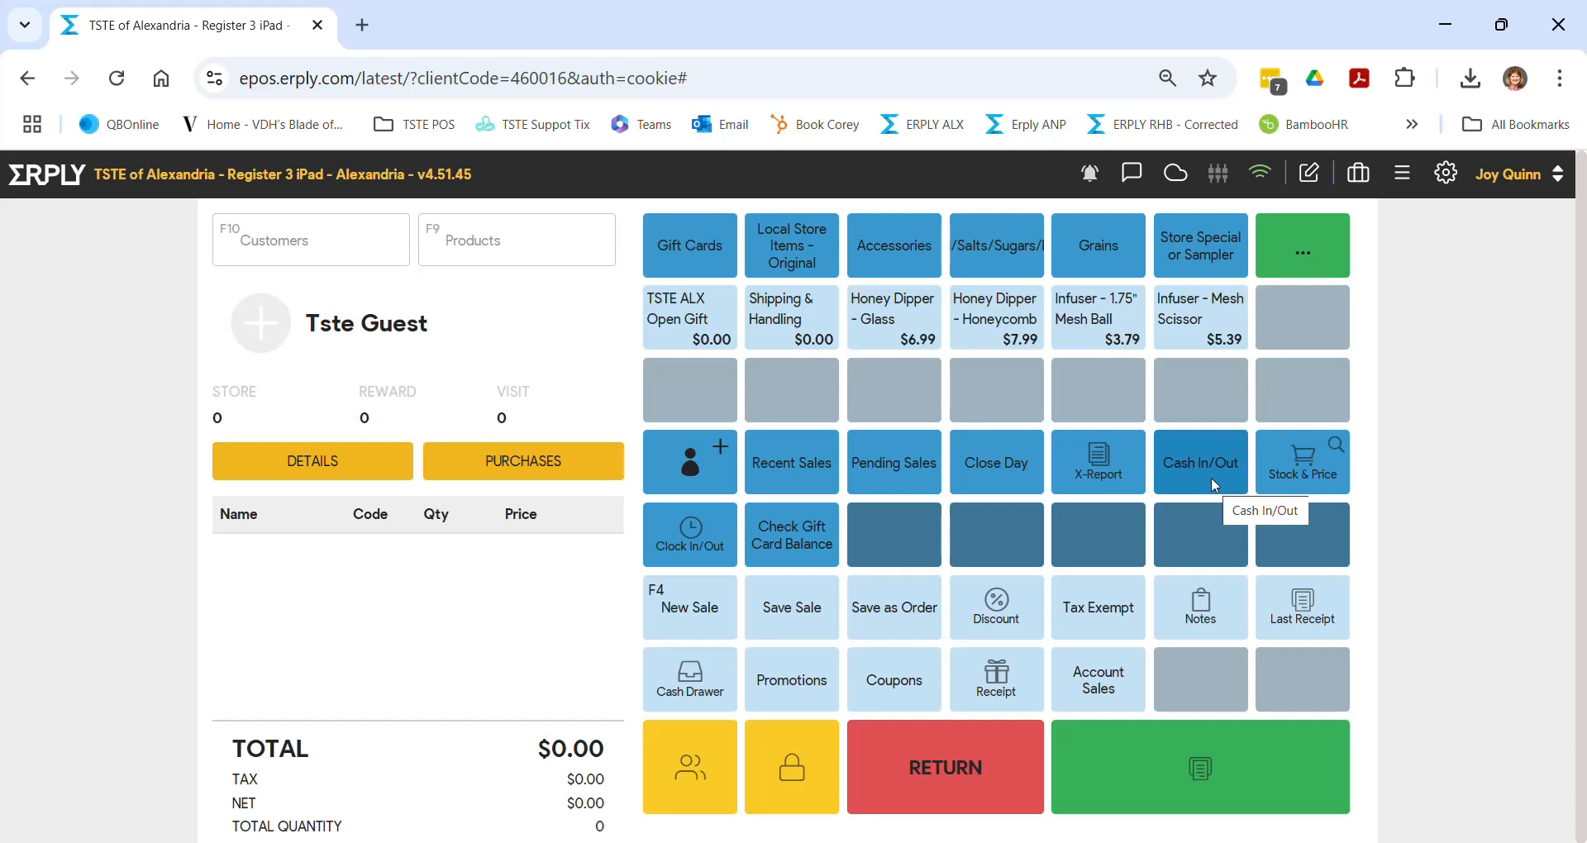
click(463, 236)
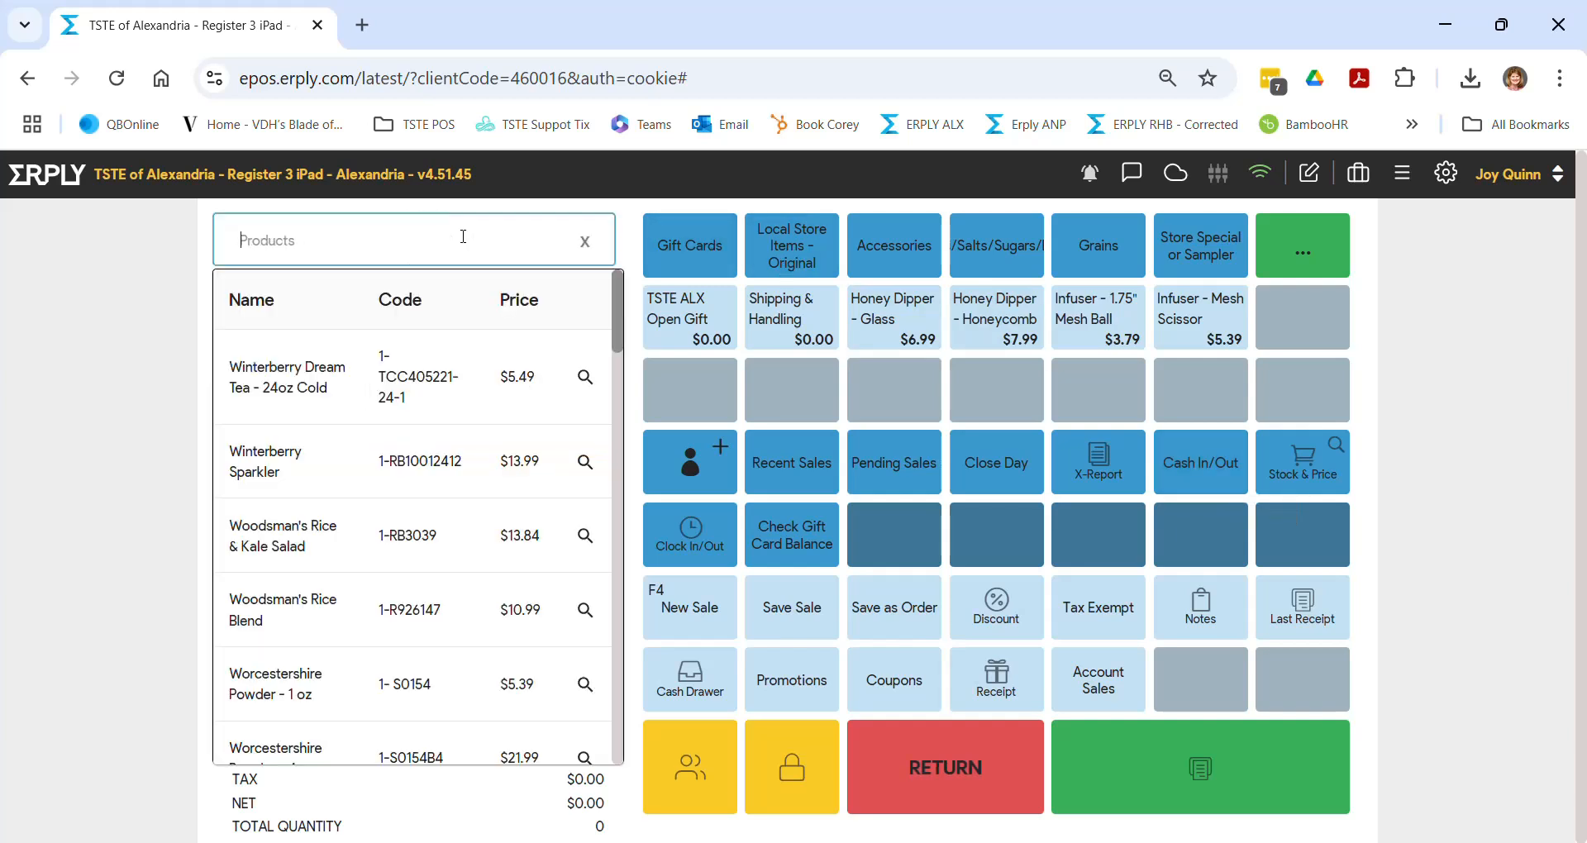
text(tuscany)
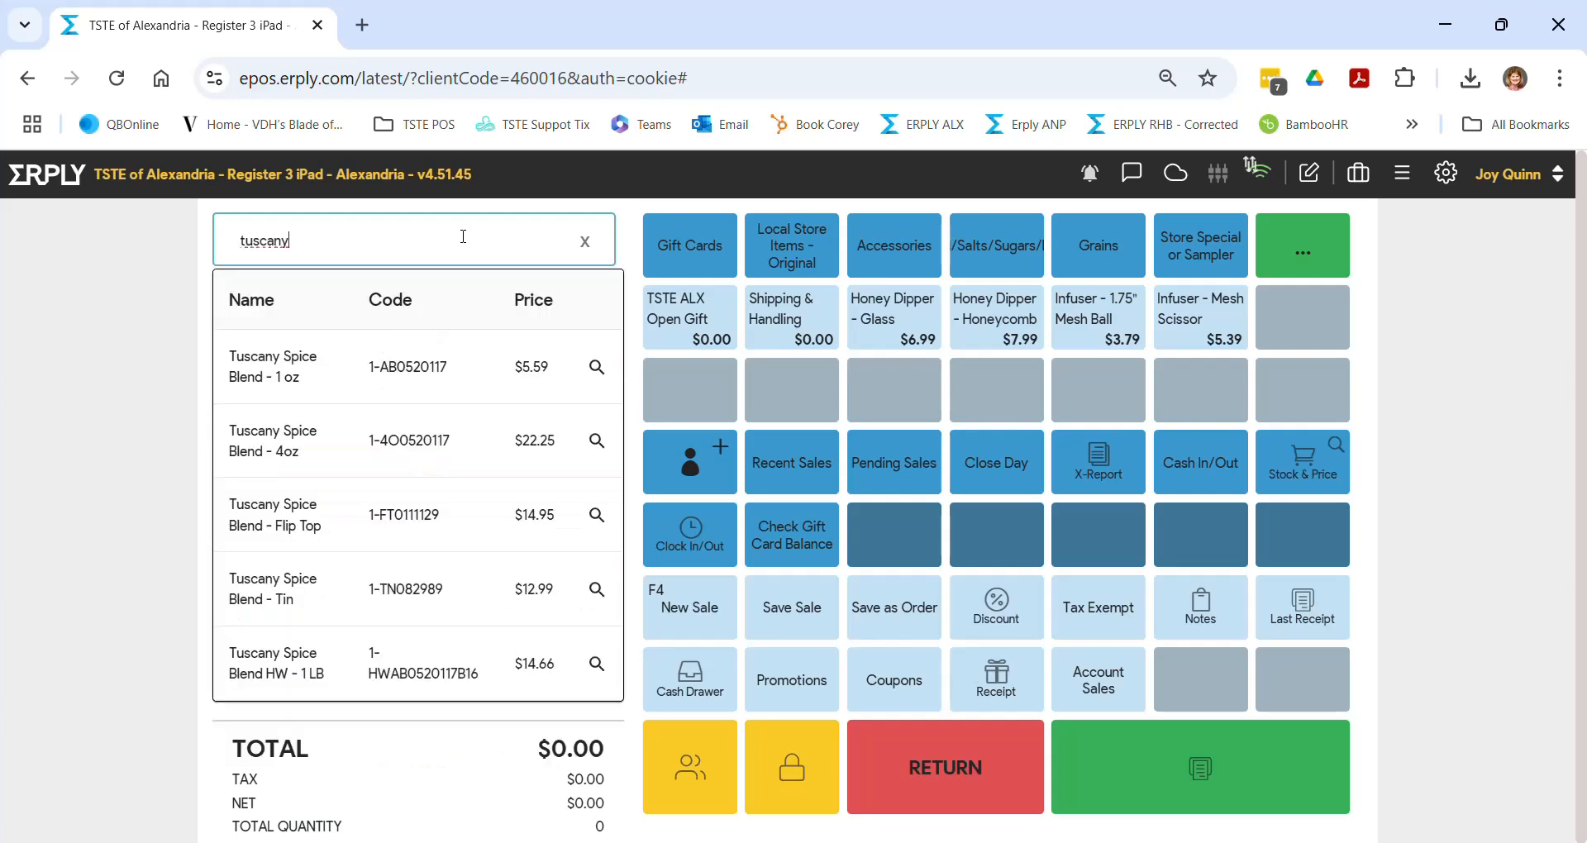
click(401, 392)
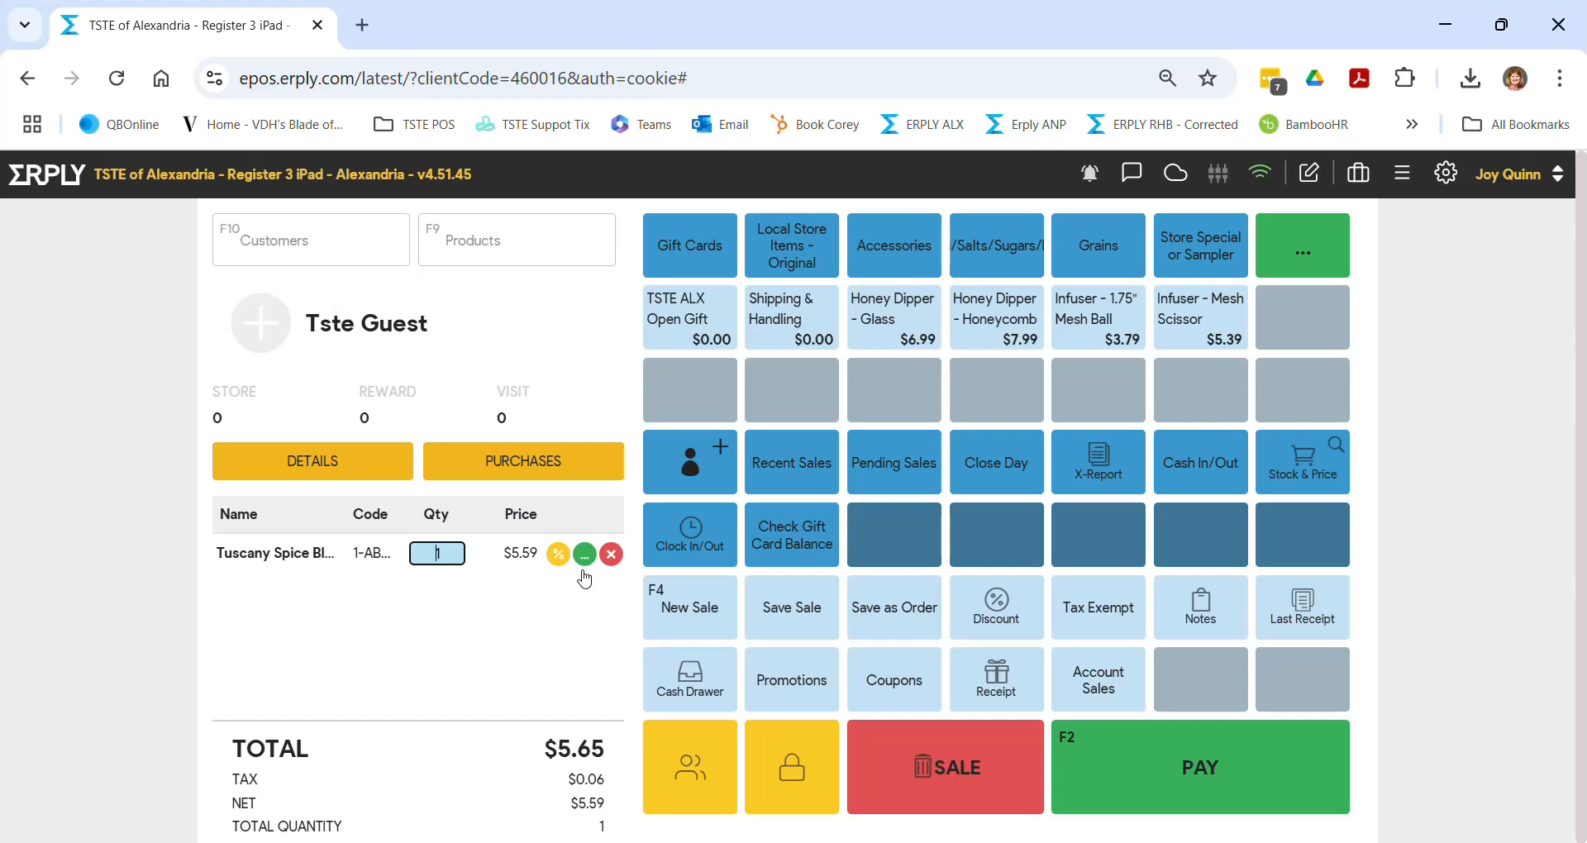
text(-1)
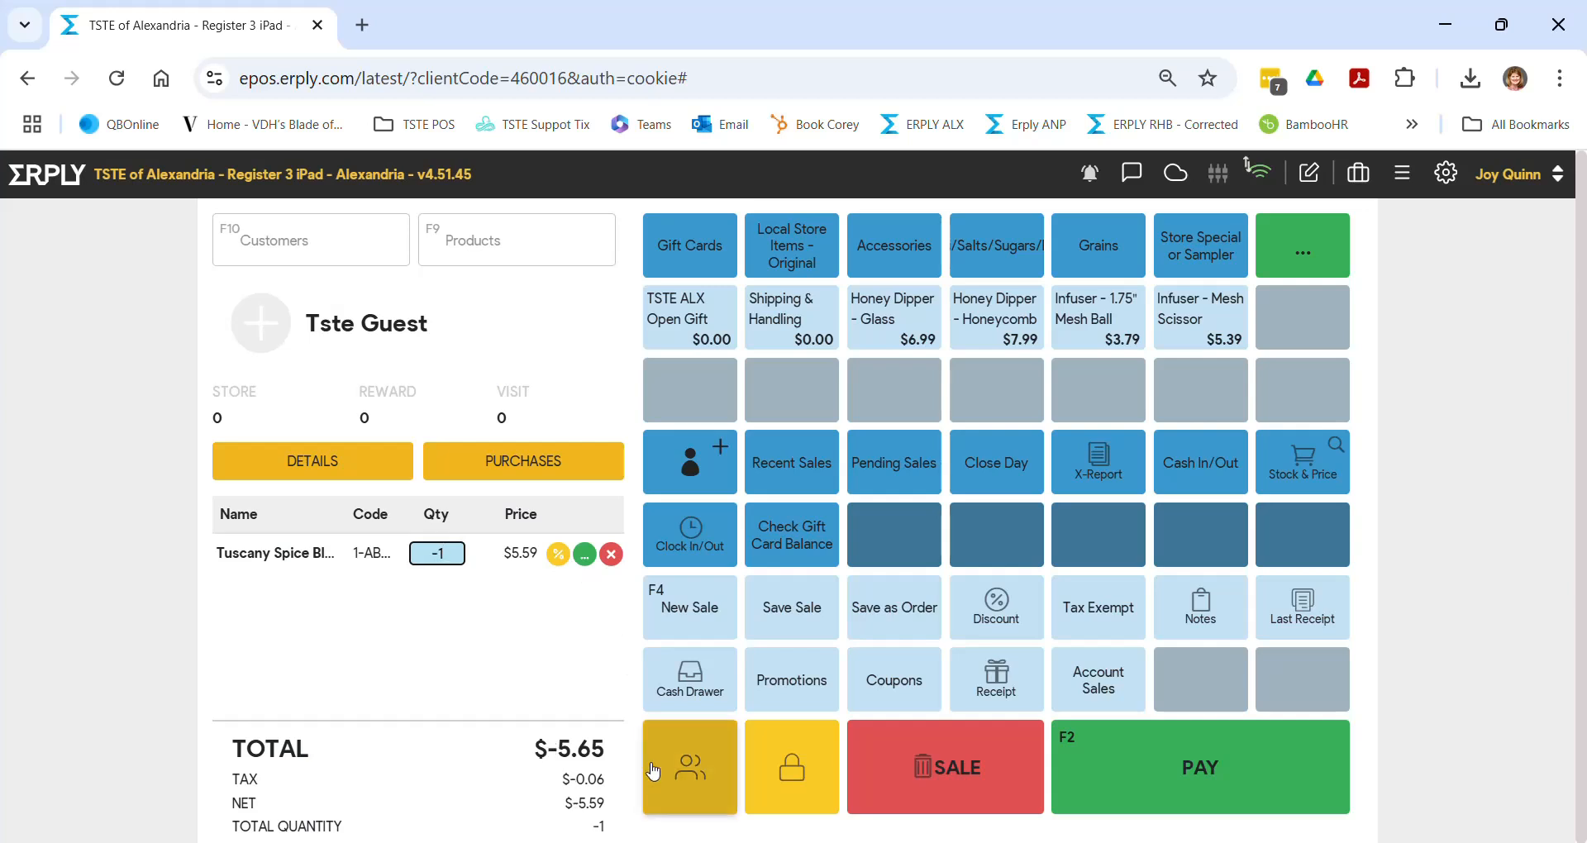
- Add the BBQ Favorites bundle via a 'shaker' search and set its quantity to -1
click(454, 247)
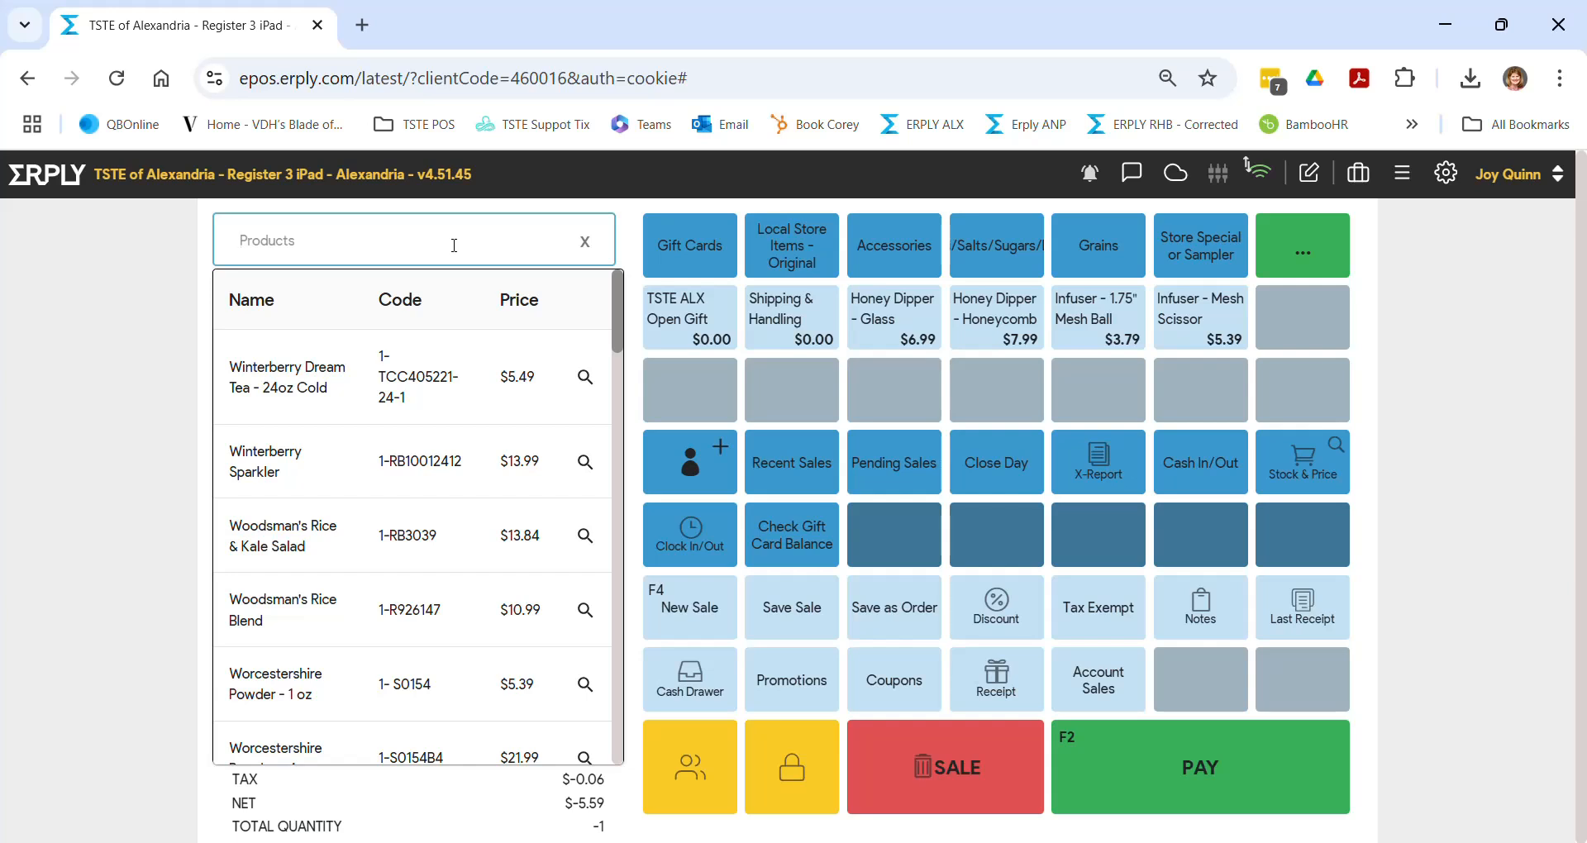
text(shaker)
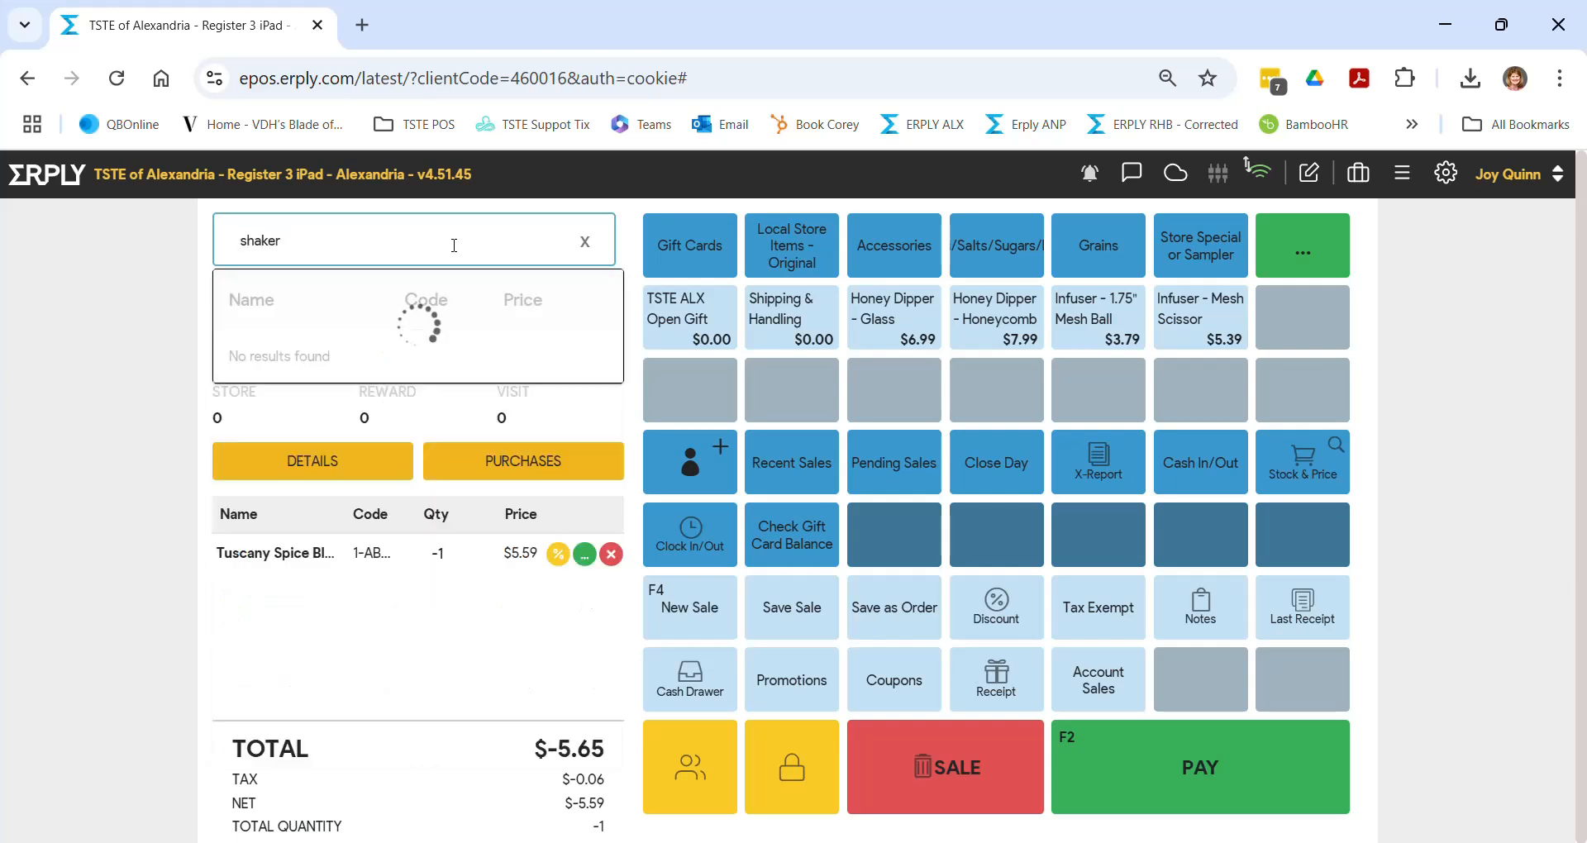
click(391, 378)
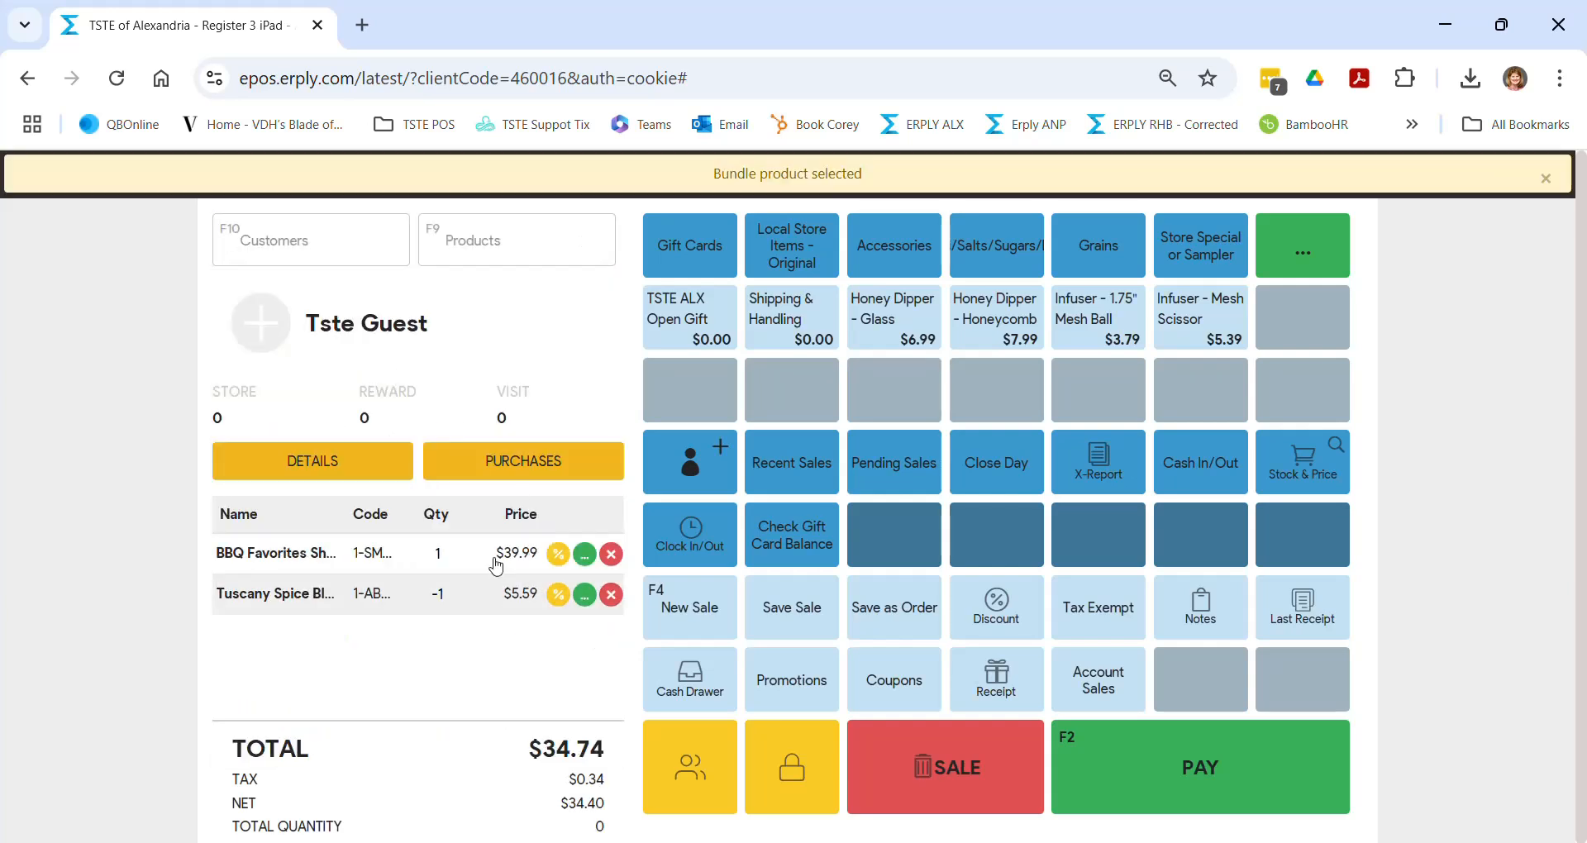
click(434, 568)
text(-)
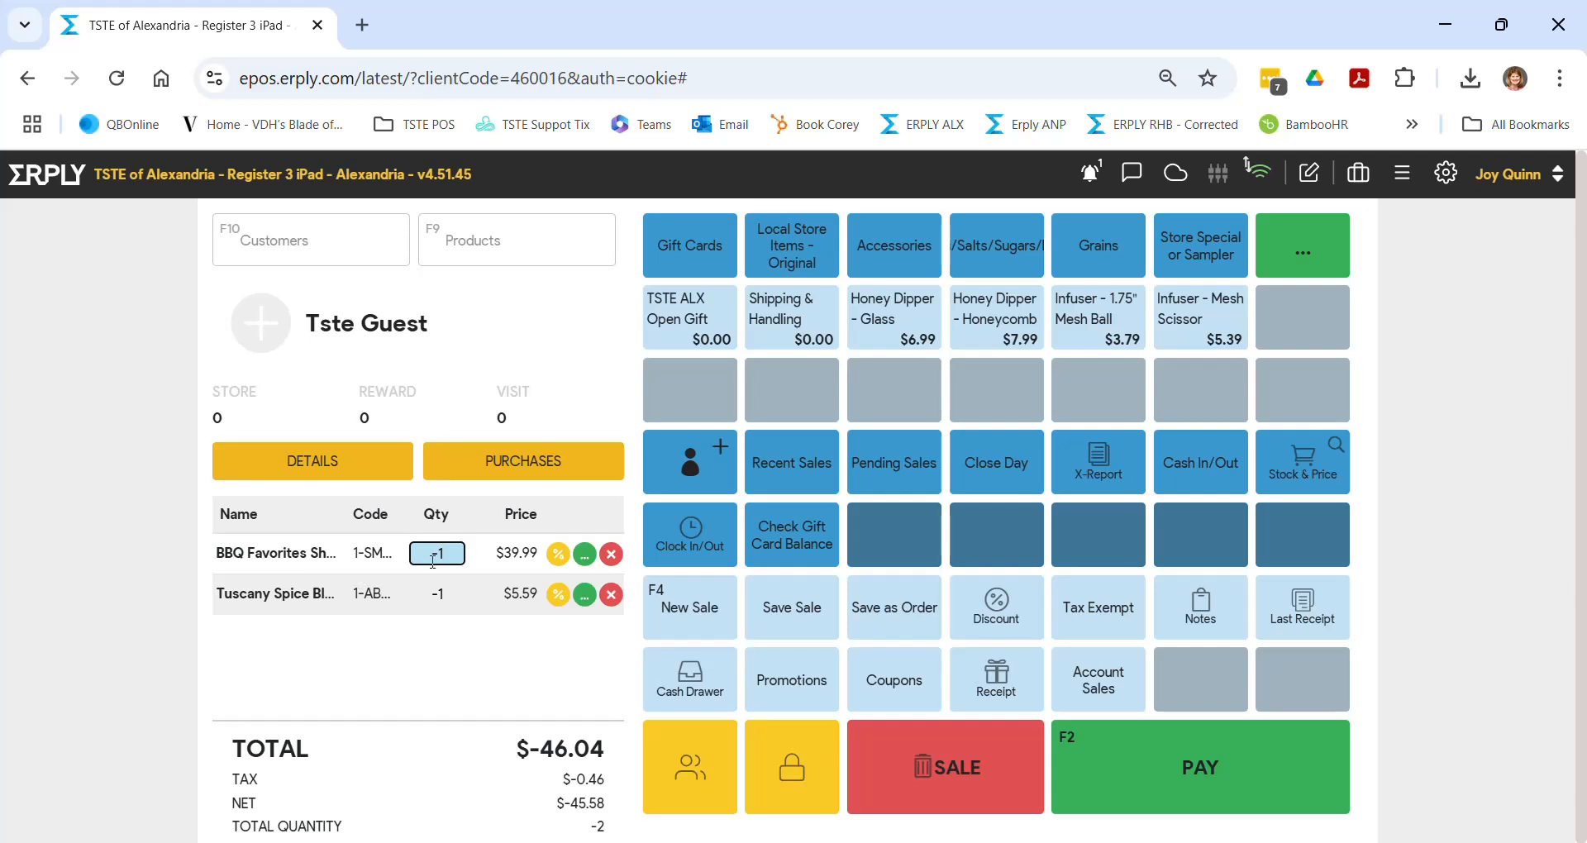
click(505, 246)
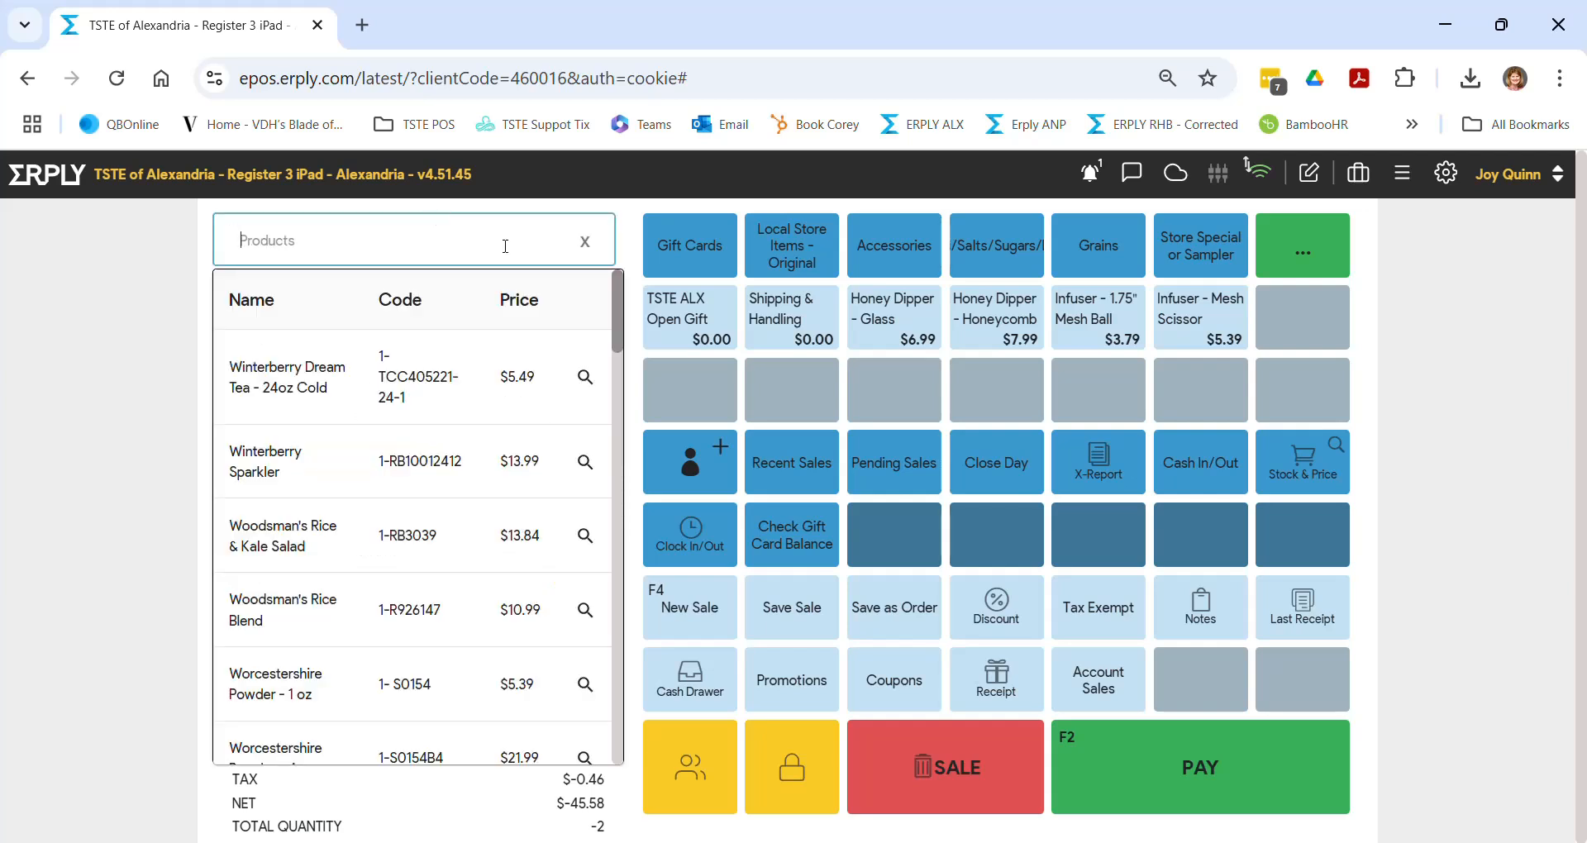
- Search 'olive oil' and add the Olive Oil Dipping 4 Pack Sampler at $22.25
text(olive)
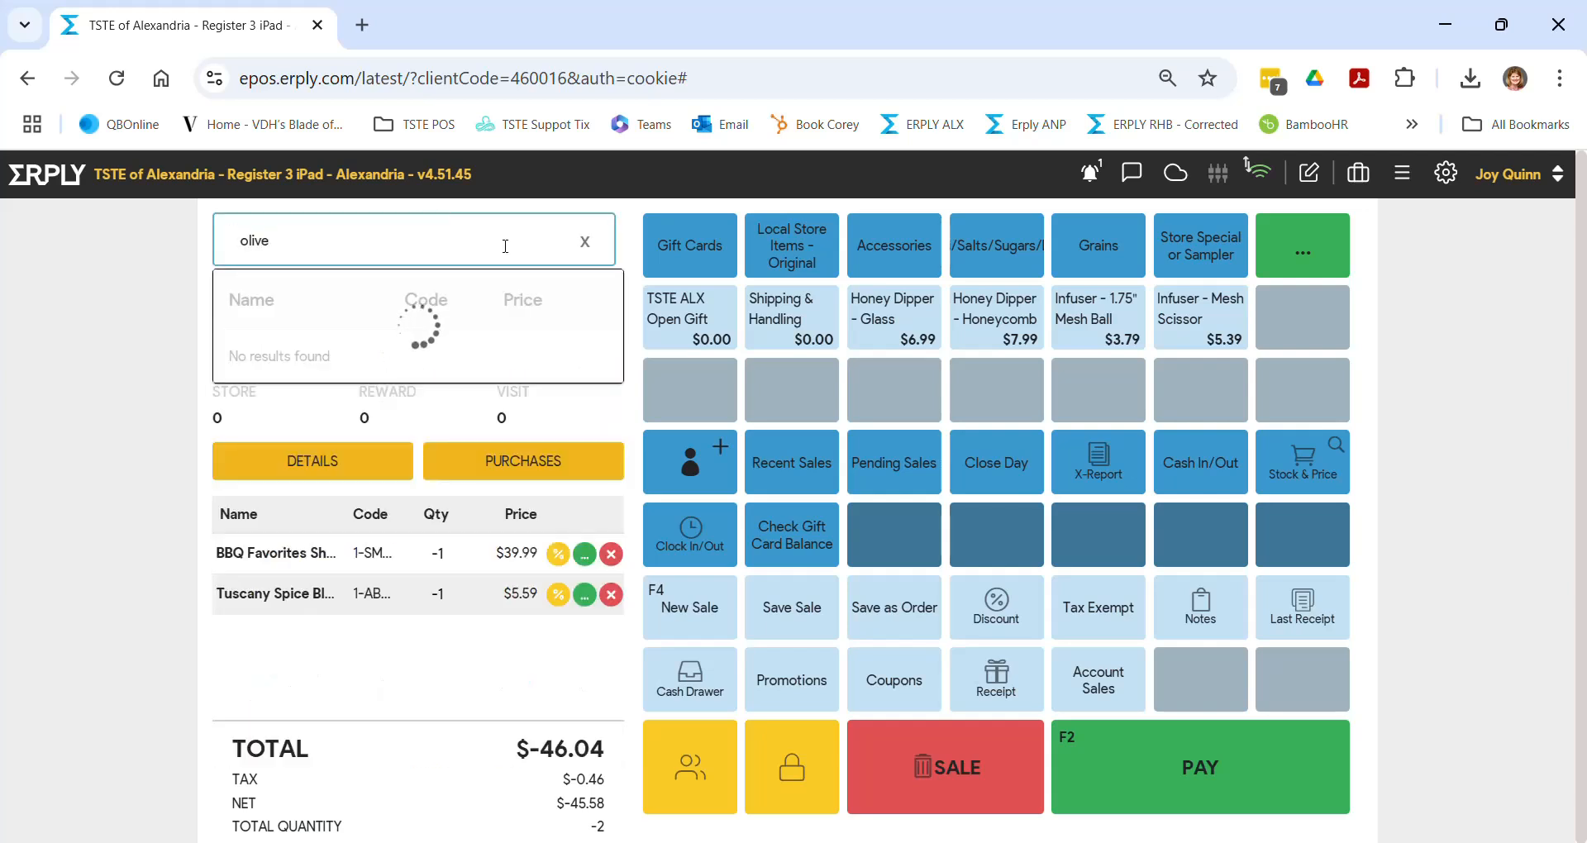
text( oil)
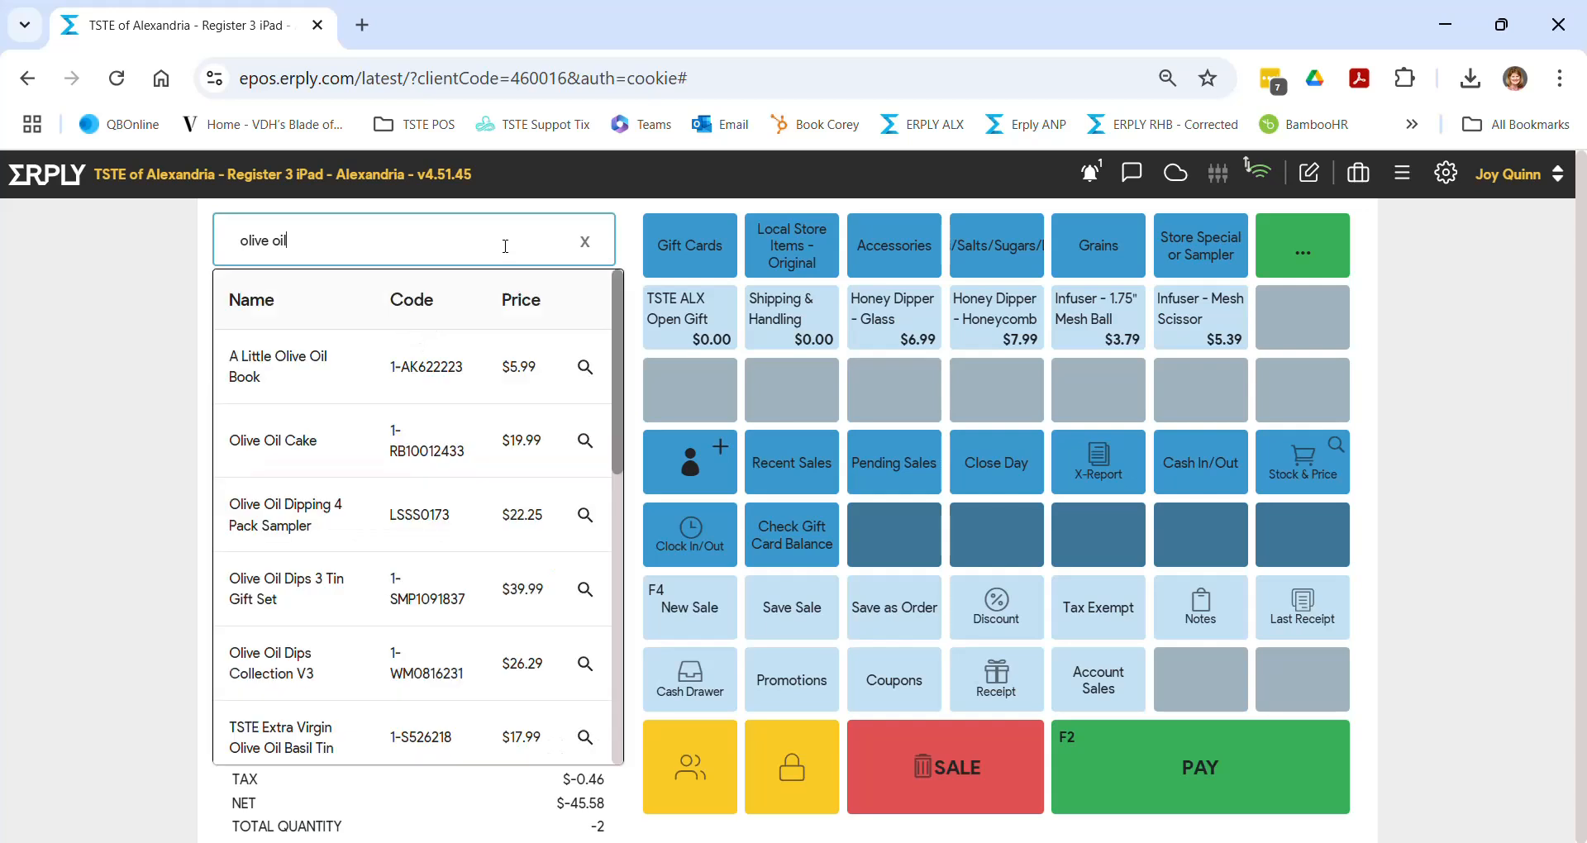
click(258, 525)
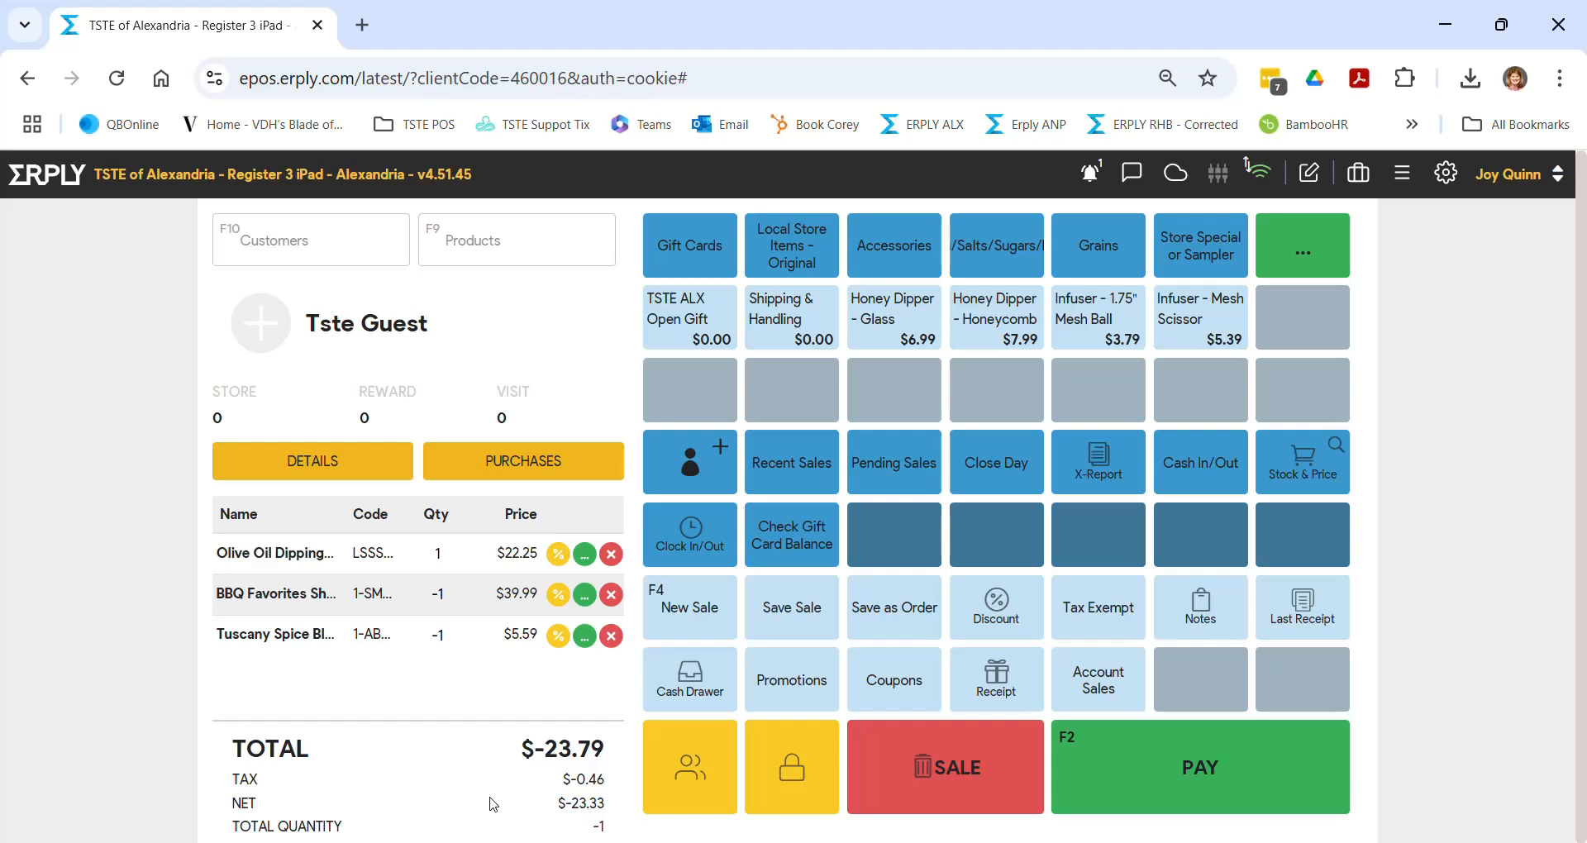
- Back out of payment without settling, then delete the exchange sale, leaving an empty $0.00 cart
click(1154, 804)
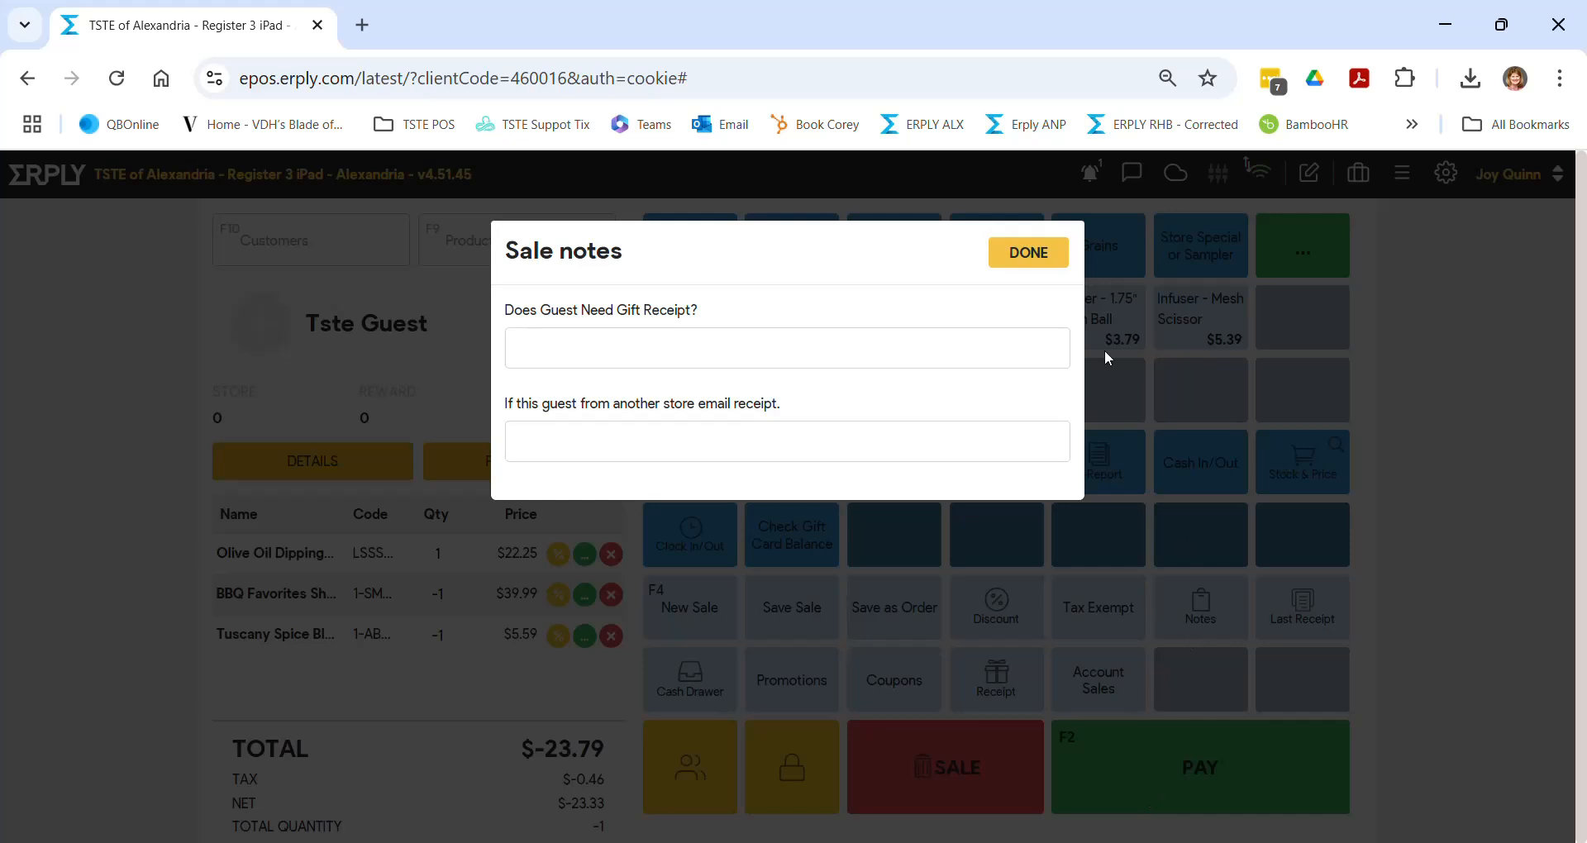
click(1006, 260)
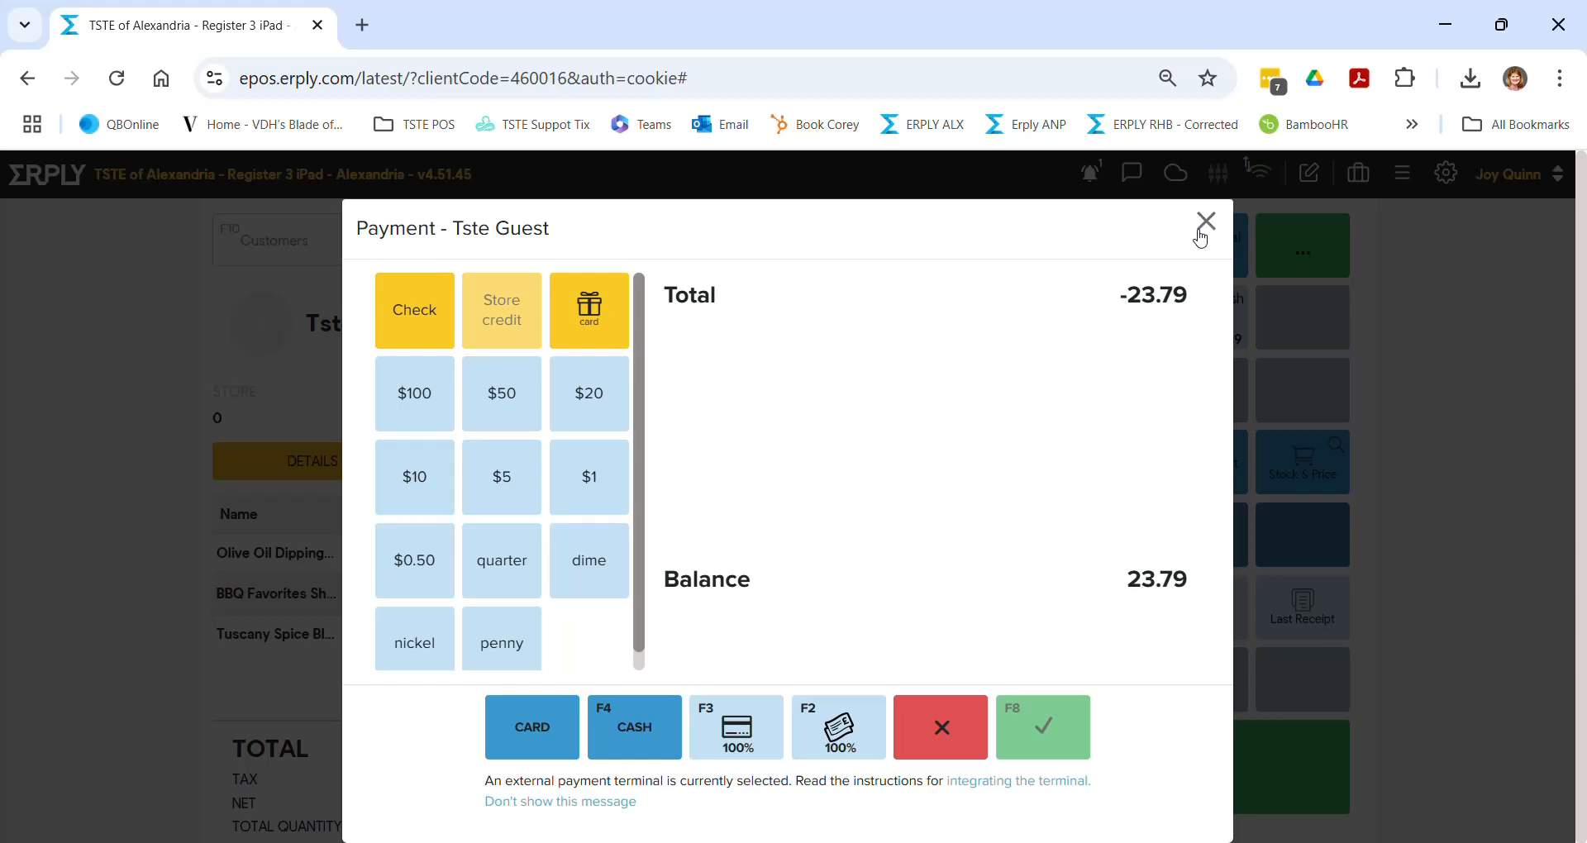
click(1204, 225)
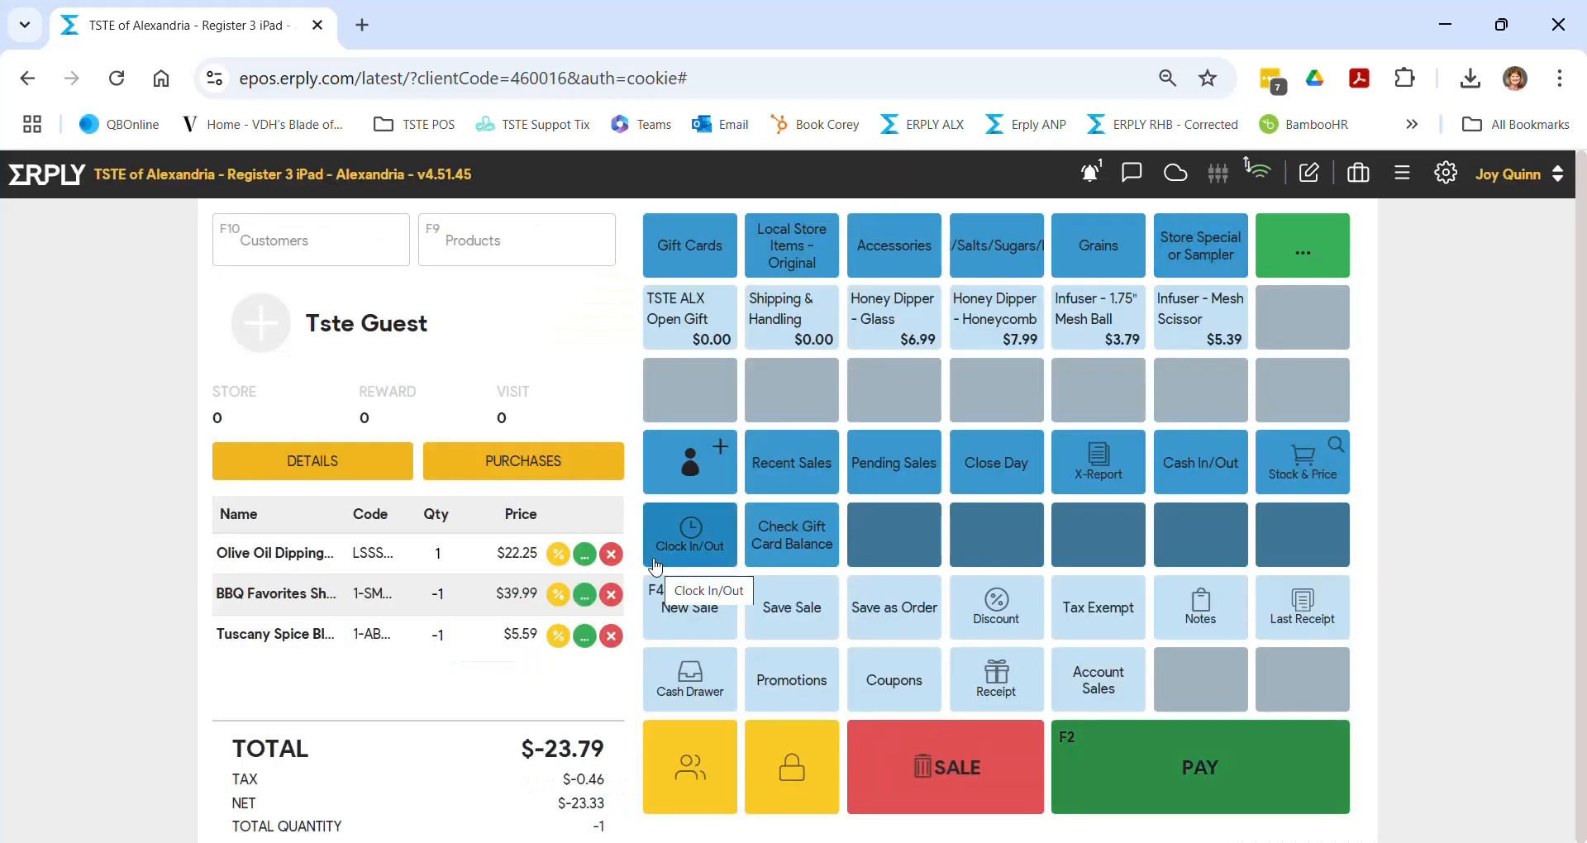
click(939, 771)
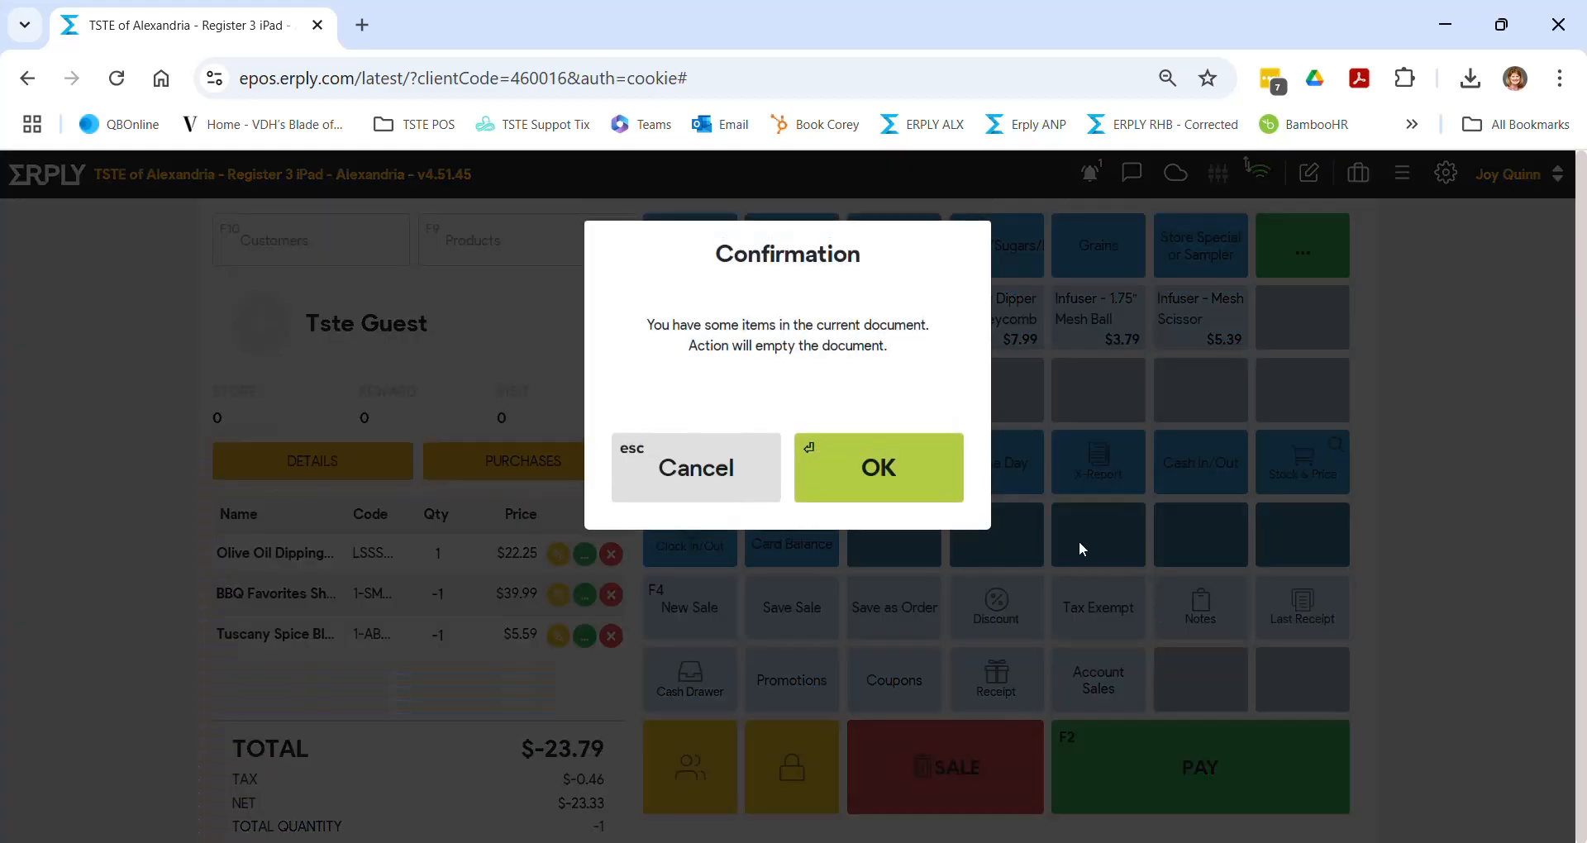
click(885, 500)
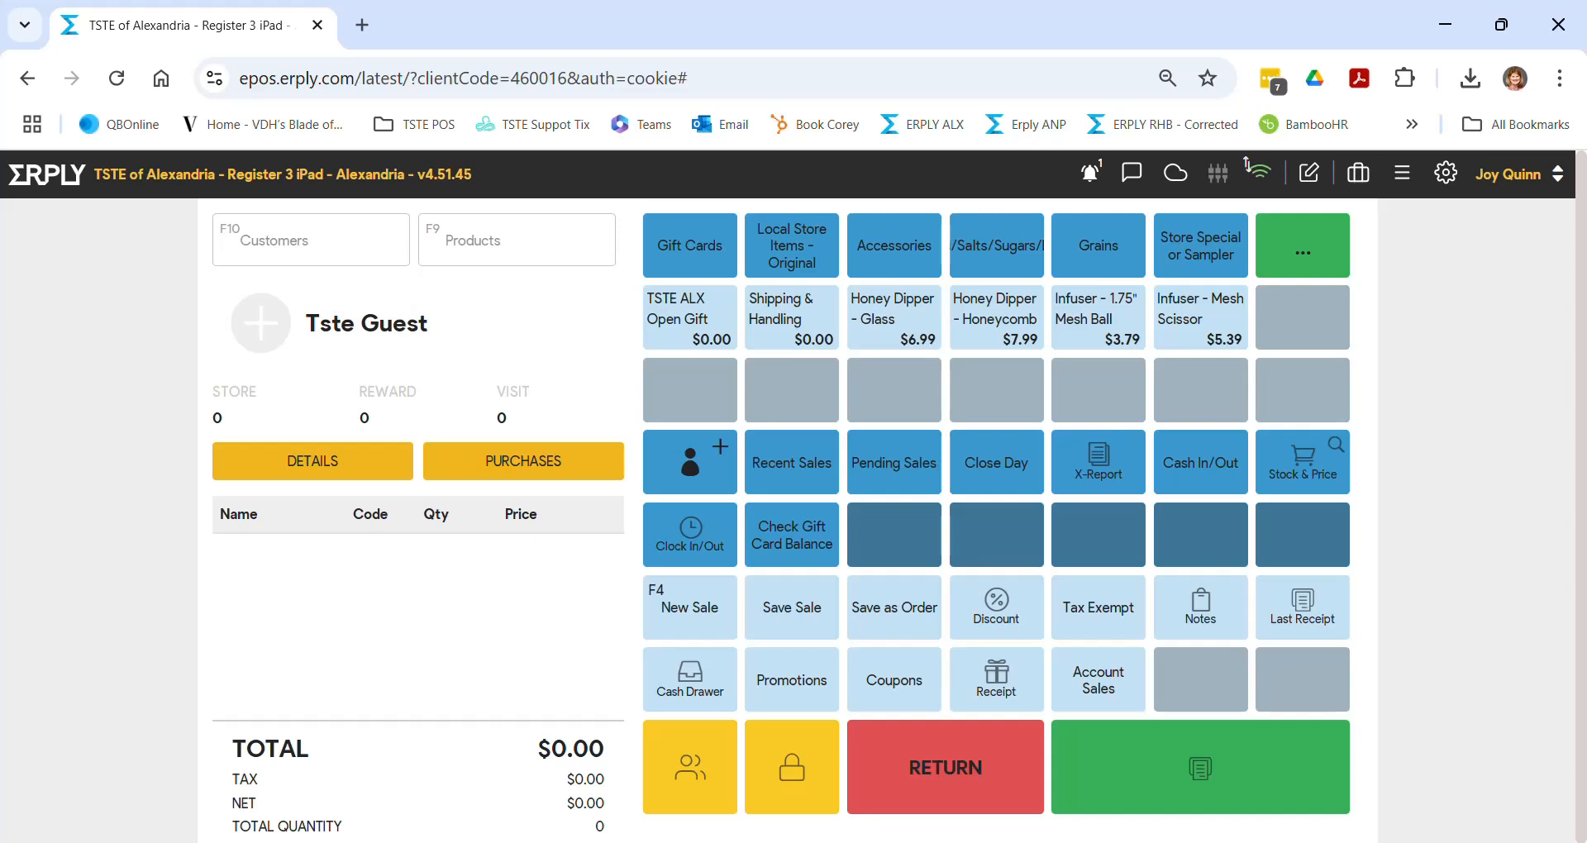